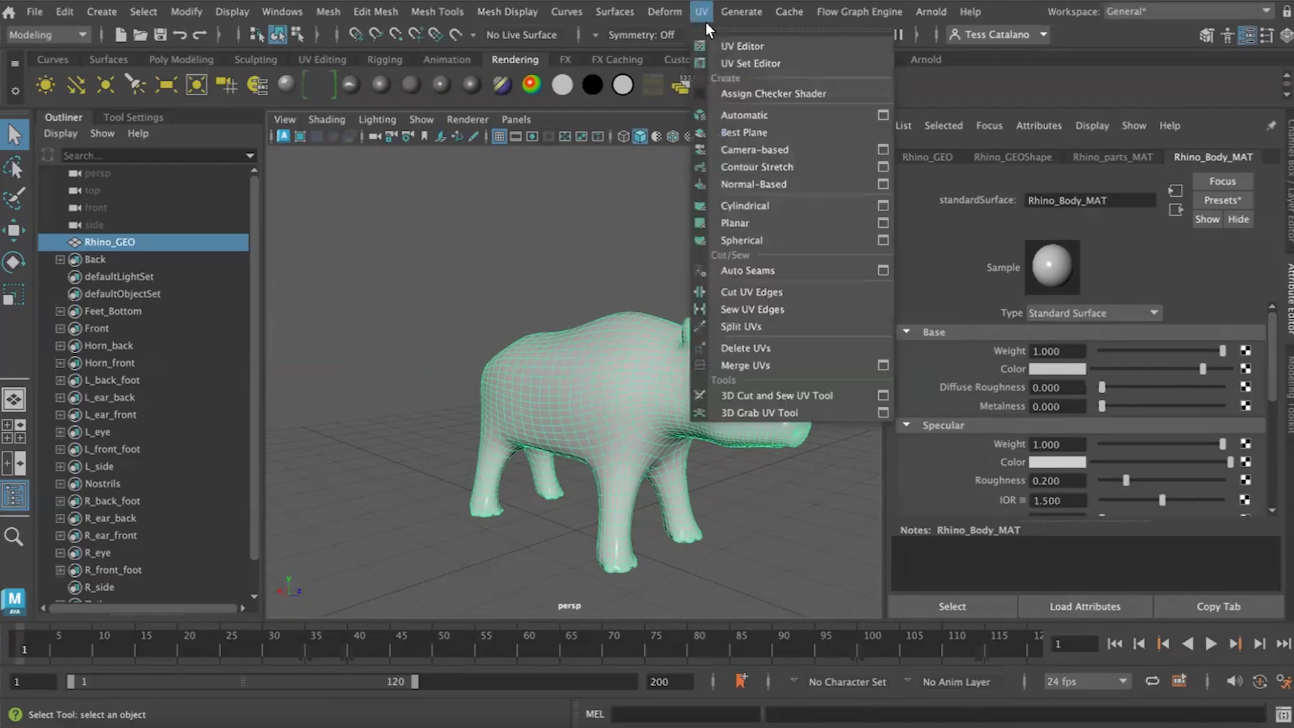
Open the UV Editor and display the UV layout of Rhino_GEO in it.
left_click(714, 47)
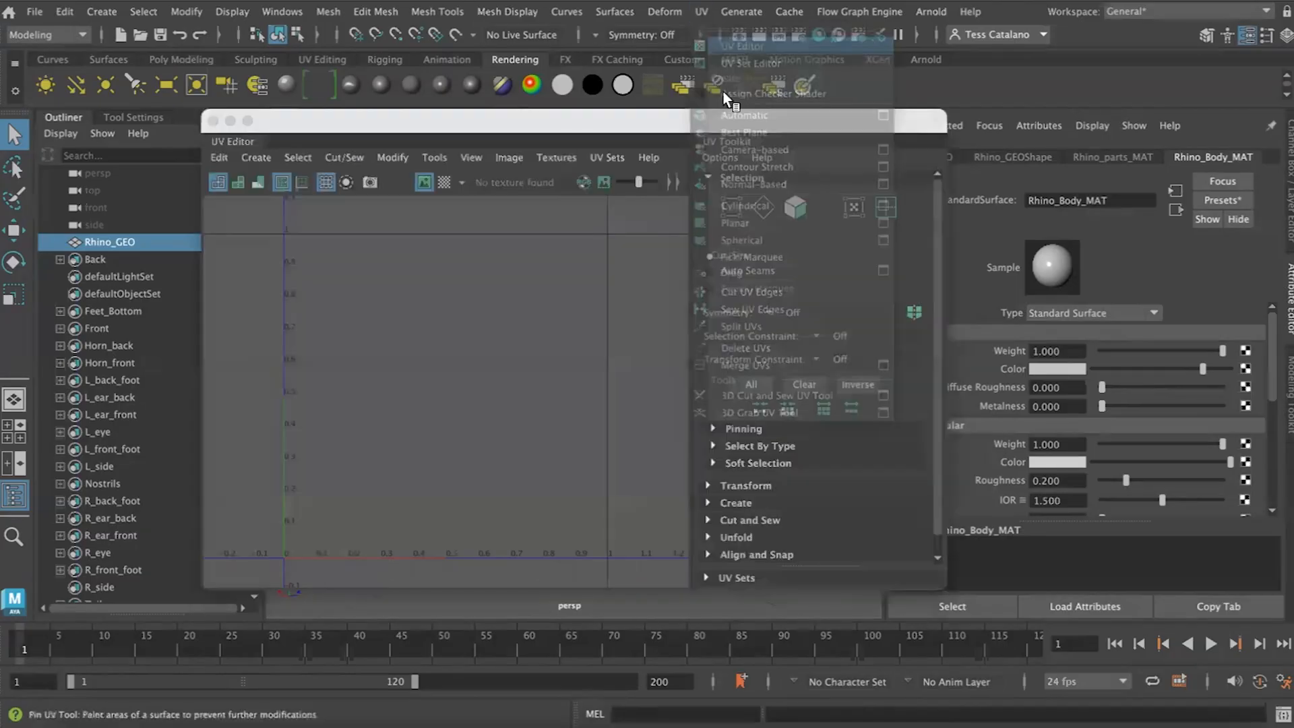
left_click(144, 244)
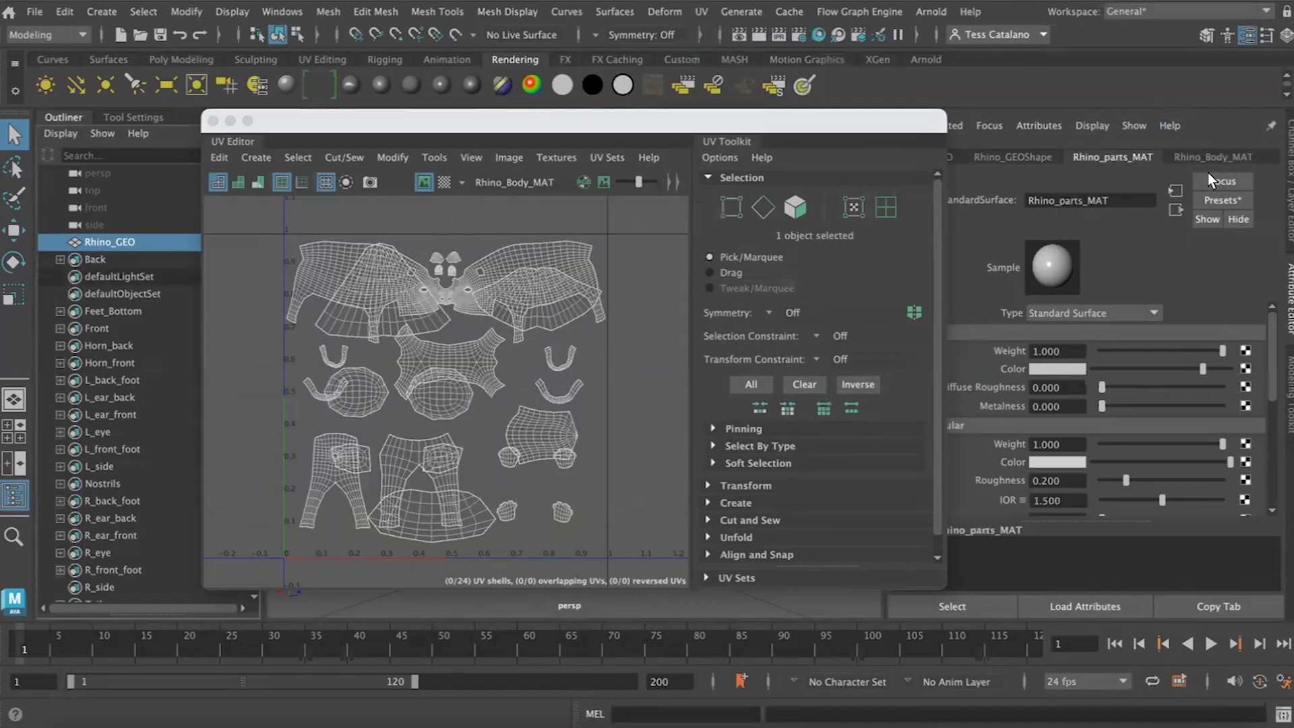
left_click_drag(803, 123, 740, 135)
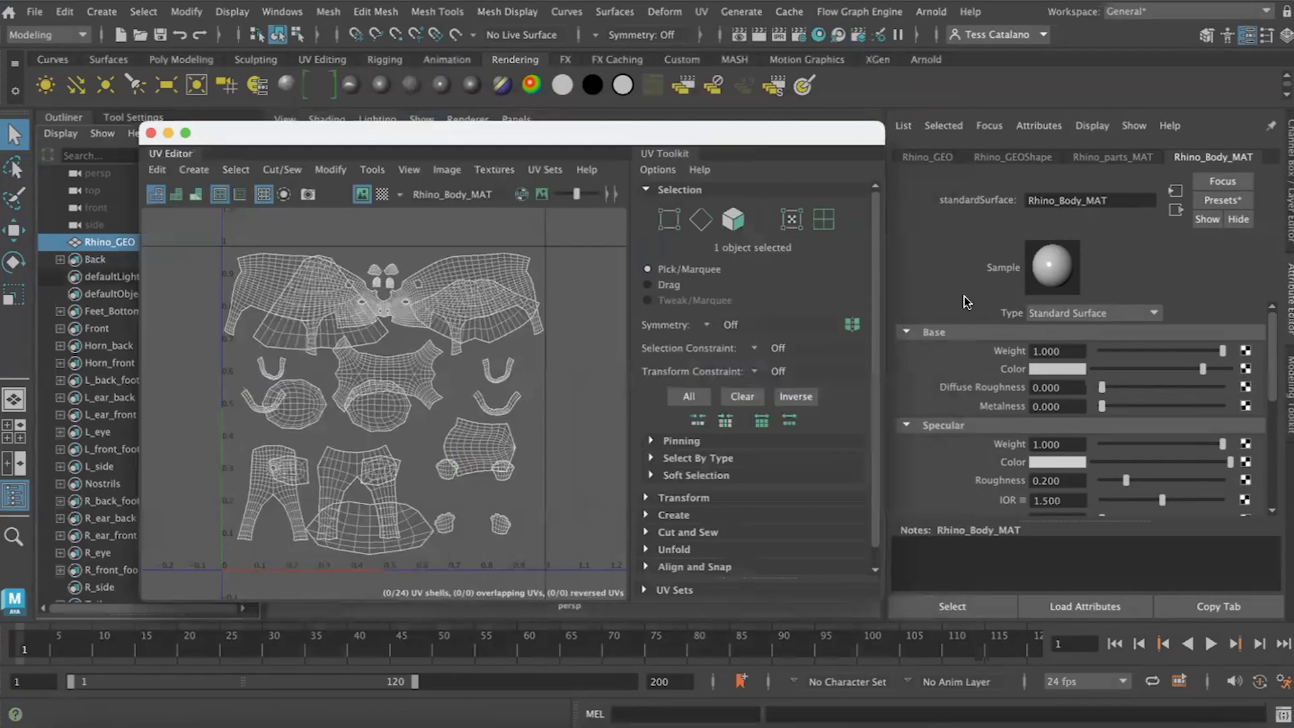
Change the Rhino_Body_MAT material's type to Phong and rename it Body_MAT.
left_click(1058, 314)
left_click(1057, 414)
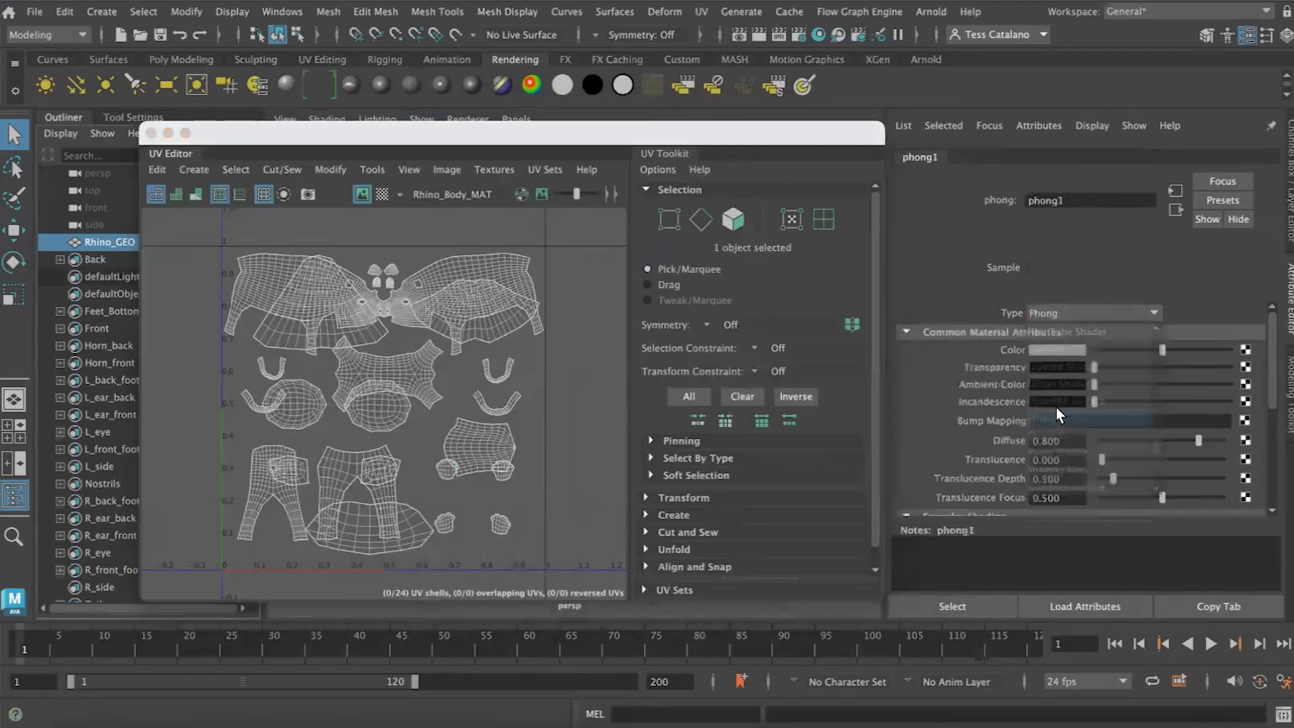
left_click_drag(419, 137, 430, 191)
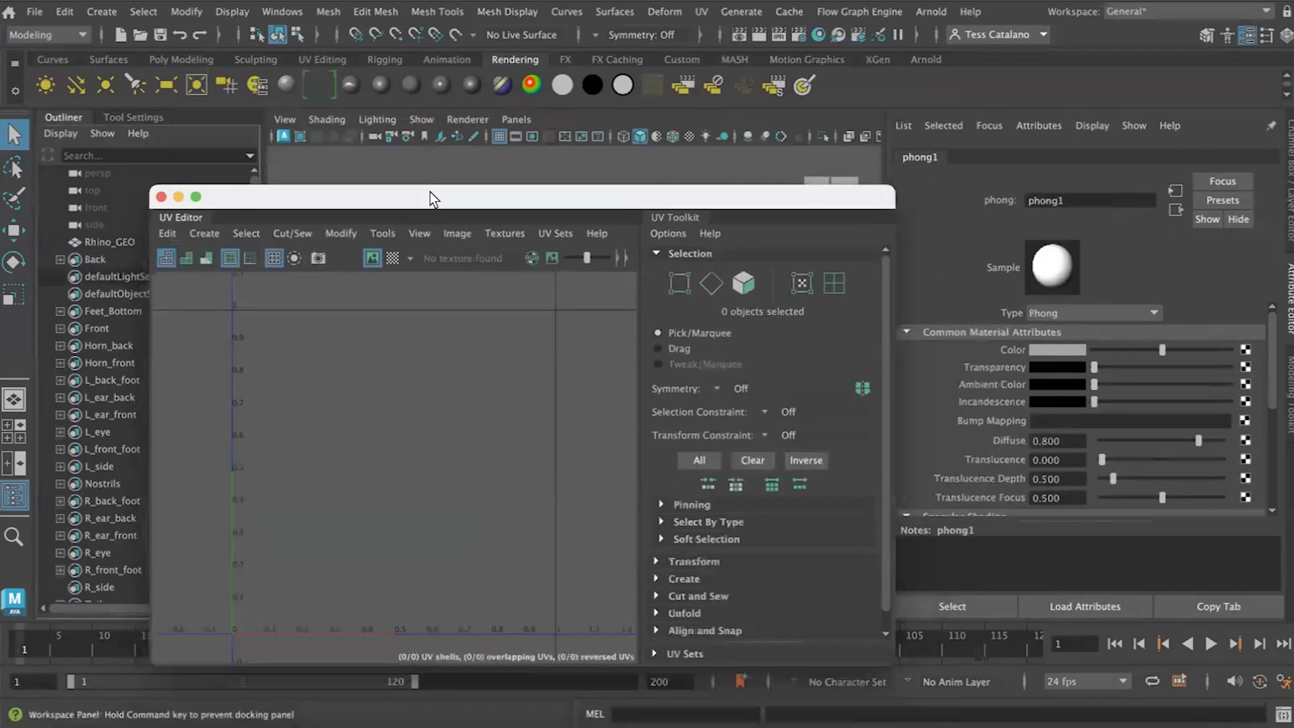
left_click_drag(1072, 201, 981, 203)
type("b")
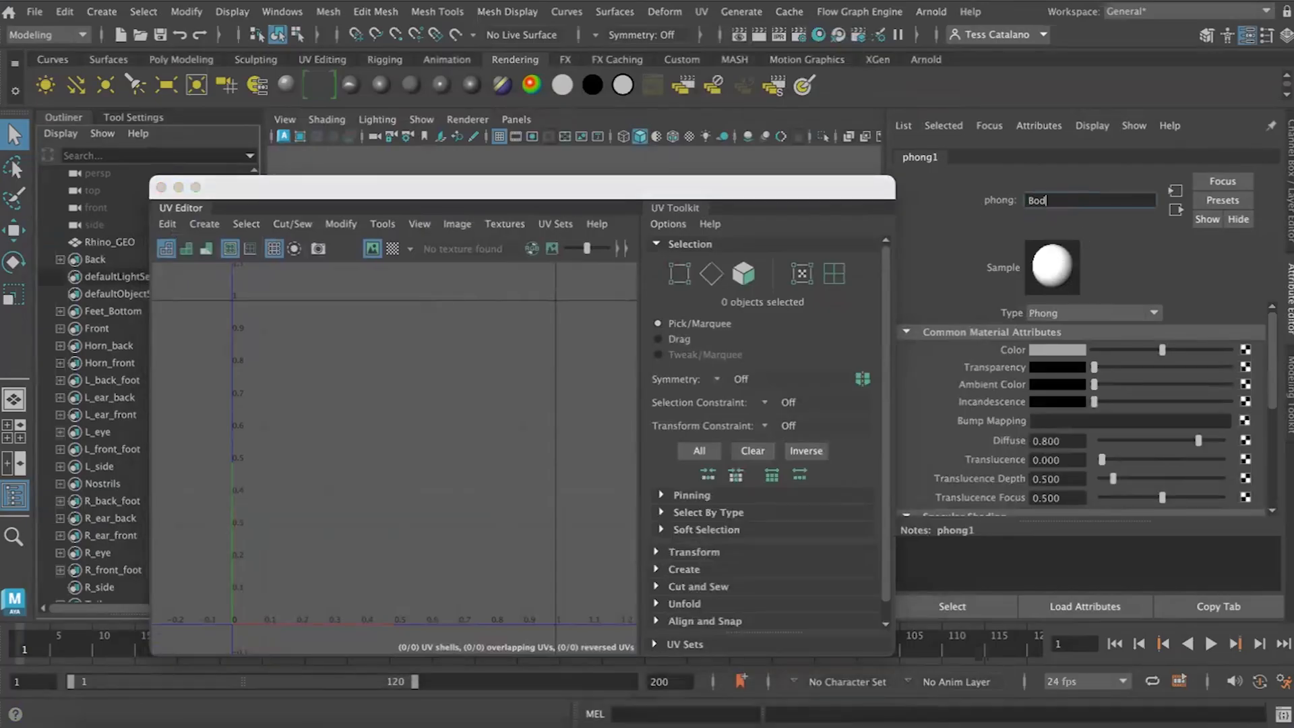
key("Return")
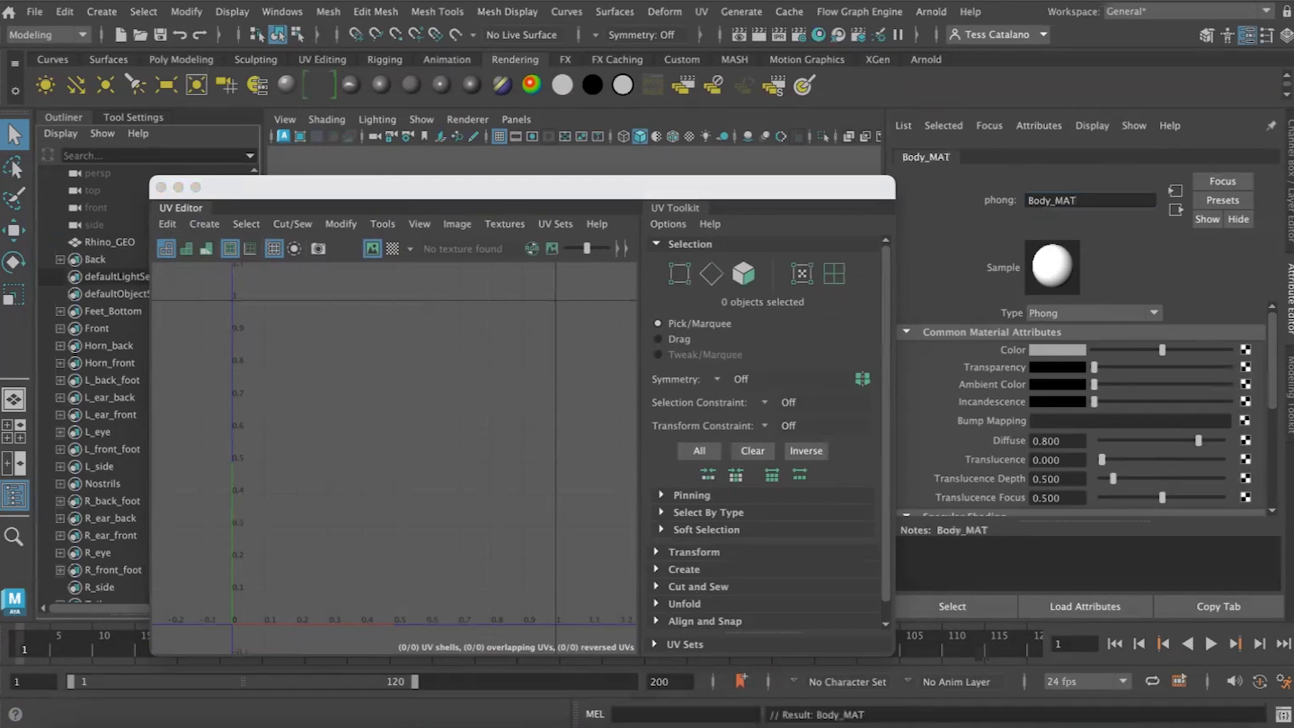
Go back to Rhino_GEO's materials, change Rhino_parts_MAT to the Phong type and rename it Parts_MAT.
left_click(1175, 189)
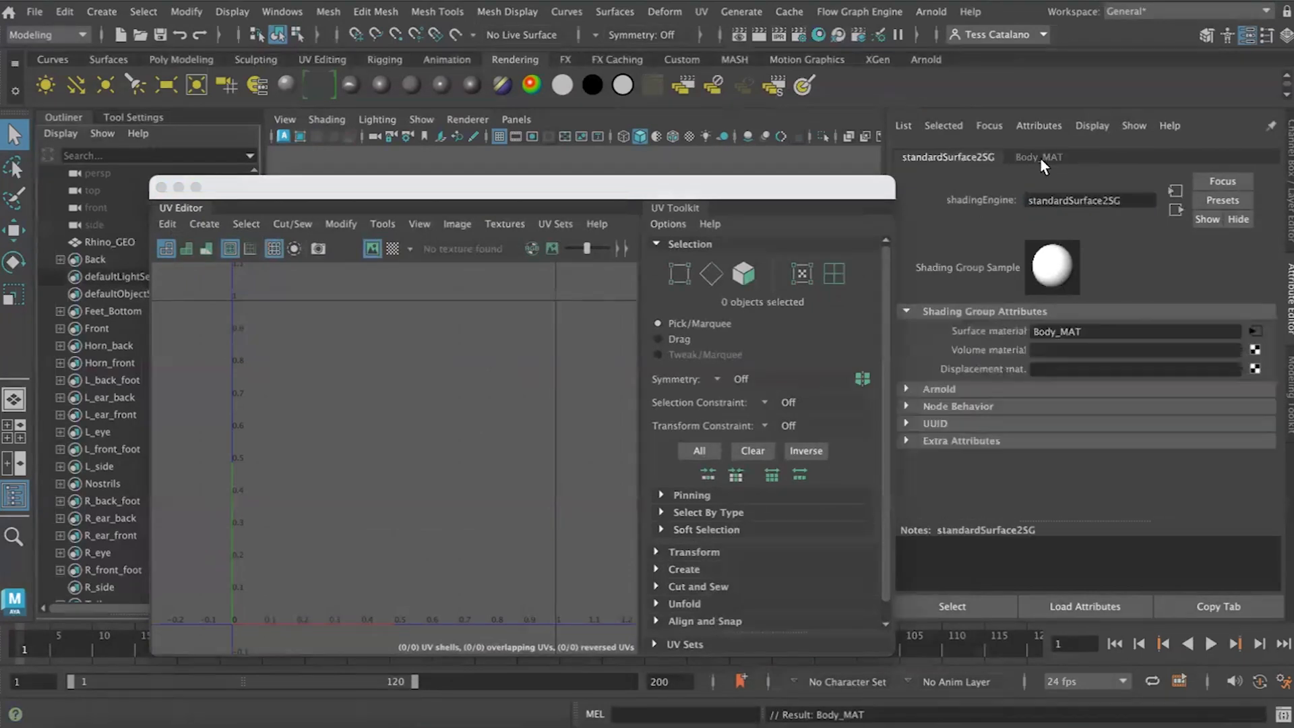
left_click(1174, 191)
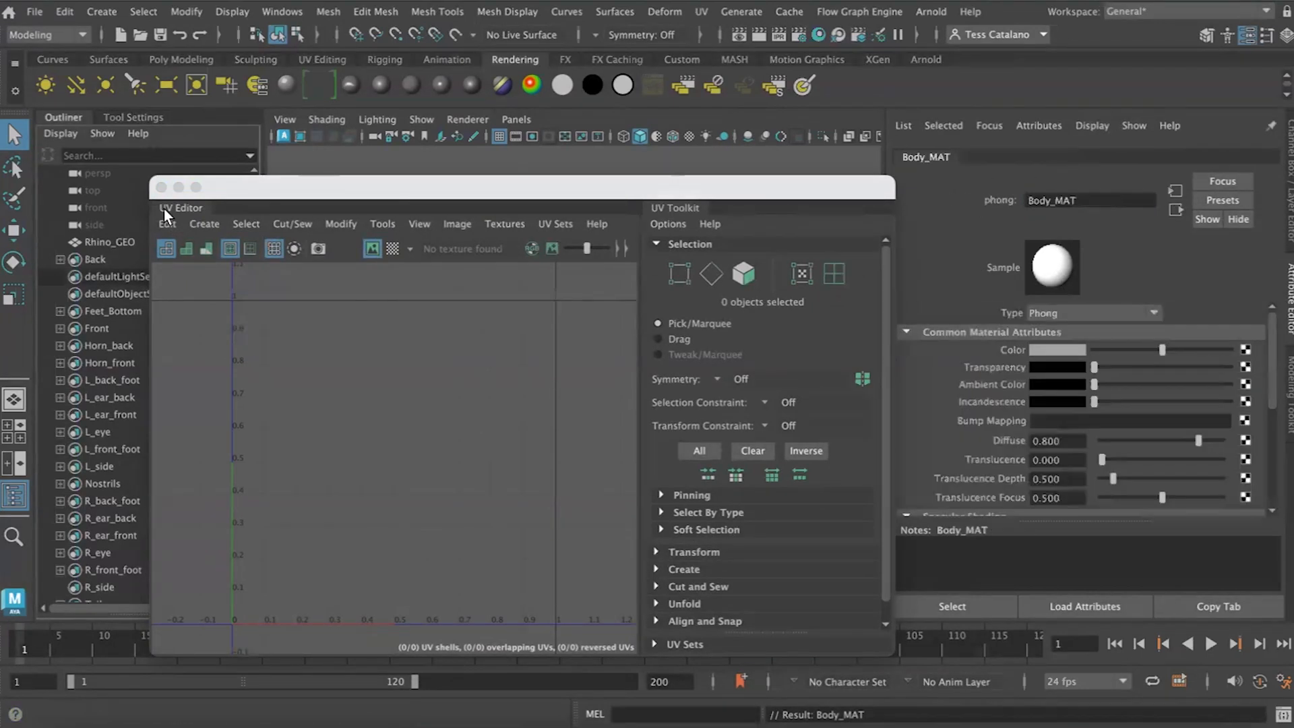
left_click(131, 237)
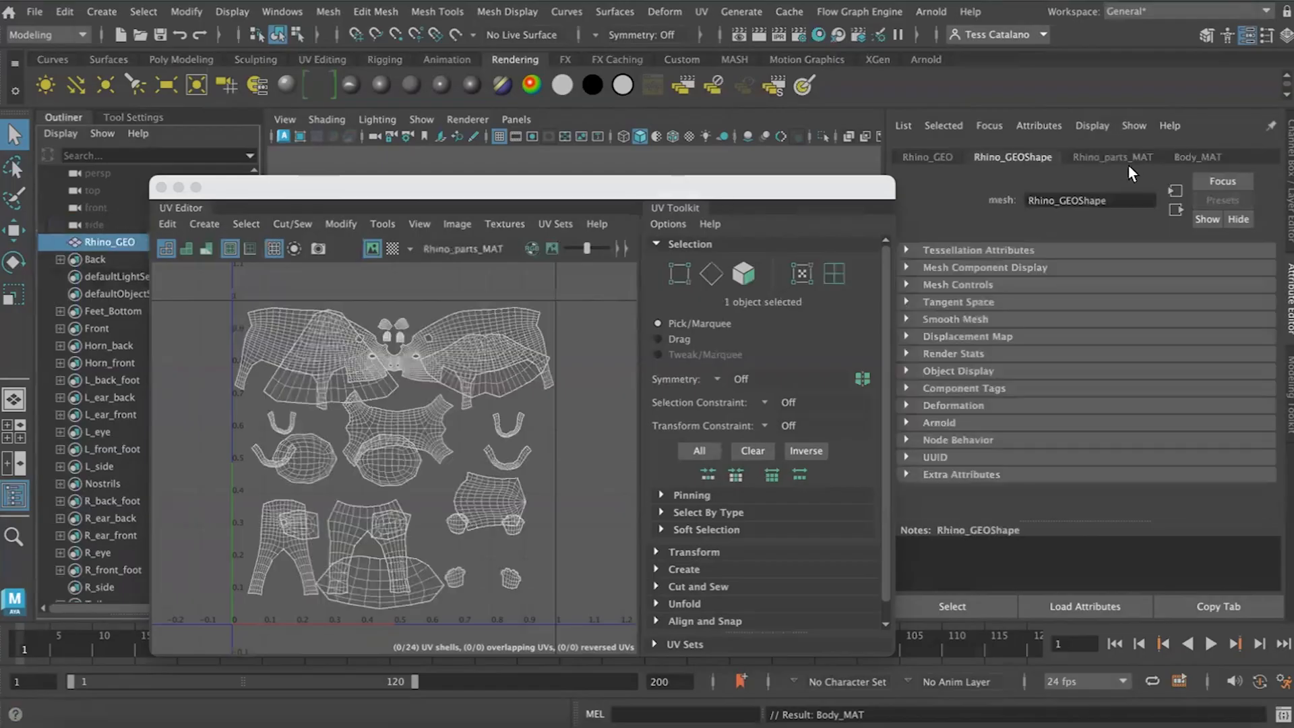
left_click(1118, 159)
left_click(1123, 312)
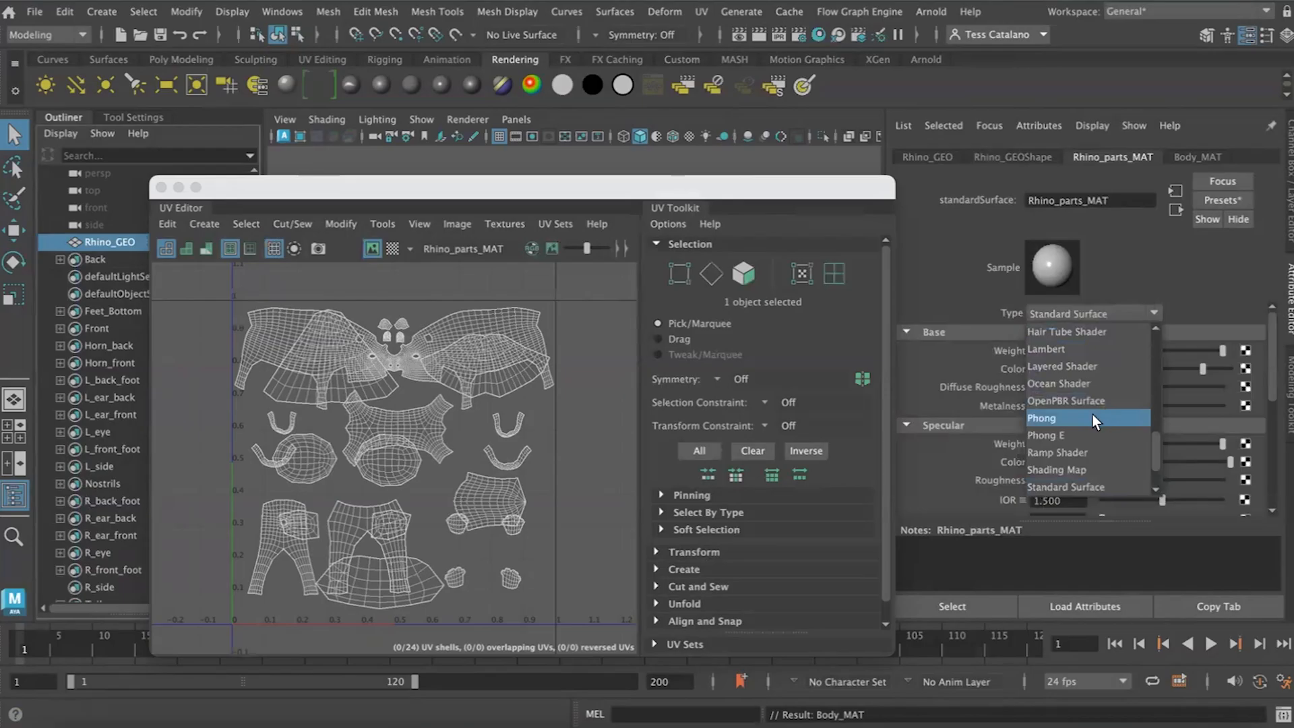
left_click(1034, 419)
double_click(1065, 200)
type("Parts")
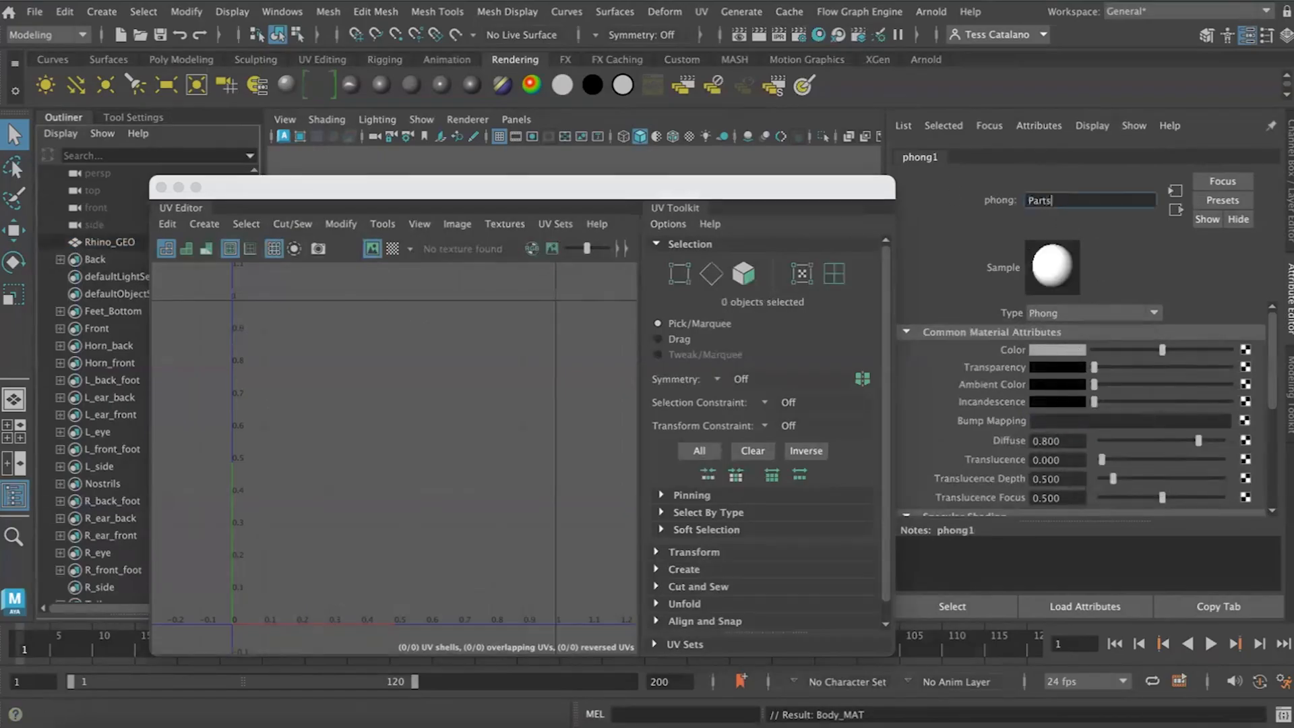
type("_MAT")
key("Return")
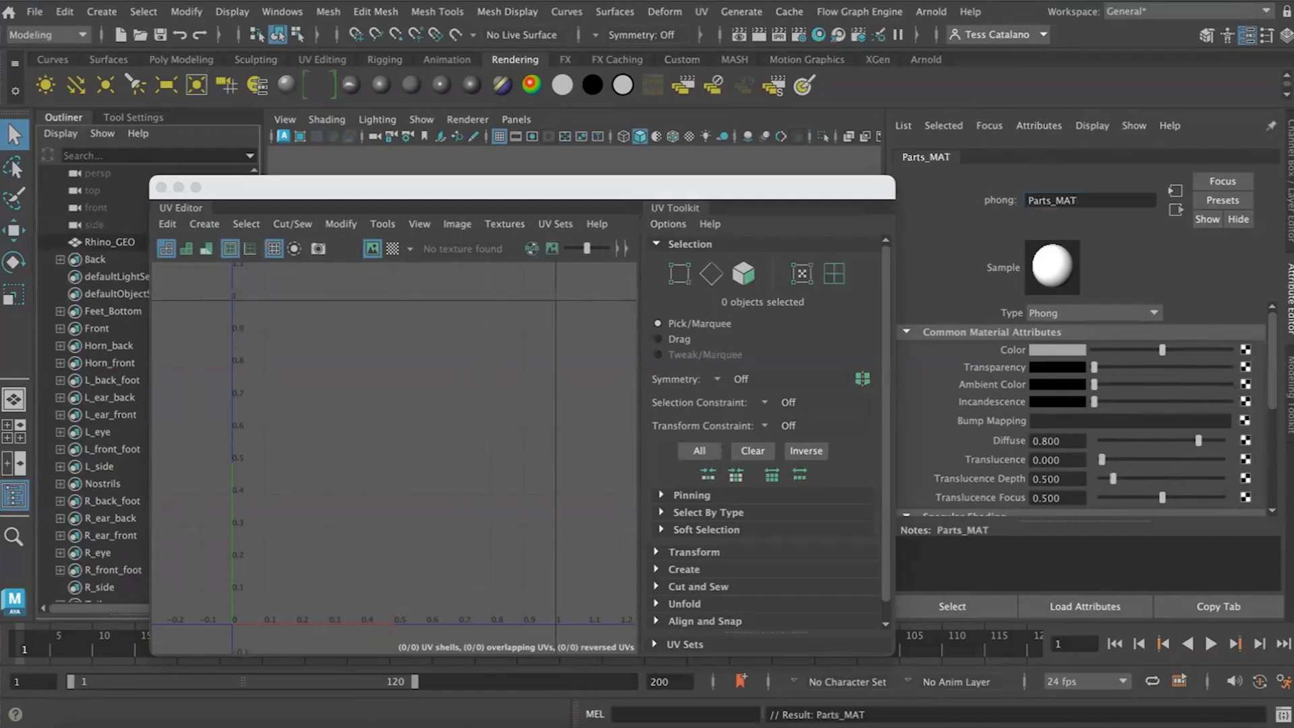
Reselect the Rhino_GEO mesh and close the UV Editor.
left_click(110, 242)
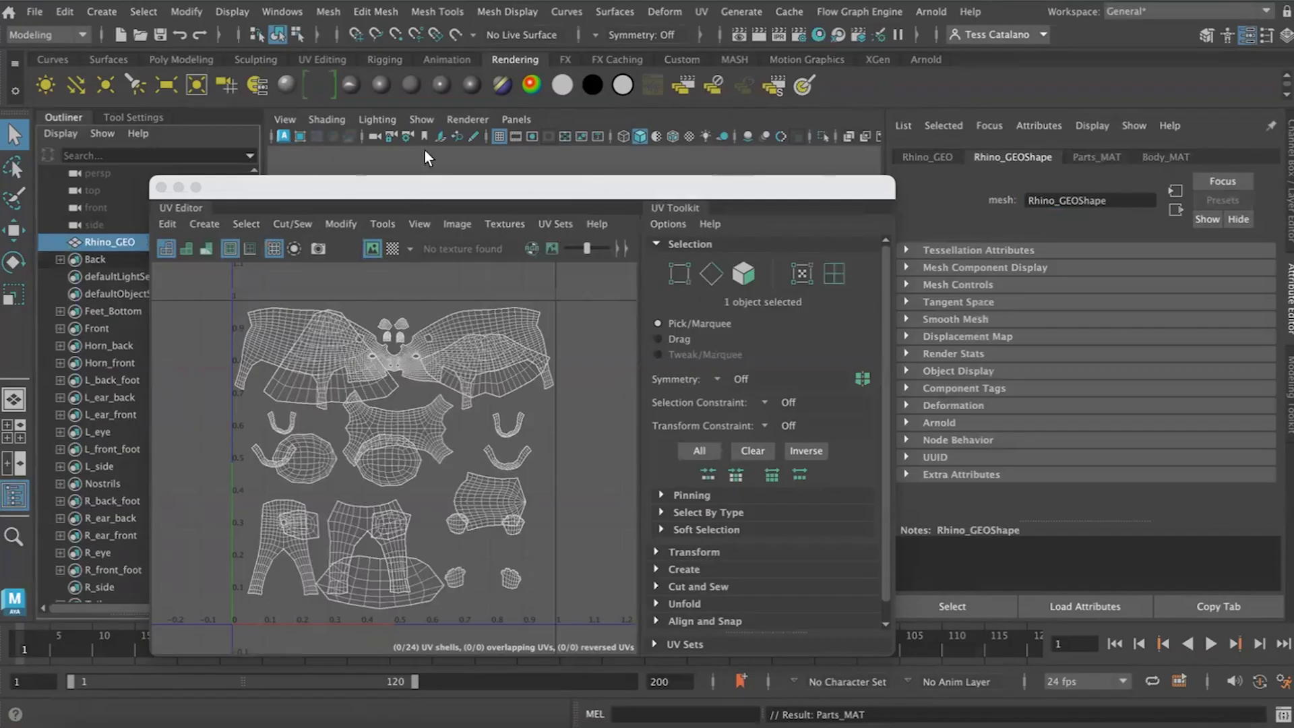
left_click(161, 187)
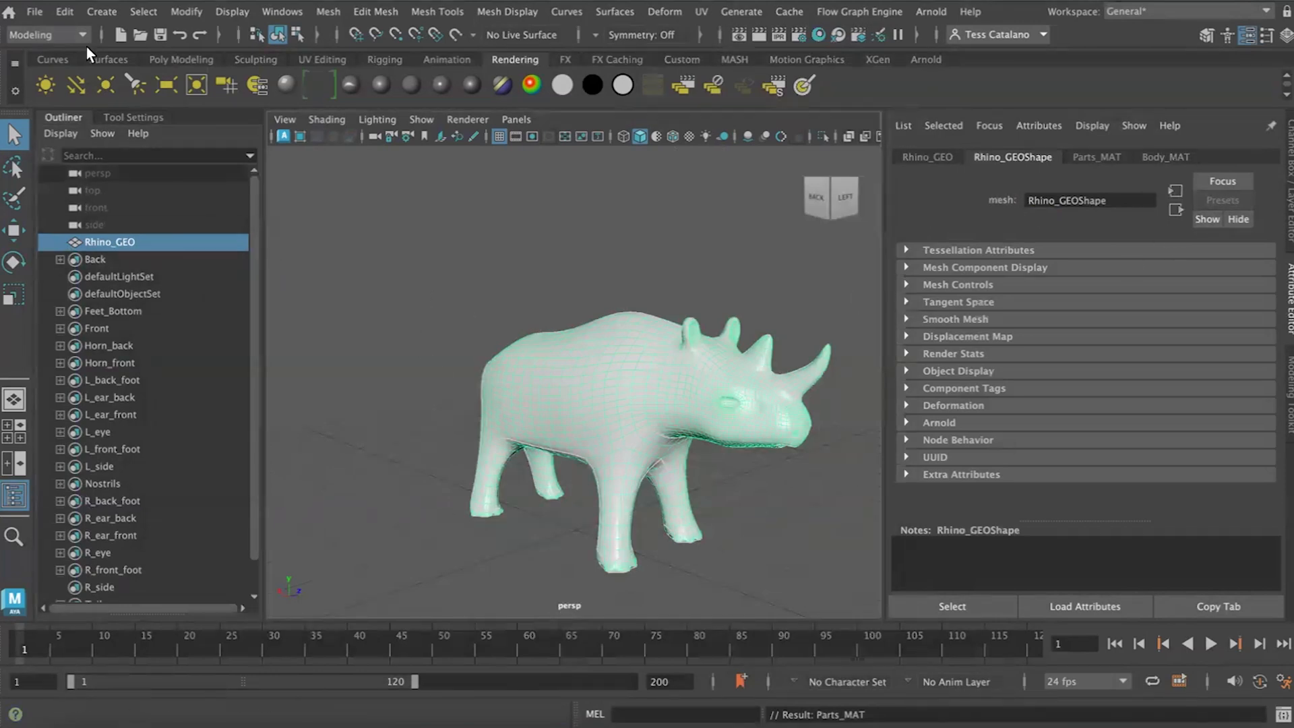
left_click(32, 12)
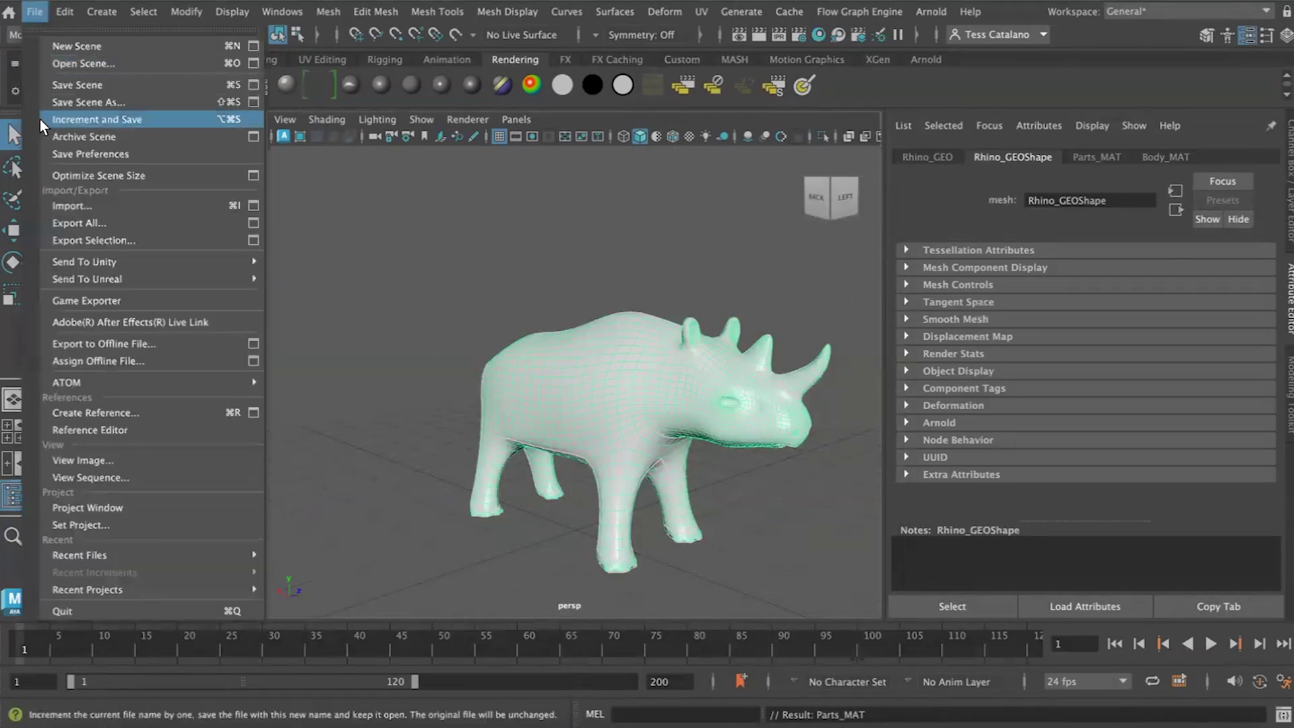
left_click(28, 16)
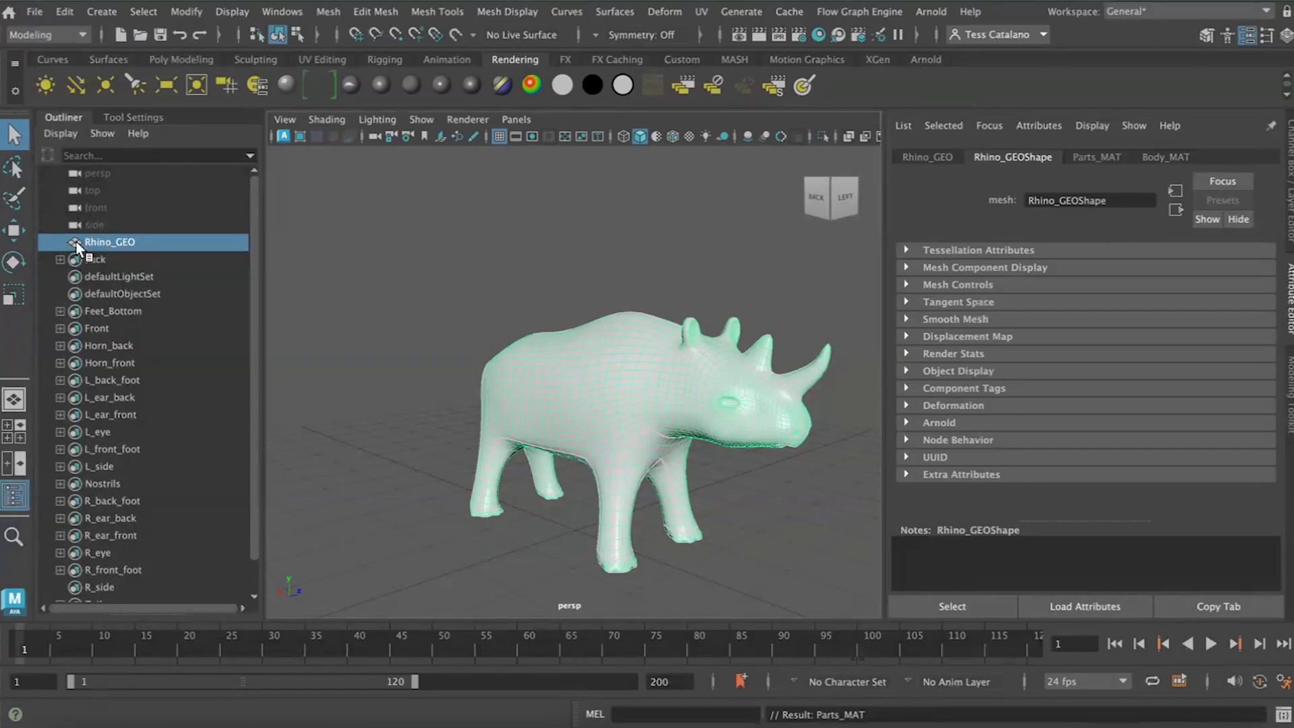
left_click(34, 11)
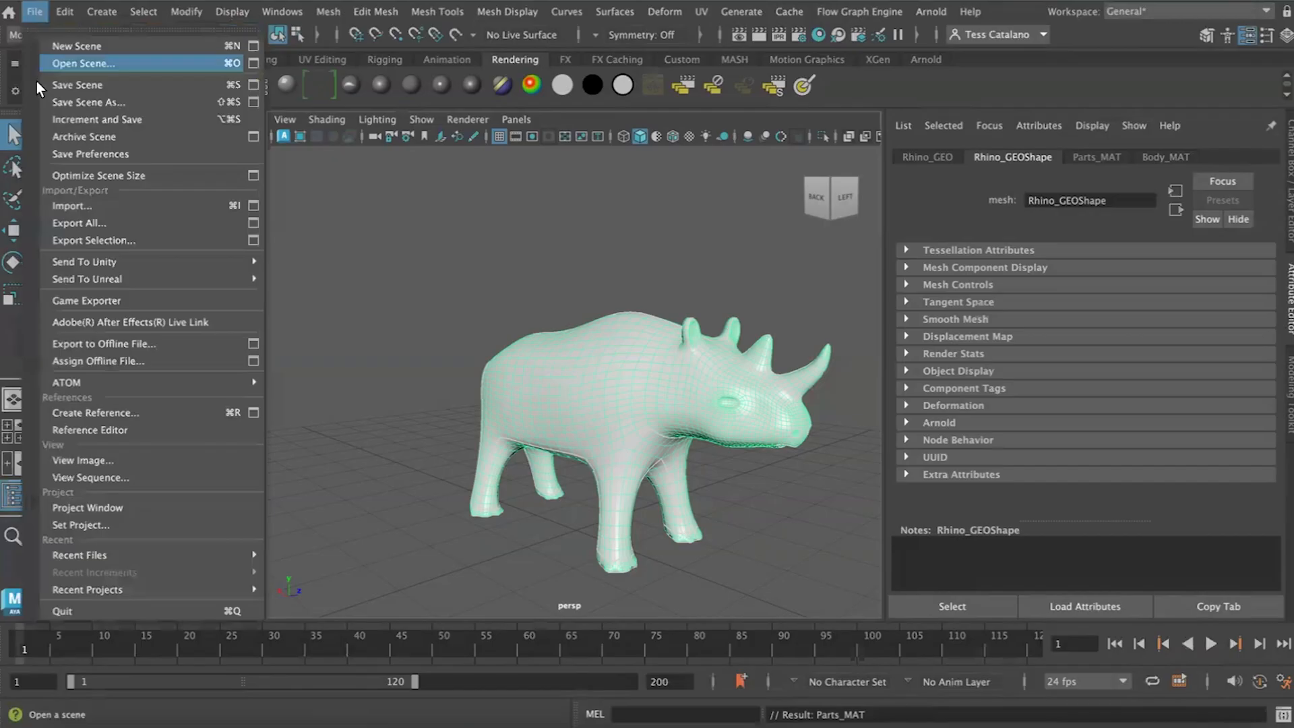
left_click(73, 239)
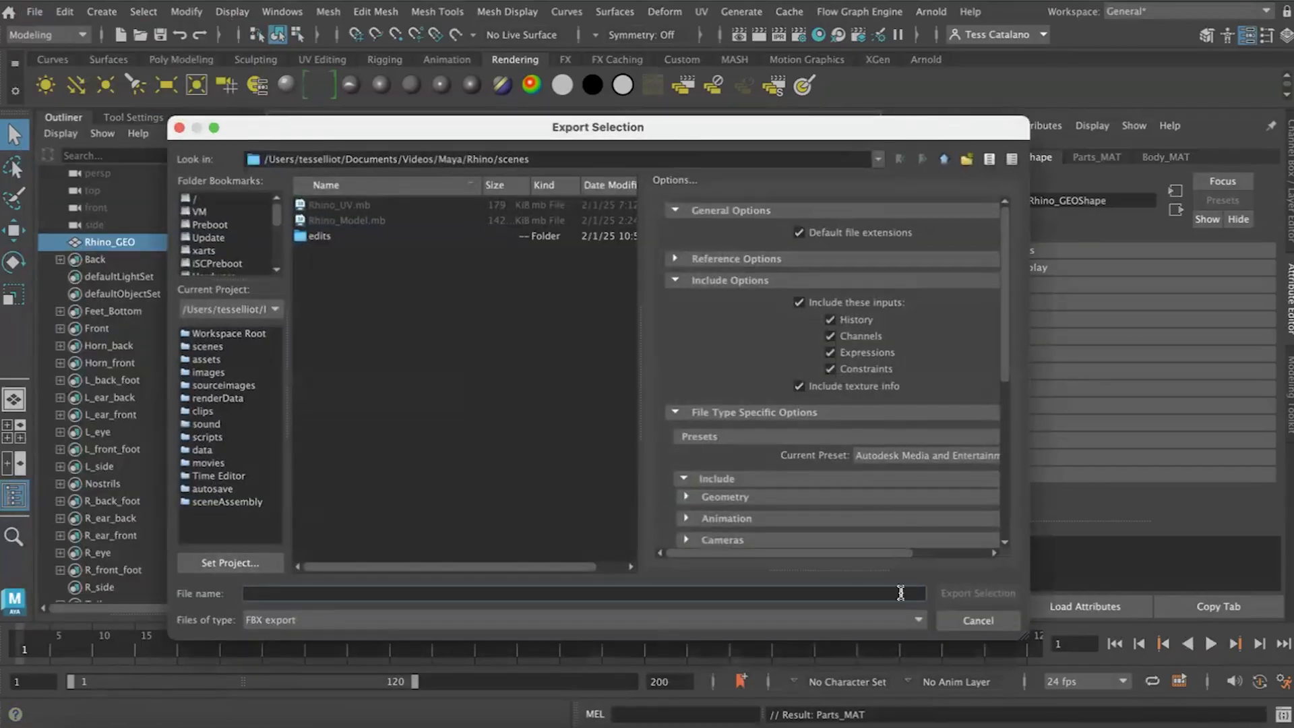
left_click(568, 621)
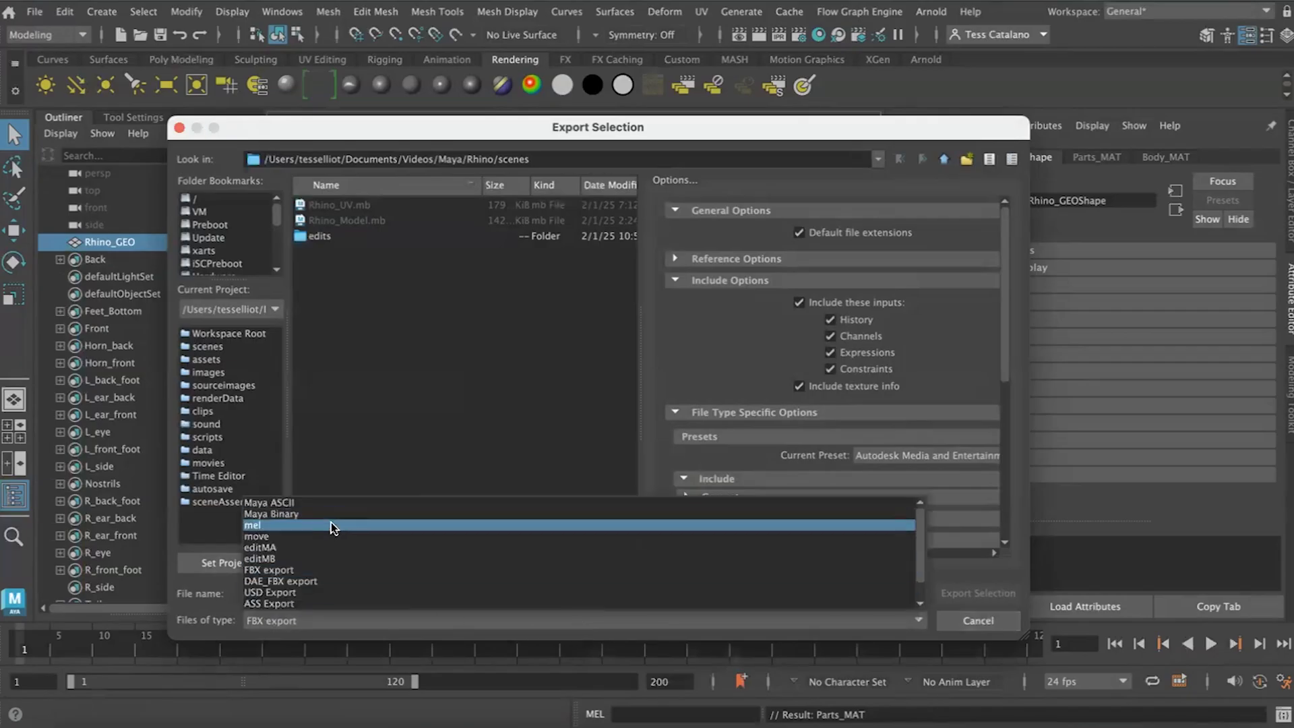
left_click(292, 571)
left_click(967, 620)
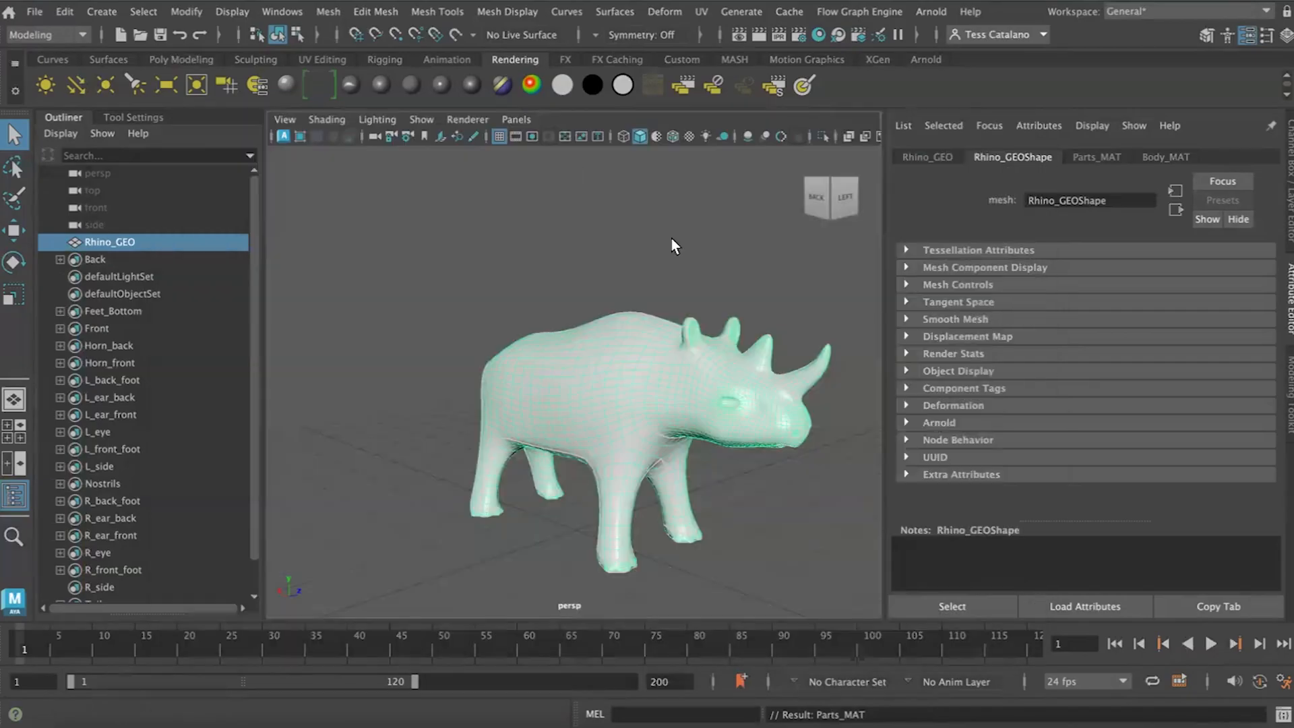
Check in the Plug-in Manager whether the fbxmaya.bundle plug-in is set to Loaded and Auto load.
left_click(305, 15)
mouse_move(319, 200)
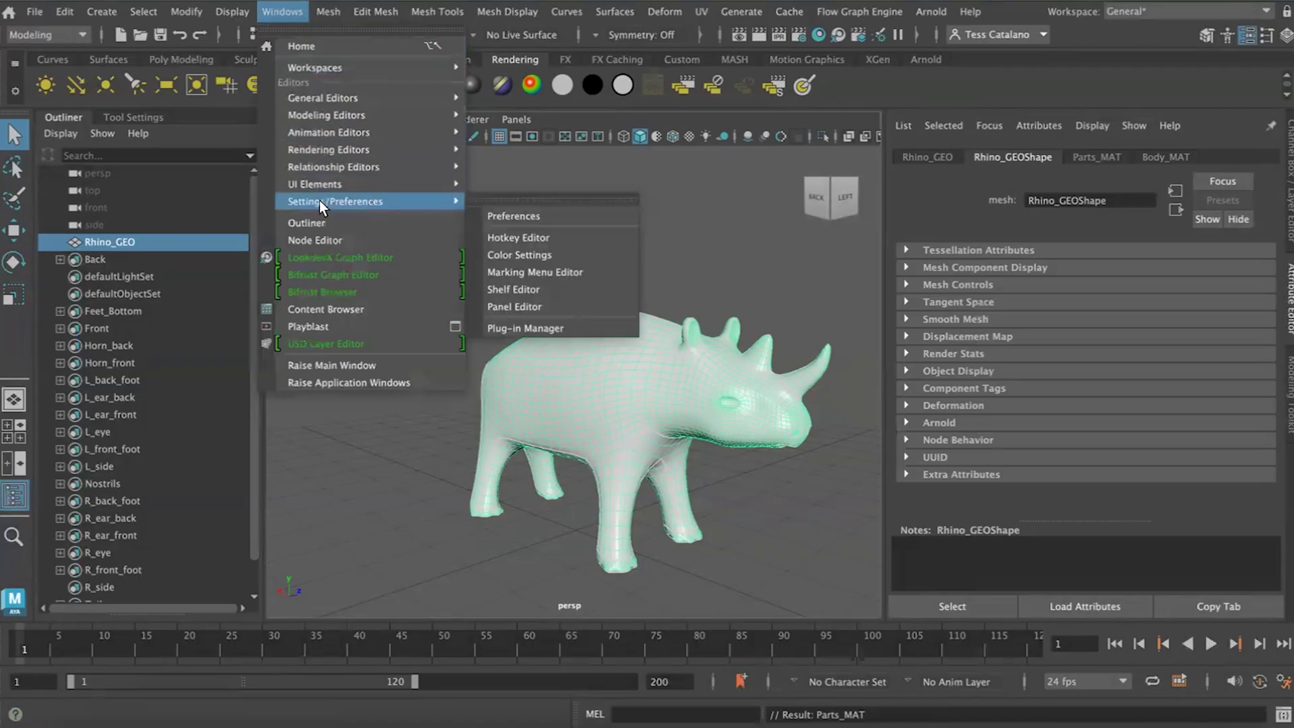
left_click(573, 326)
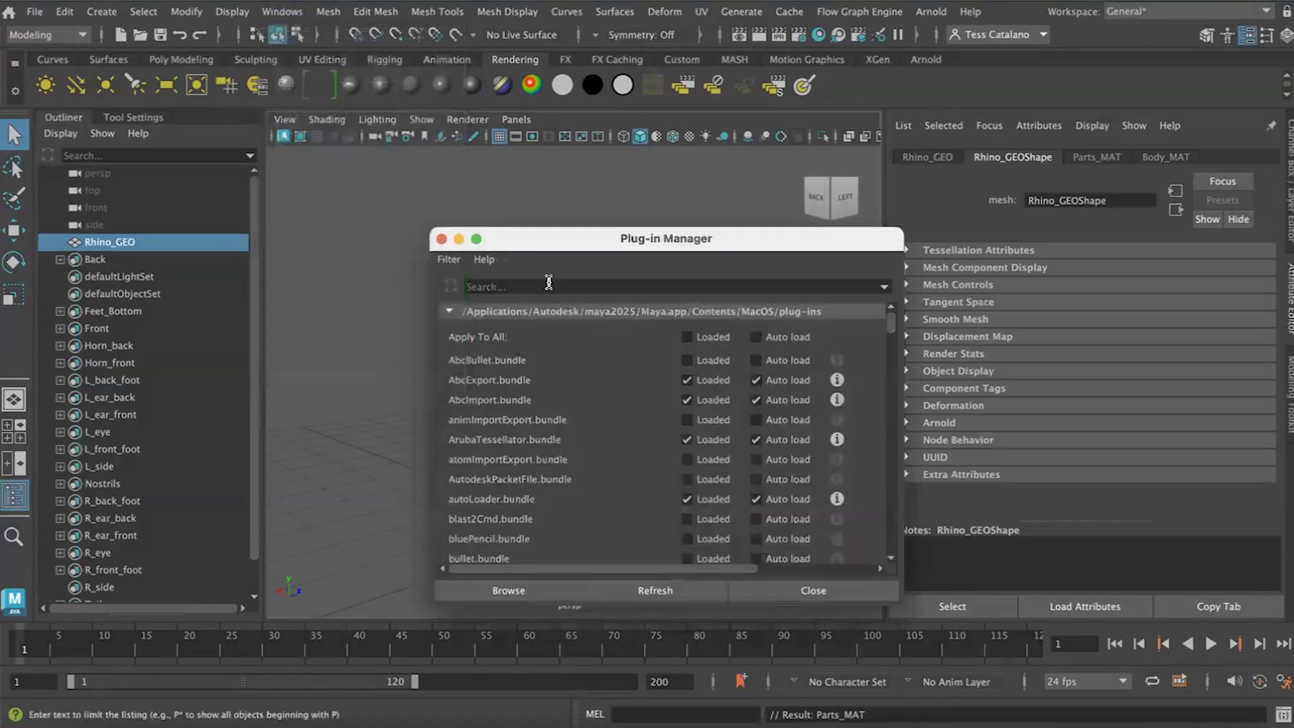
scroll(574, 465, "down", 15)
scroll(575, 465, "down", 15)
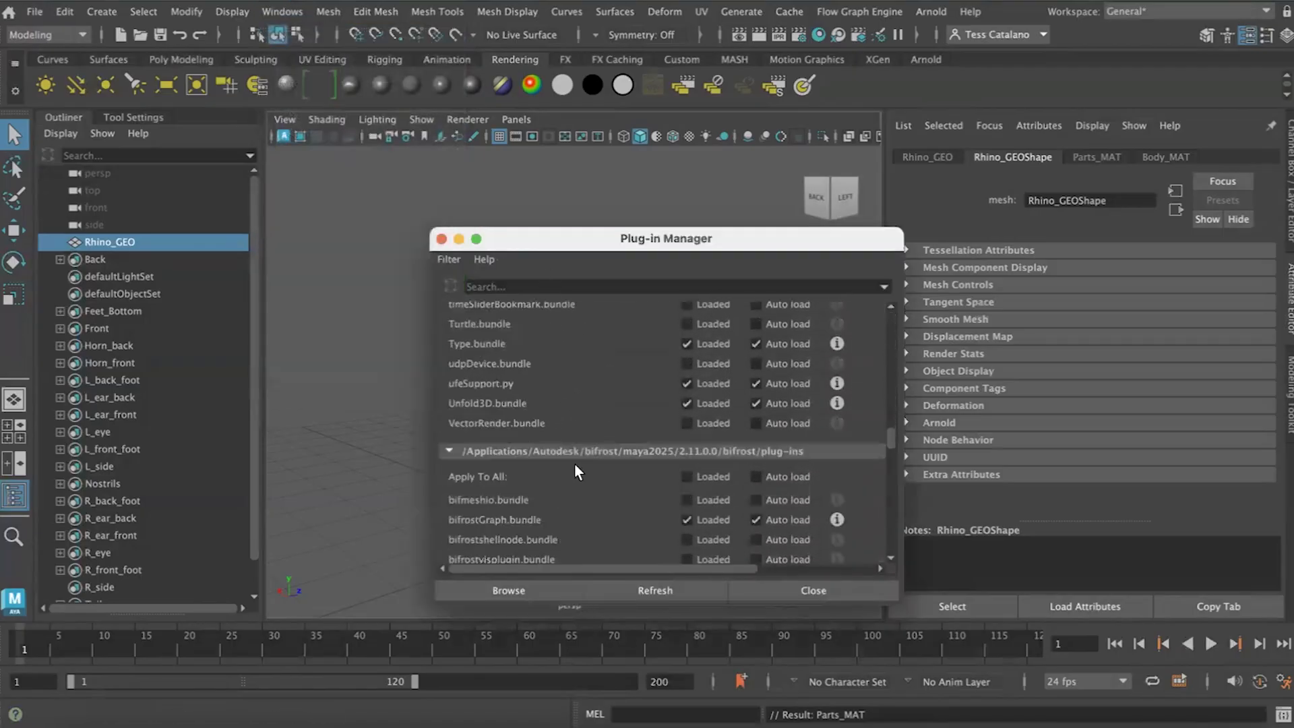
scroll(574, 463, "down", 4)
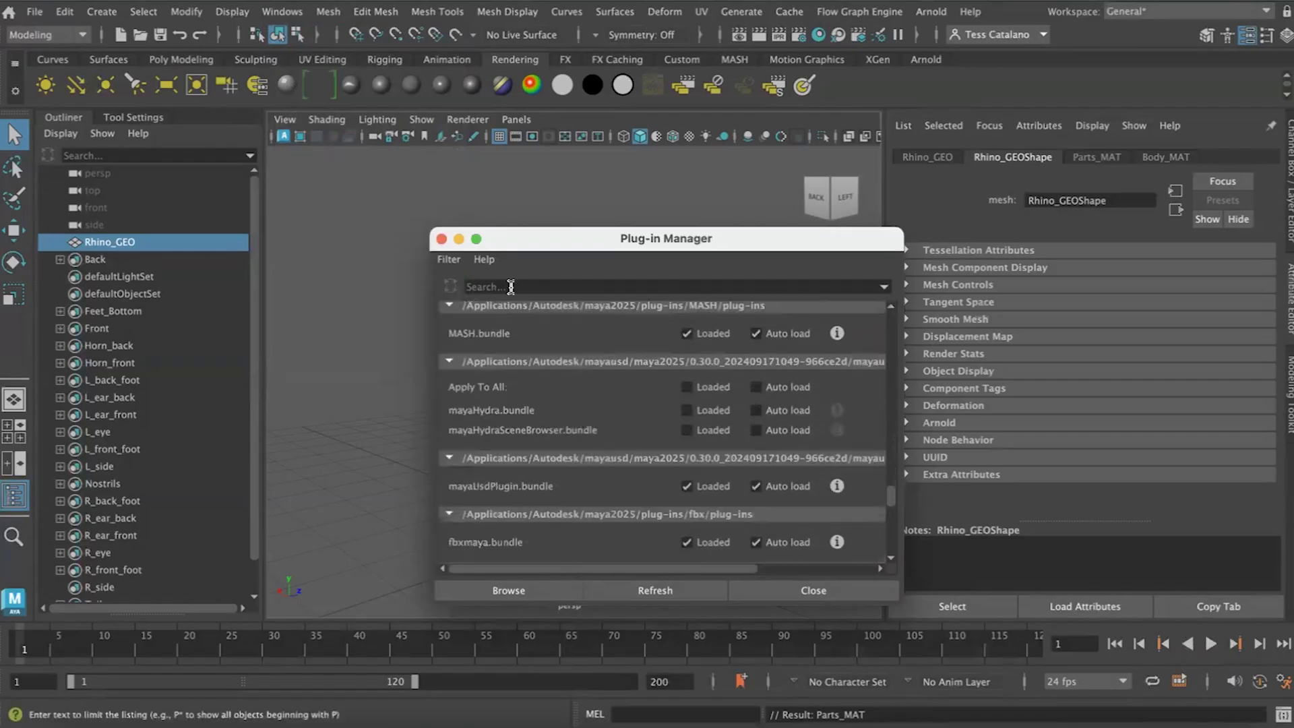
scroll(577, 483, "down", 3)
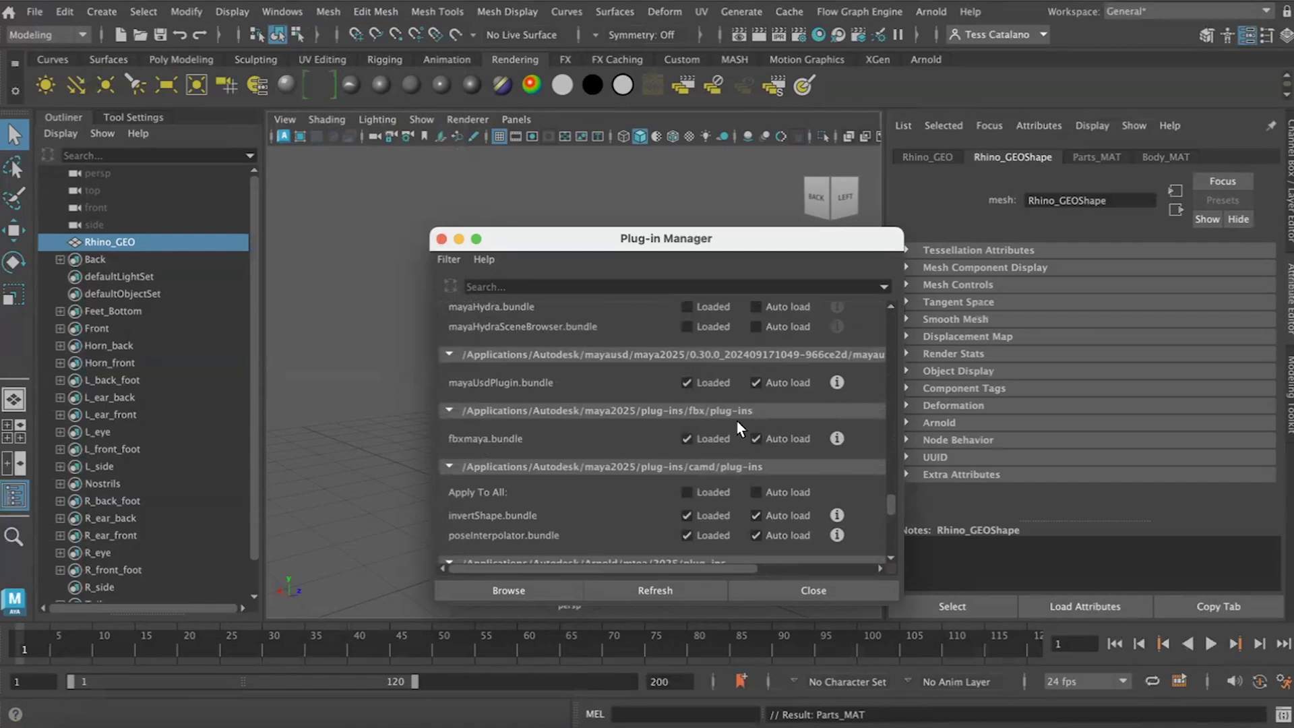
left_click(785, 587)
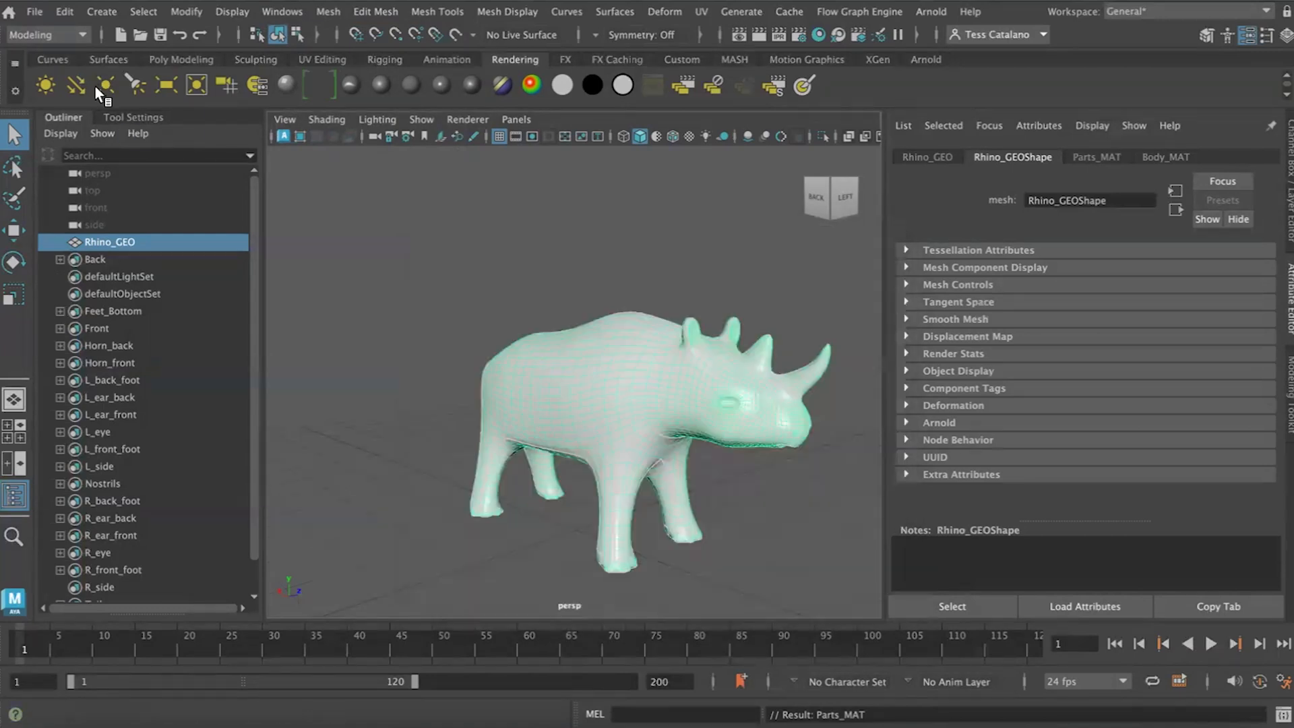
Export the selected Rhino_GEO mesh as an FBX file named rhino in the project's scenes folder.
left_click(35, 13)
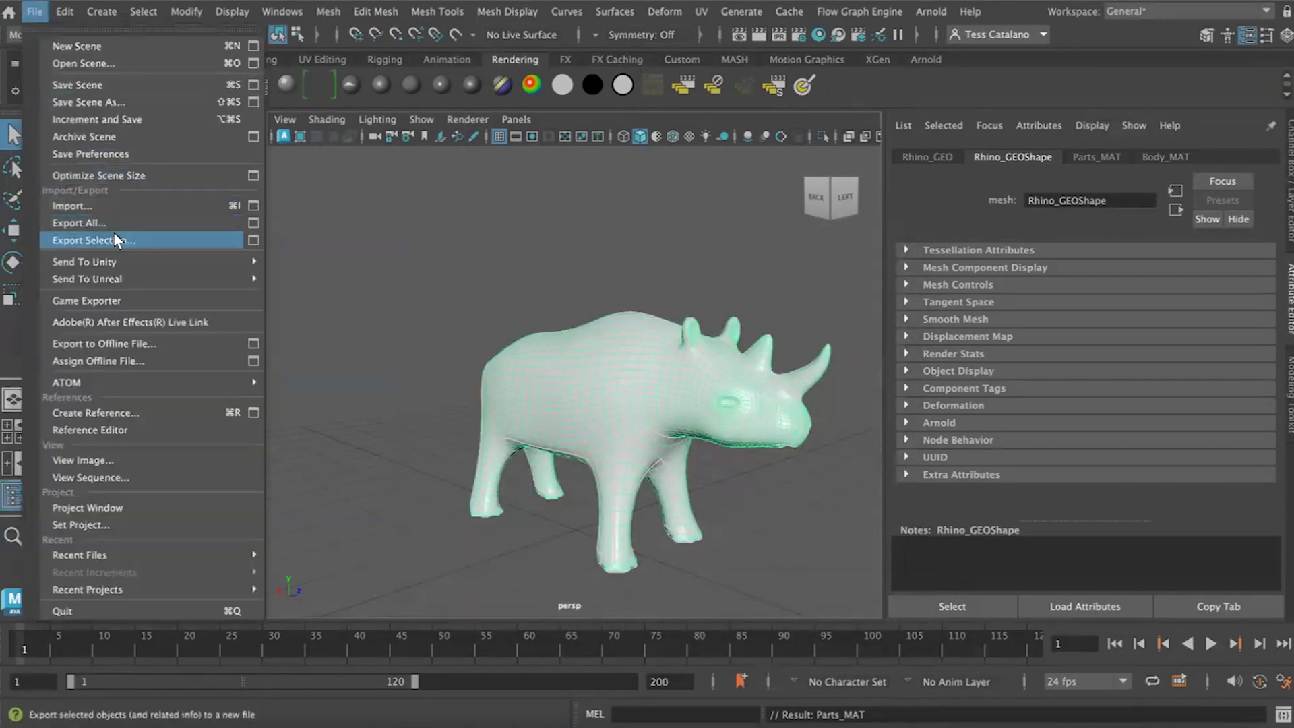
left_click(85, 240)
type("rhino")
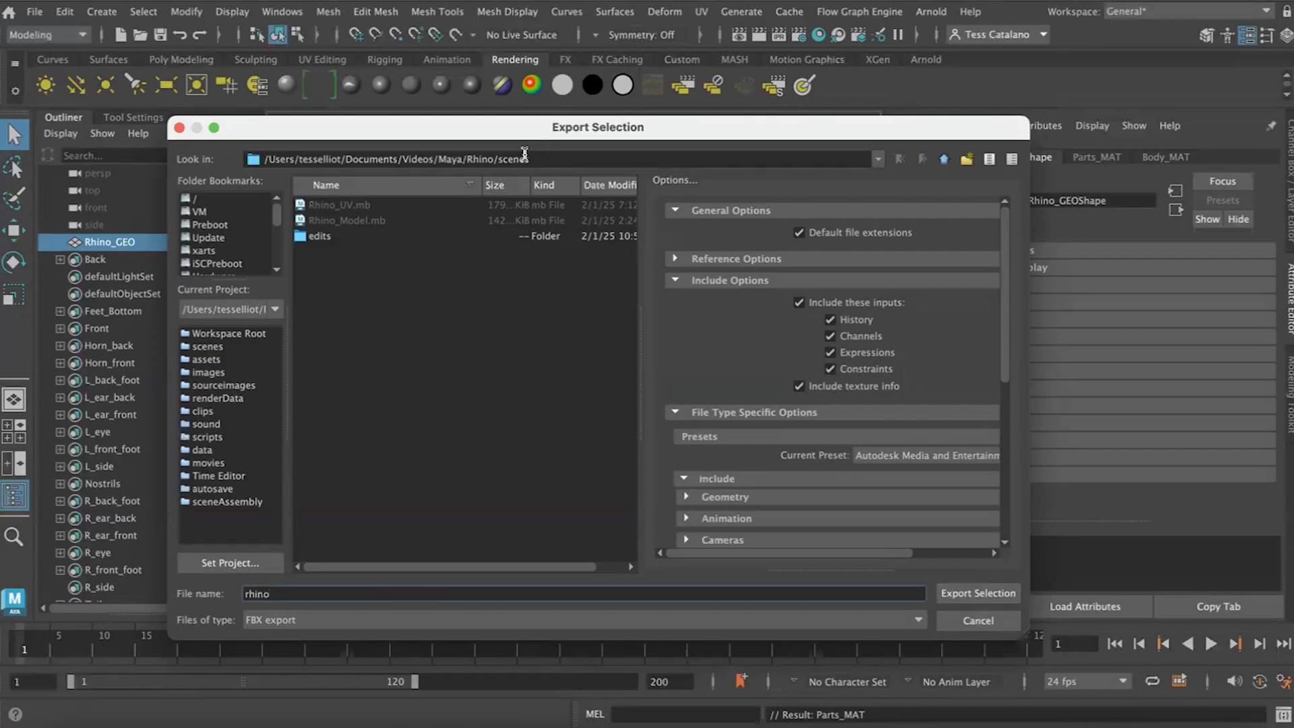
left_click(966, 600)
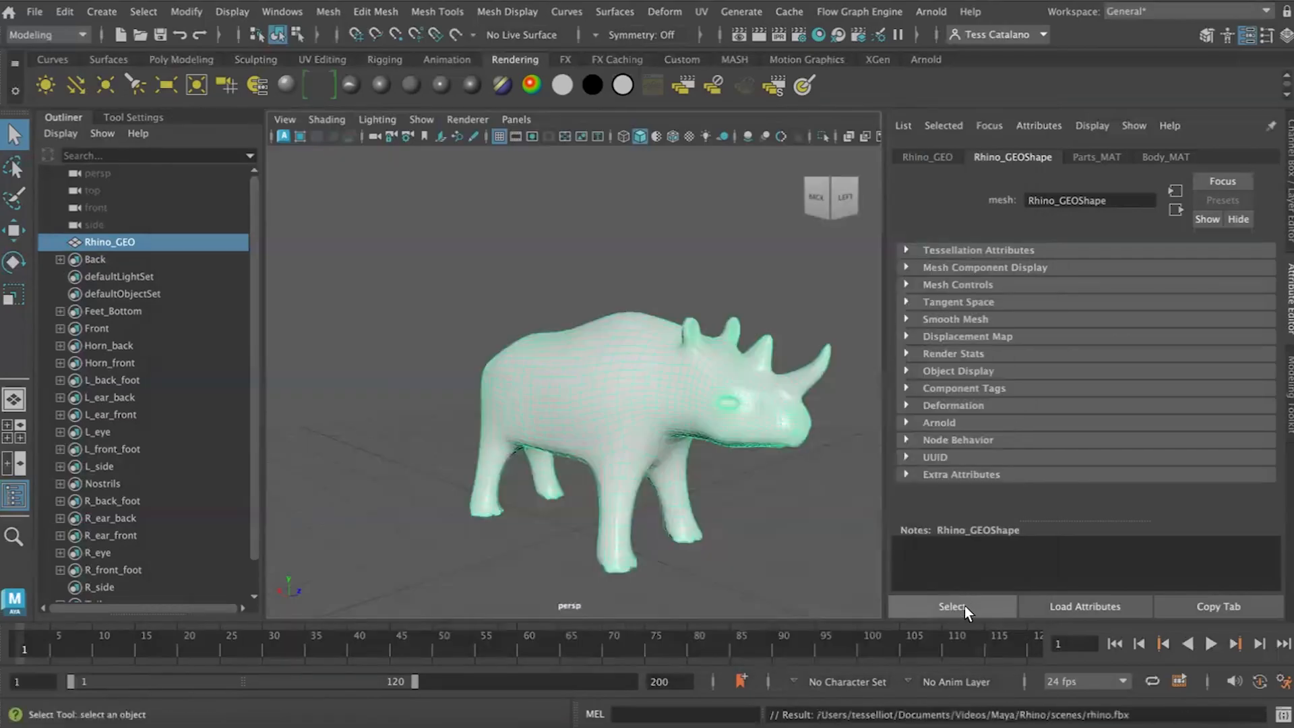
Launch Adobe Substance 3D Painter with a system search for "subst".
key("super+space")
type("subst")
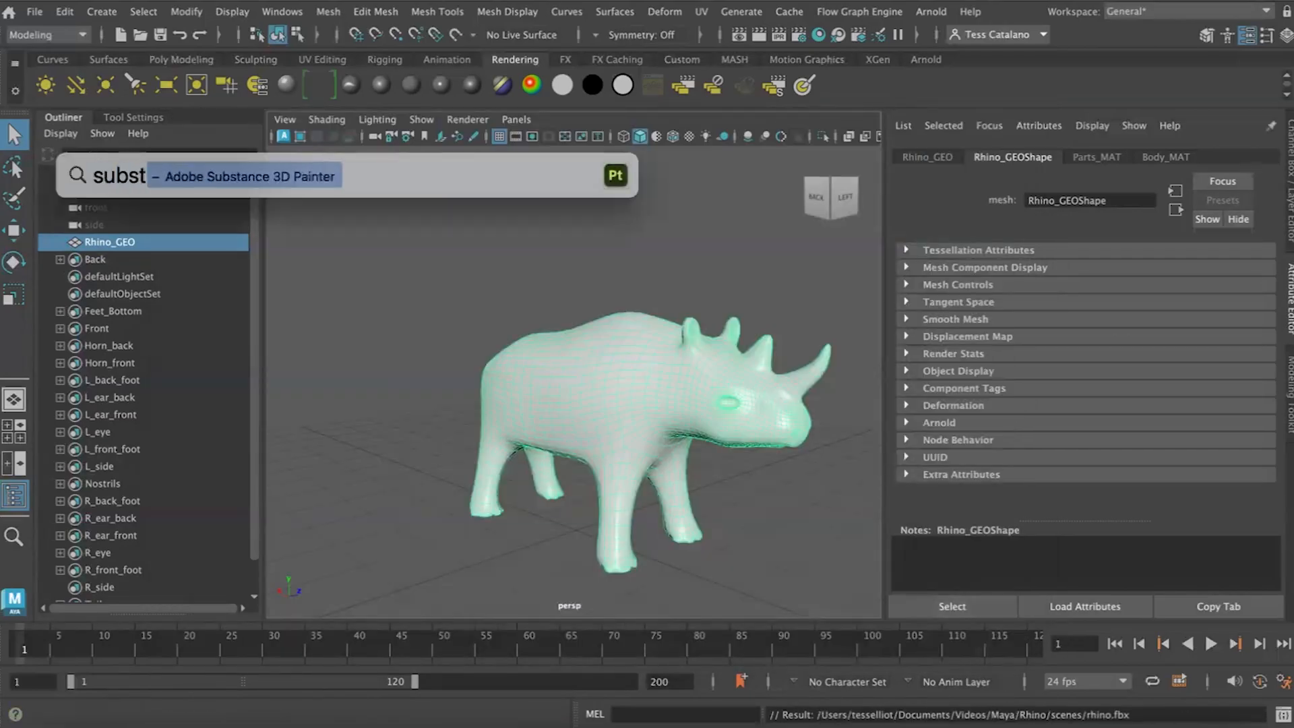
key("Return")
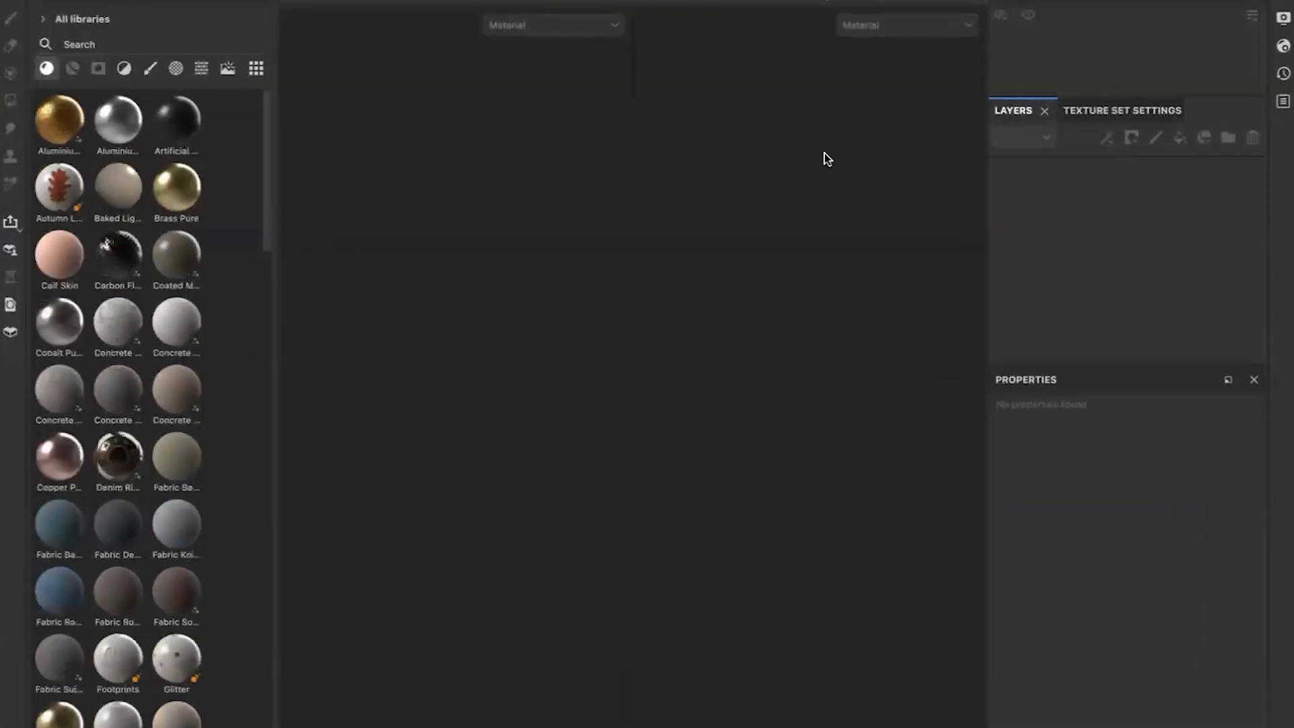
Start a new project with the ASM - PBR Metallic Roughness (starter_assets) template and choose rhino.fbx from the scenes folder as its mesh.
left_click(177, 1)
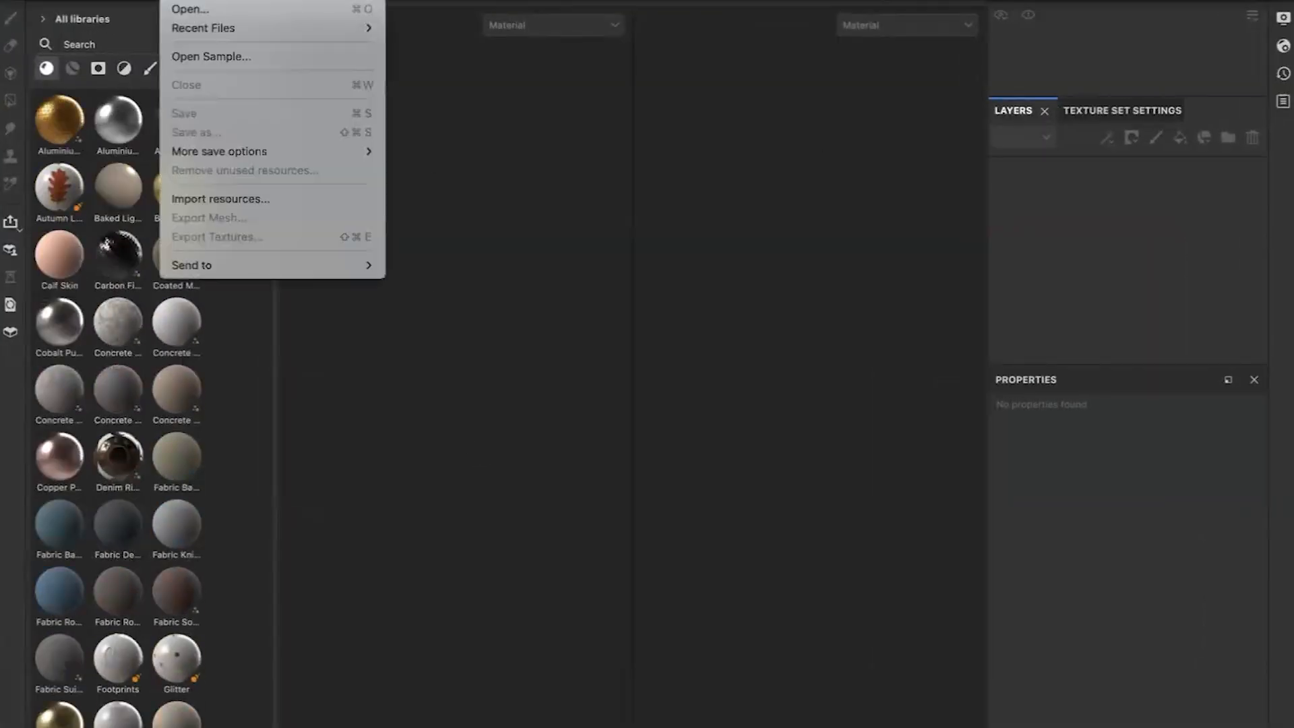
left_click(176, 0)
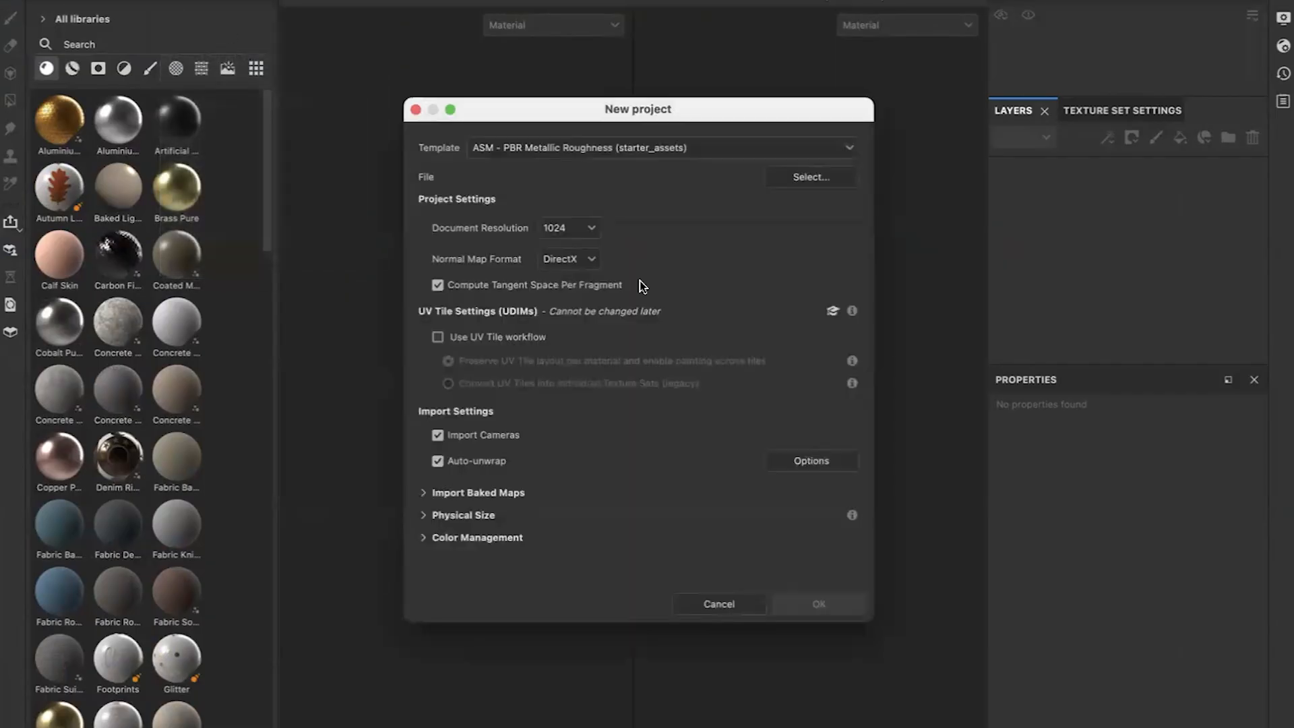
left_click(607, 144)
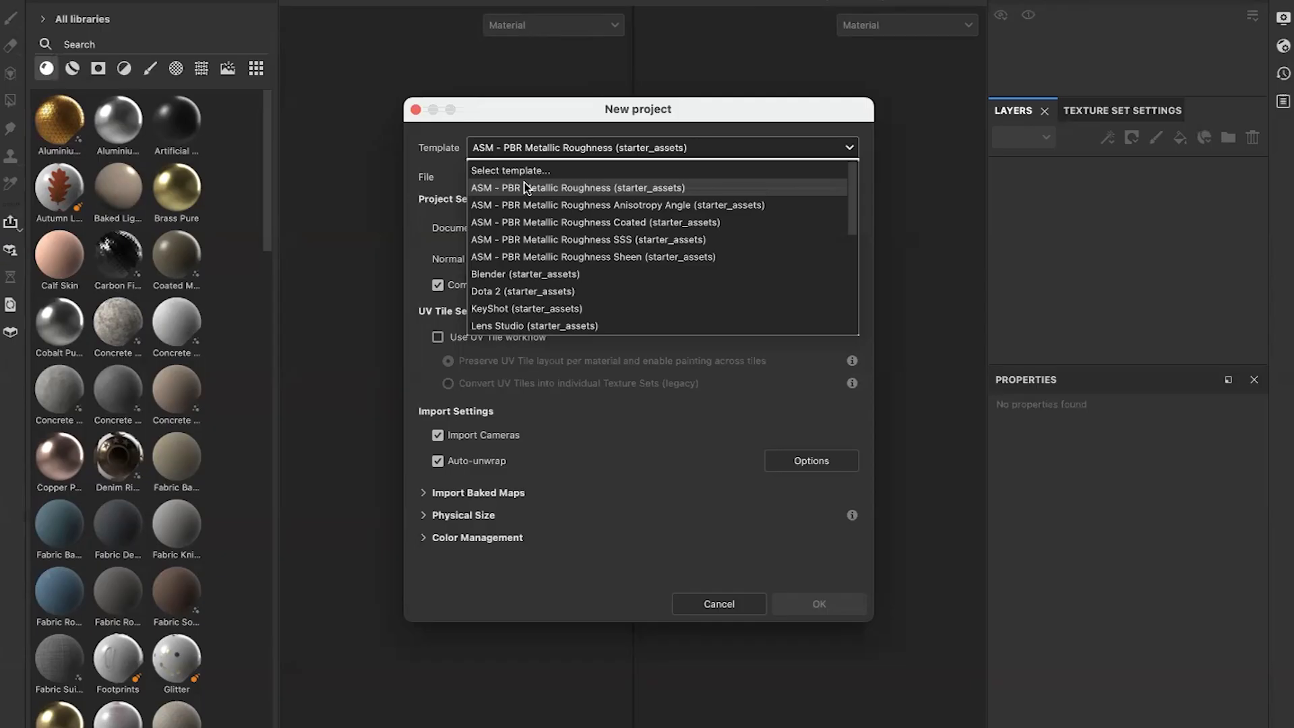
left_click(569, 187)
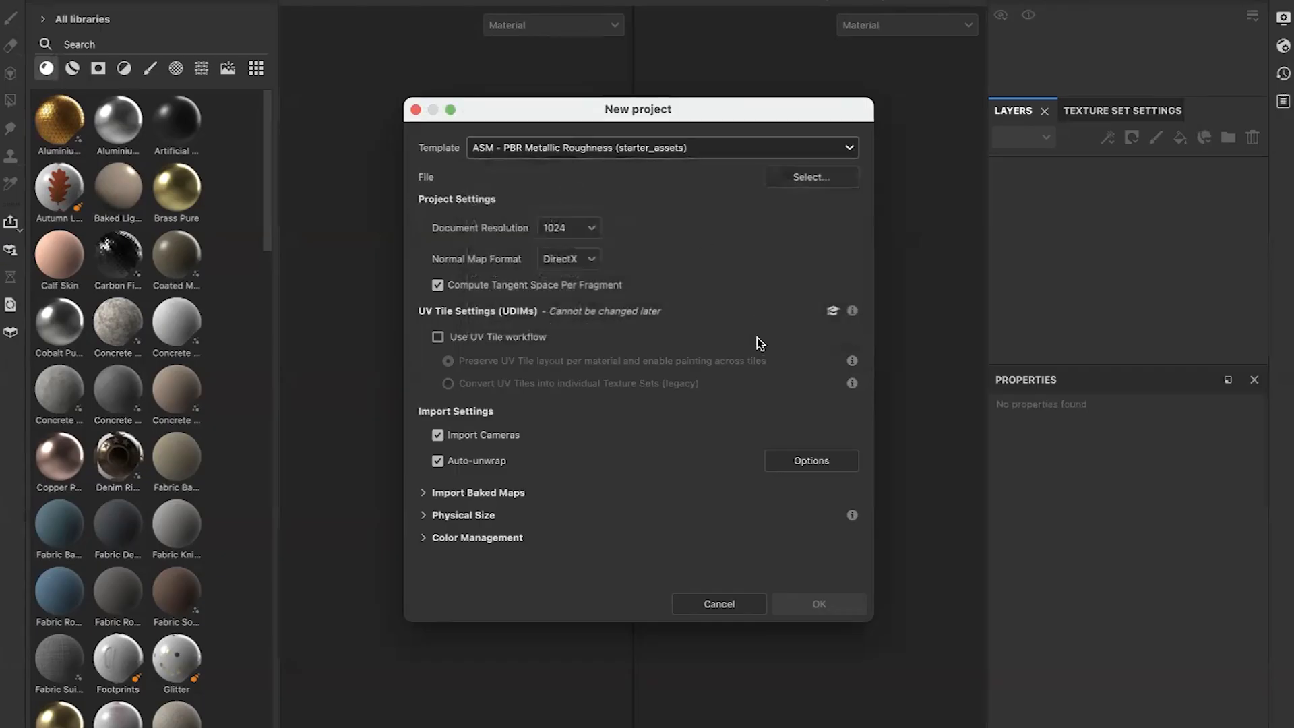
left_click(785, 178)
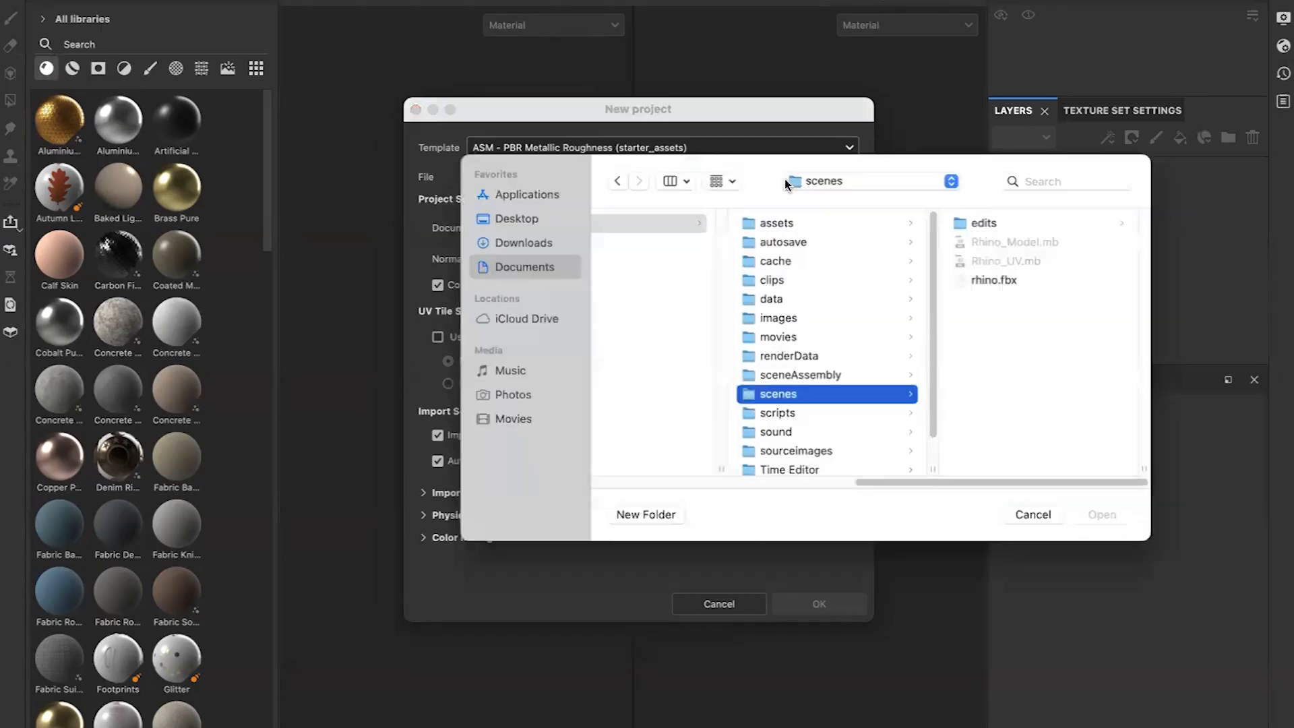
left_click(975, 280)
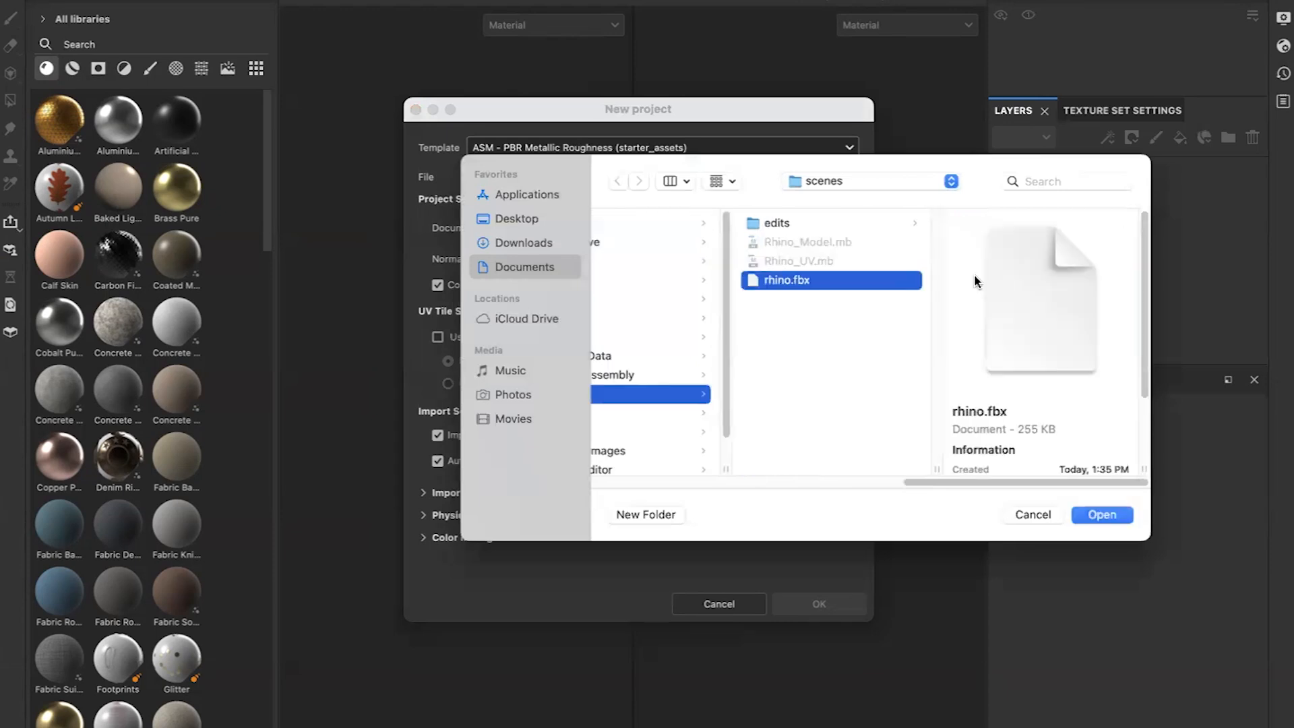
left_click(1103, 514)
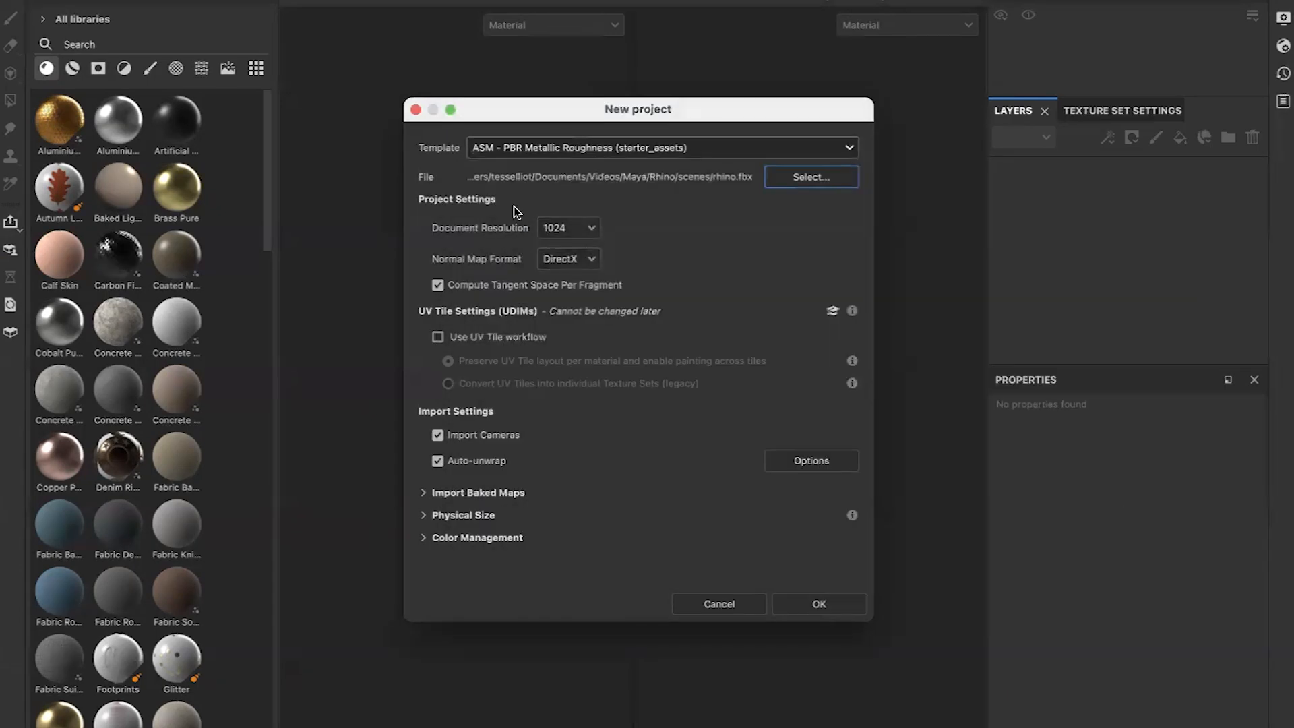
Set the document resolution to 2048 and create the project.
left_click(579, 224)
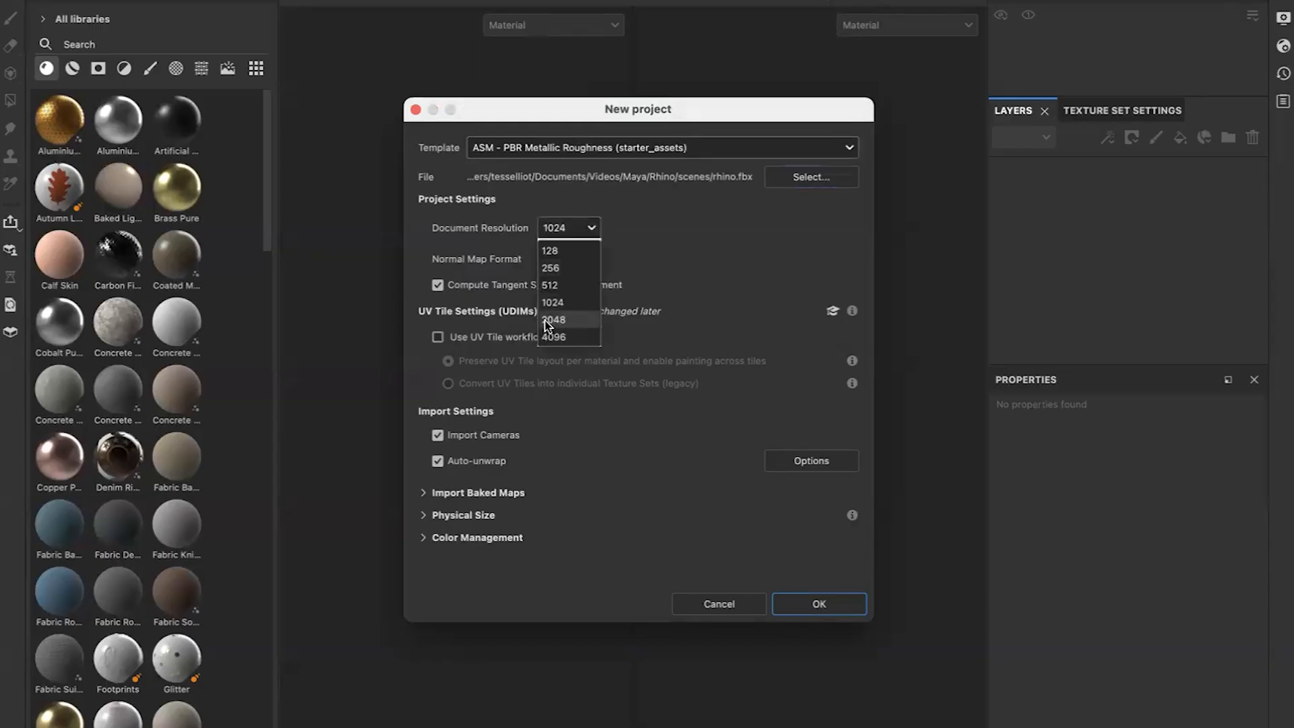
left_click(553, 321)
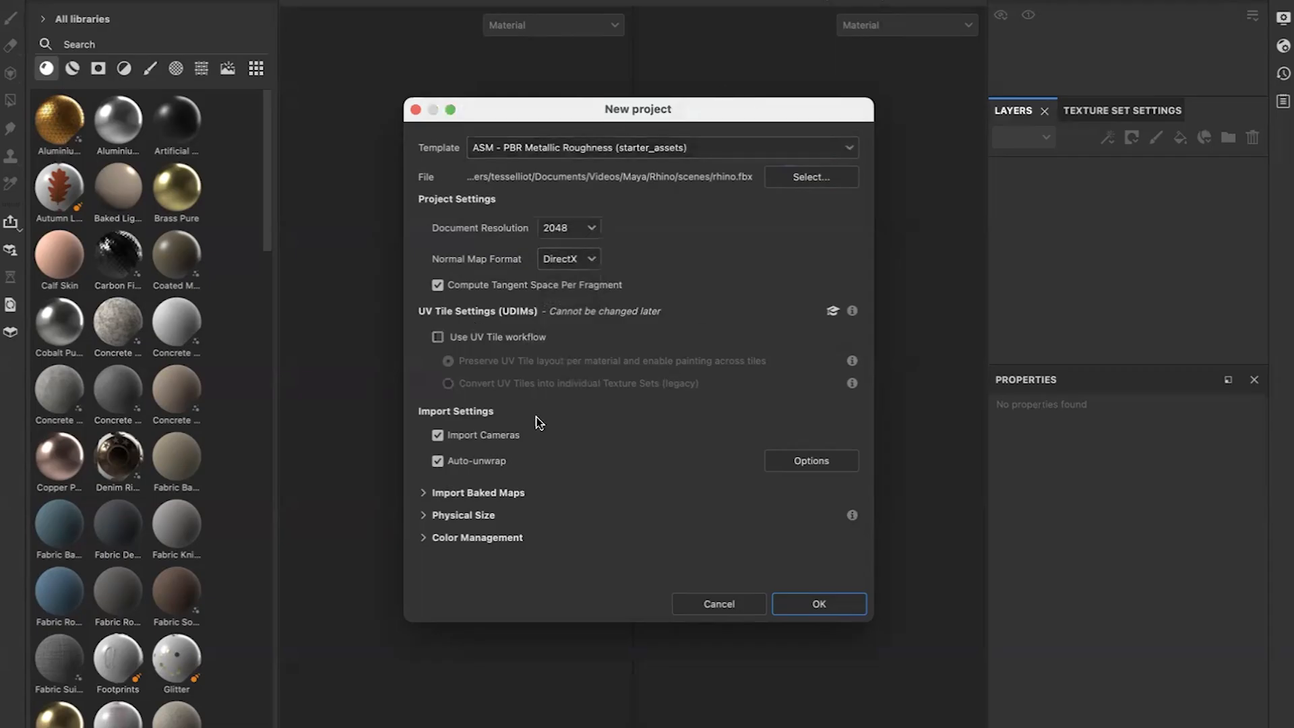
left_click(808, 604)
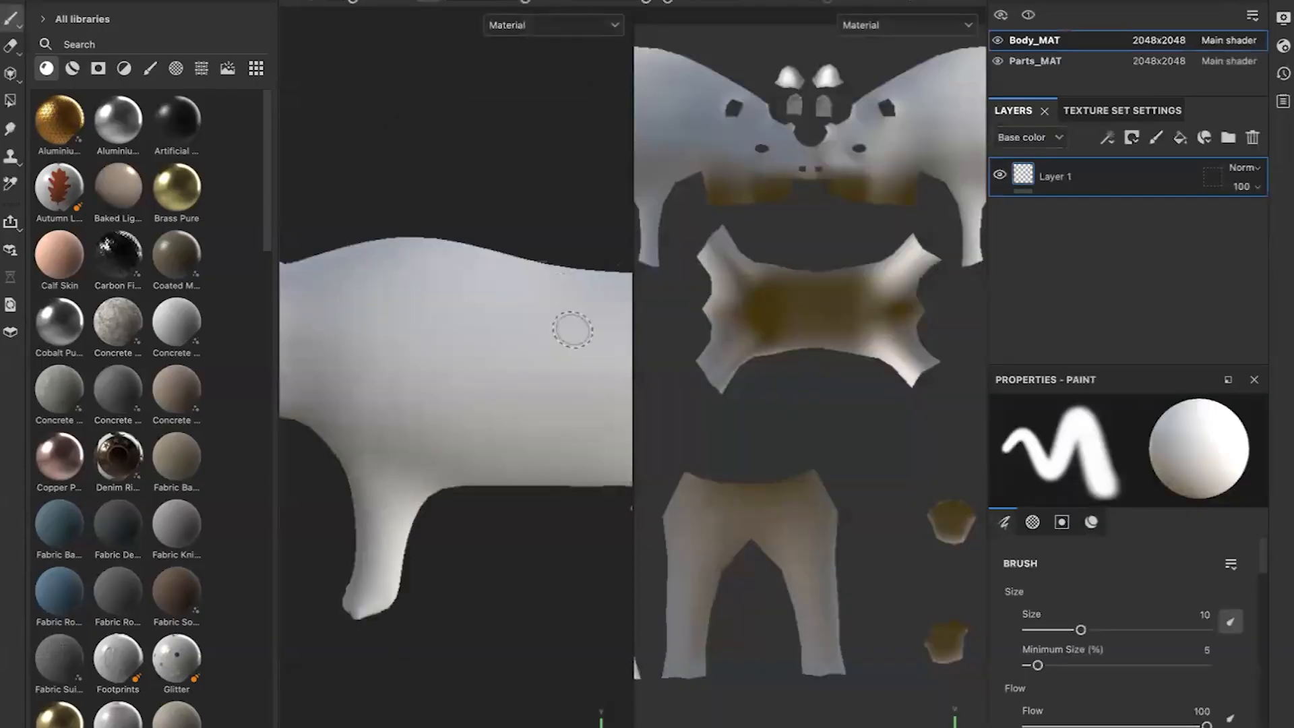
Inspect the UV layout of the Parts_MAT texture set and return to Body_MAT.
scroll(762, 366, "down", 5)
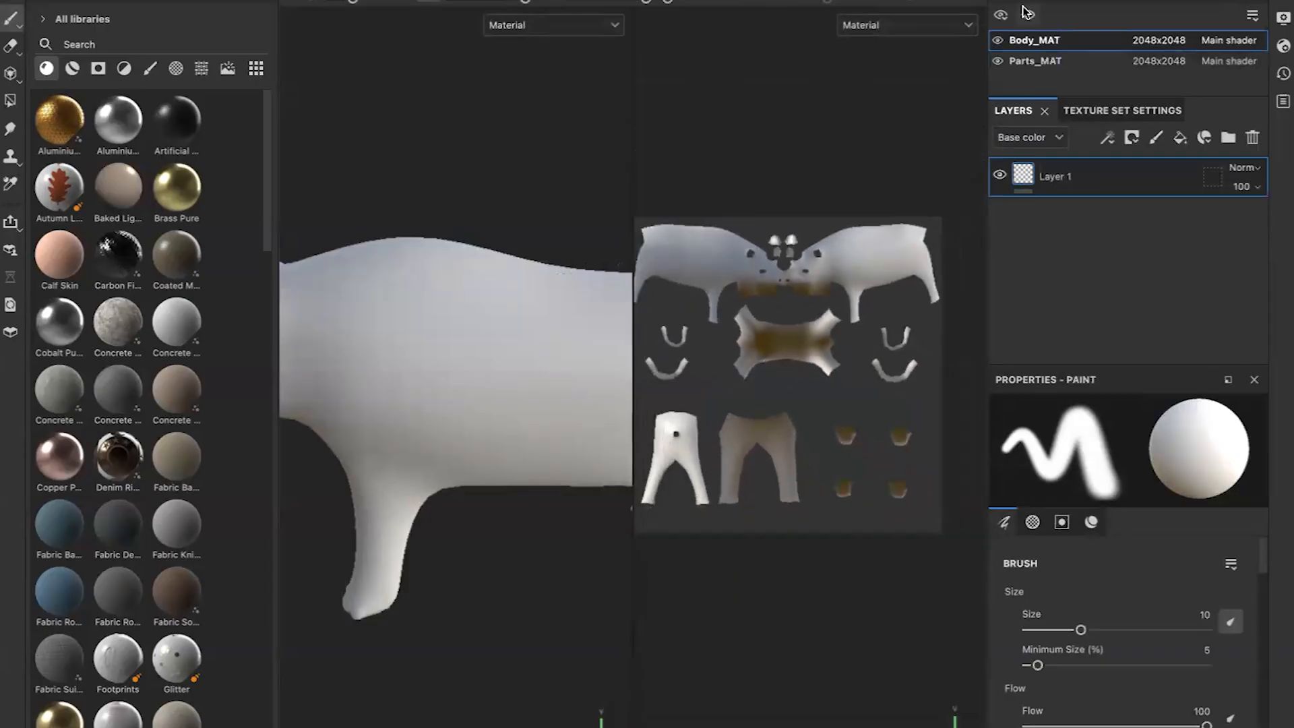
left_click(1042, 62)
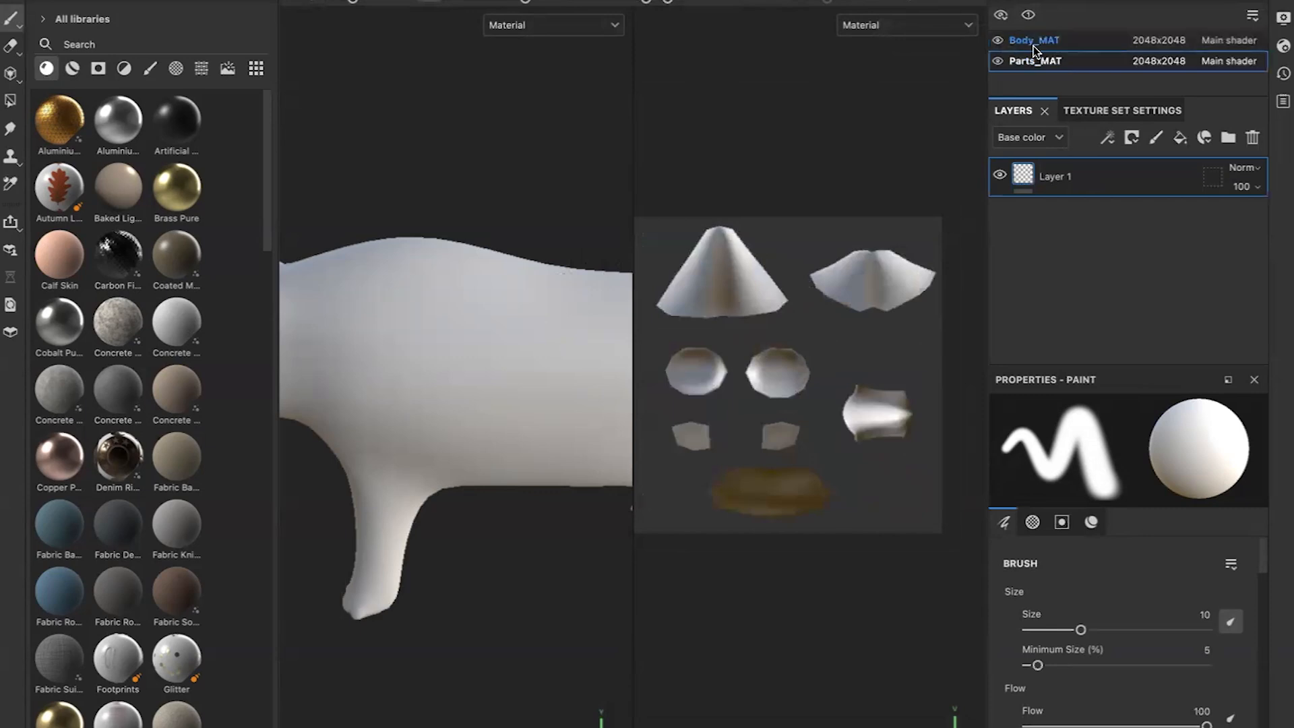
left_click(1034, 45)
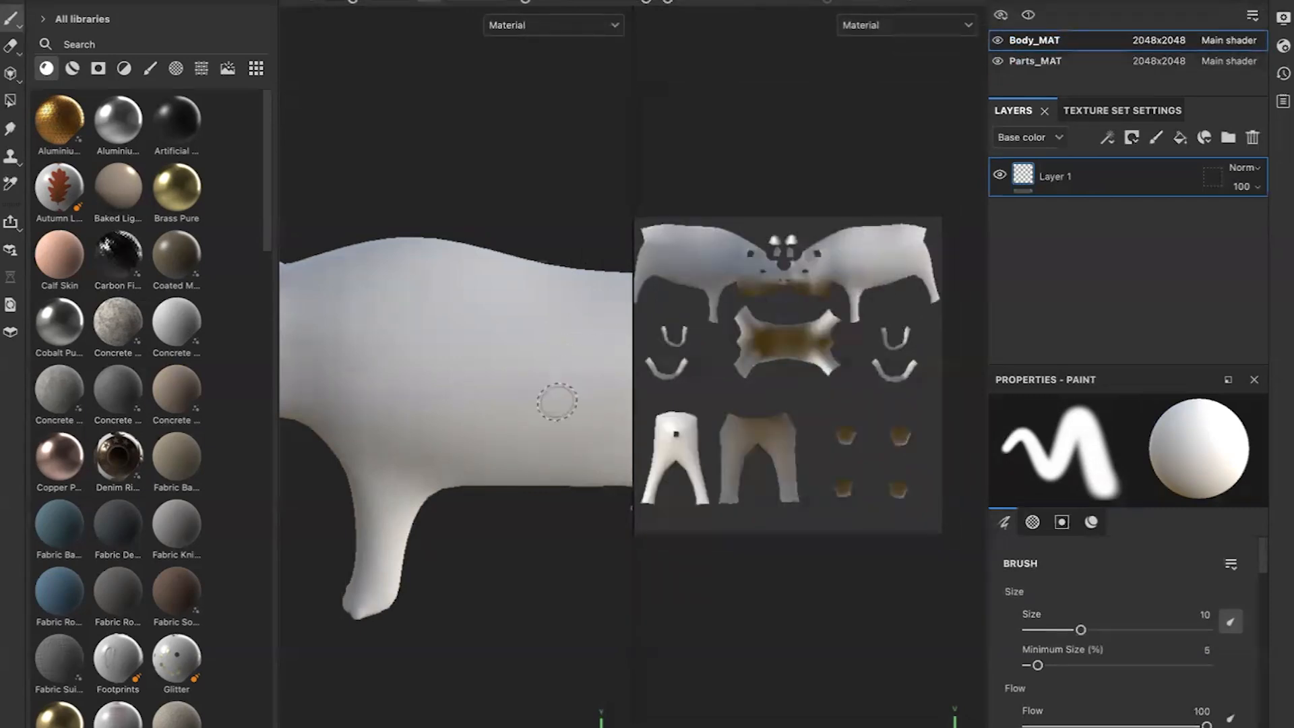
Examine the whole rhino mesh from a front three-quarter angle and the Body_MAT UV layout up close.
scroll(557, 390, "down", 5)
left_click_drag(387, 289, 413, 326, "alt")
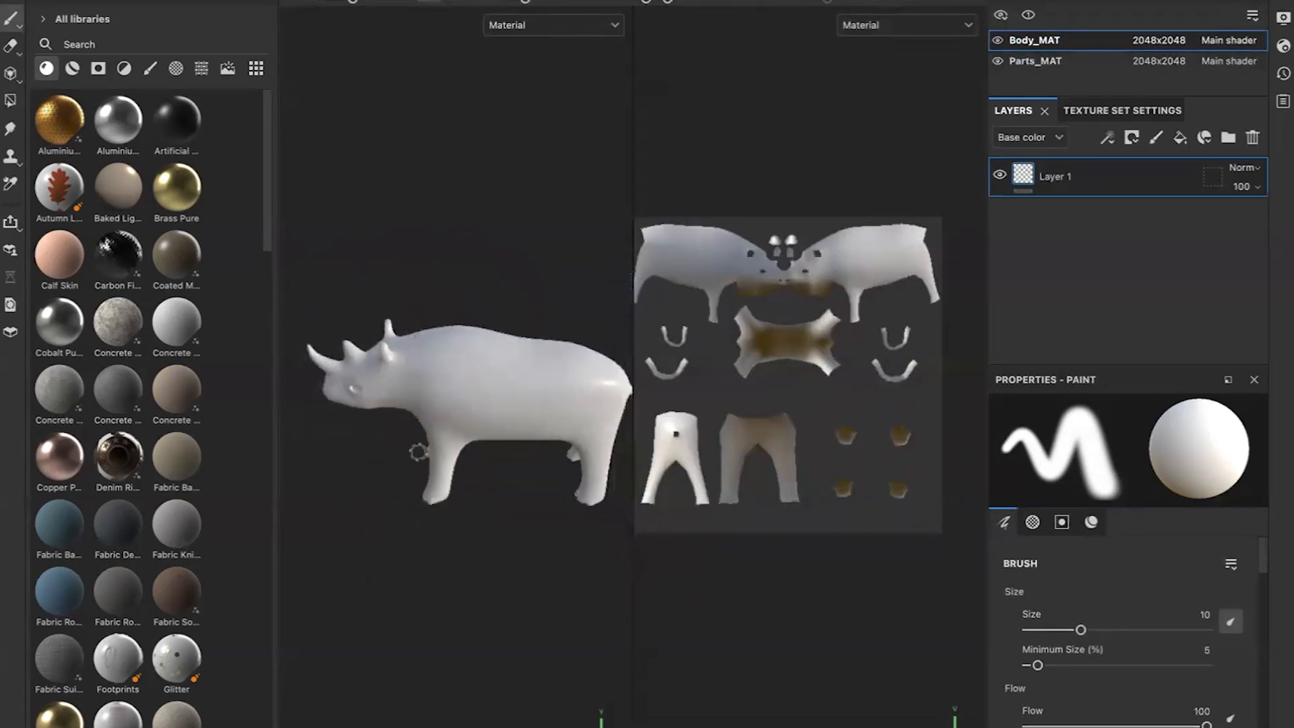
mouse_move(424, 463)
left_mouse_down("ctrl")
mouse_move(408, 465)
mouse_move(428, 492)
mouse_move(452, 345)
mouse_move(367, 413)
mouse_move(442, 413)
mouse_move(337, 418)
left_mouse_up("ctrl")
mouse_move(422, 419)
middle_mouse_down("alt")
mouse_move(361, 422)
mouse_move(364, 410)
mouse_move(427, 421)
middle_mouse_up("alt")
right_click_drag(431, 431, 471, 558, "alt")
right_click_drag(441, 405, 441, 383, "alt")
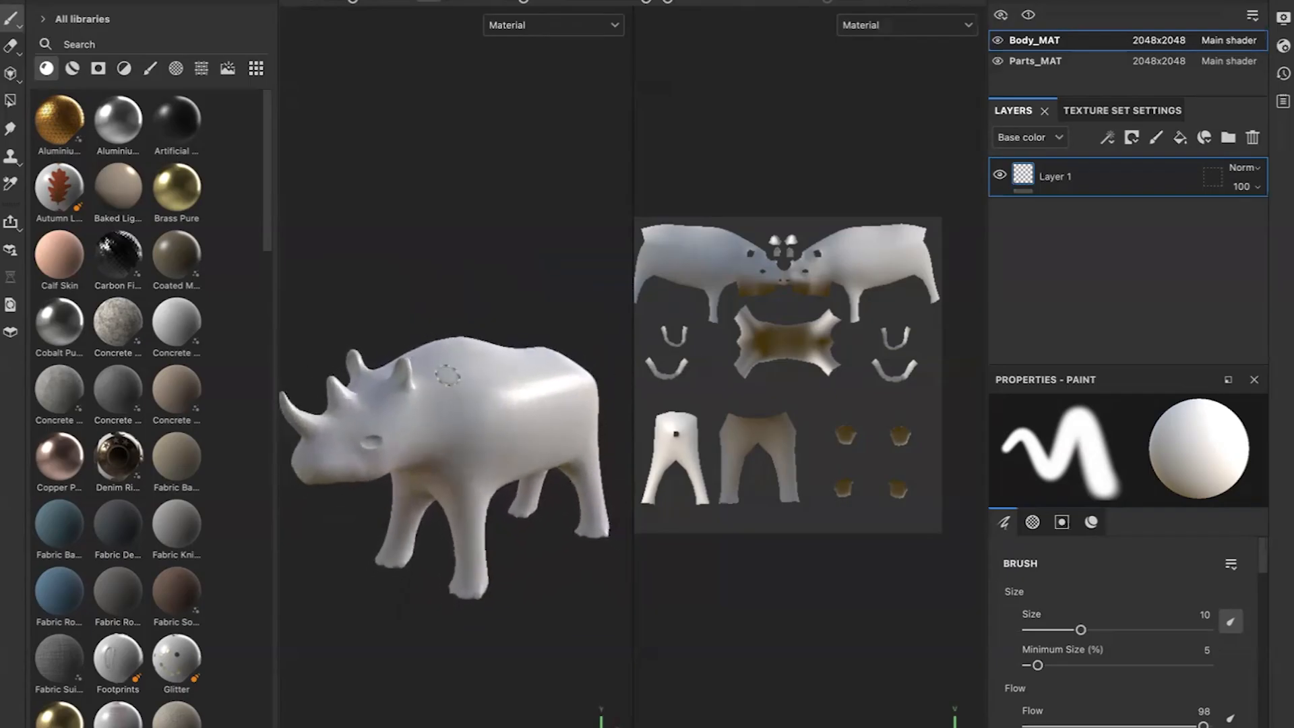
middle_click_drag(707, 366, 711, 423, "alt")
scroll(716, 369, "up", 5)
mouse_move(712, 423)
right_mouse_down("alt")
mouse_move(728, 404)
mouse_move(737, 491)
mouse_move(771, 407)
mouse_move(798, 479)
mouse_move(726, 397)
right_mouse_up("alt")
scroll(719, 374, "up", 4)
scroll(719, 379, "down", 5)
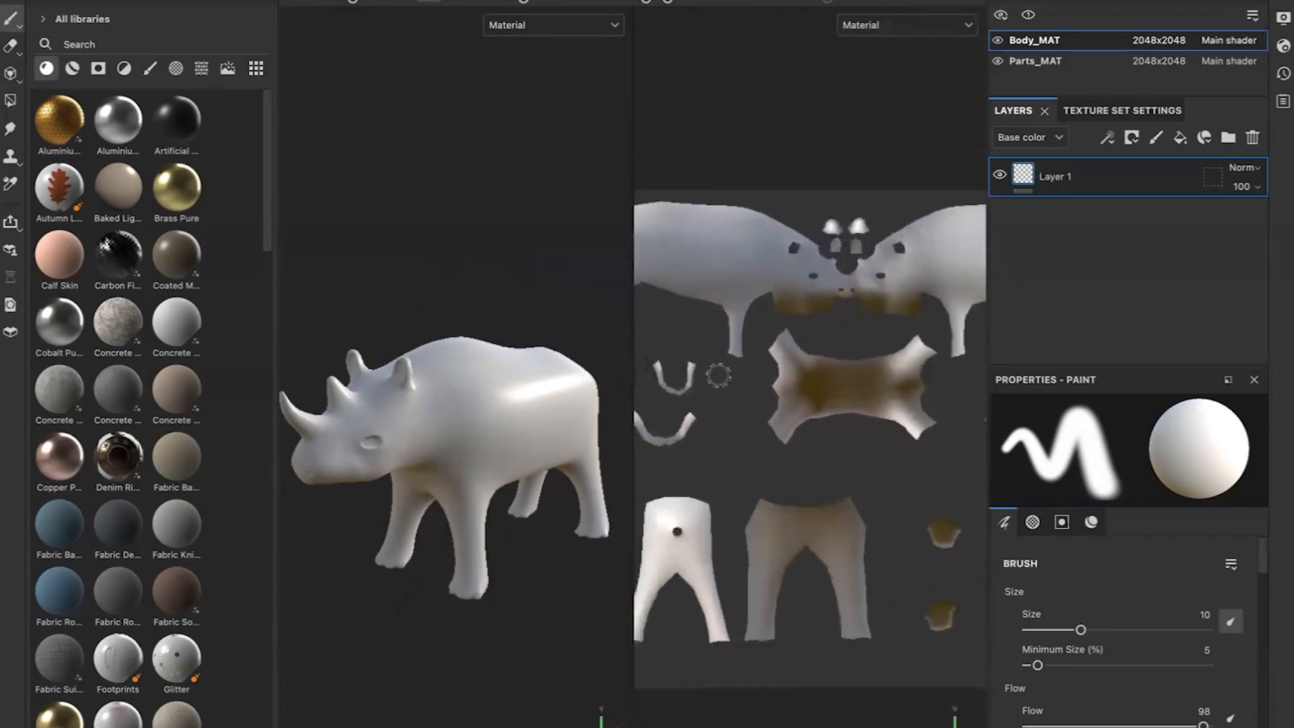
scroll(718, 379, "down", 3)
scroll(715, 380, "up", 5)
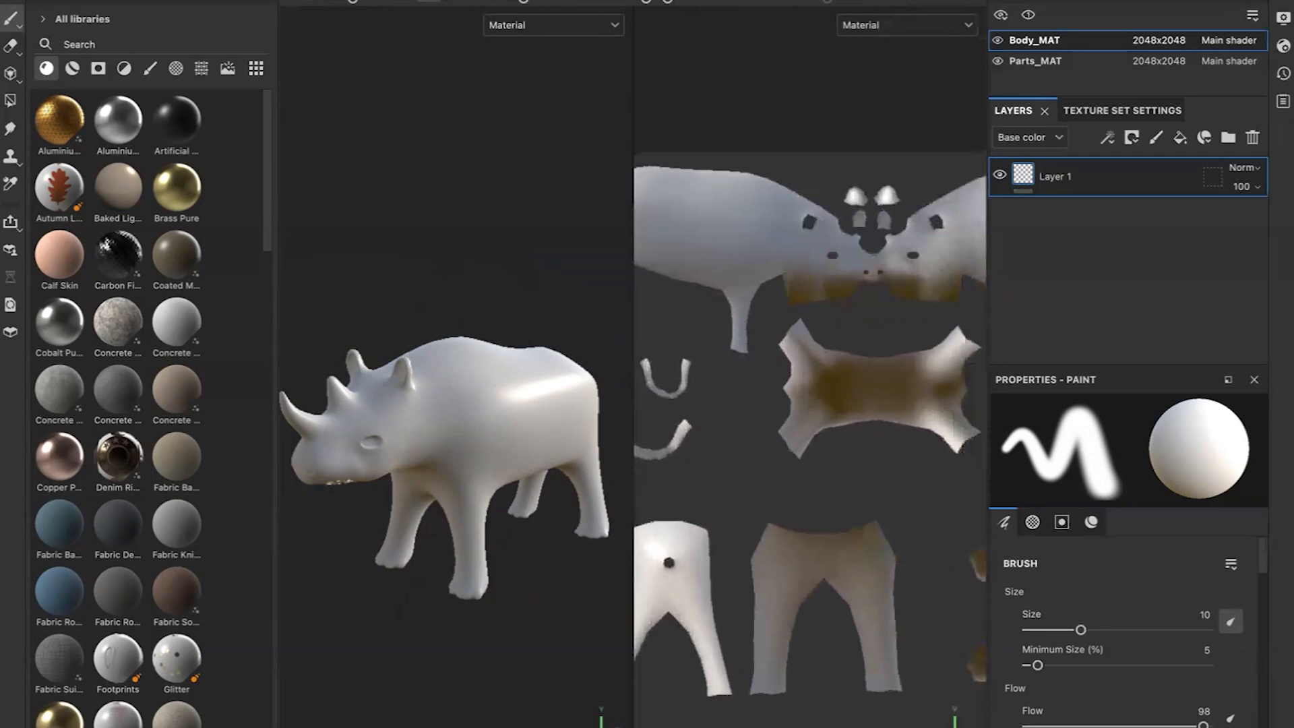
Try the Canopus Ground and Atelier environment maps on the rhino.
left_click(1282, 19)
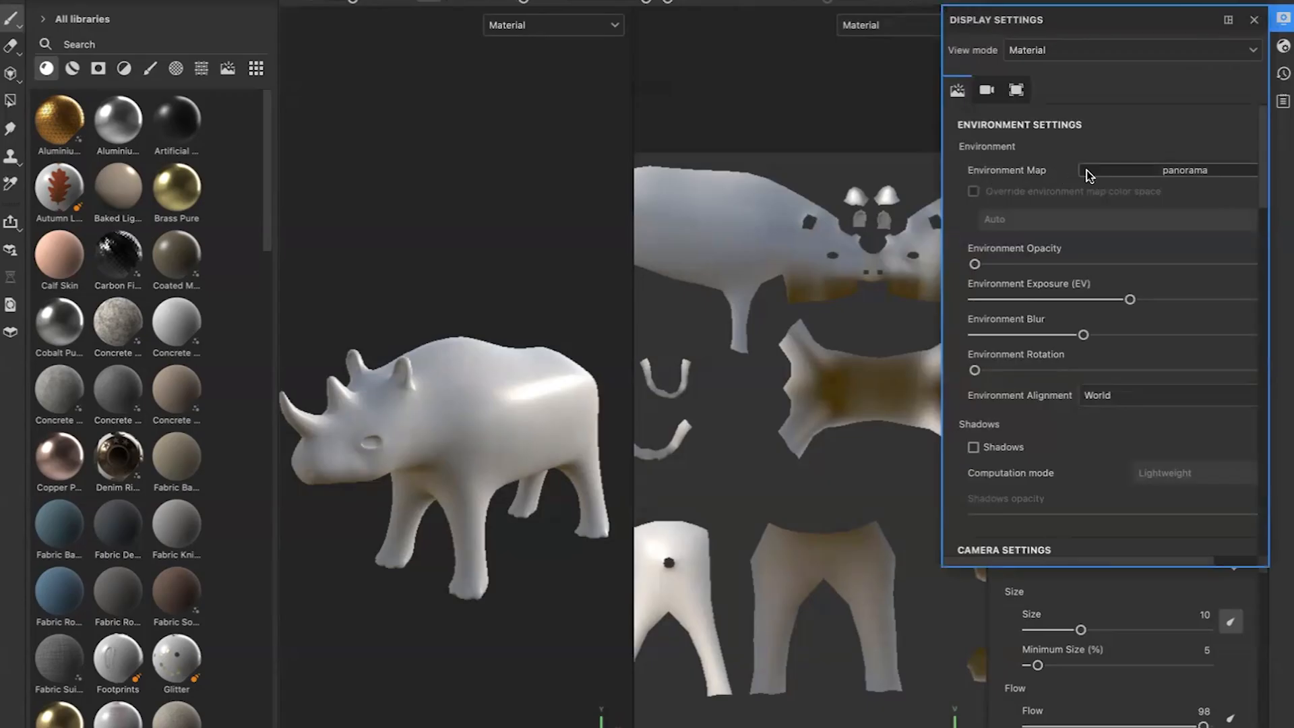
left_click(1122, 172)
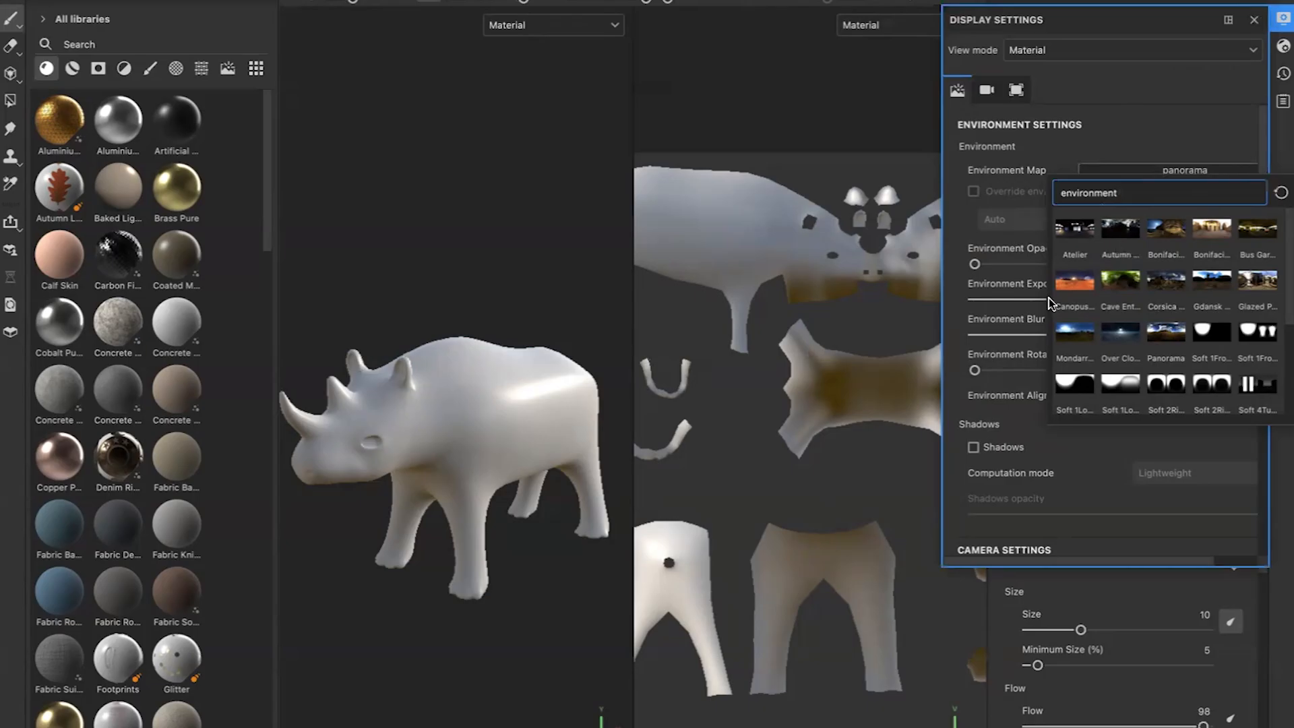
left_click(1087, 280)
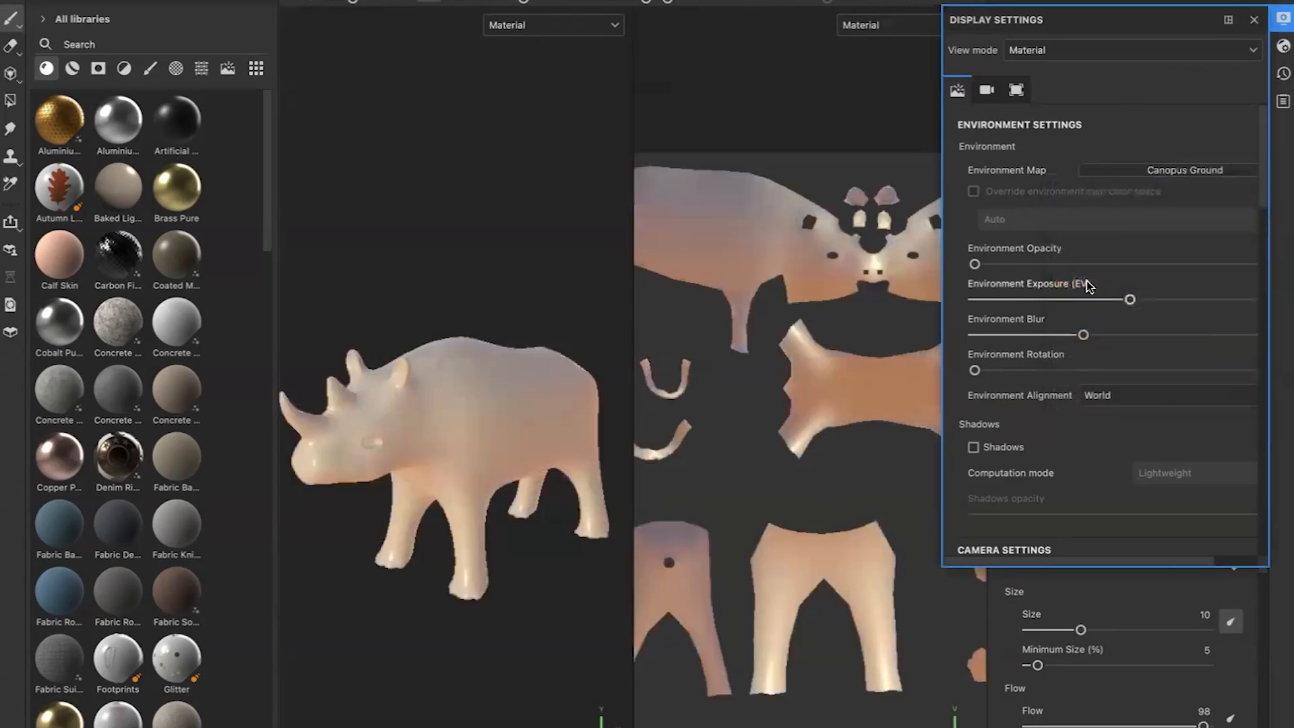
left_click(1126, 169)
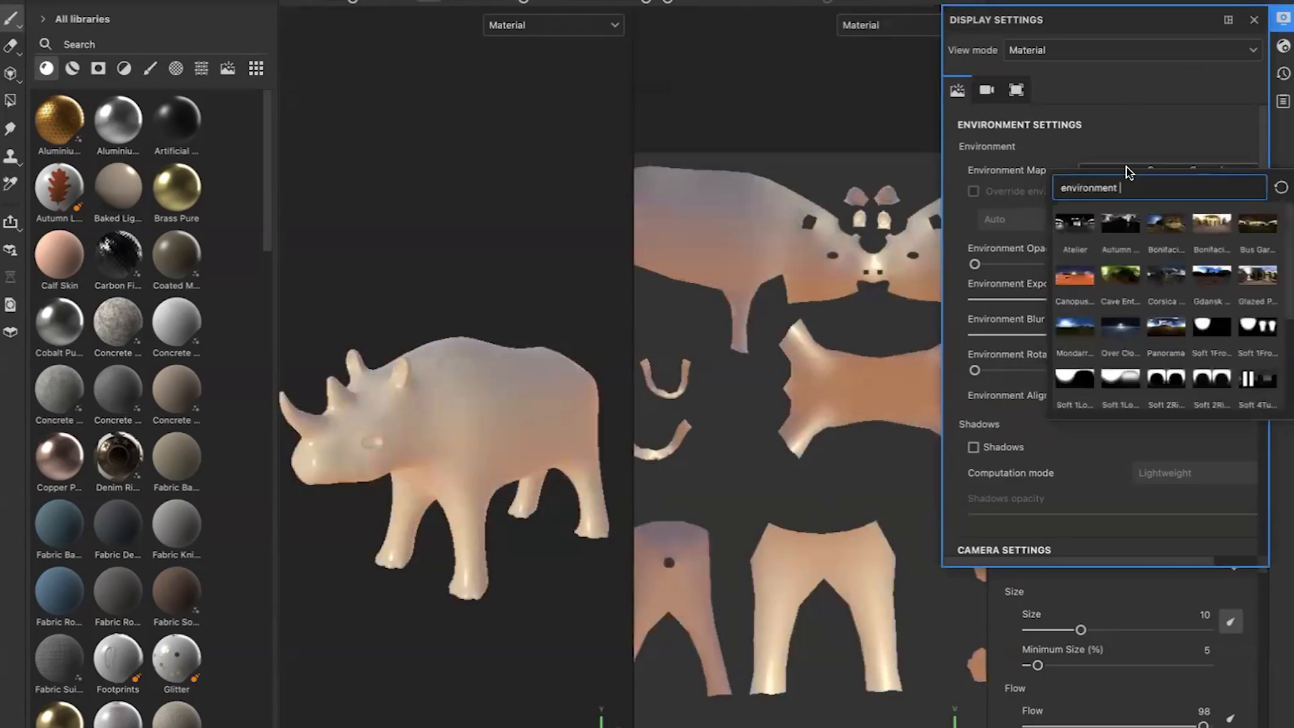
left_click(1075, 224)
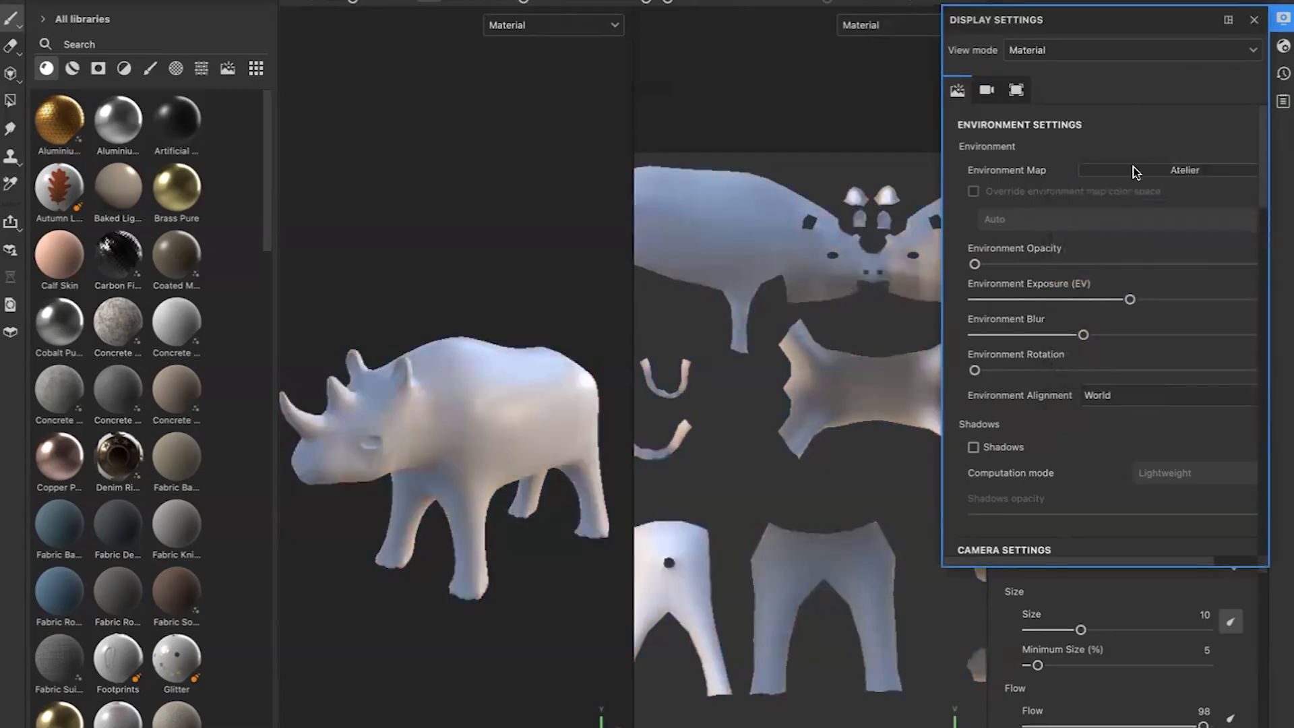
Set the environment map to Glazed Patio and close the display settings.
left_click(1138, 171)
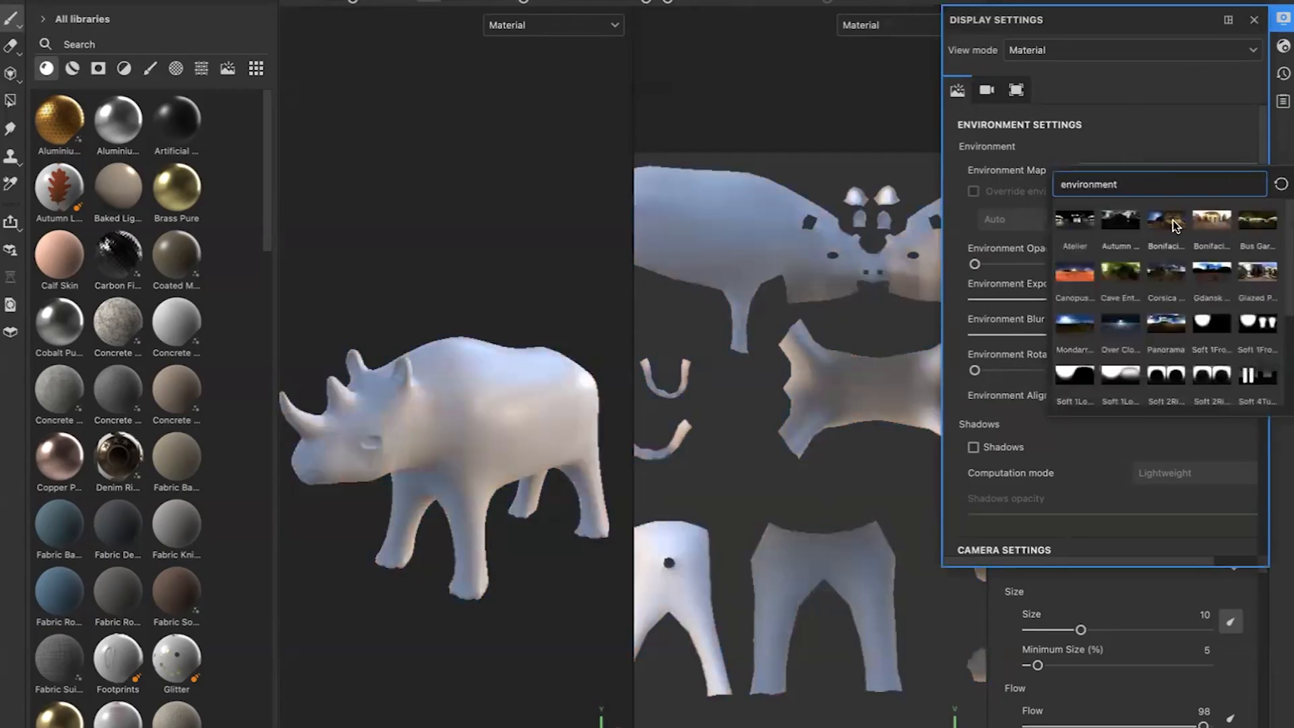
left_click(1258, 275)
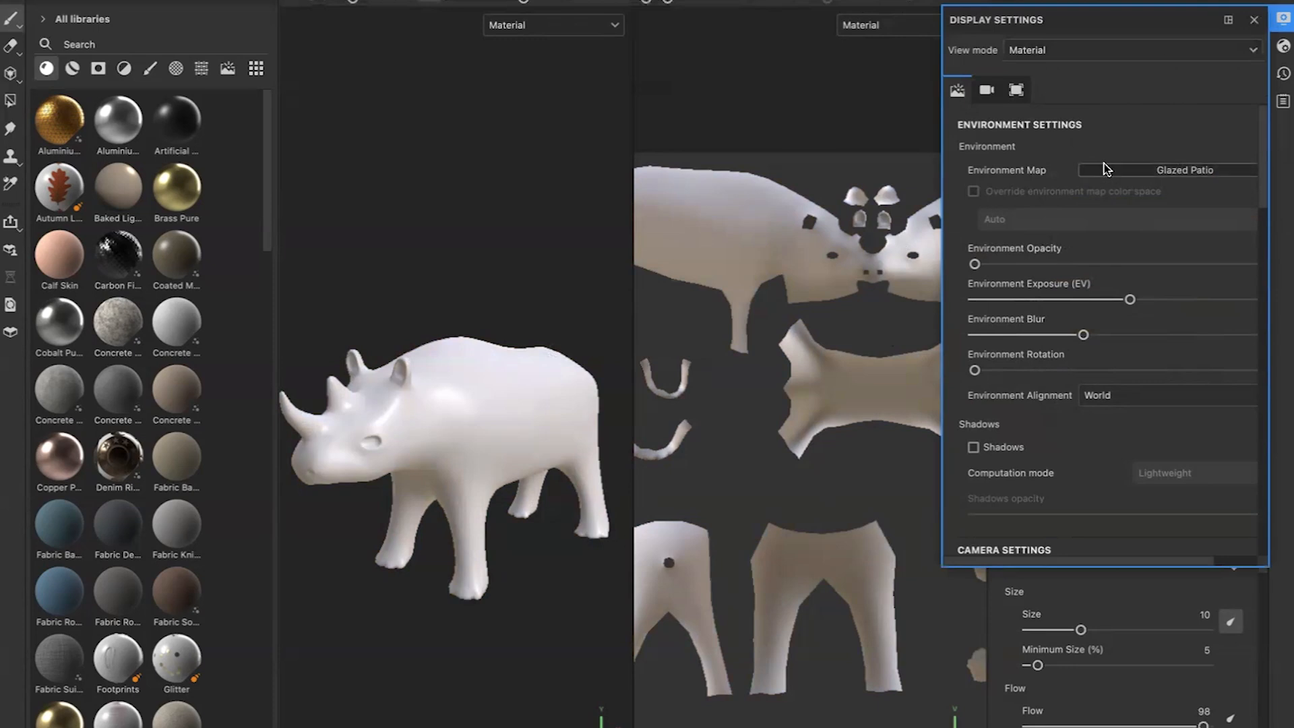
left_click(1254, 19)
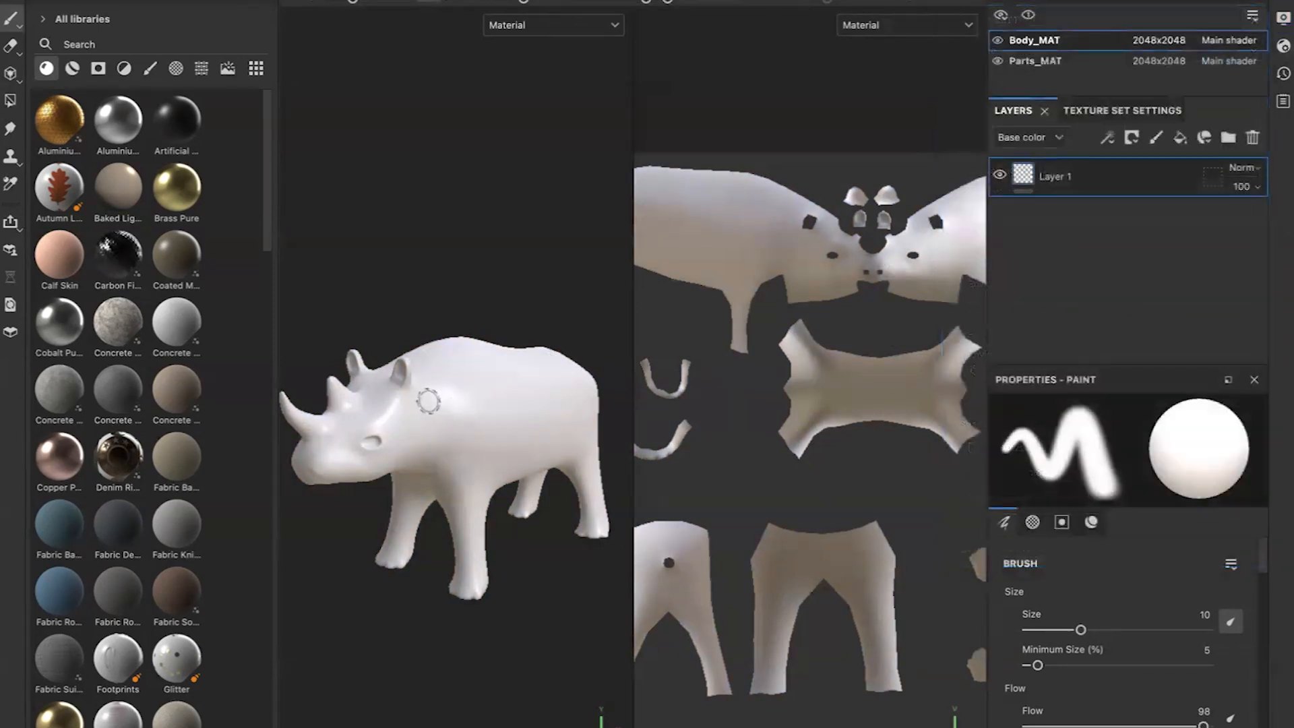
Rotate the environment lighting around the rhino and fit more of the UV layout in view.
right_click_drag(430, 413, 610, 431, "shift")
scroll(809, 396, "down", 6)
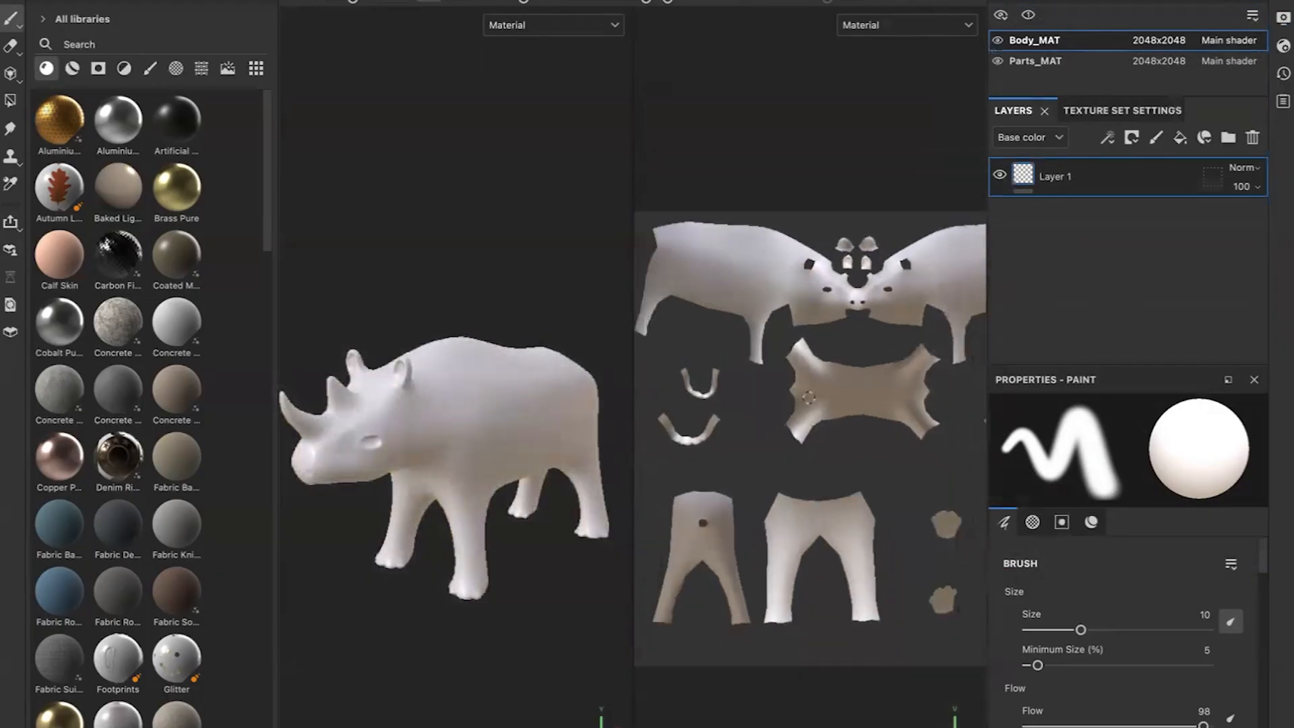
scroll(810, 397, "up", 3)
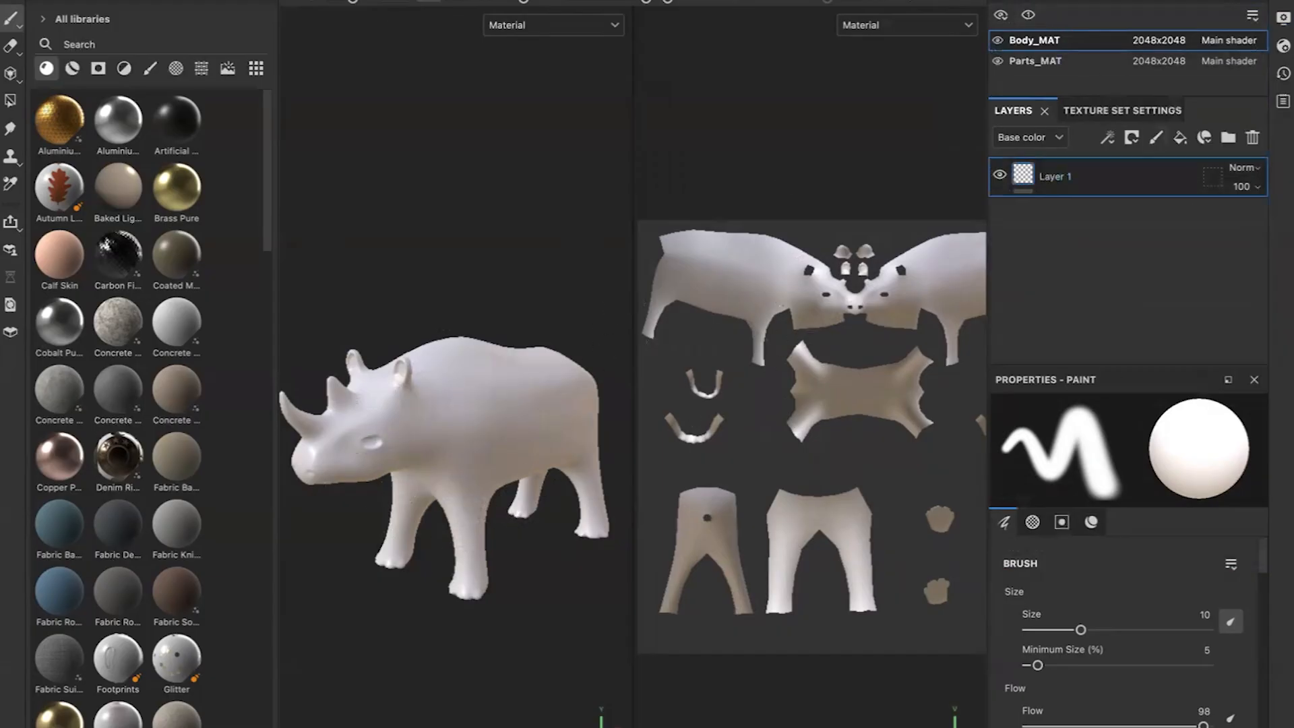
Check the Parts_MAT and Body_MAT texture sets, and browse the asset library's materials, filters, alphas and brushes.
left_click(1028, 61)
left_click(1031, 41)
left_click(45, 74)
left_click(127, 70)
left_click(149, 69)
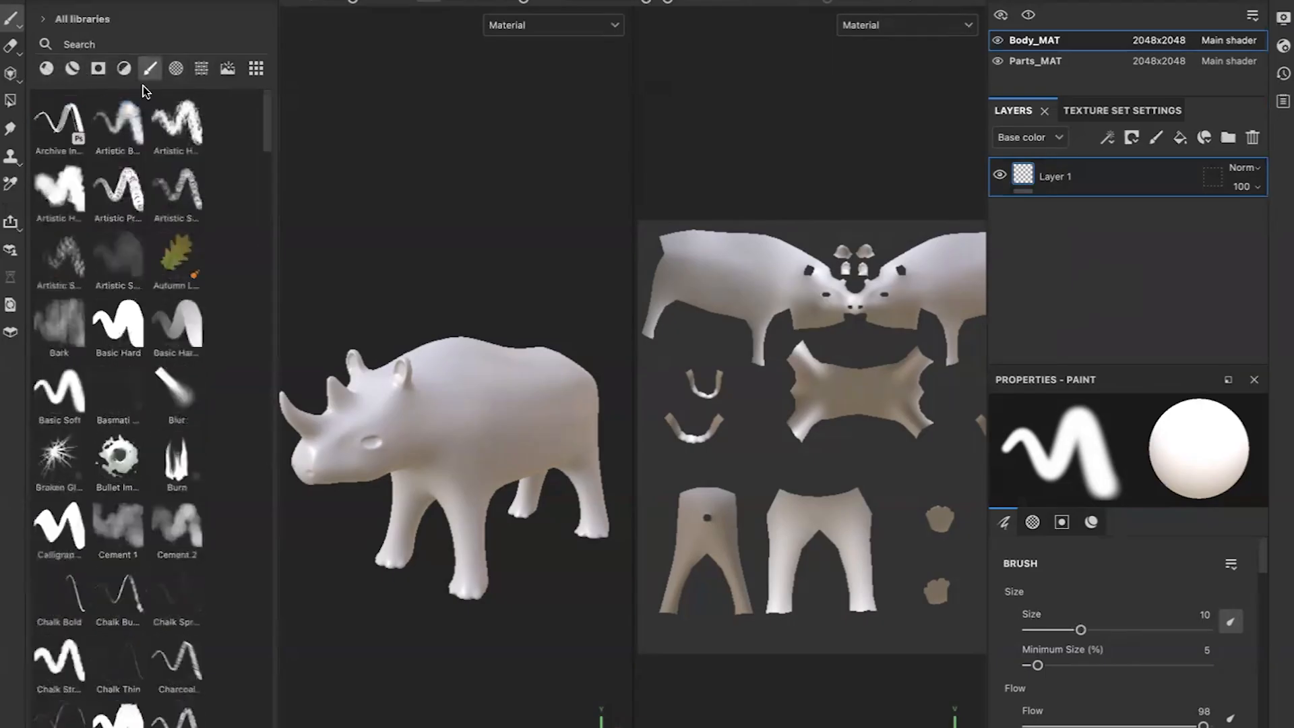
left_click(174, 69)
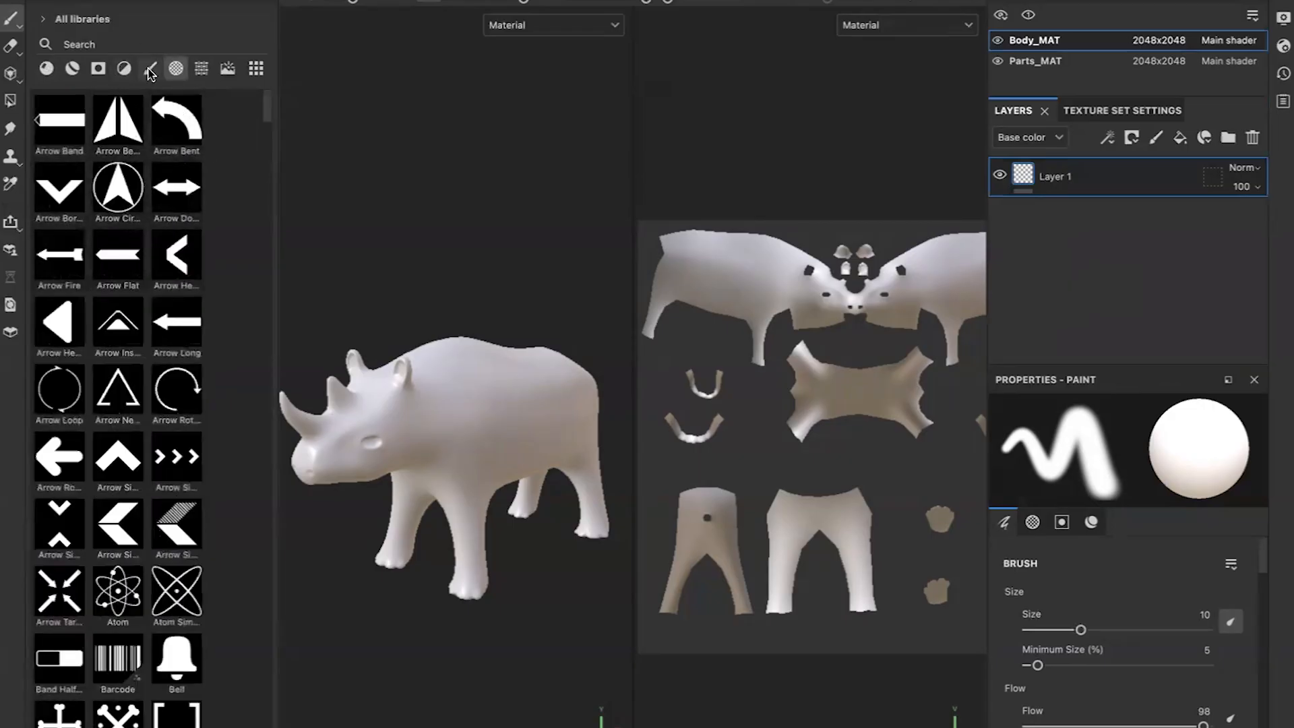
left_click(149, 70)
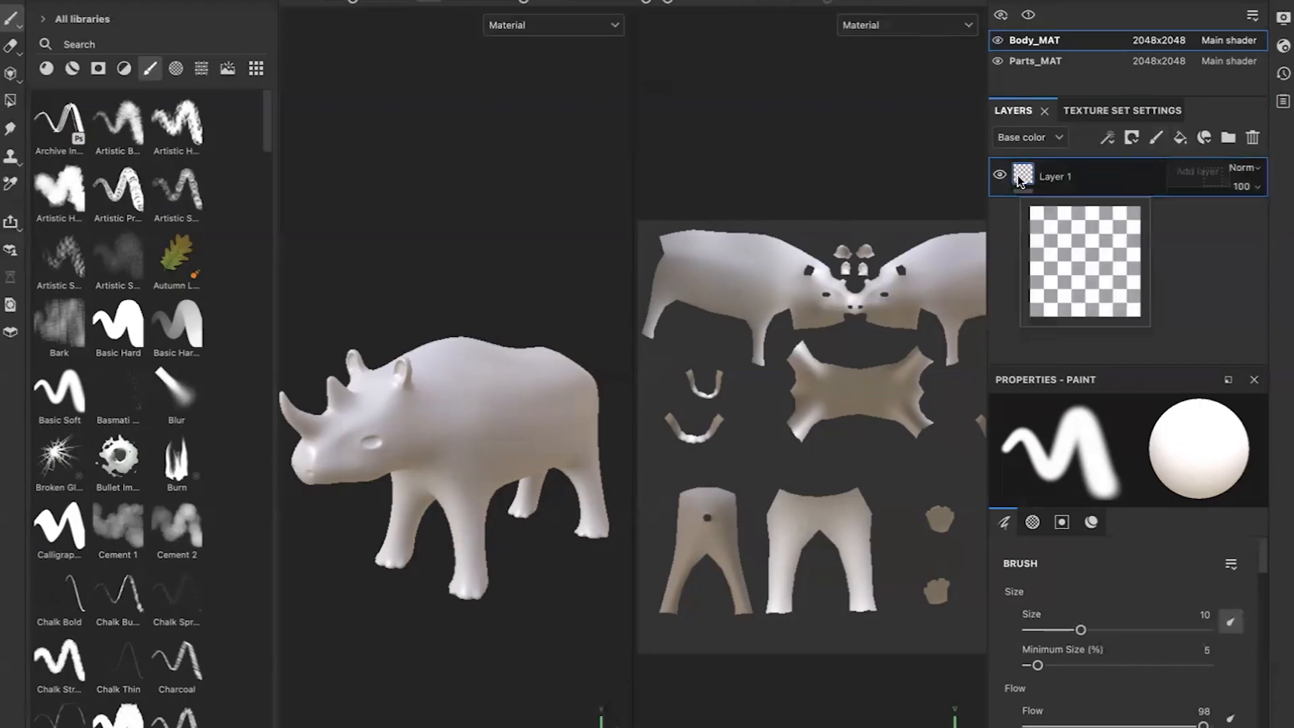
Add a fill layer above Layer 1 in the Body_MAT texture set and review its fill and material properties.
left_click(1177, 143)
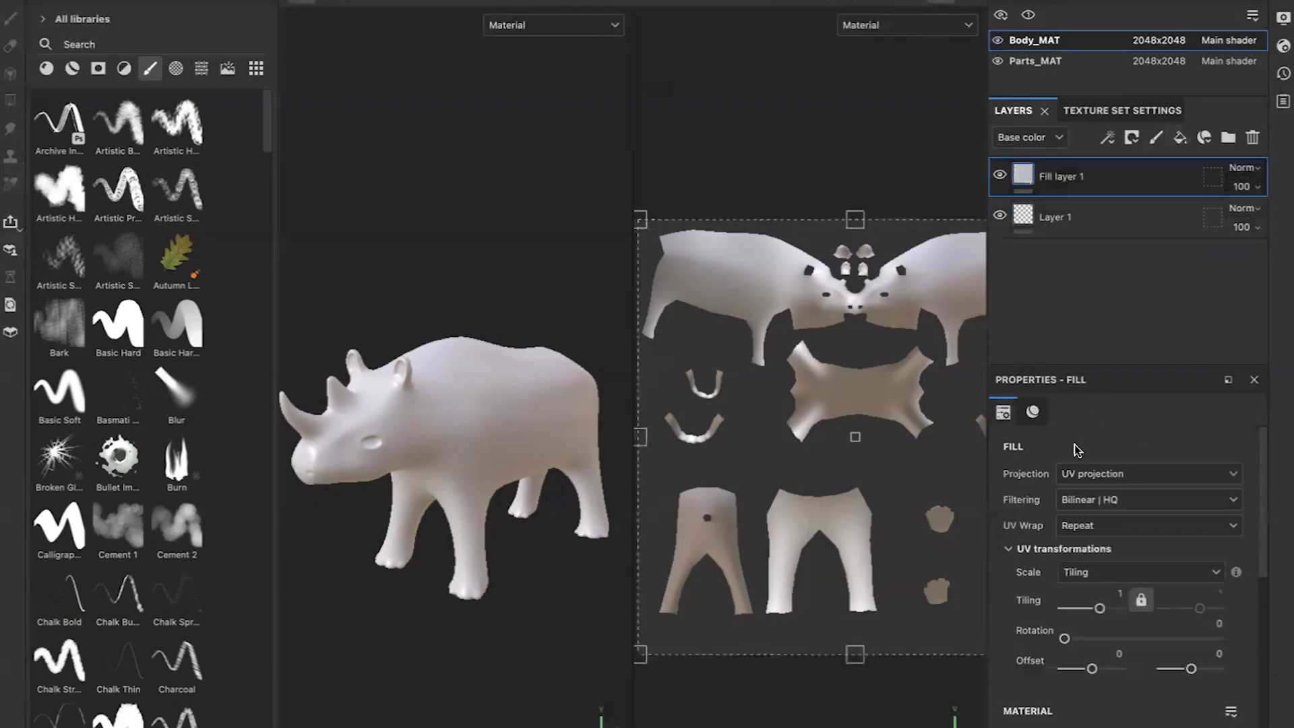
left_click(1022, 414)
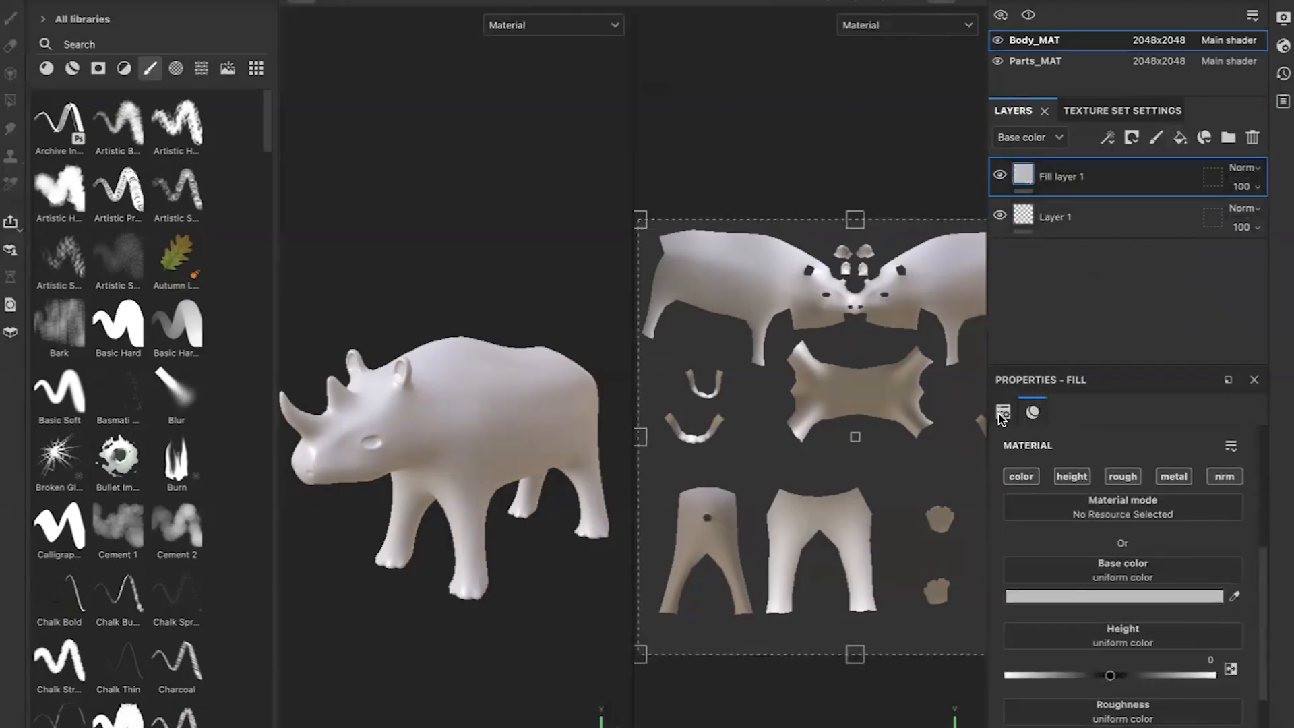
left_click(1004, 413)
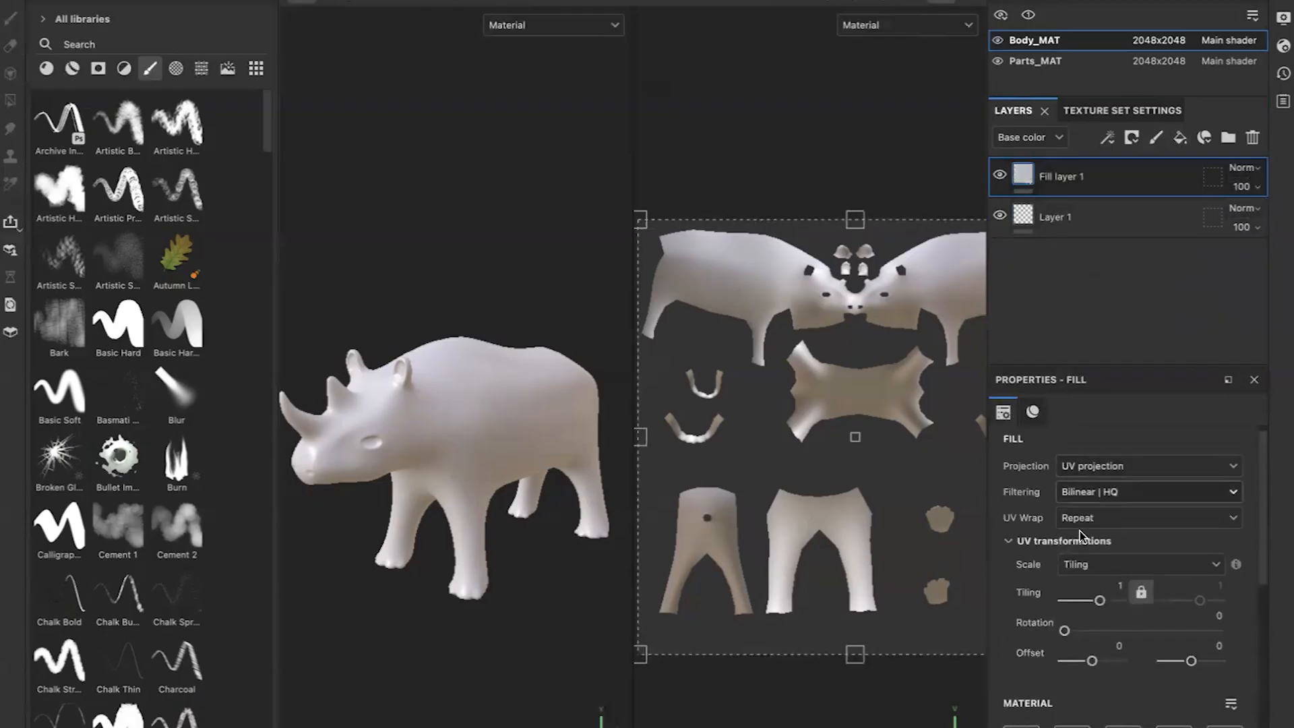
scroll(1264, 586, "down", 5)
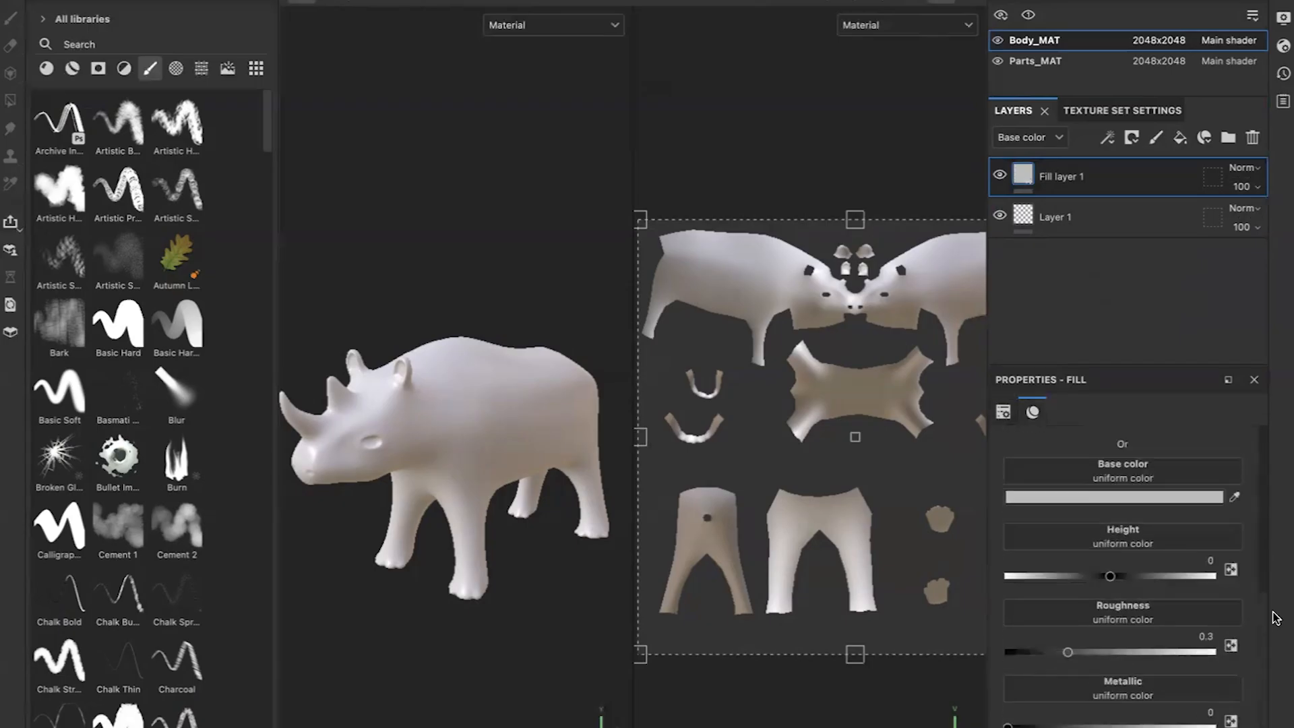
left_click_drag(1268, 586, 1259, 423)
left_click(1032, 413)
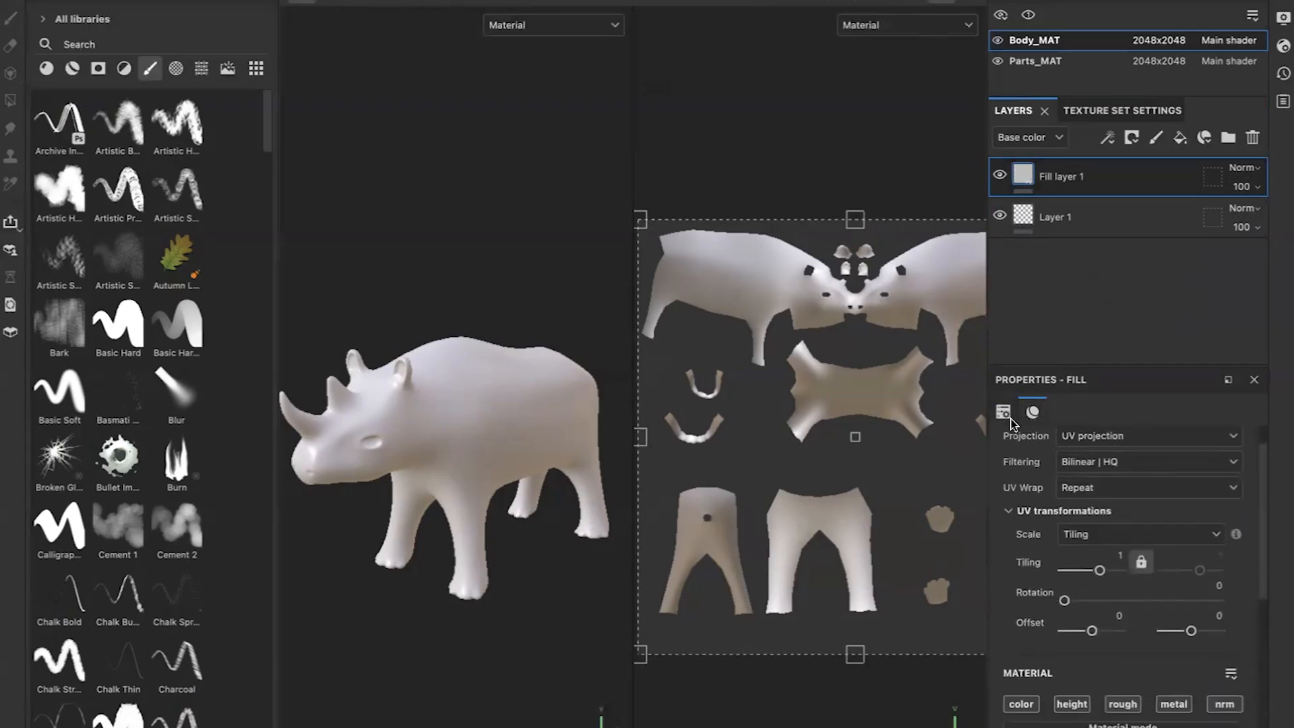
Turn off the height, metal and nrm channels of Fill layer 1 and set its roughness to 1.
left_click(1001, 412)
left_click(1032, 412)
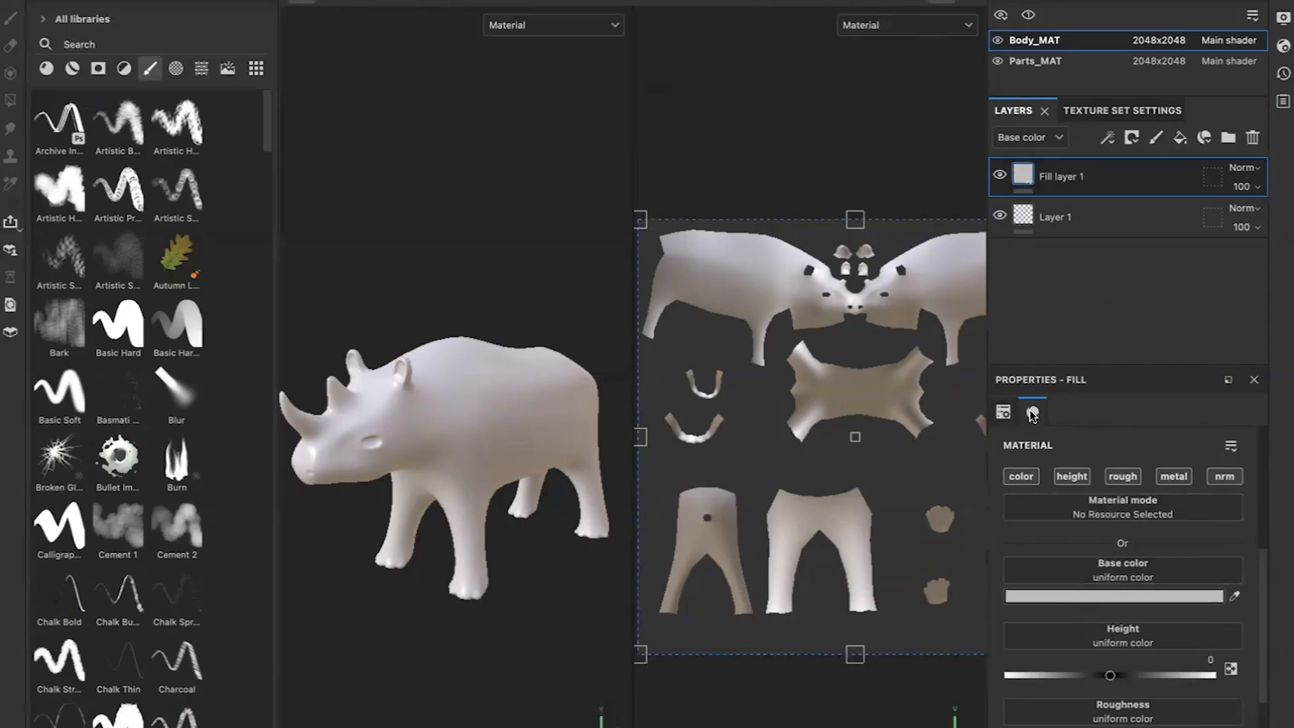
left_click(1072, 476)
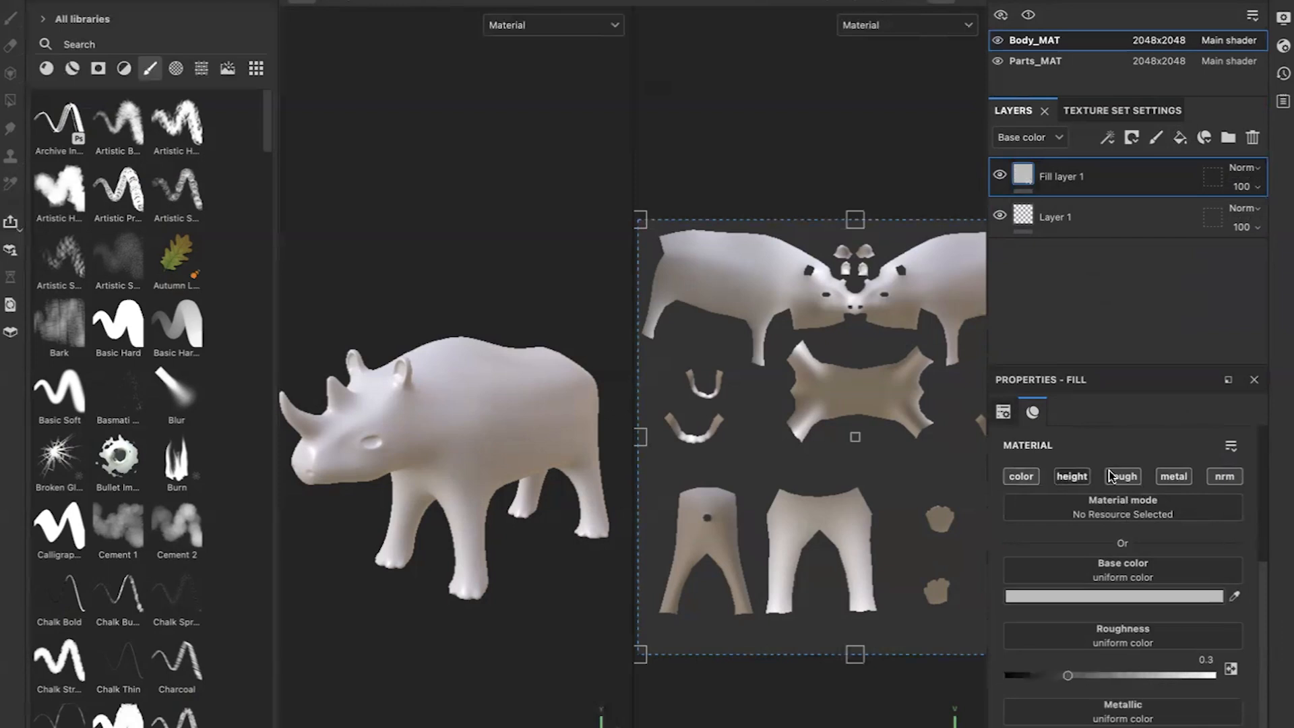
left_click(1166, 479)
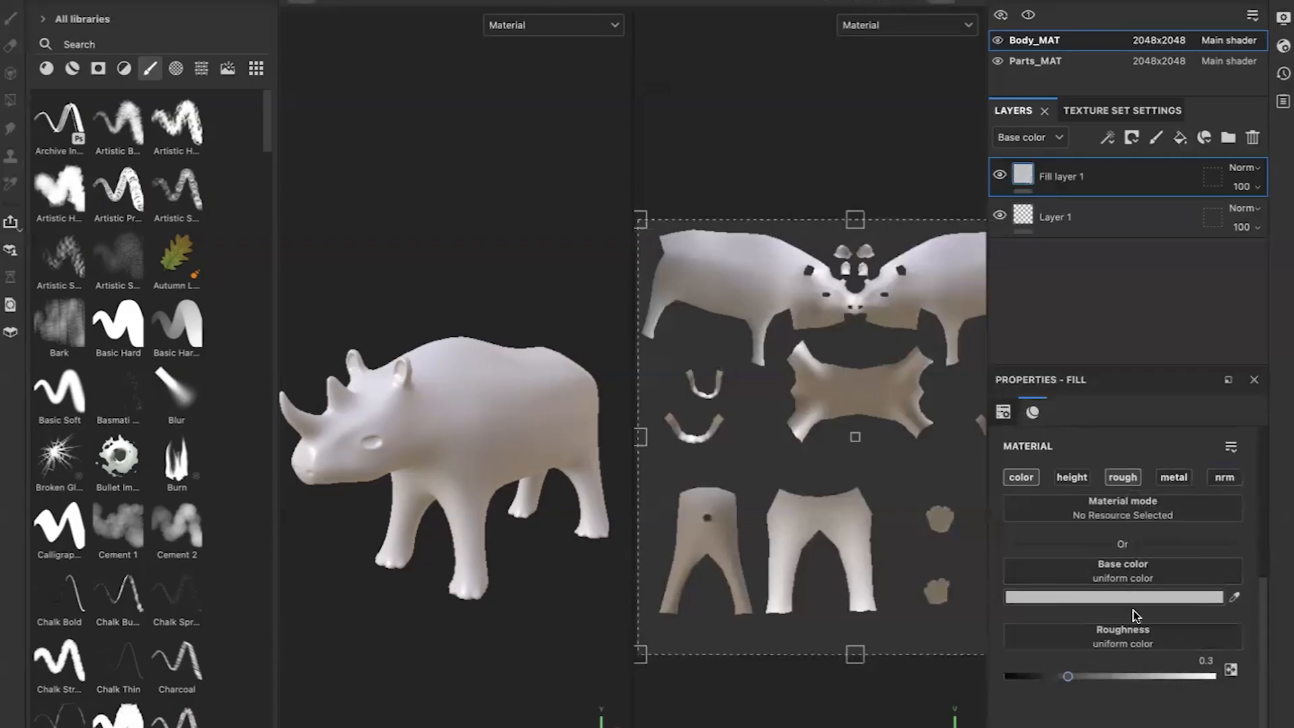
left_click_drag(1069, 676, 993, 678)
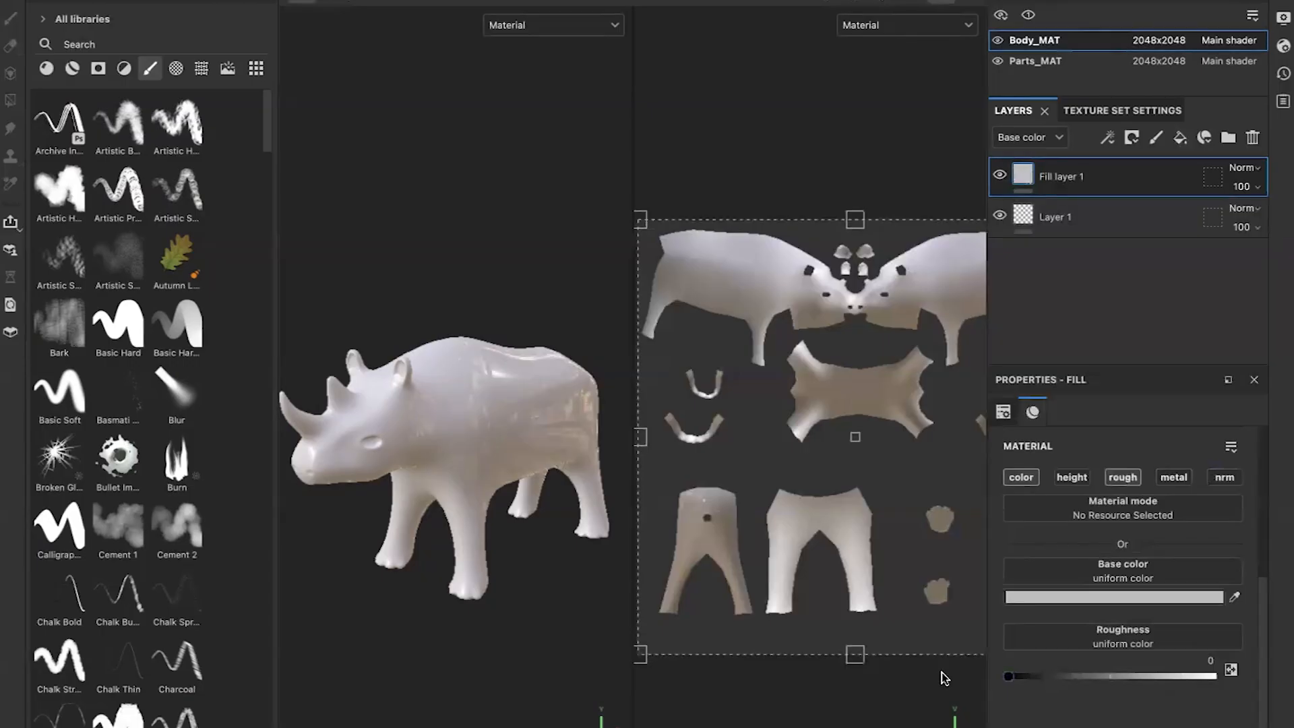
left_click_drag(1009, 676, 1212, 676)
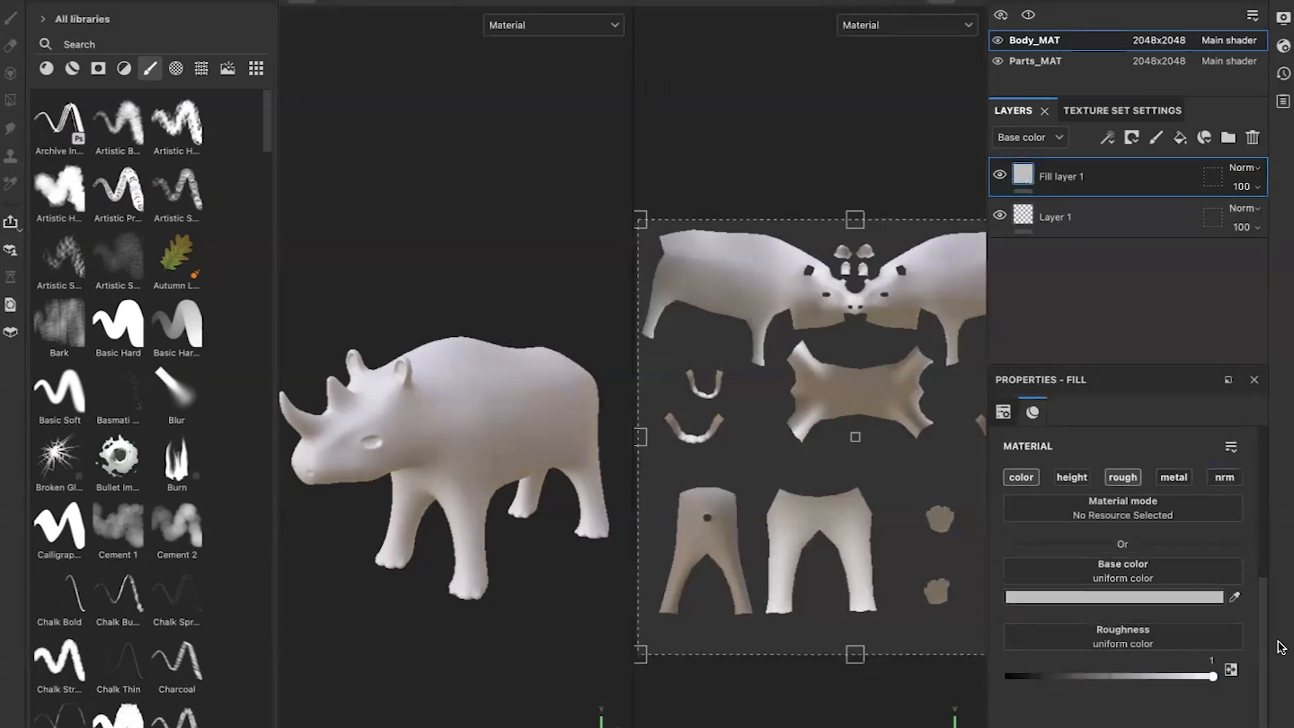
Set the base color of Fill layer 1 to the grey-brown 7D756E and keep its roughness at 1.
left_click(1184, 596)
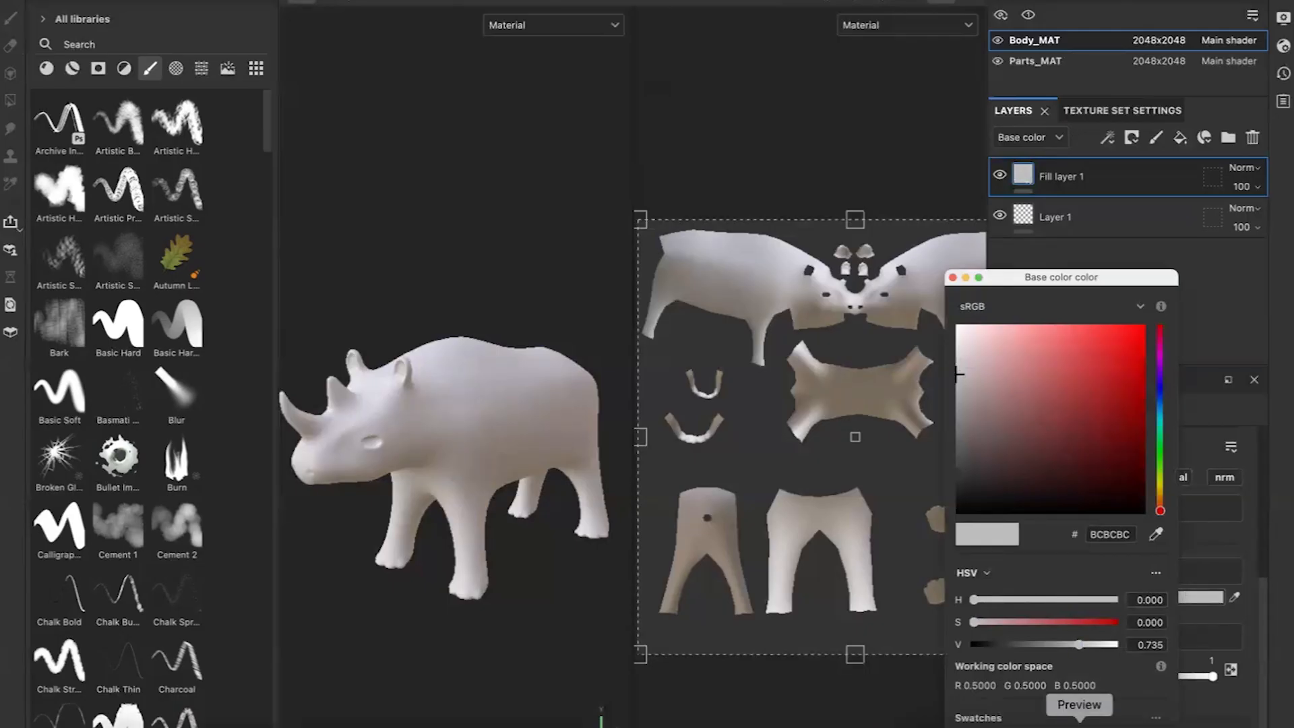
left_click(1079, 727)
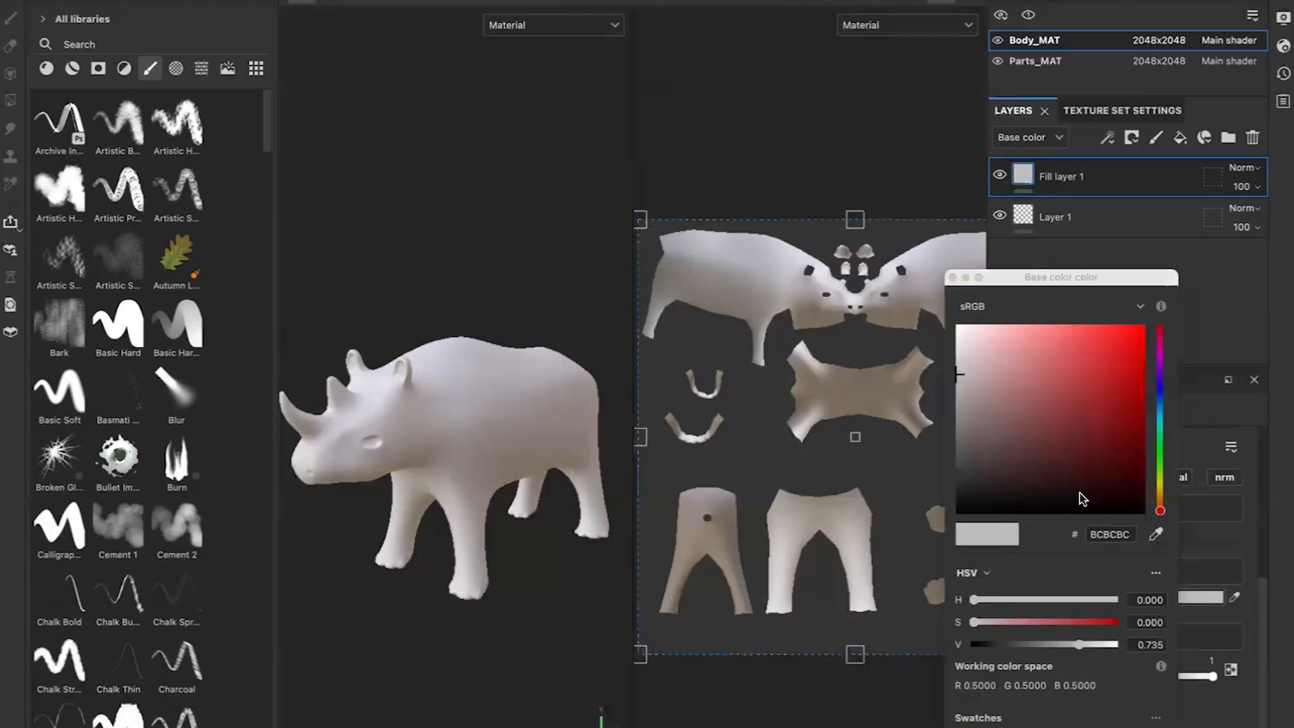
left_click_drag(992, 446, 978, 421)
left_click_drag(1161, 515, 1162, 502)
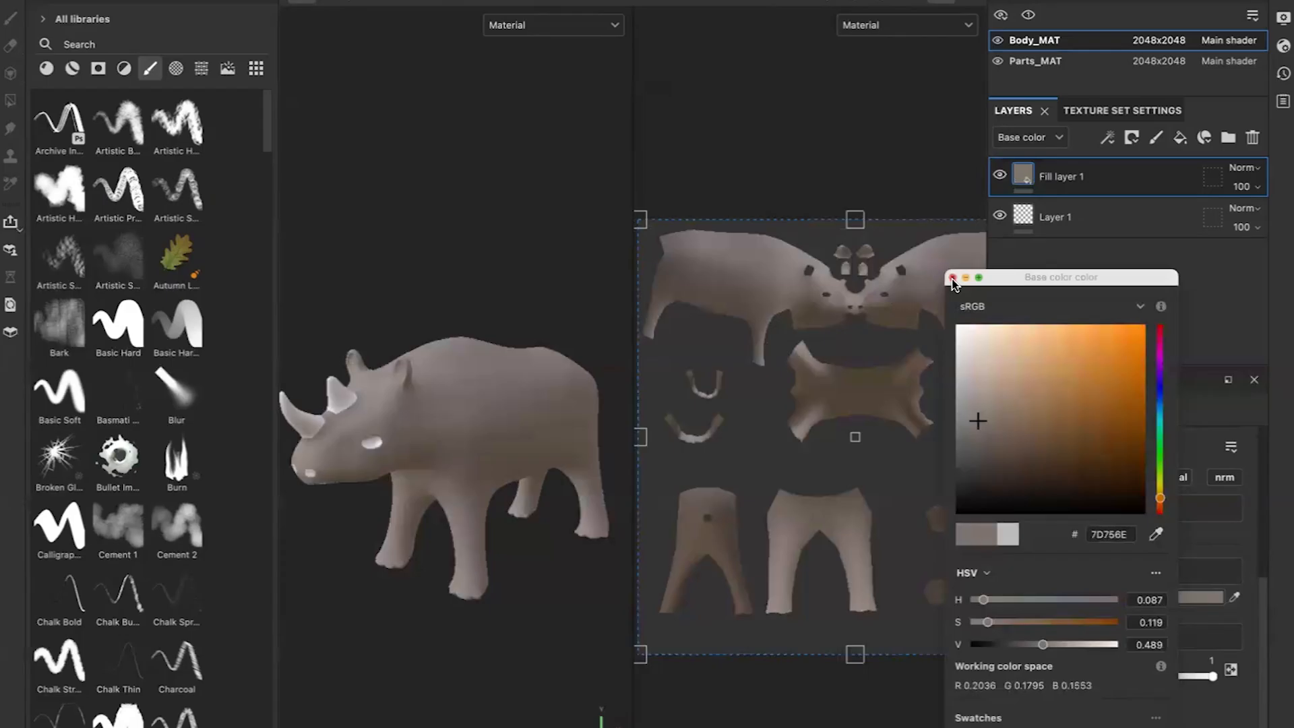
left_click(952, 279)
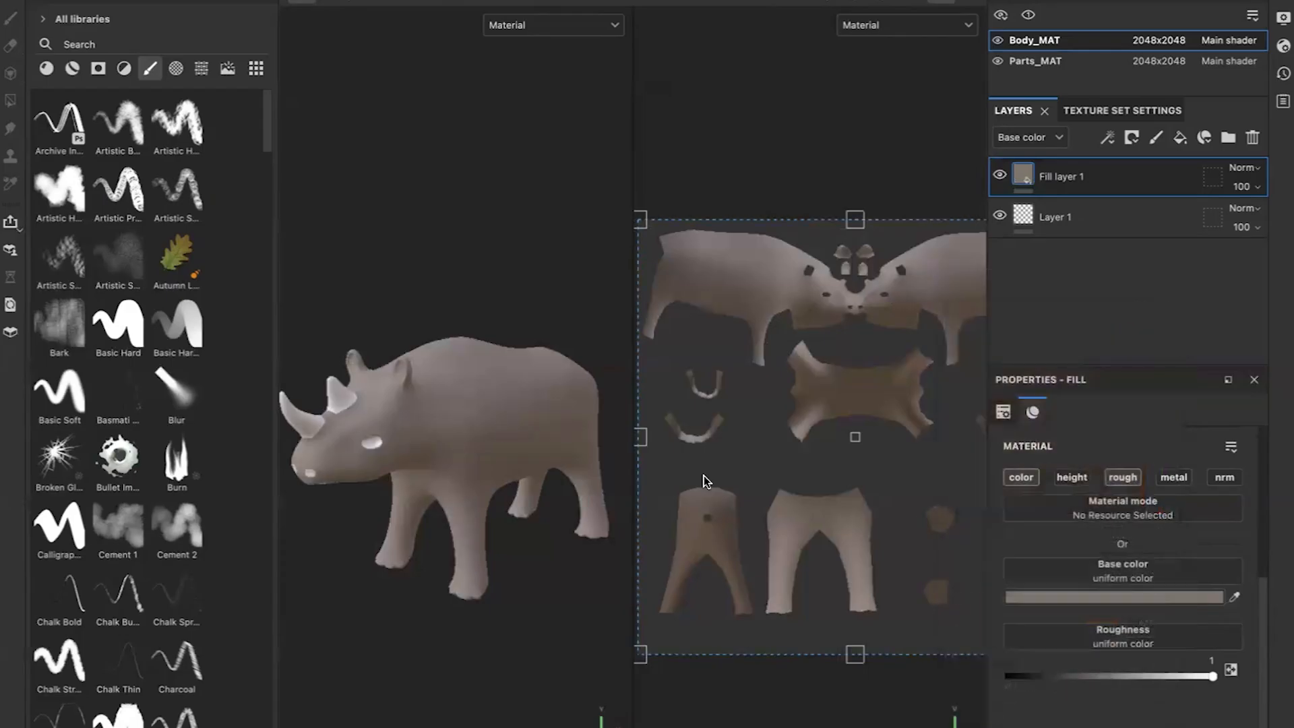
mouse_move(1215, 675)
left_mouse_down()
mouse_move(1052, 681)
mouse_move(1213, 676)
left_mouse_up()
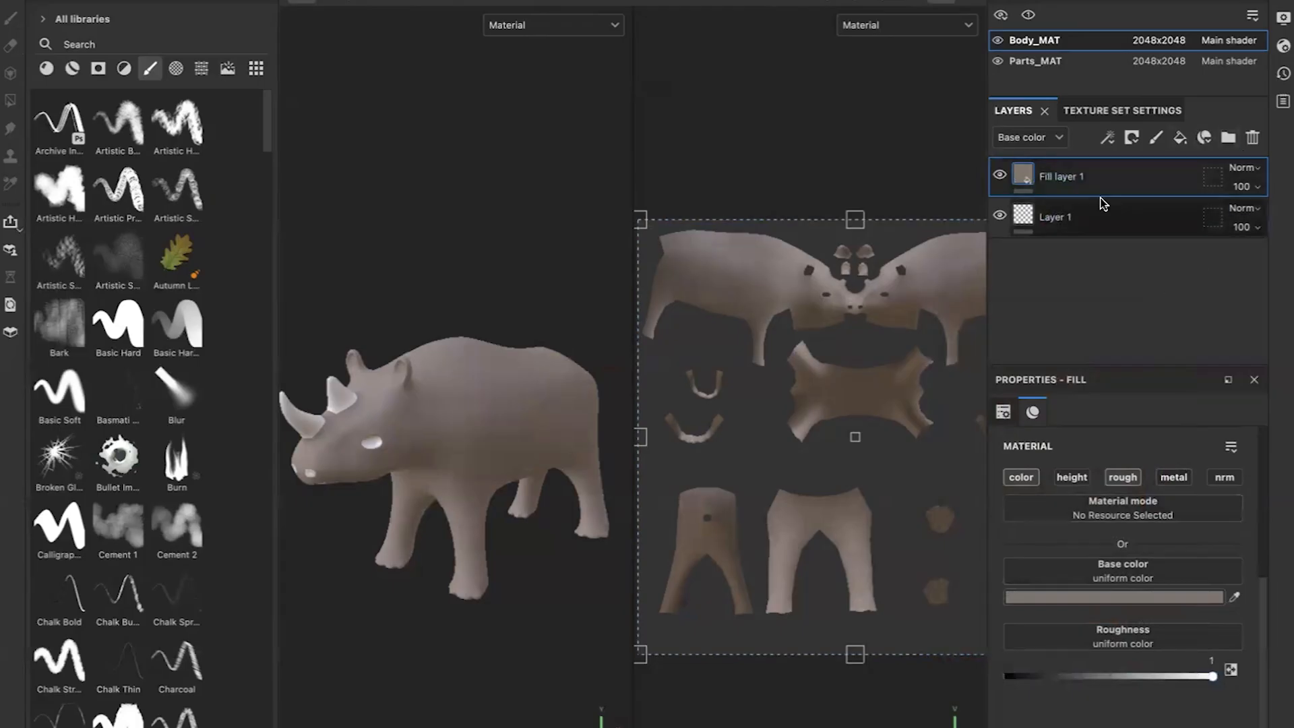
Delete Layer 1 and add a new paint layer above Fill layer 1.
left_click(1148, 236)
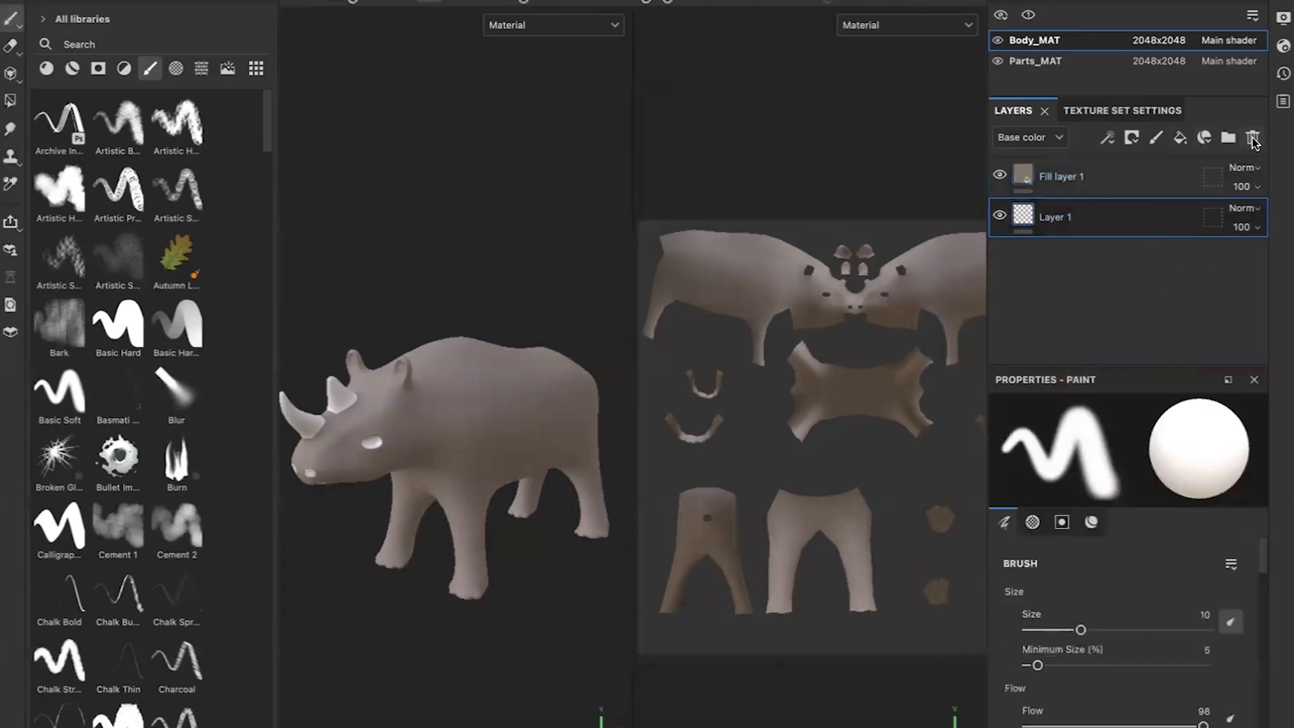
left_click(1253, 138)
left_click(1156, 139)
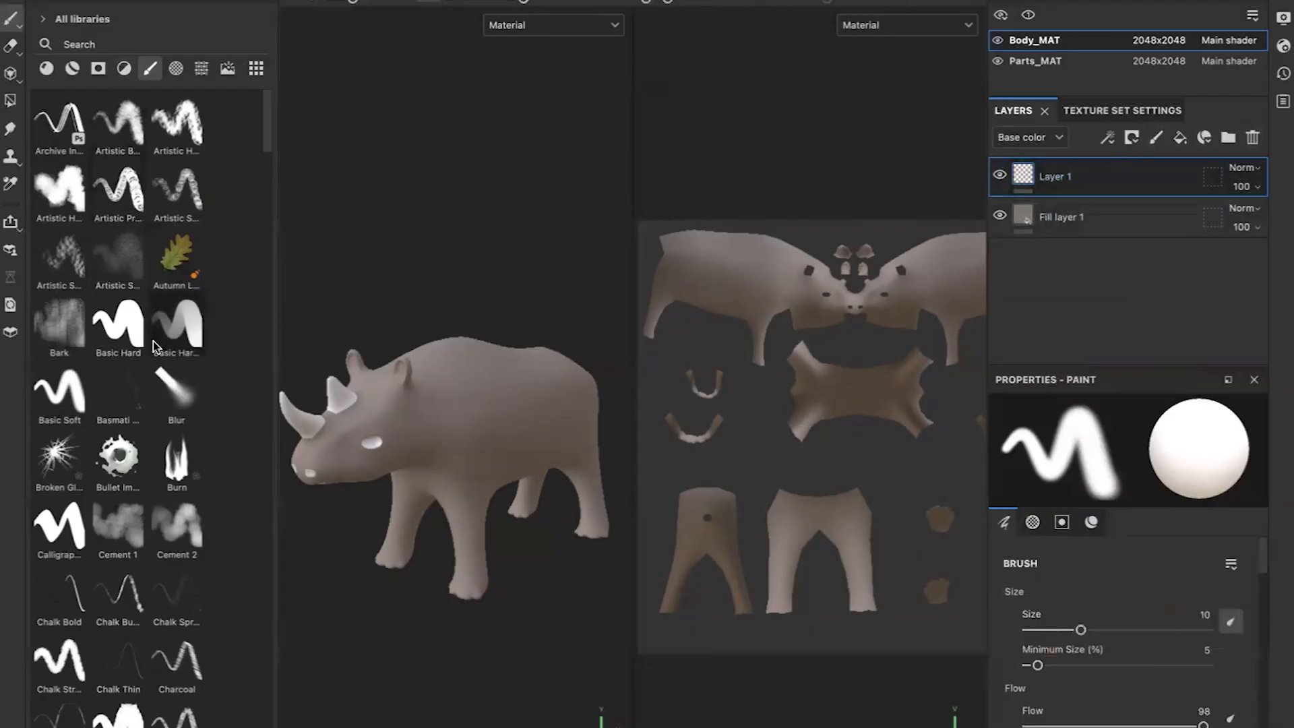
Choose the Cracks brush, reduce its size to about 9.8, and bring up its height material settings.
scroll(174, 472, "down", 3)
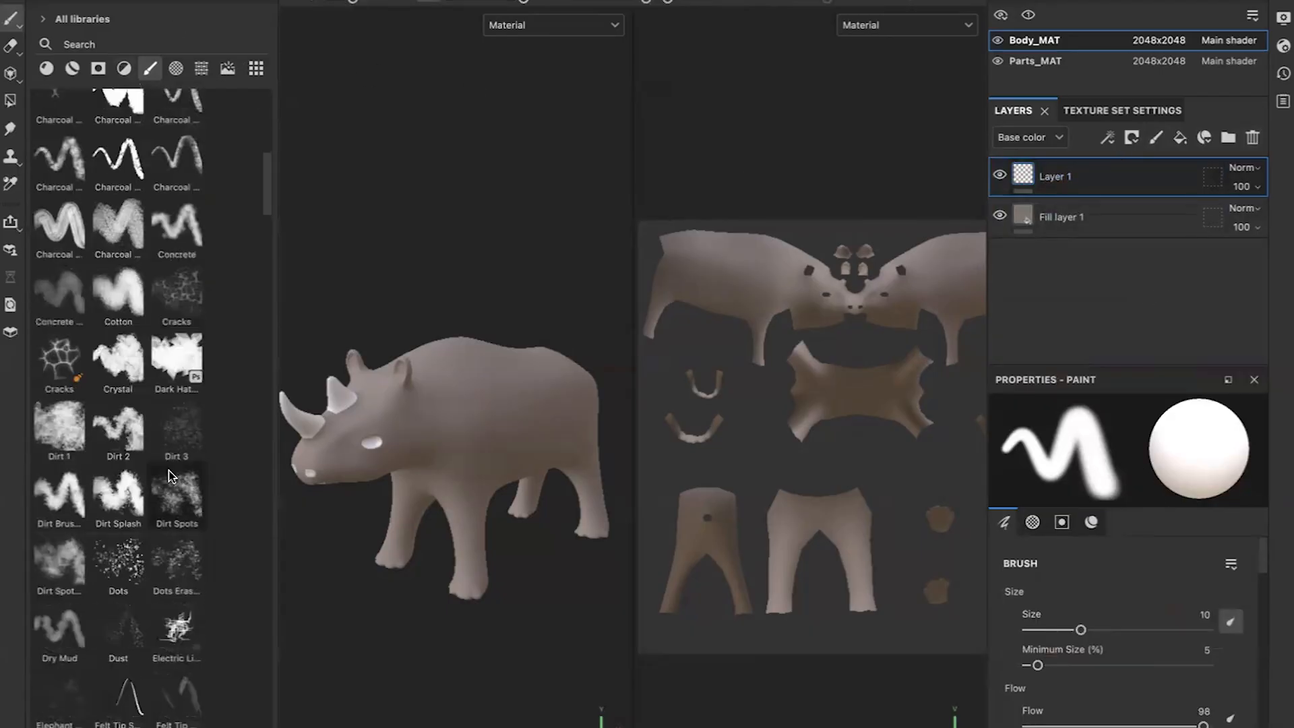
left_click(52, 355)
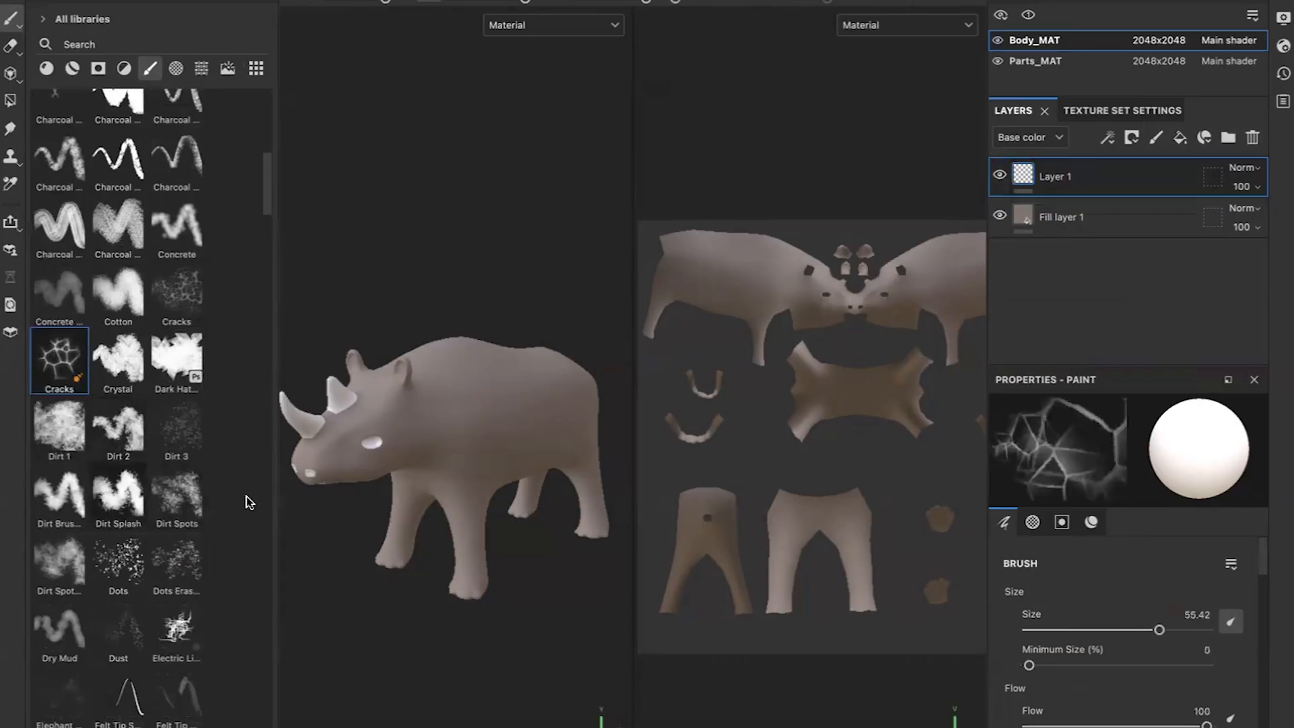
scroll(430, 429, "up", 5)
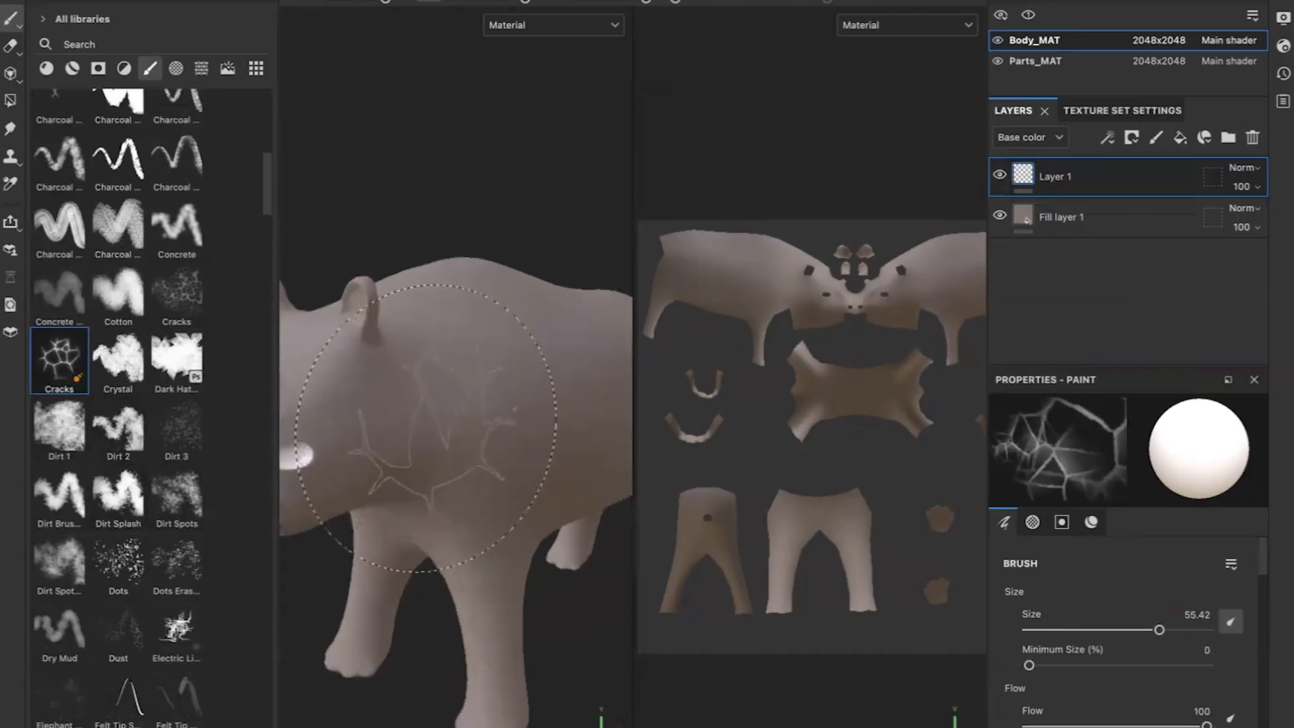
left_click_drag(1159, 631, 1079, 633)
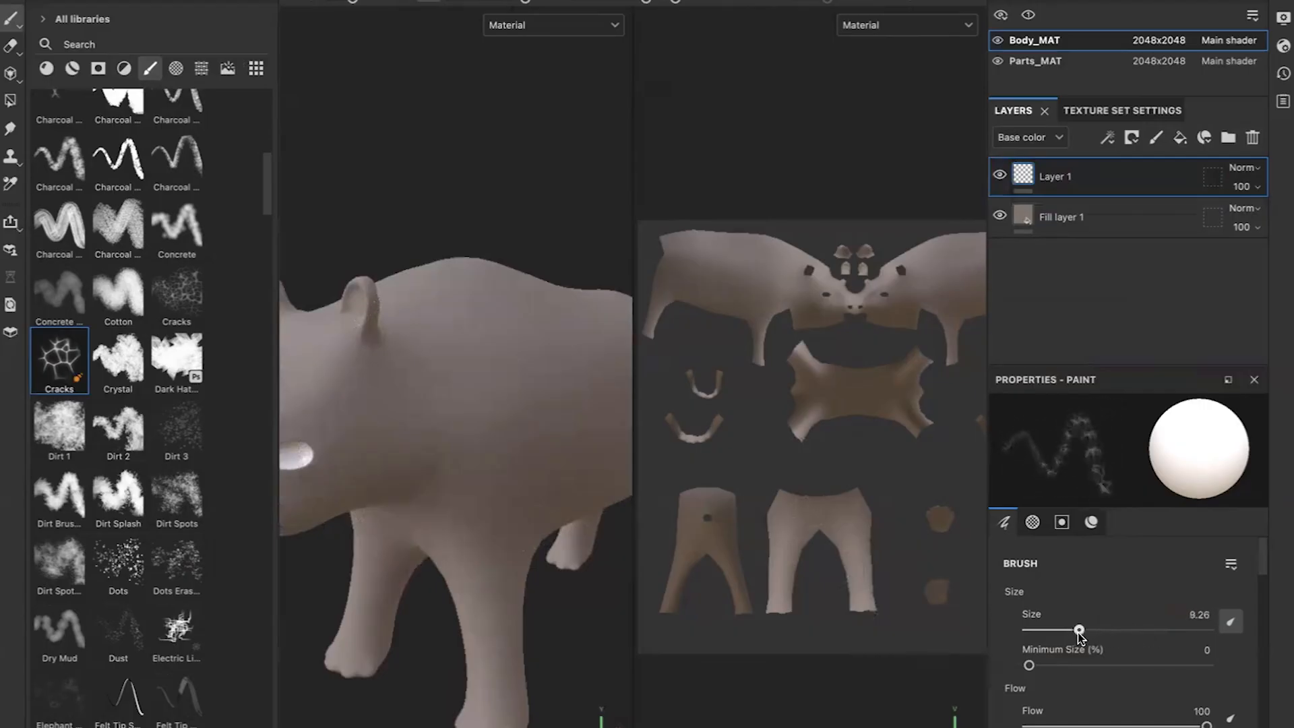
scroll(1079, 623, "down", 5)
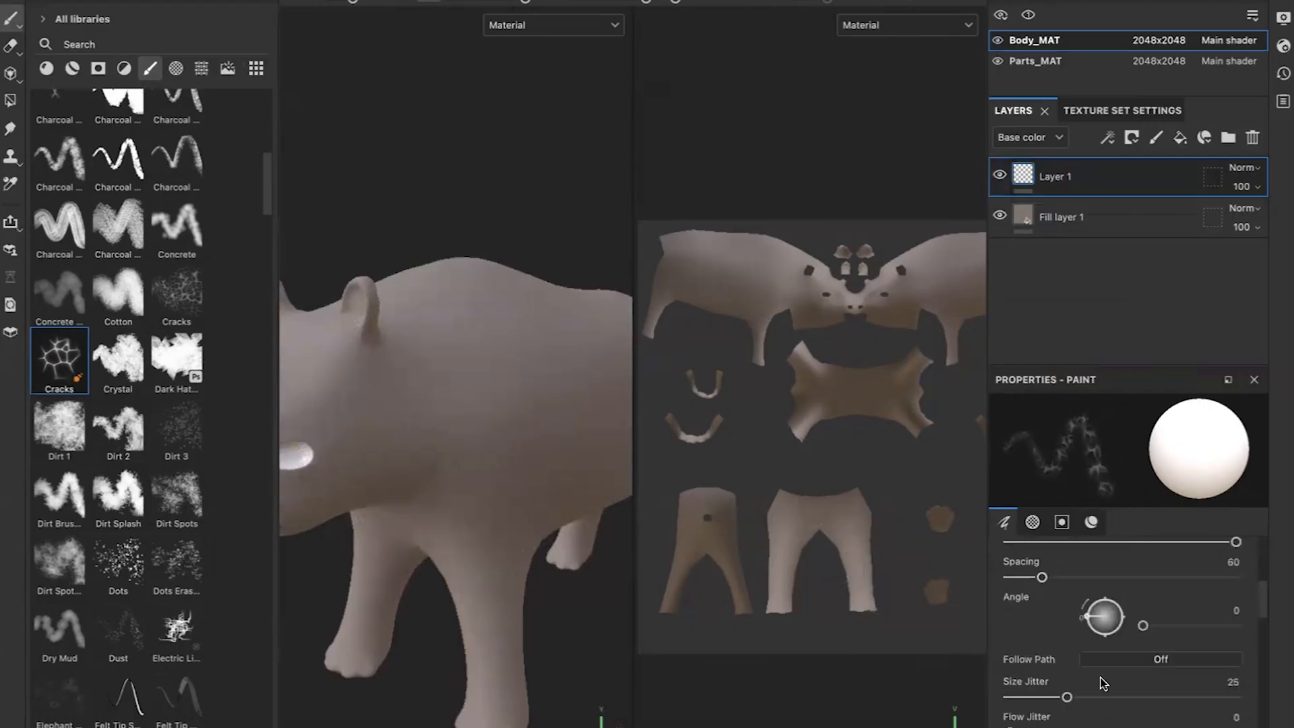
scroll(1071, 627, "up", 3)
left_click(1091, 523)
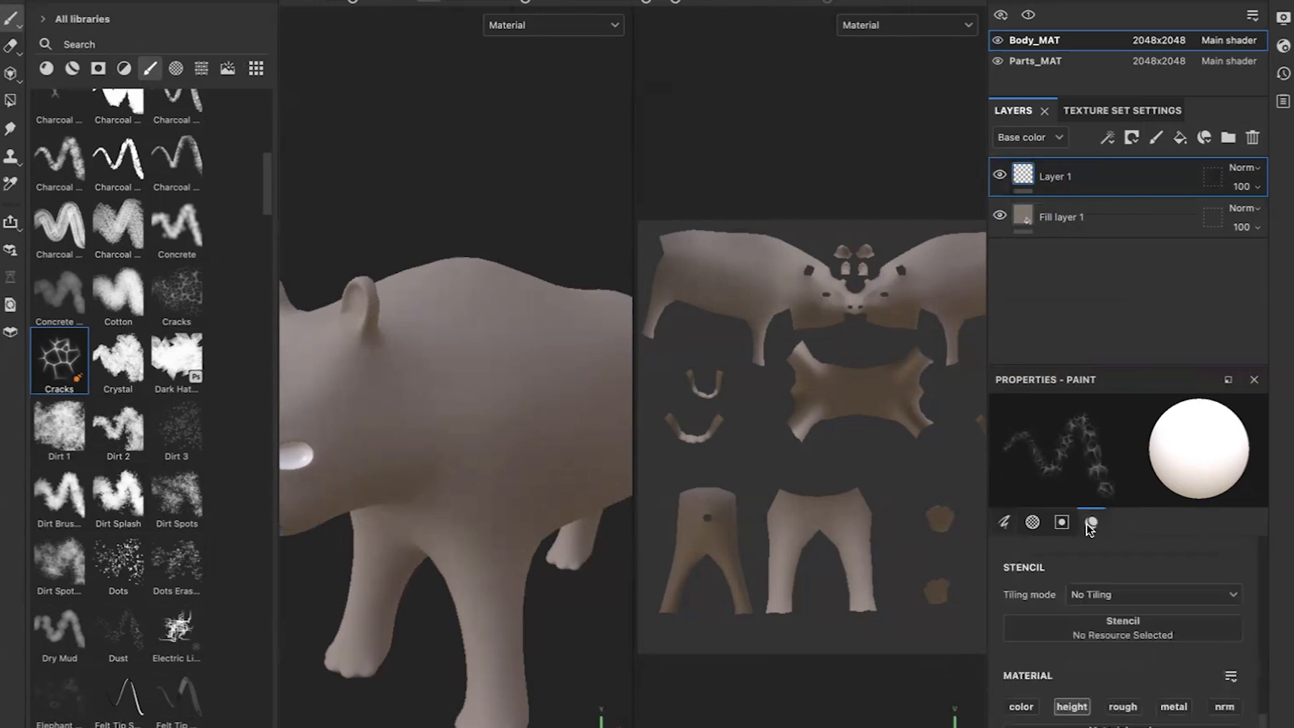
scroll(1021, 561, "down", 3)
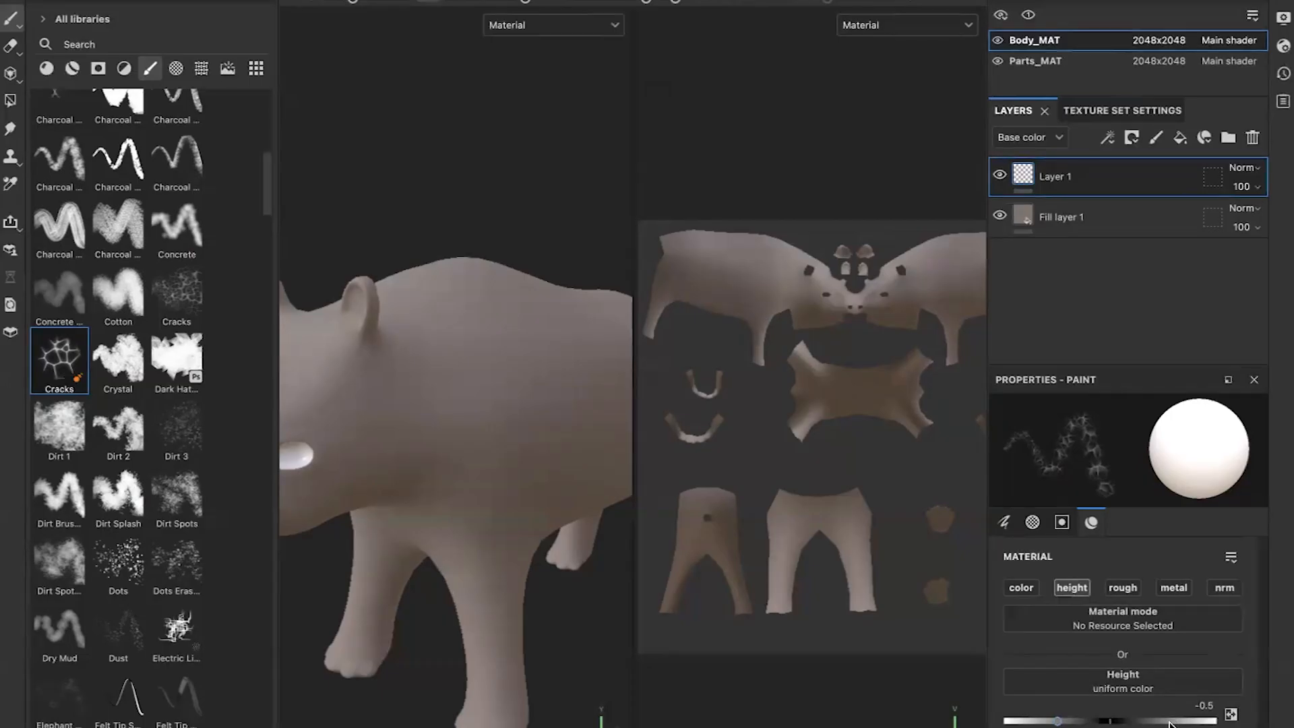
Try painting Cracks brush strokes on the rhino's shoulder with the height at -0.5.
left_click(429, 430)
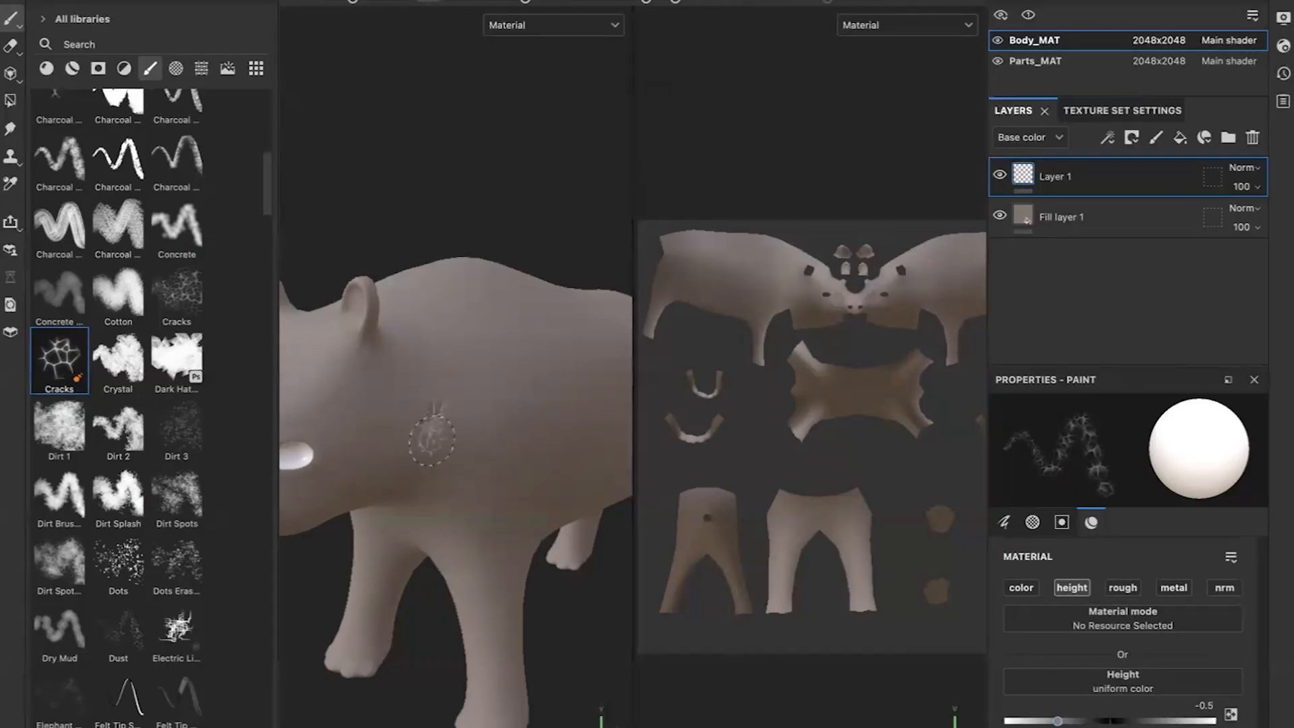
scroll(431, 428, "up", 3)
mouse_move(436, 426)
left_mouse_down()
mouse_move(432, 472)
mouse_move(398, 431)
mouse_move(406, 494)
mouse_move(462, 524)
left_mouse_up()
mouse_move(403, 467)
left_mouse_down()
mouse_move(455, 440)
mouse_move(461, 459)
left_mouse_up()
left_click_drag(471, 541, 486, 539)
mouse_move(485, 539)
left_mouse_down("alt")
mouse_move(448, 534)
mouse_move(442, 470)
mouse_move(505, 465)
mouse_move(491, 485)
mouse_move(471, 414)
mouse_move(408, 377)
mouse_move(438, 356)
mouse_move(472, 378)
mouse_move(486, 431)
mouse_move(516, 377)
left_mouse_up("alt")
Undo all the test crack strokes on the rhino's shoulder.
key("ctrl+z")
key("ctrl+z")
key("ctrl+z")
key("ctrl+z")
key("ctrl+z")
key("ctrl+z")
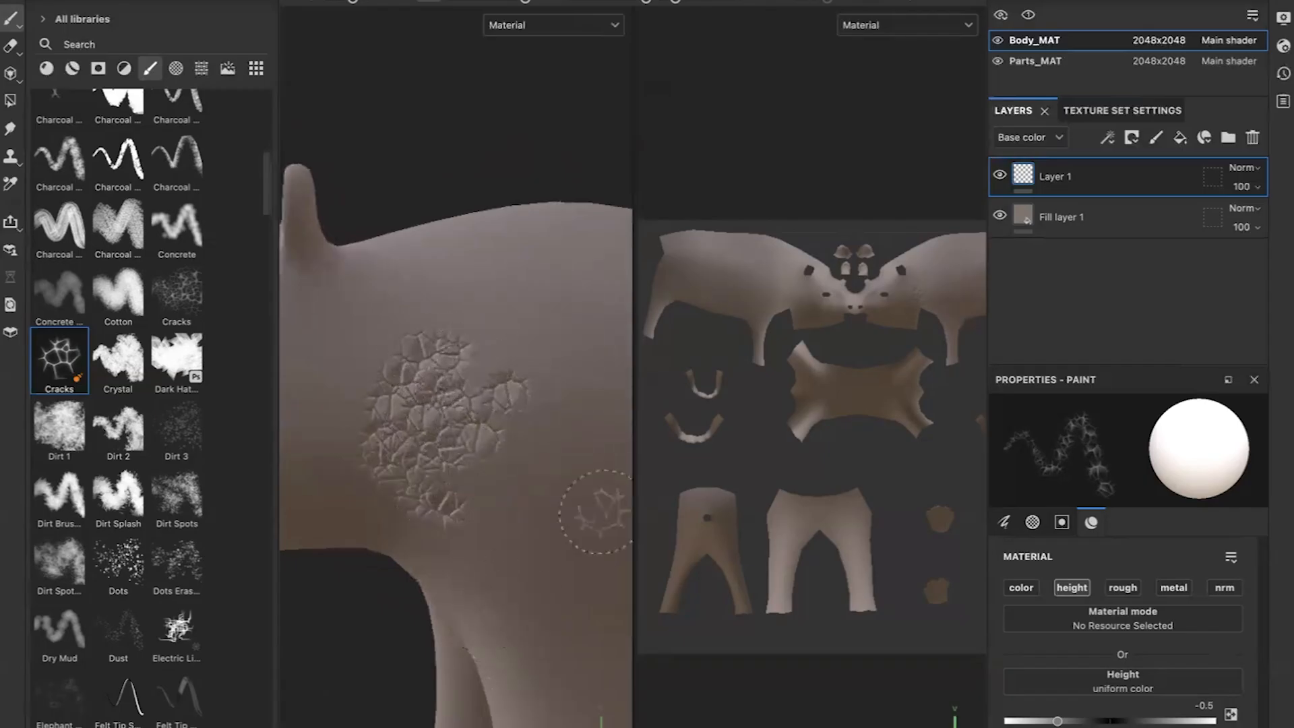
key("ctrl+z")
key("ctrl+z")
key("ctrl+z")
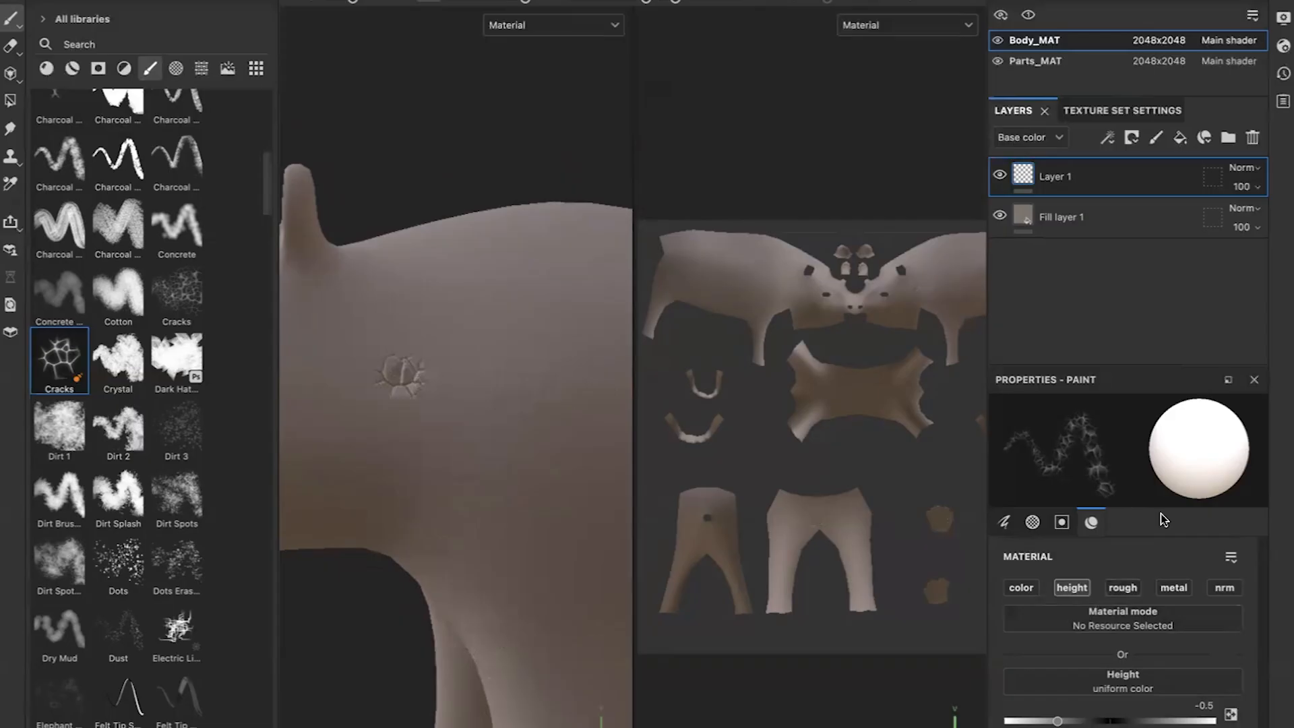
Set the stroke opacity of the Cracks brush to 47.
scroll(1190, 659, "up", 15)
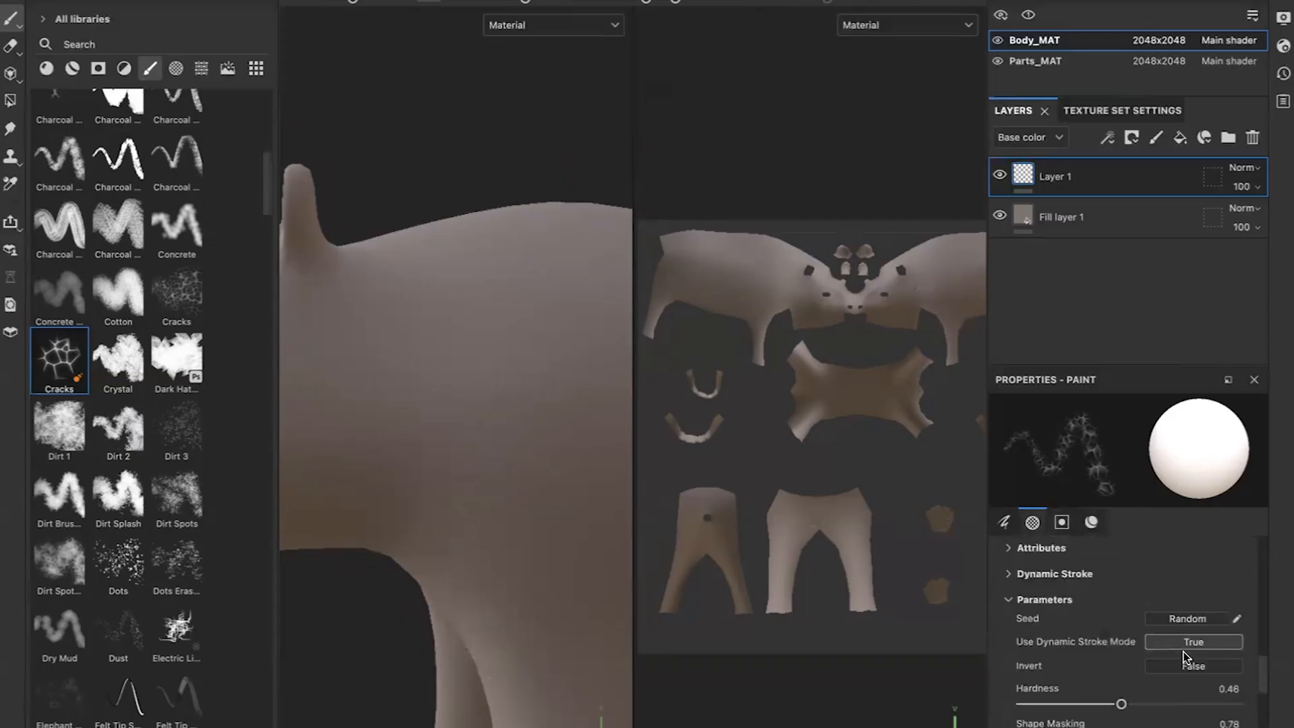
left_click(1000, 526)
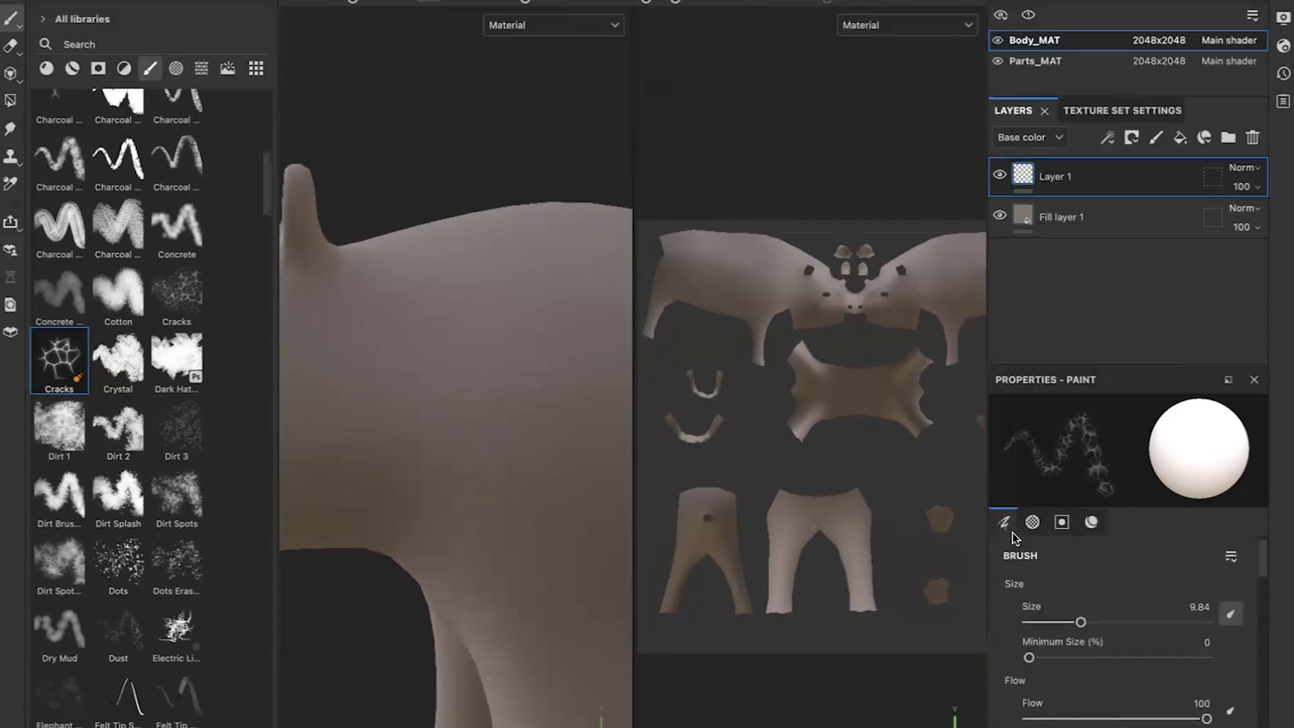
scroll(1153, 722, "down", 3)
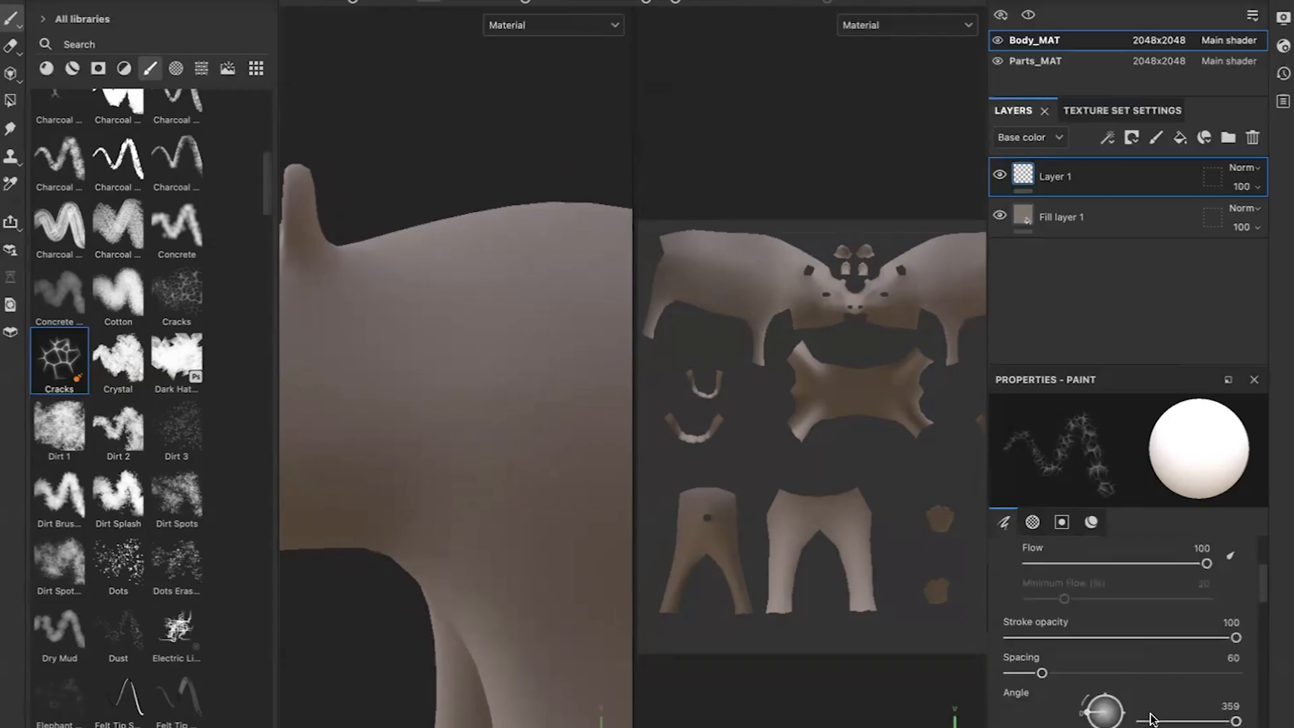
left_click(1116, 638)
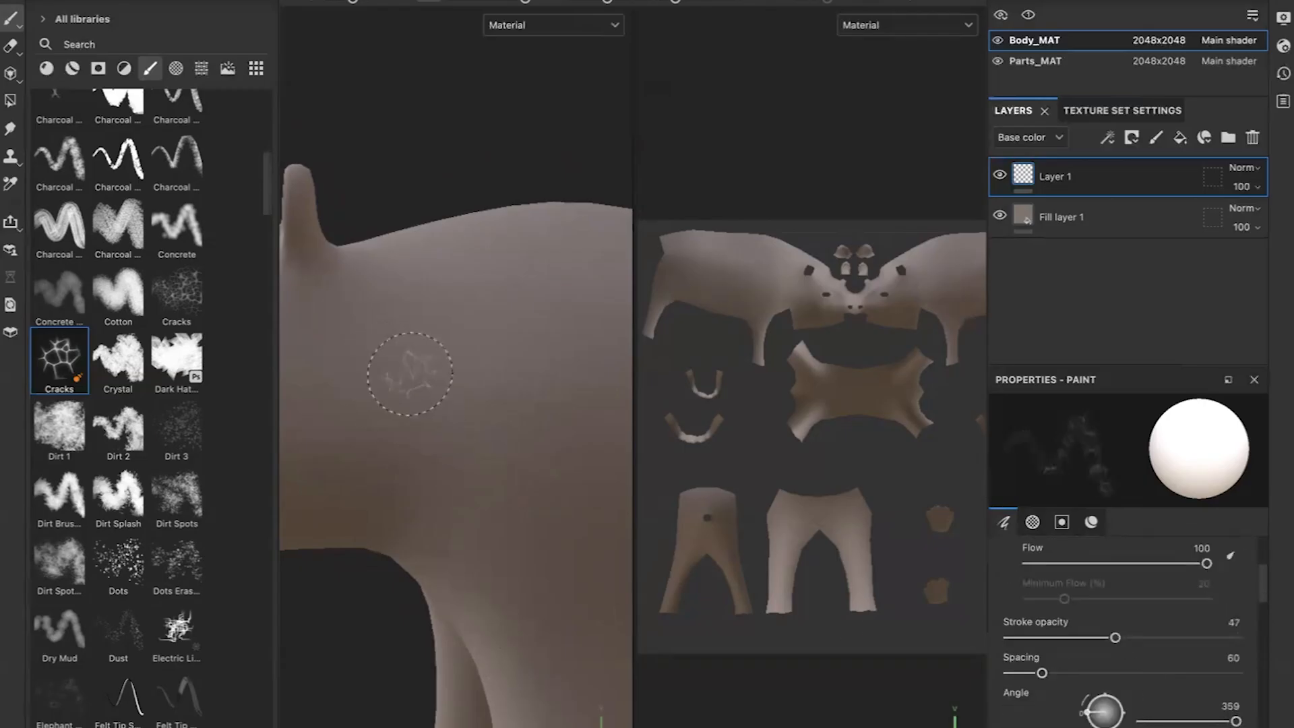
Paint a broad patch of cracks across the rhino's shoulder and set Layer 1's opacity to 58.
mouse_move(420, 383)
left_mouse_down()
mouse_move(459, 404)
mouse_move(405, 438)
mouse_move(398, 416)
mouse_move(386, 453)
mouse_move(430, 475)
mouse_move(491, 445)
mouse_move(495, 398)
mouse_move(431, 310)
mouse_move(393, 336)
mouse_move(357, 418)
mouse_move(381, 517)
mouse_move(444, 506)
left_mouse_up()
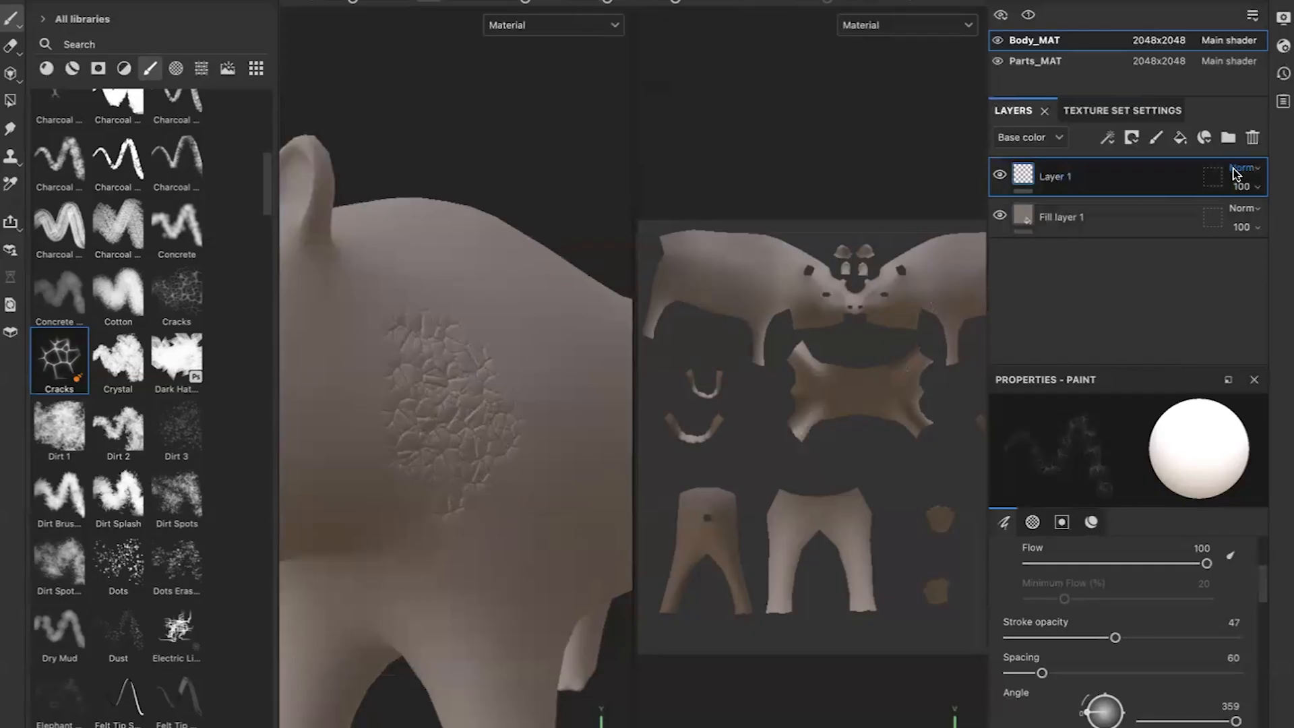
left_click(1242, 187)
left_click(1246, 219)
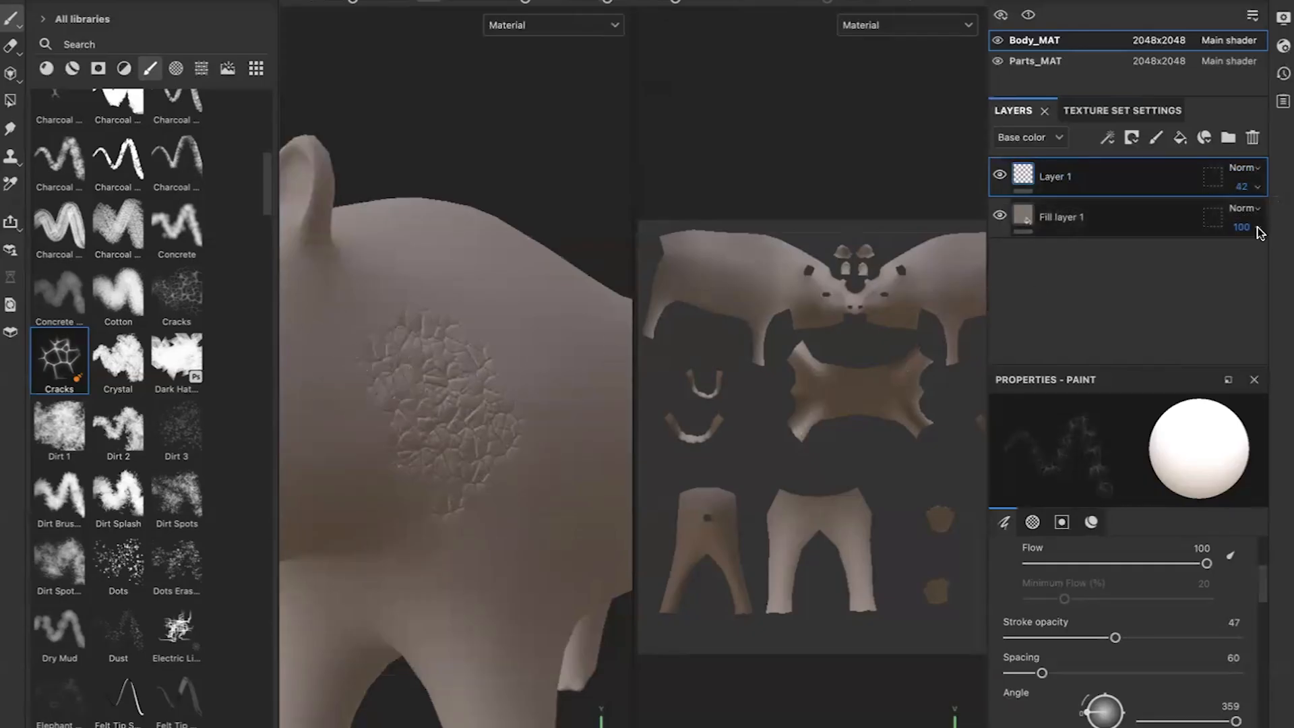
left_click(1252, 188)
mouse_move(1248, 219)
left_mouse_down()
mouse_move(1218, 218)
mouse_move(1259, 220)
left_mouse_up()
scroll(1155, 670, "down", 5)
scroll(1154, 670, "up", 5)
scroll(1155, 670, "up", 4)
scroll(1154, 671, "down", 5)
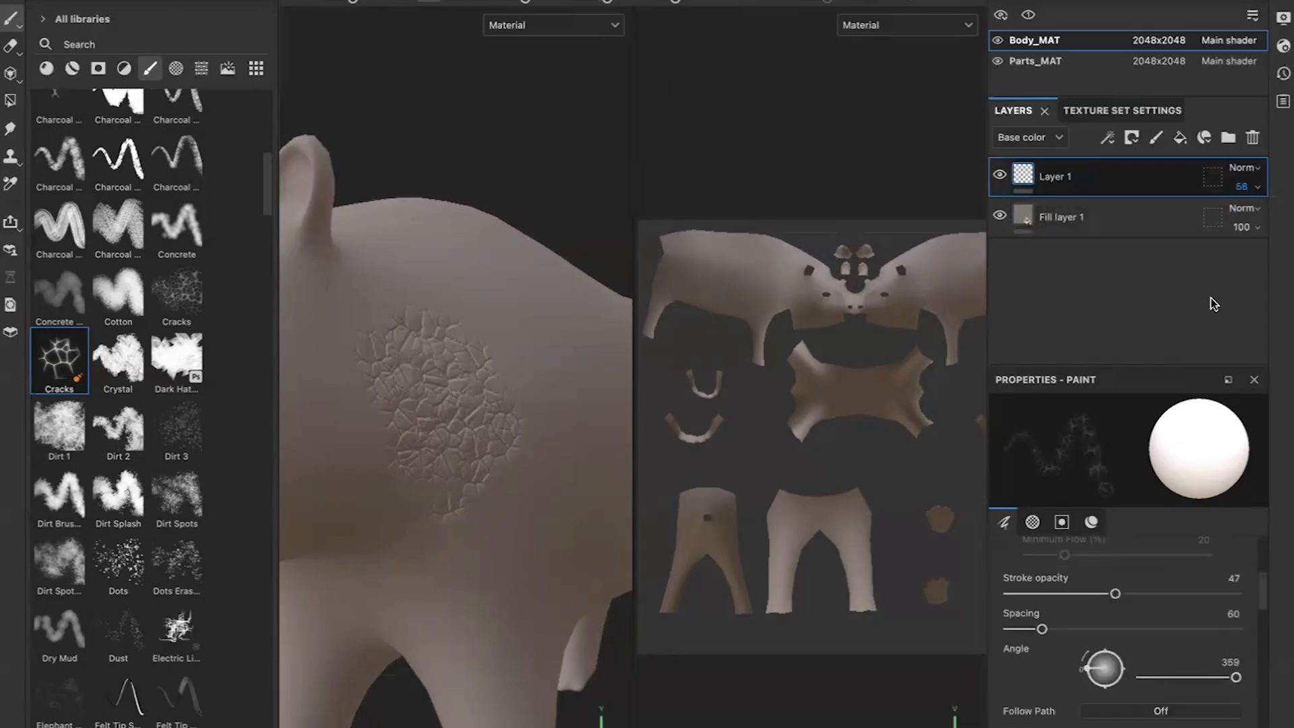
mouse_move(512, 354)
left_mouse_down()
mouse_move(465, 345)
mouse_move(502, 357)
mouse_move(521, 389)
mouse_move(528, 349)
left_mouse_up()
mouse_move(477, 294)
left_mouse_down()
mouse_move(449, 324)
mouse_move(390, 306)
mouse_move(370, 451)
mouse_move(385, 507)
mouse_move(431, 533)
mouse_move(499, 524)
mouse_move(418, 543)
mouse_move(374, 471)
mouse_move(403, 466)
left_mouse_up()
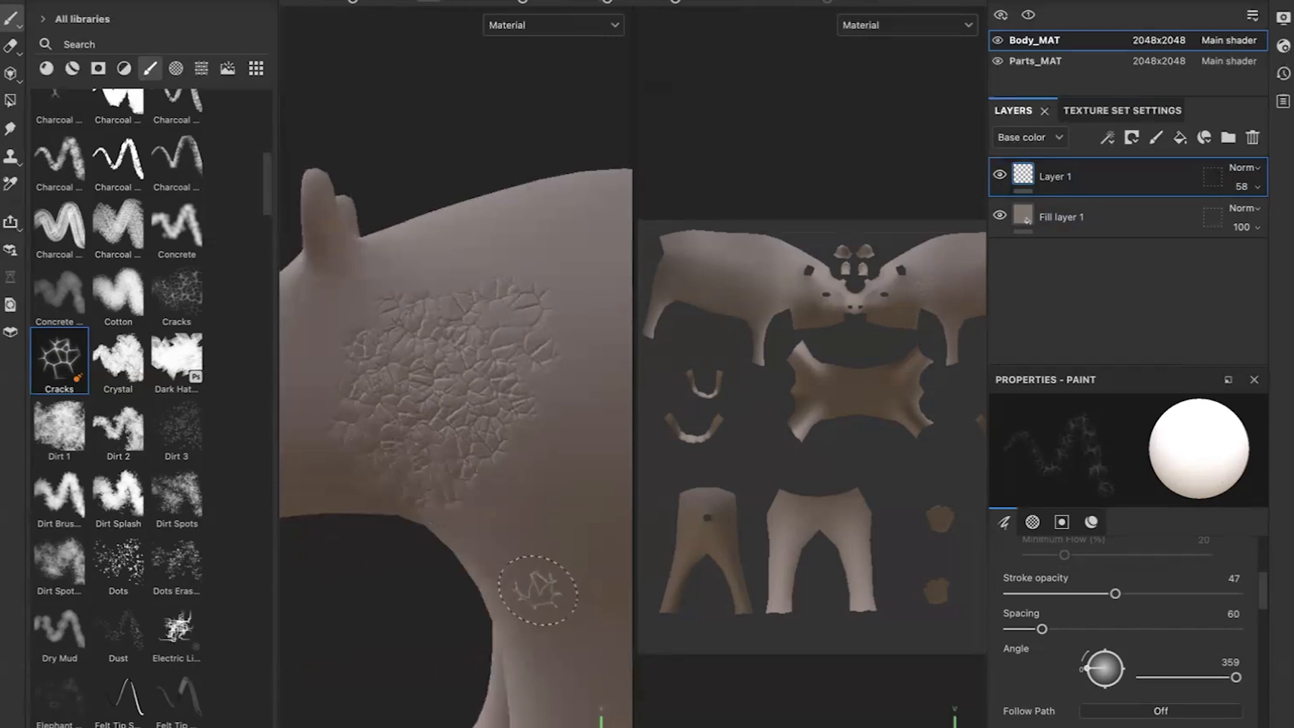
Compare the body with and without Layer 1, and replace it with a new empty paint layer.
left_click(999, 177)
left_click(999, 177)
left_click(1252, 138)
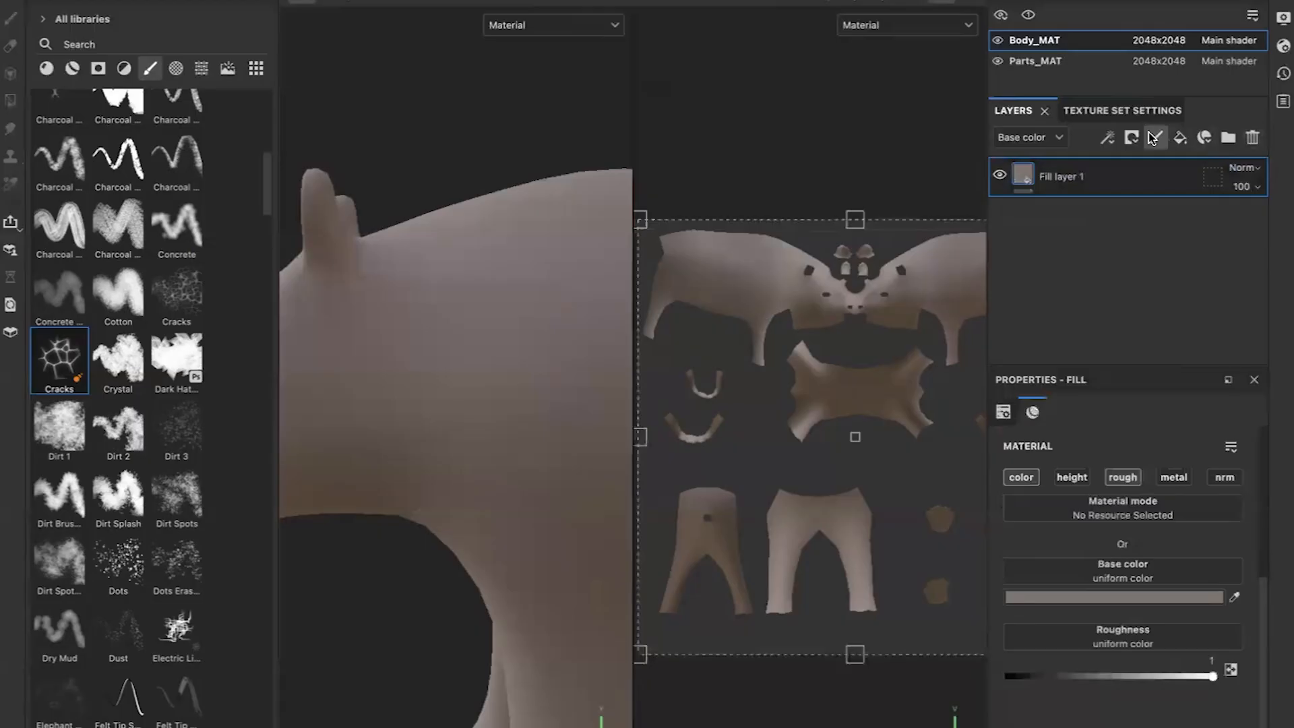
left_click(1156, 137)
Prepare the Cracks brush for the new layer with size 10.74 and height -0.3551, and test it on the rhino's shoulder.
scroll(1140, 628, "down", 1)
scroll(1123, 600, "up", 3)
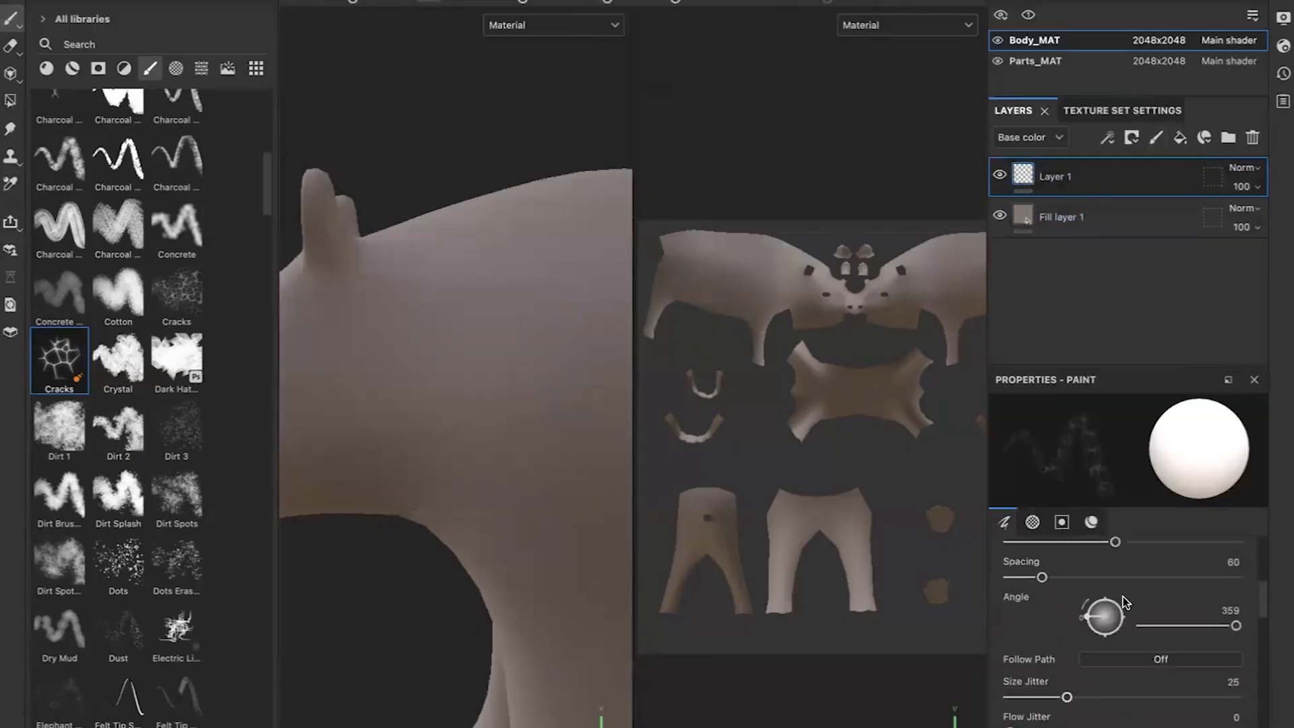
left_click_drag(1081, 579, 1062, 578)
scroll(1094, 627, "down", 2)
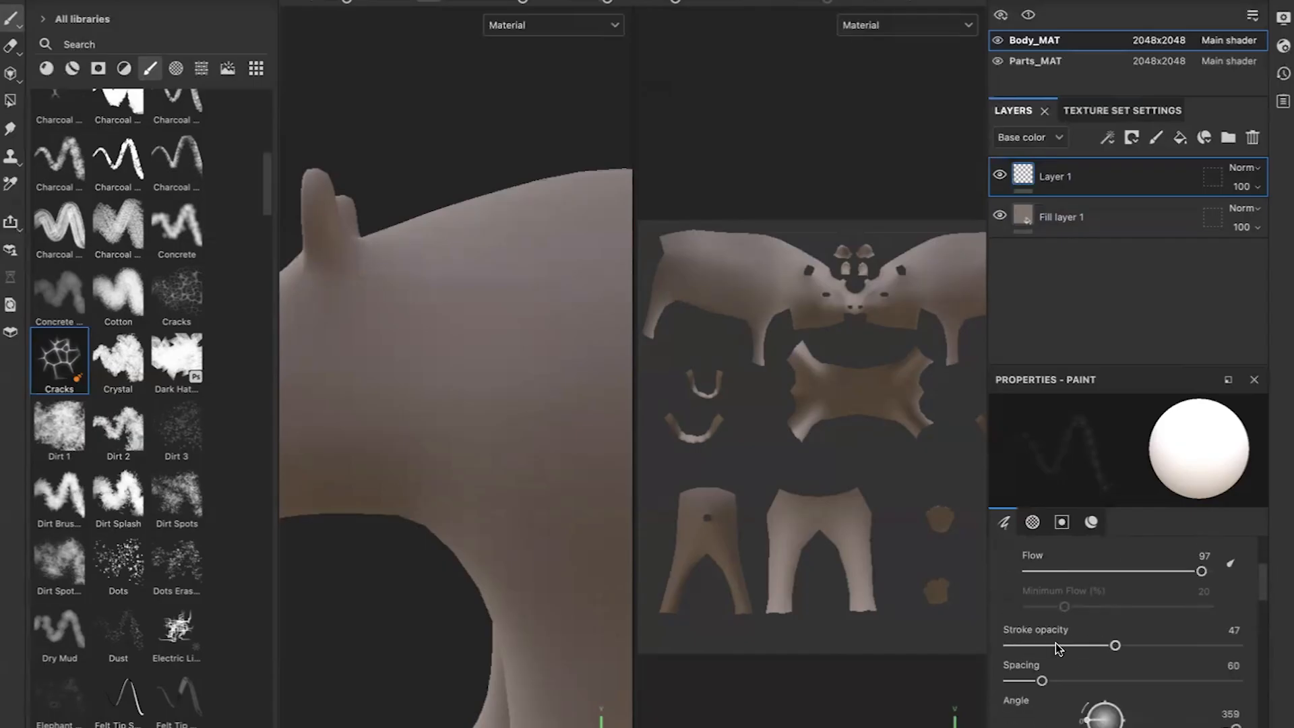
scroll(1074, 666, "down", 10)
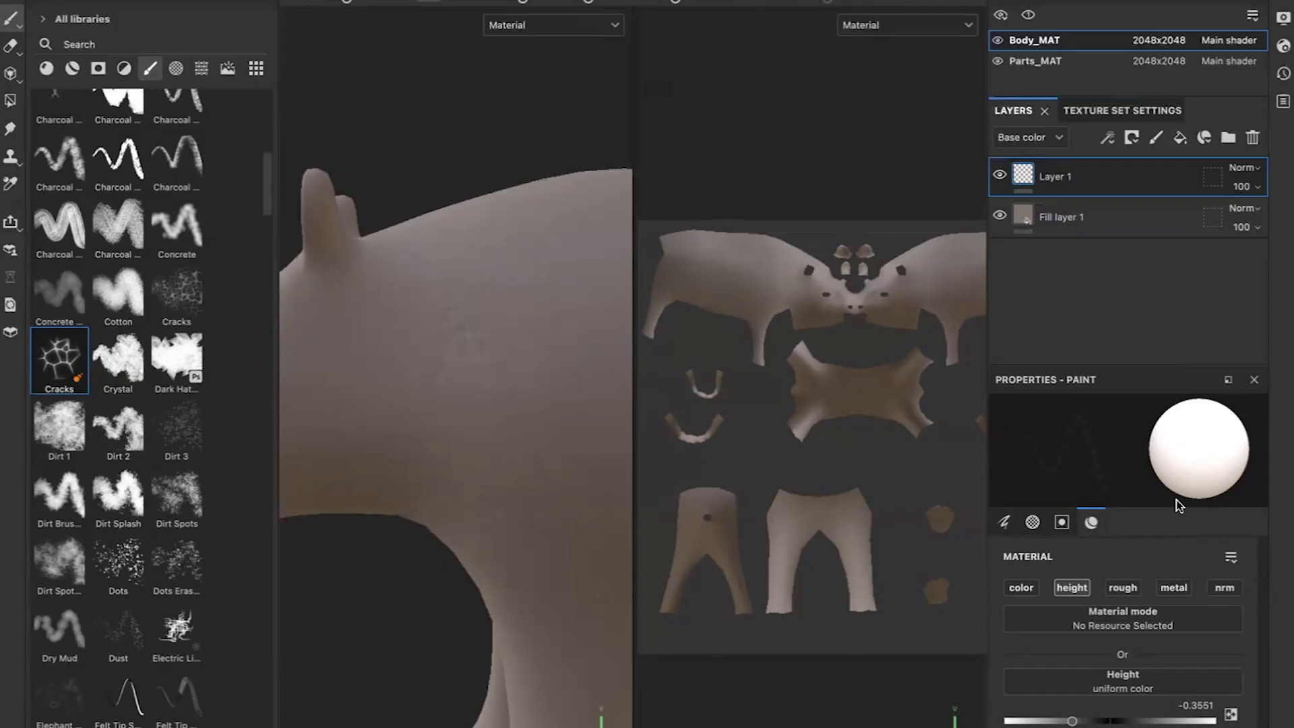
scroll(1109, 592, "up", 10)
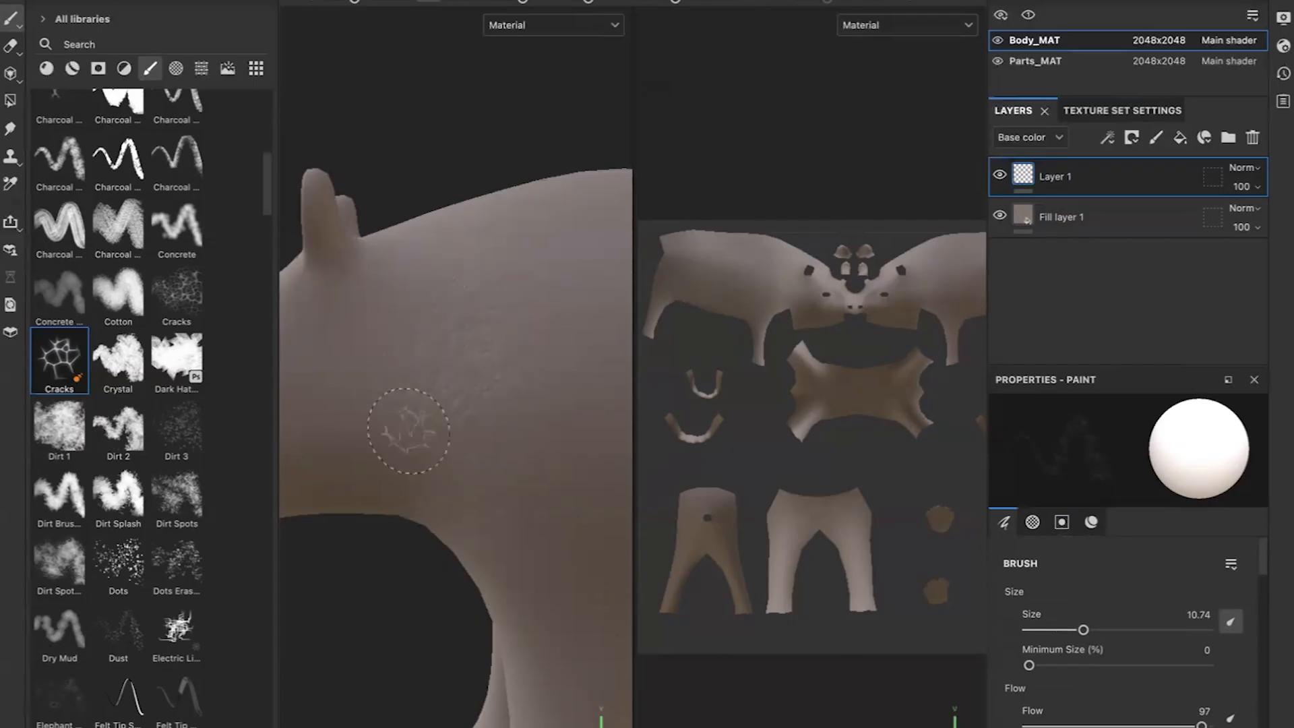
Paint cracks across the rhino's shoulder and the side of the neck behind the ear.
mouse_move(482, 428)
left_mouse_down()
mouse_move(481, 360)
mouse_move(515, 288)
left_mouse_up()
mouse_move(393, 405)
left_mouse_down()
mouse_move(422, 439)
mouse_move(496, 429)
mouse_move(530, 392)
left_mouse_up()
left_click_drag(482, 364, 537, 383, "alt")
mouse_move(381, 390)
left_mouse_down()
mouse_move(401, 448)
mouse_move(428, 467)
mouse_move(445, 438)
left_mouse_up()
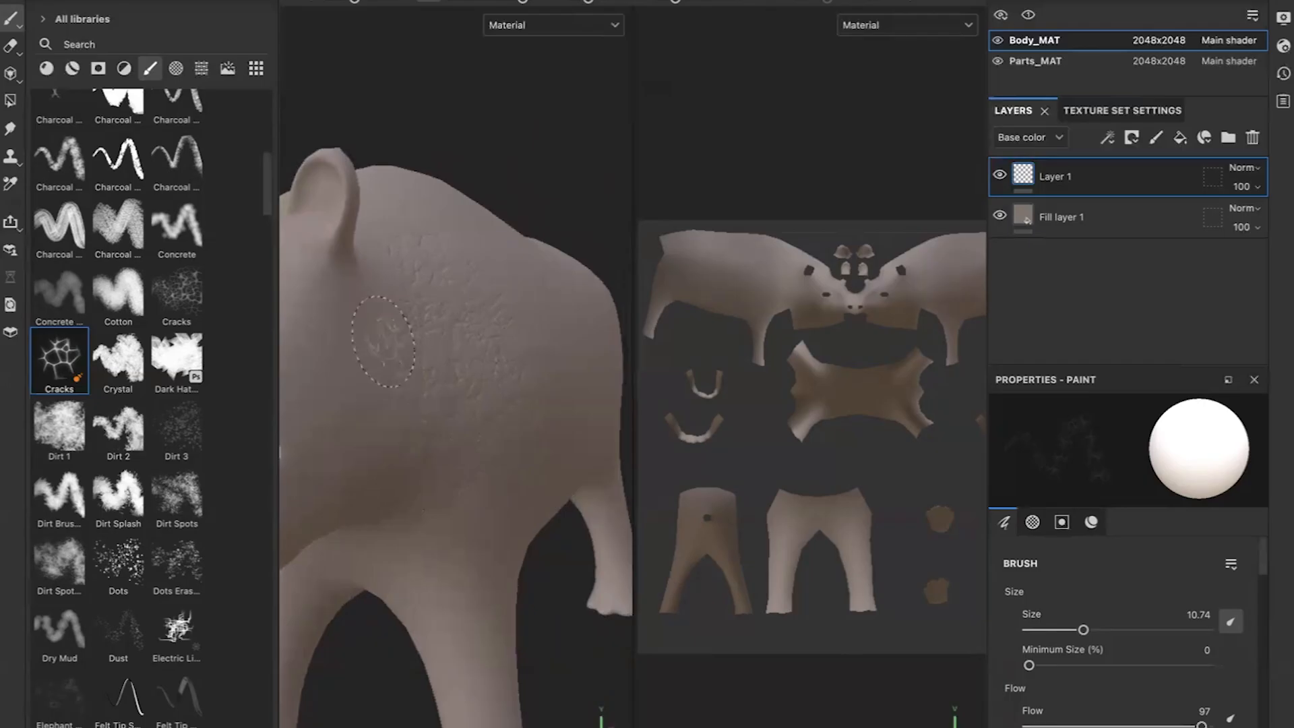
left_click_drag(392, 351, 369, 325, "alt")
mouse_move(408, 490)
left_mouse_down("alt")
mouse_move(495, 463)
mouse_move(492, 310)
mouse_move(438, 172)
mouse_move(375, 252)
mouse_move(453, 198)
left_mouse_up("alt")
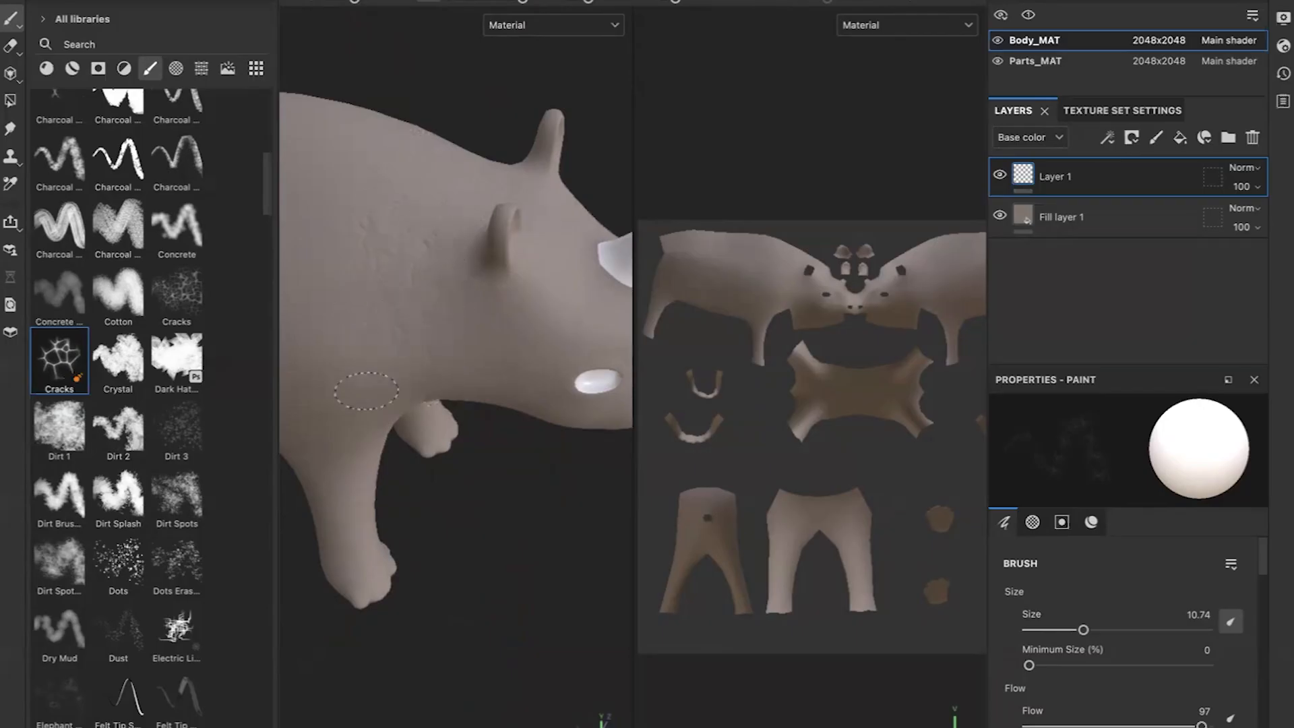
Extend the cracks over the upper shoulder and the body above the front leg, with the head facing right.
left_click_drag(416, 388, 447, 375, "alt")
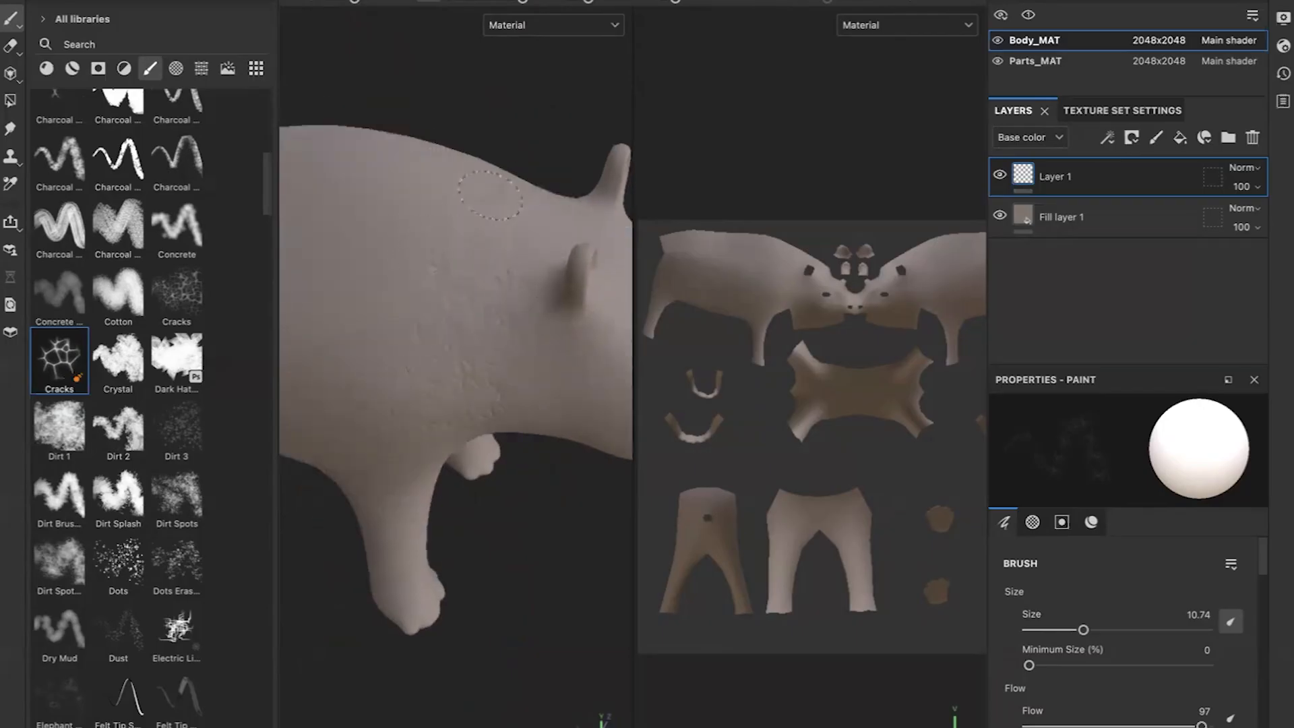
left_click_drag(451, 187, 498, 159, "alt")
left_click_drag(541, 206, 465, 170, "alt")
left_click_drag(415, 210, 482, 286, "alt")
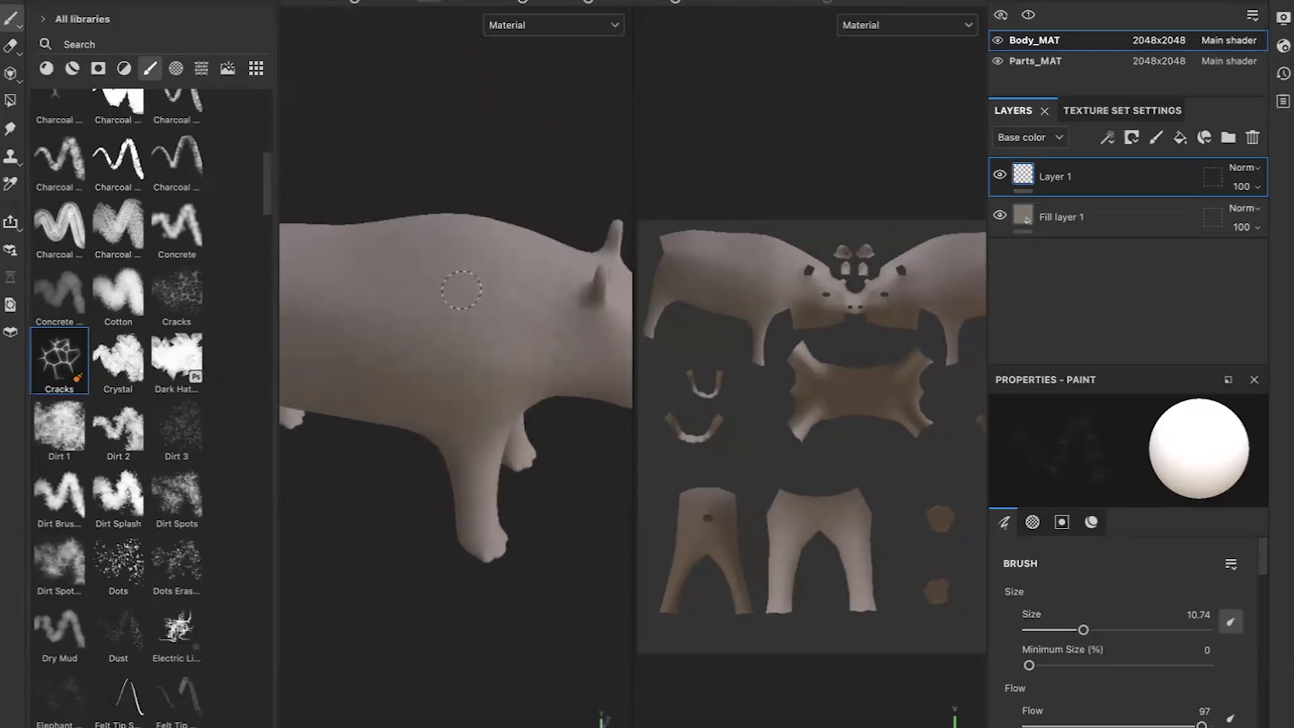
right_click_drag(448, 342, 486, 372, "alt")
right_click_drag(360, 396, 545, 135, "alt")
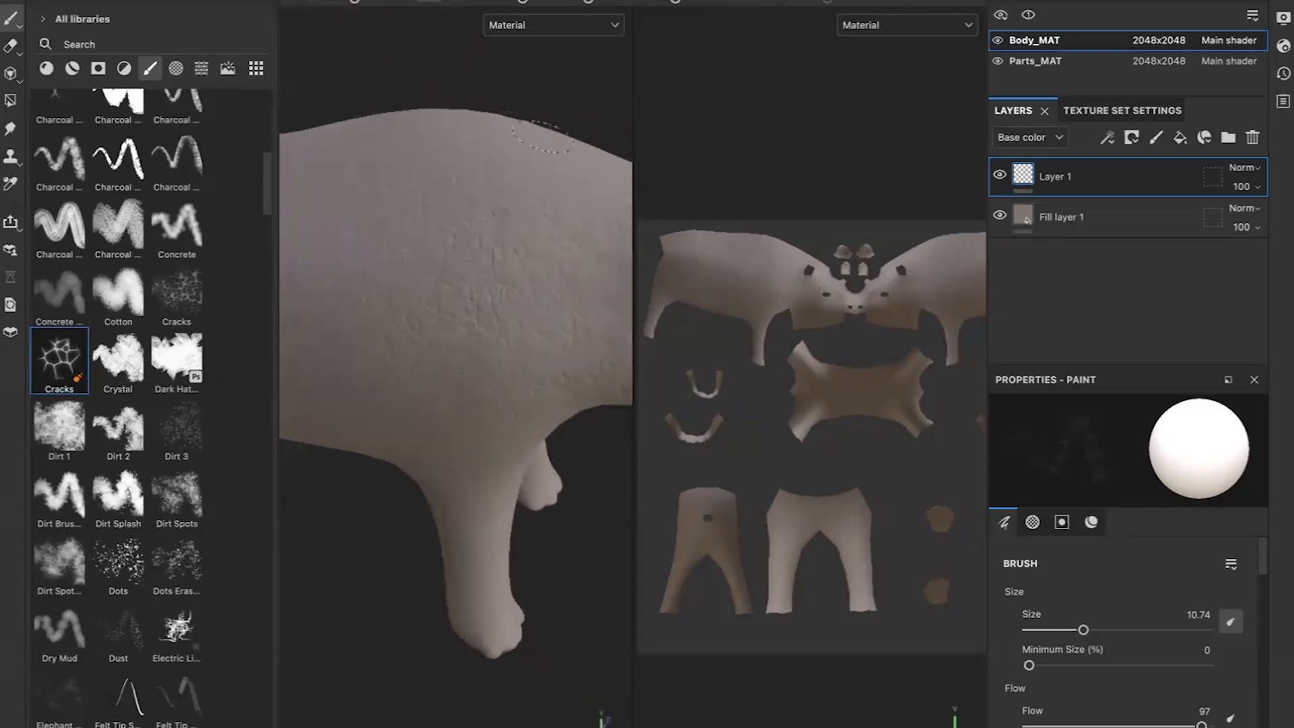
left_click_drag(526, 404, 558, 397, "alt")
Add a second paint layer and paint finer cracks along the rhino's flank with brush size 3.67.
left_click(1156, 138)
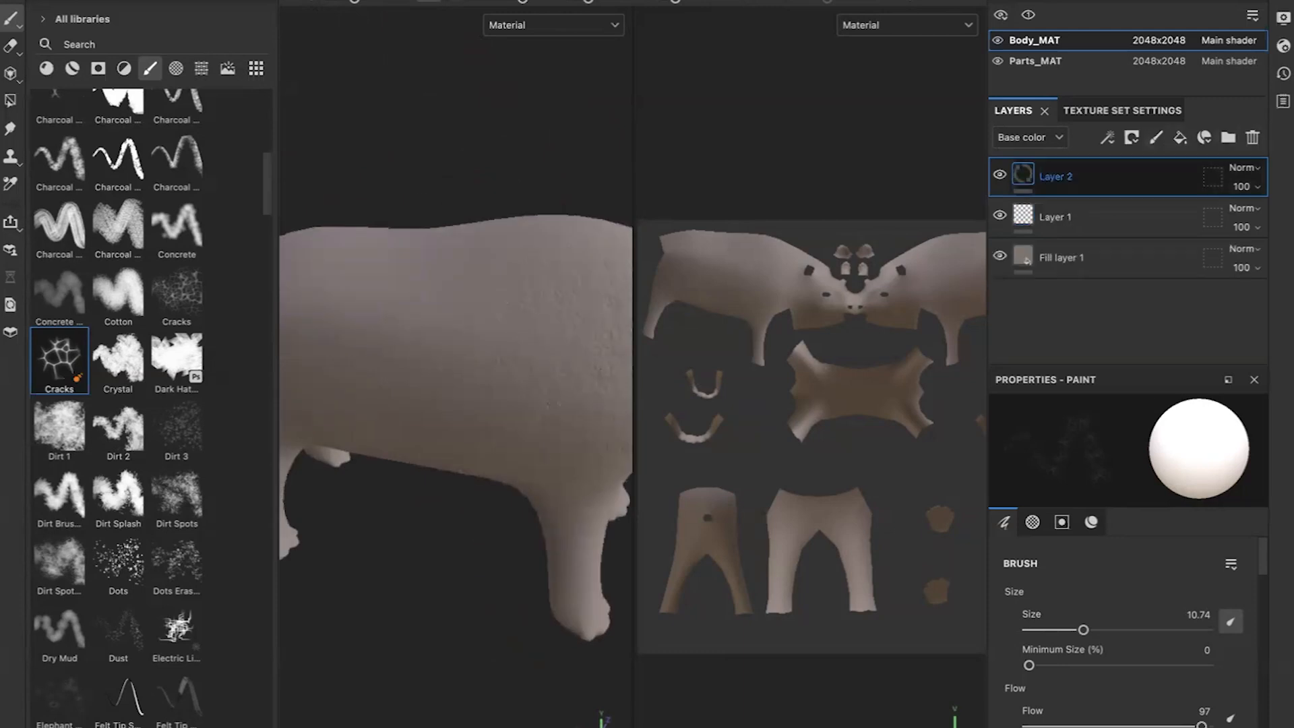
left_click(1058, 631)
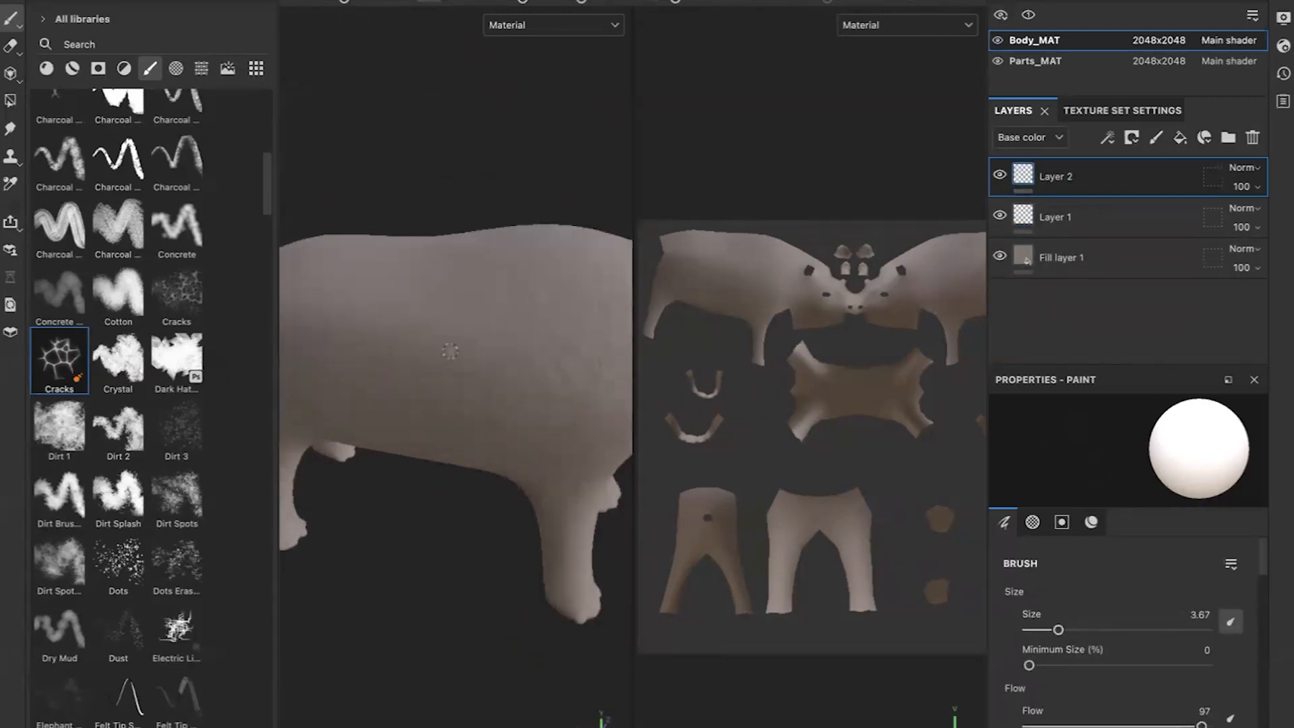
scroll(492, 250, "up", 5)
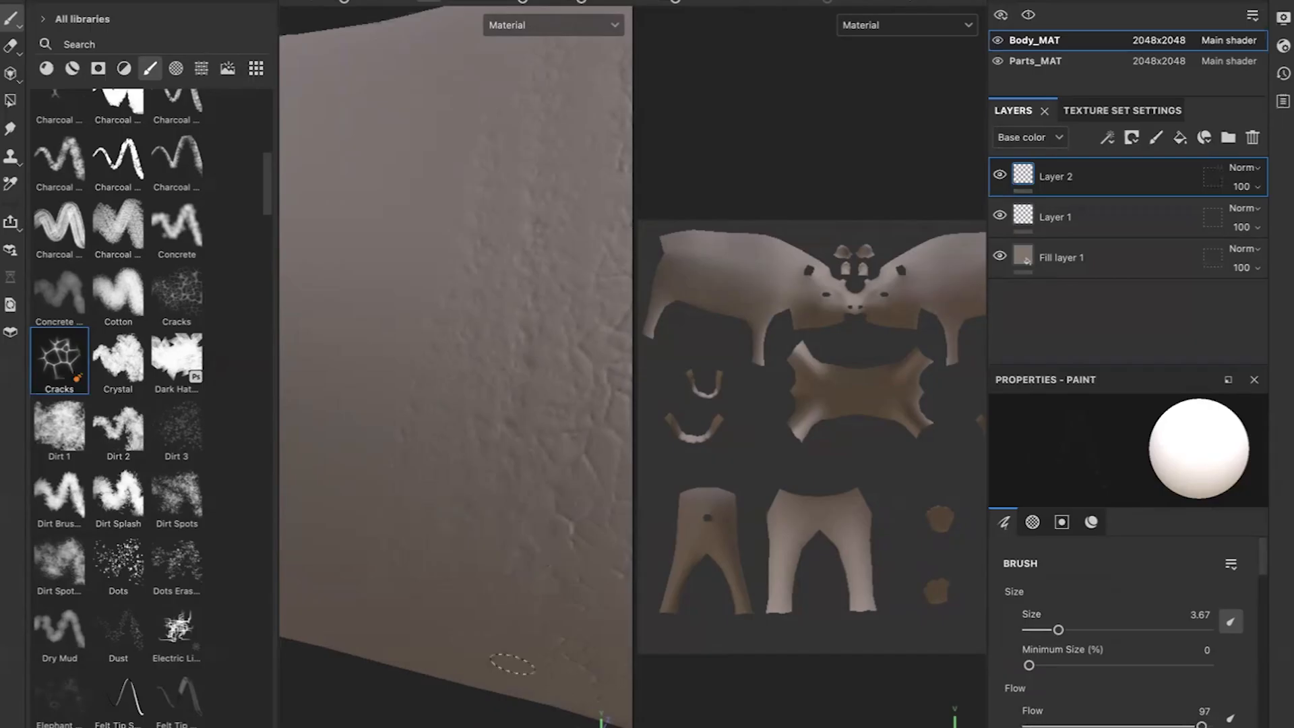
left_click_drag(361, 352, 366, 526, "alt")
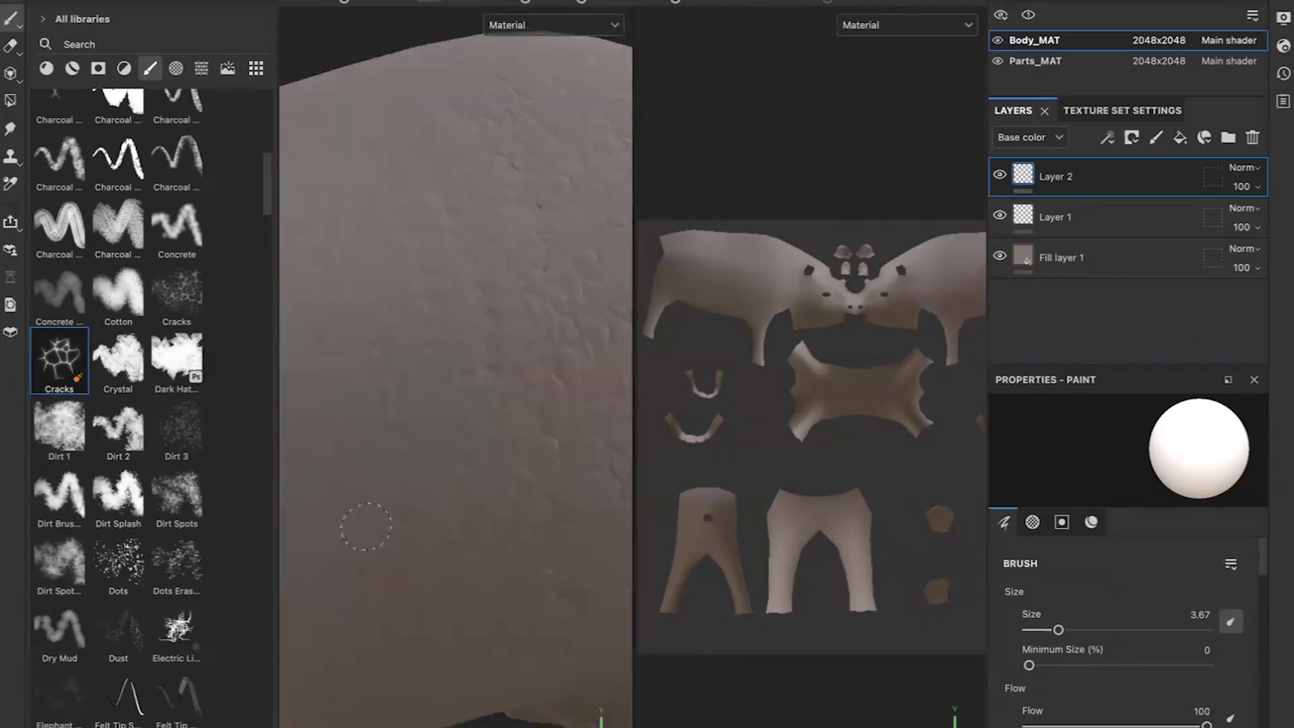
left_click_drag(559, 263, 428, 367, "alt")
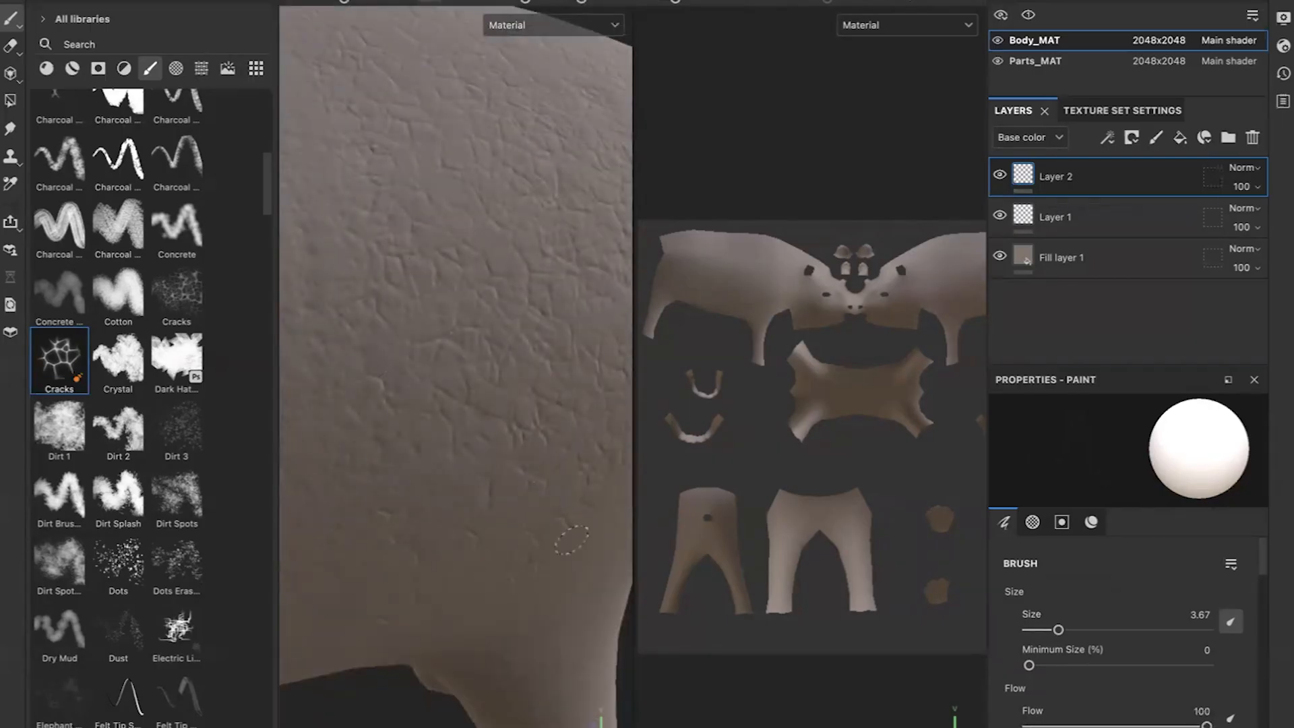
Continue the fine cracks around the body and over the shoulder on the side where the head faces left.
scroll(464, 208, "down", 6)
left_click_drag(362, 394, 506, 465, "alt")
scroll(351, 273, "up", 3)
scroll(351, 273, "up", 3)
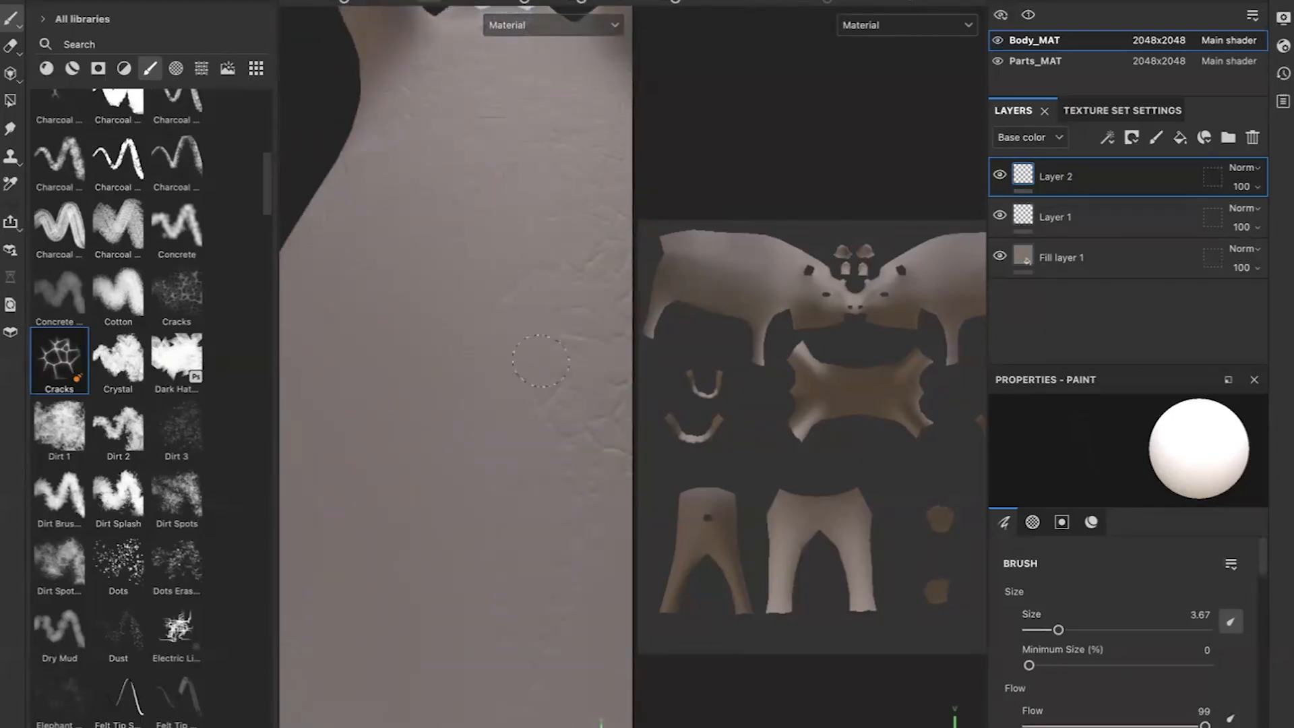
scroll(503, 240, "down", 4)
left_click_drag(503, 240, 465, 379, "alt")
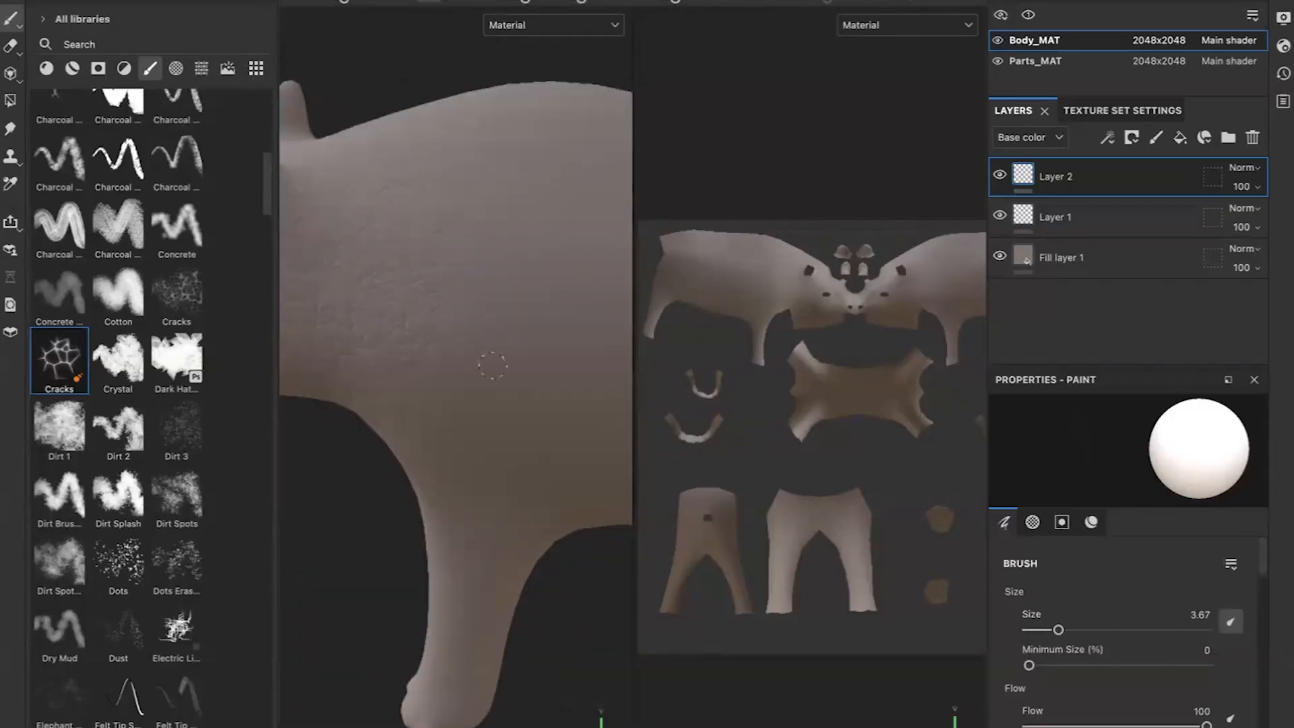
Spread the fine cracks backward from the shoulder onto the flank above the front leg.
left_click_drag(562, 423, 469, 363, "alt")
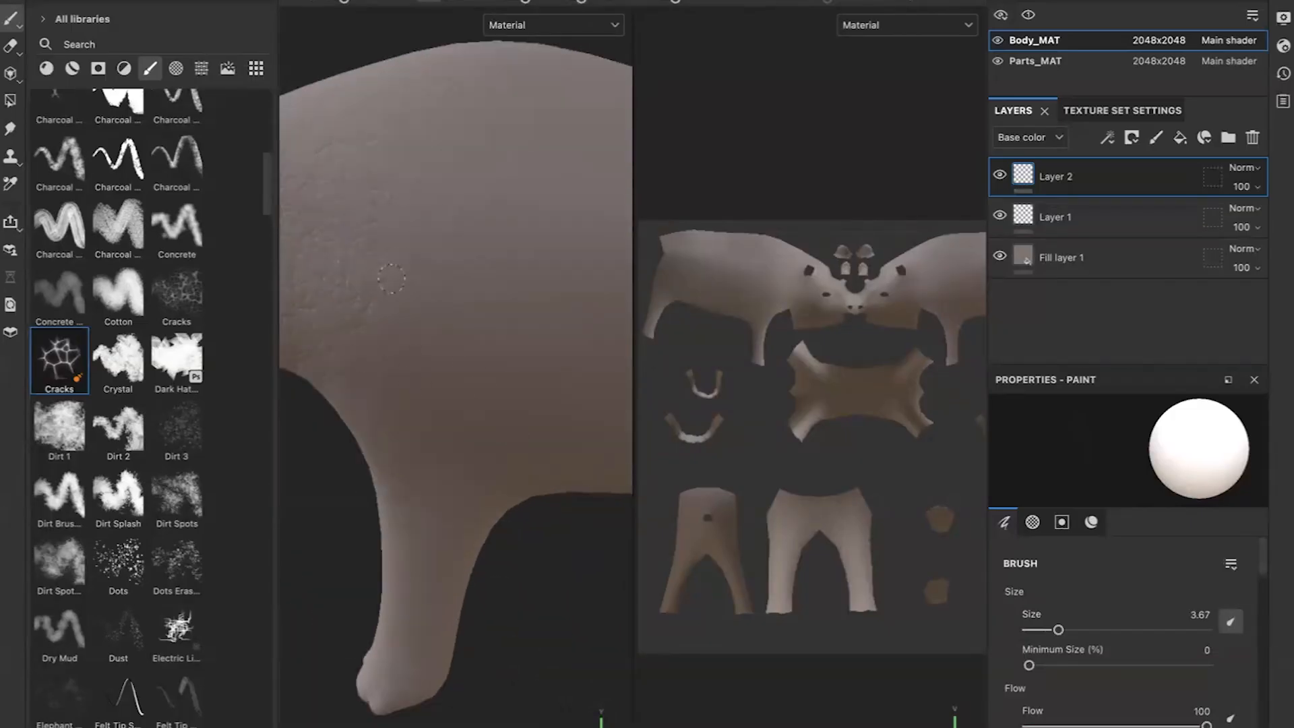
left_click_drag(339, 280, 403, 259, "alt")
left_click_drag(351, 334, 427, 229, "alt")
left_click_drag(470, 380, 510, 322, "alt")
Paint larger cracks over the rhino's neck with more size jitter and brush size 7.88, and add a third paint layer.
scroll(1112, 712, "down", 3)
left_click_drag(1054, 696, 1084, 697)
right_click_drag(438, 294, 465, 295, "ctrl")
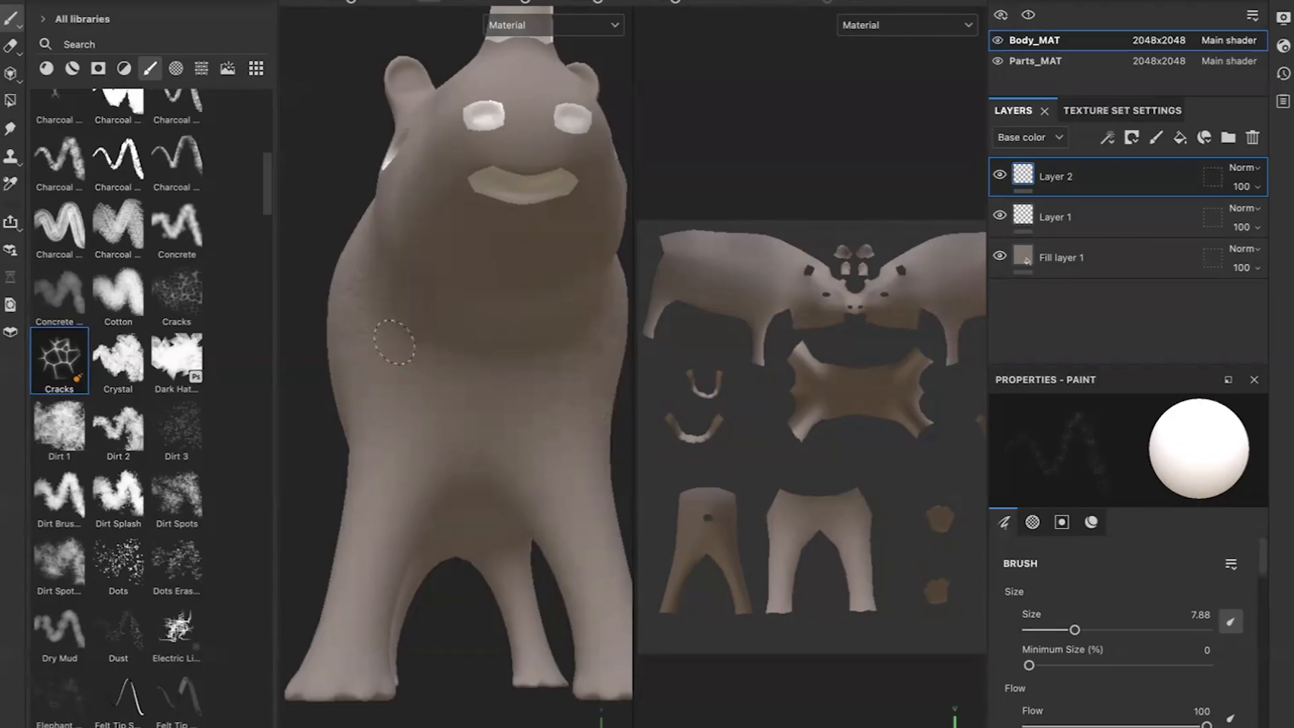
mouse_move(509, 358)
left_mouse_down("alt")
mouse_move(476, 238)
mouse_move(378, 109)
left_mouse_up("alt")
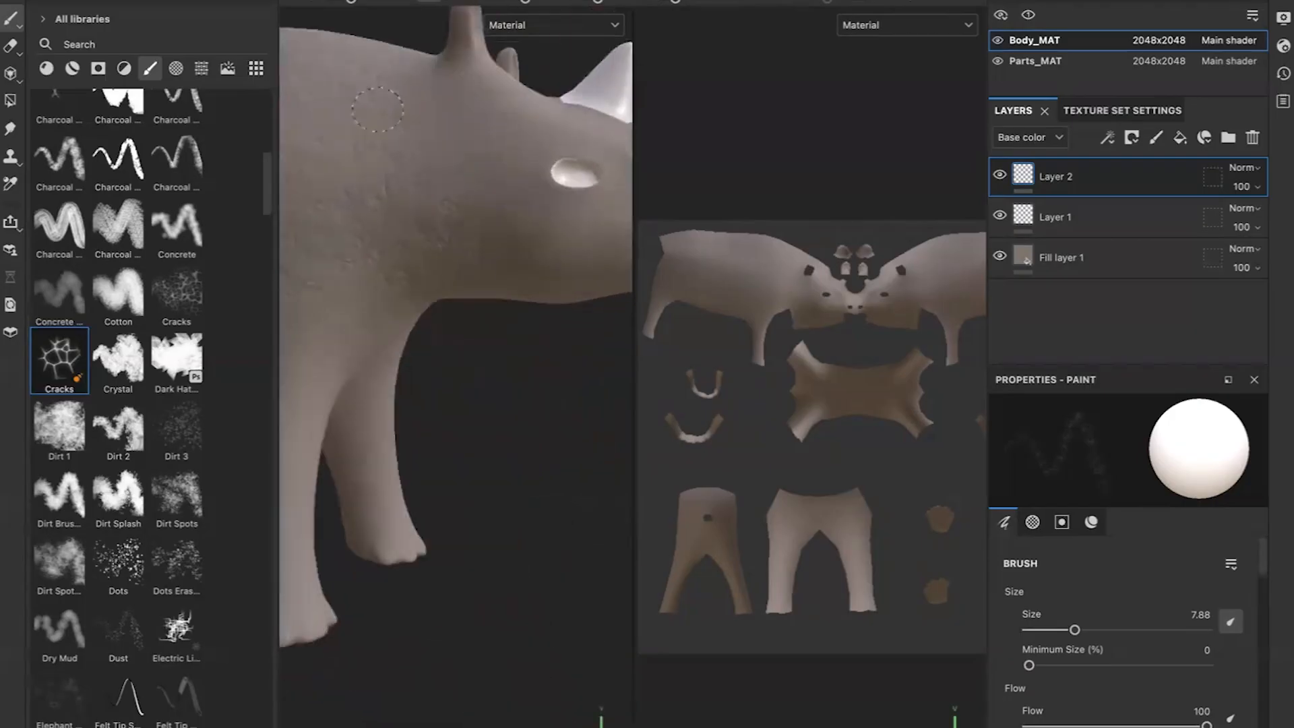
left_click(1156, 138)
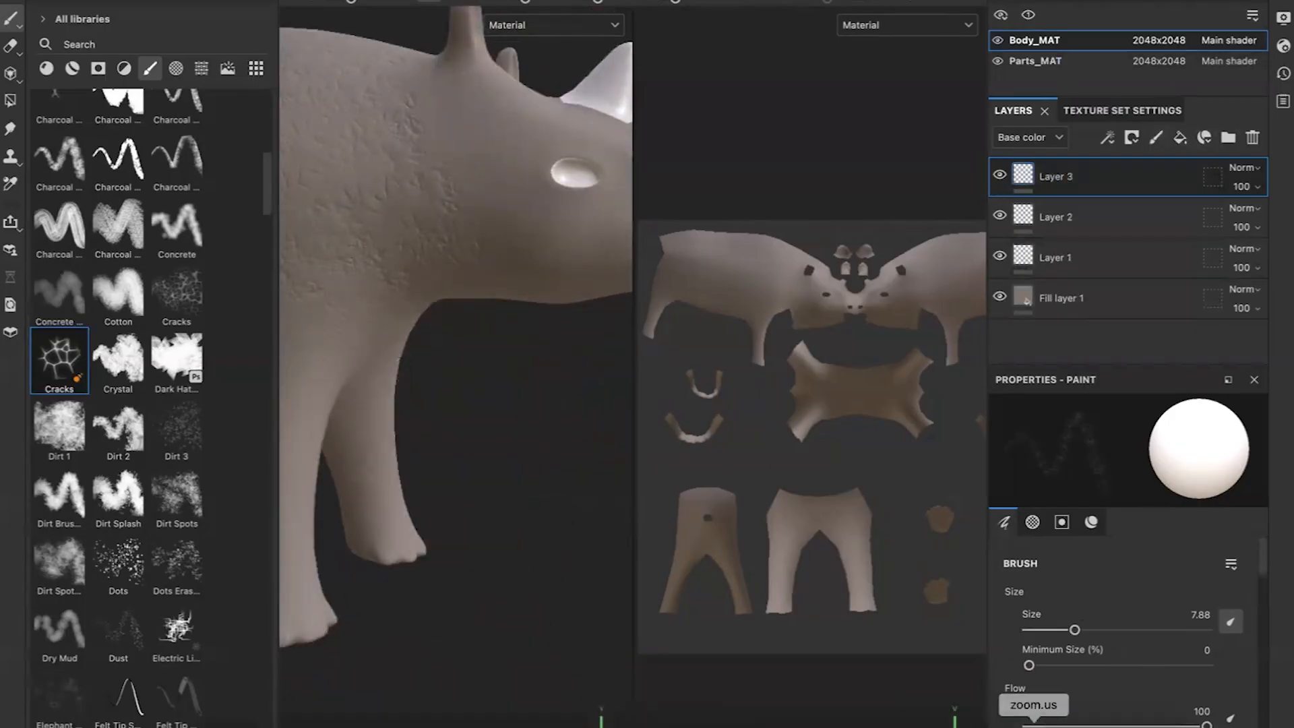
left_click(1080, 726)
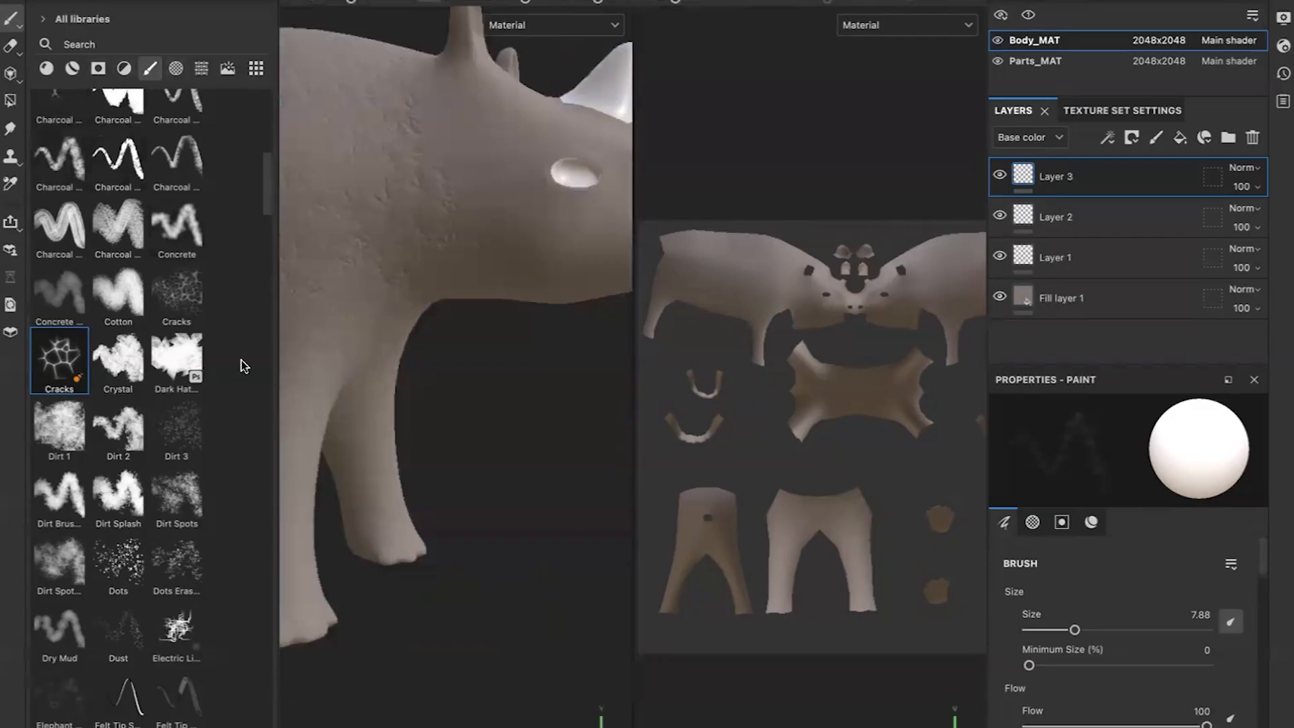
Examine the cracks on the whole body and look through the brush library for another skin detail brush.
scroll(407, 291, "down", 5)
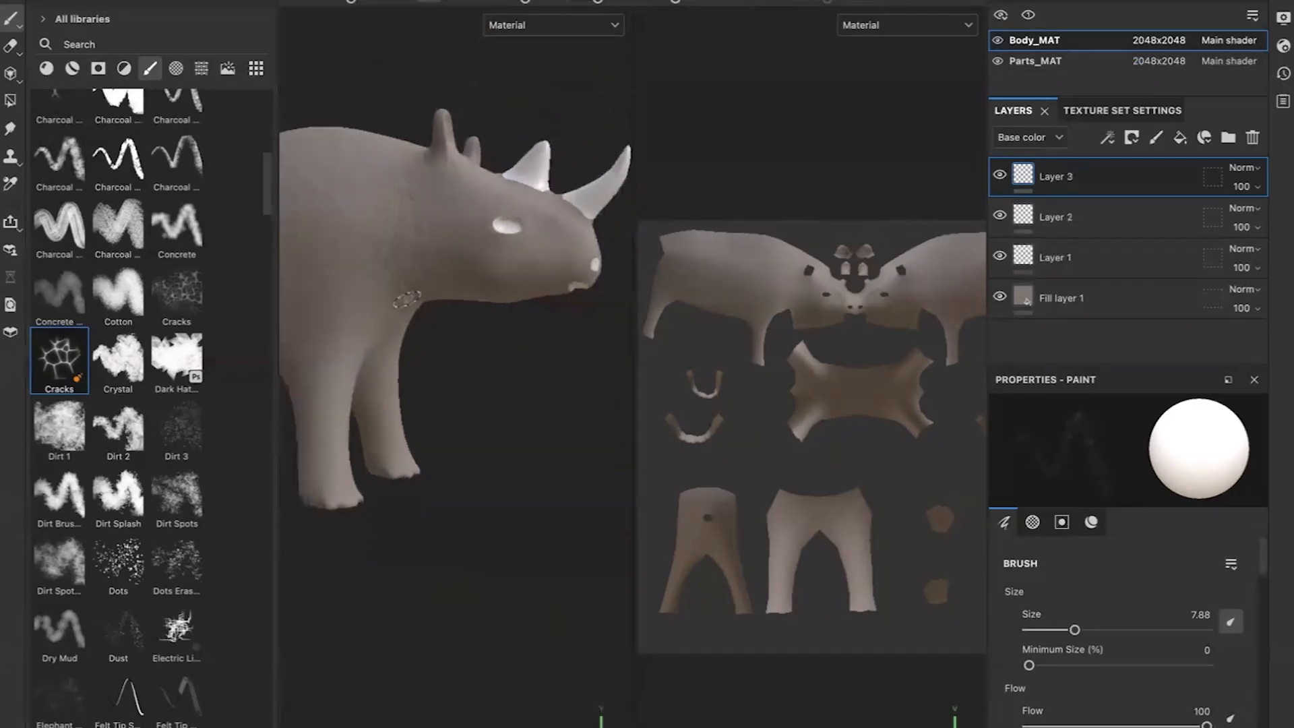
left_click_drag(439, 291, 388, 333, "alt")
scroll(472, 377, "up", 2)
scroll(116, 533, "up", 6)
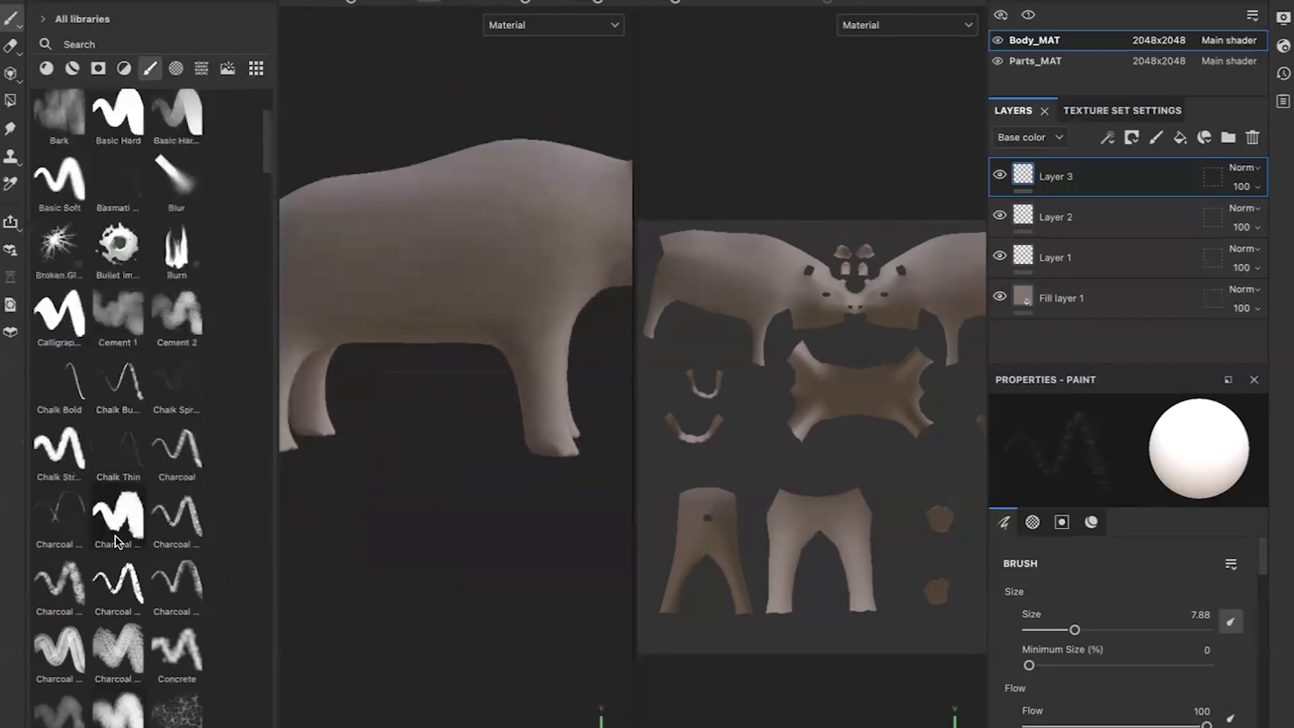
scroll(162, 658, "down", 9)
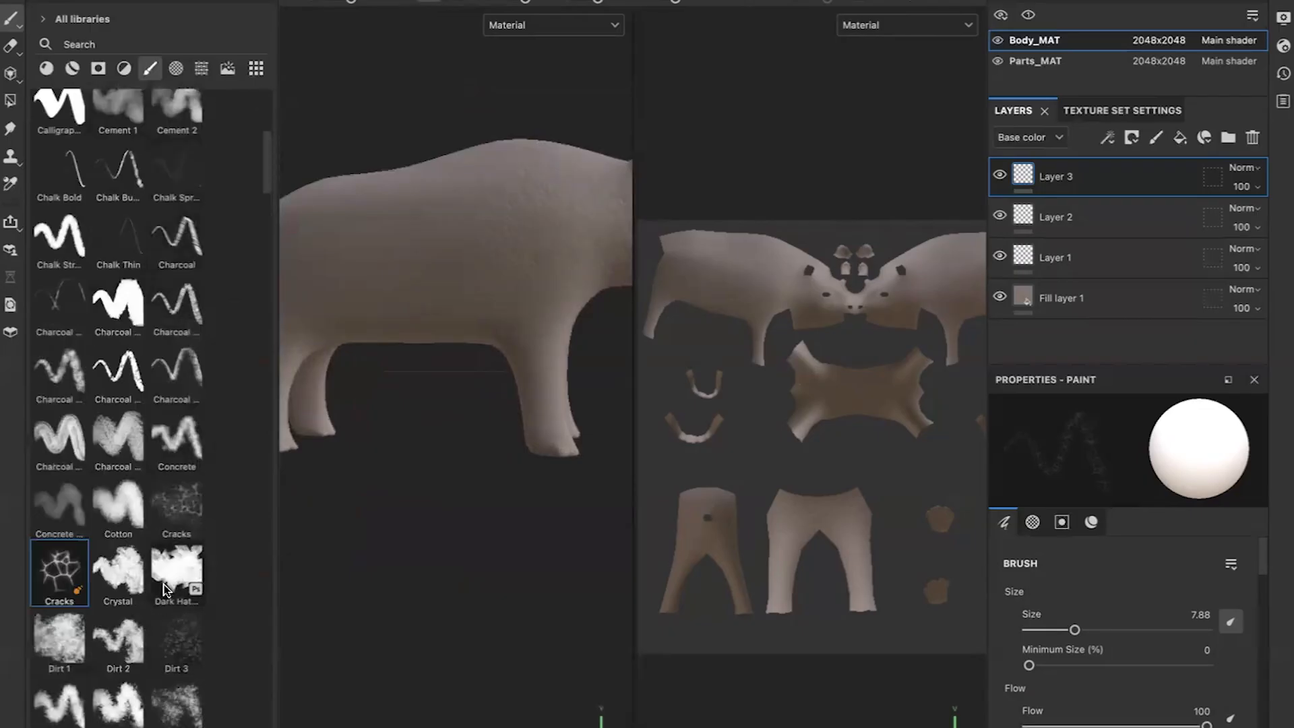
scroll(538, 395, "up", 2)
scroll(537, 395, "up", 4)
scroll(1153, 605, "down", 5)
Add a fill layer with only the height channel enabled and try to assign the Cracks brush to its height.
left_click(1180, 138)
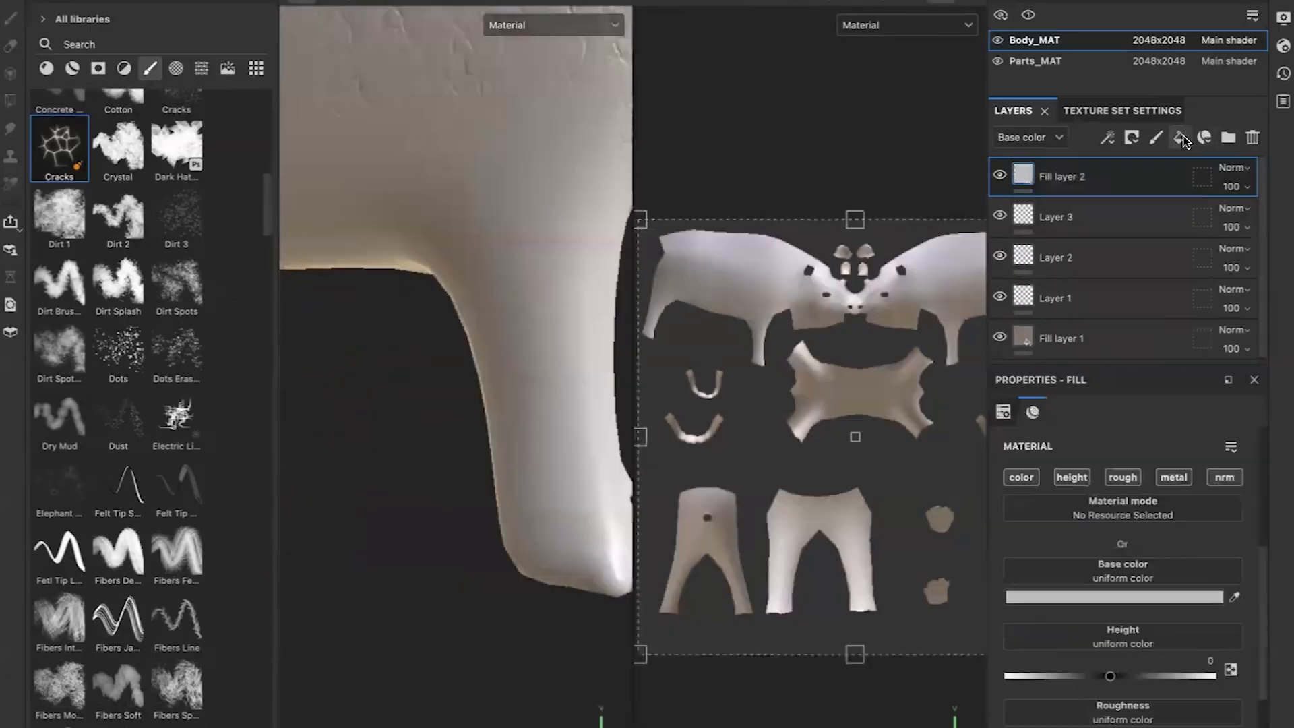
left_click(1073, 479, "alt")
left_click(1225, 481)
left_click(1225, 482)
left_click_drag(75, 141, 1113, 573)
scroll(1128, 588, "up", 4)
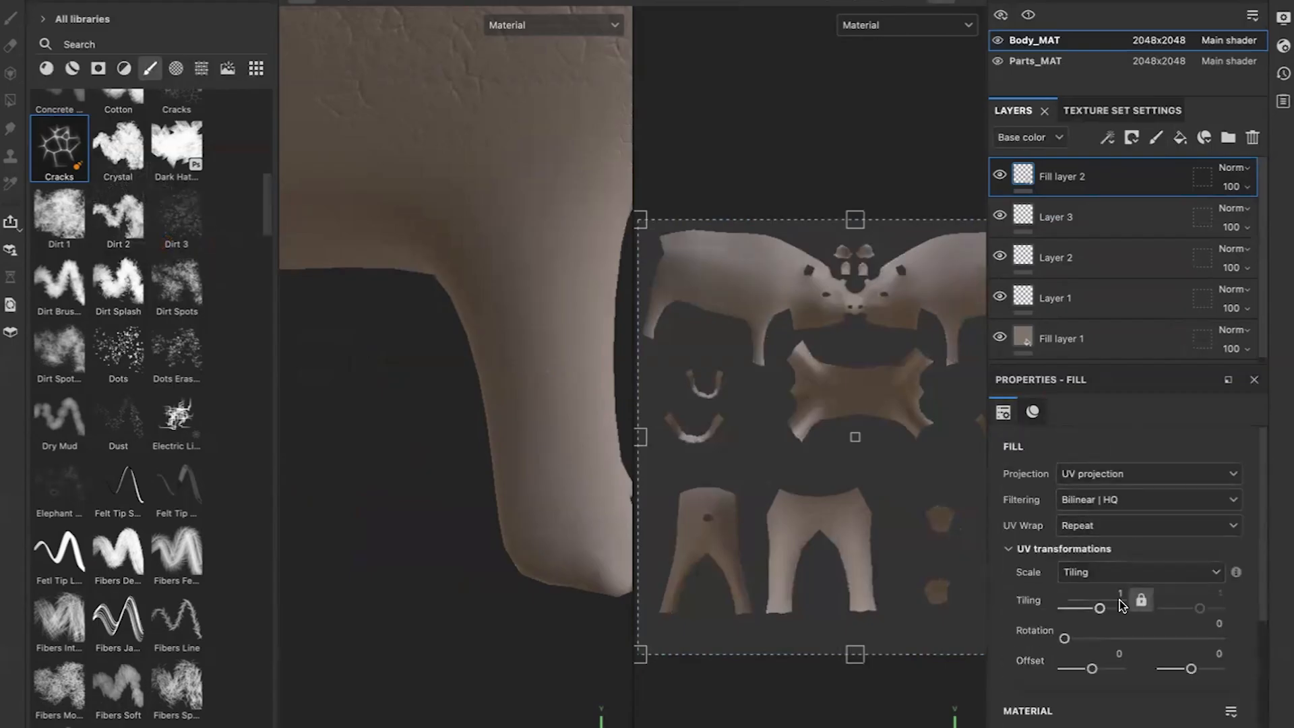
scroll(1120, 607, "down", 4)
Search the fill layer's material resources for "skin" and close the list without choosing one.
left_click(1052, 514)
type("skin")
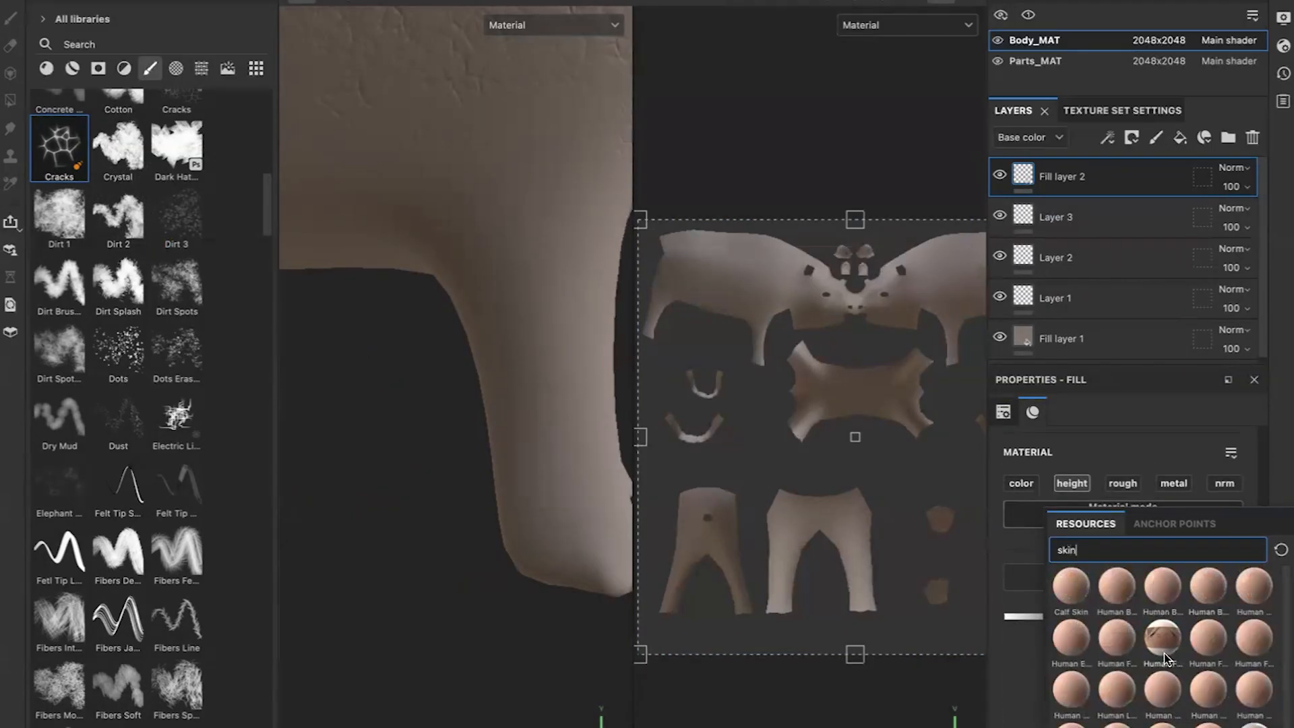
scroll(1162, 656, "down", 1)
scroll(1113, 708, "up", 1)
left_click_drag(1104, 552, 1046, 539)
Look through the material library for a surface suited to the rhino's skin.
left_click(38, 66)
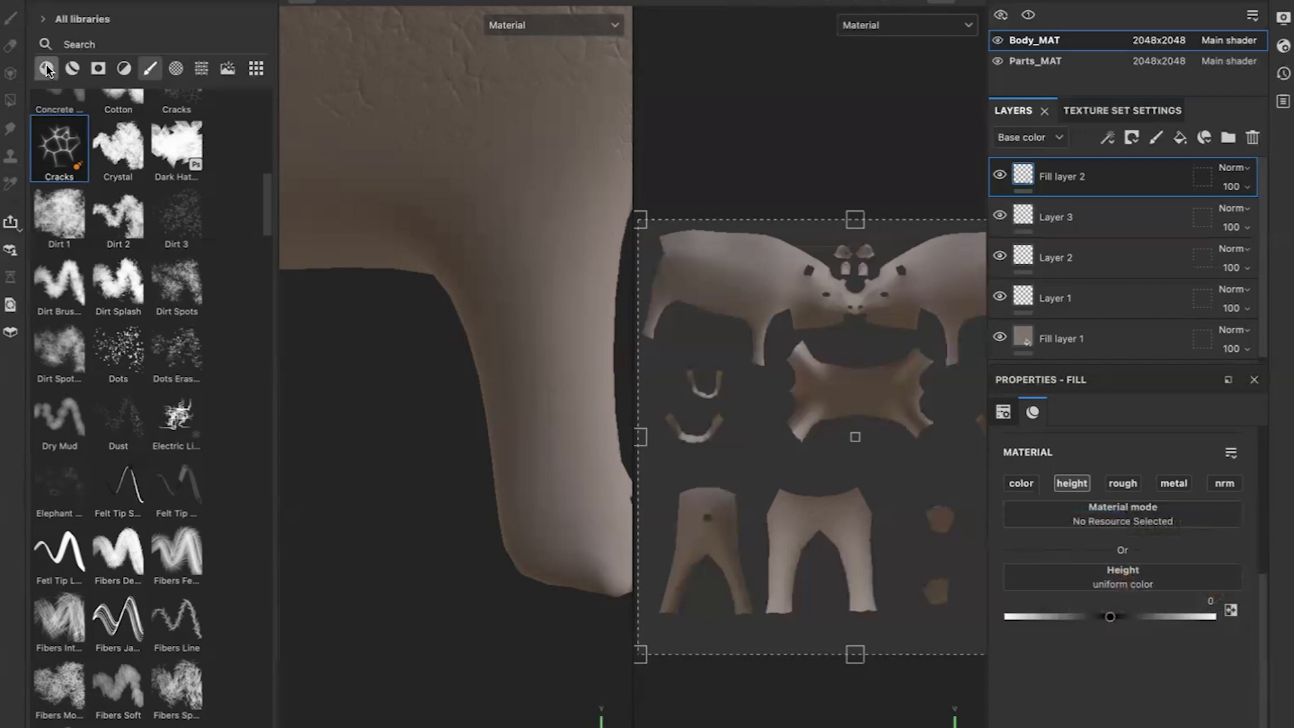
left_click(46, 68)
scroll(216, 357, "up", 10)
scroll(216, 358, "down", 7)
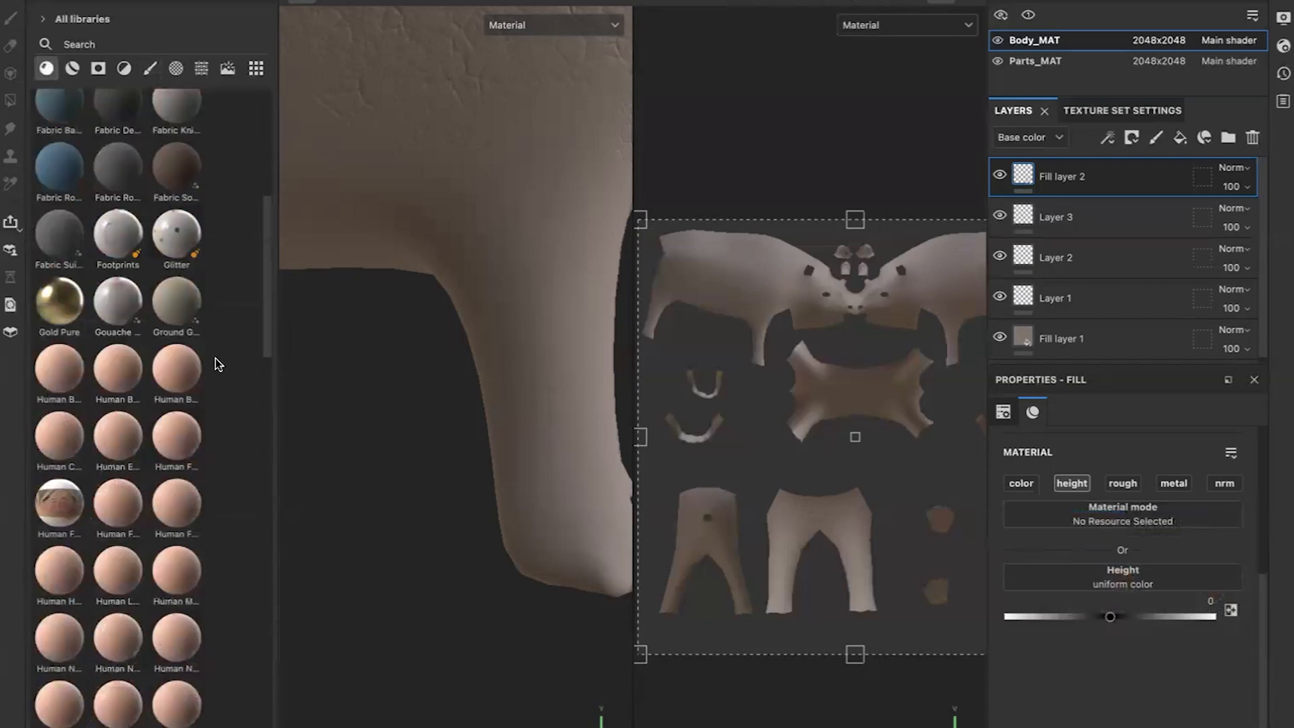
scroll(233, 379, "down", 15)
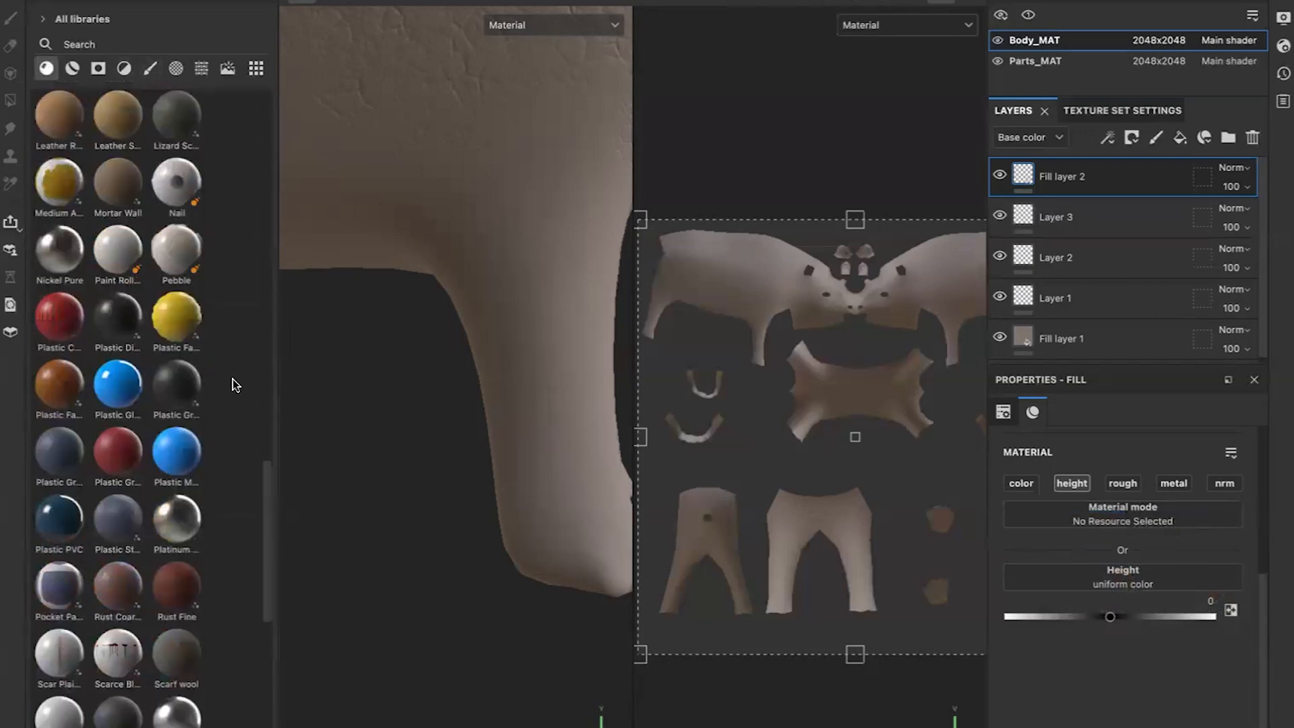
scroll(218, 455, "up", 12)
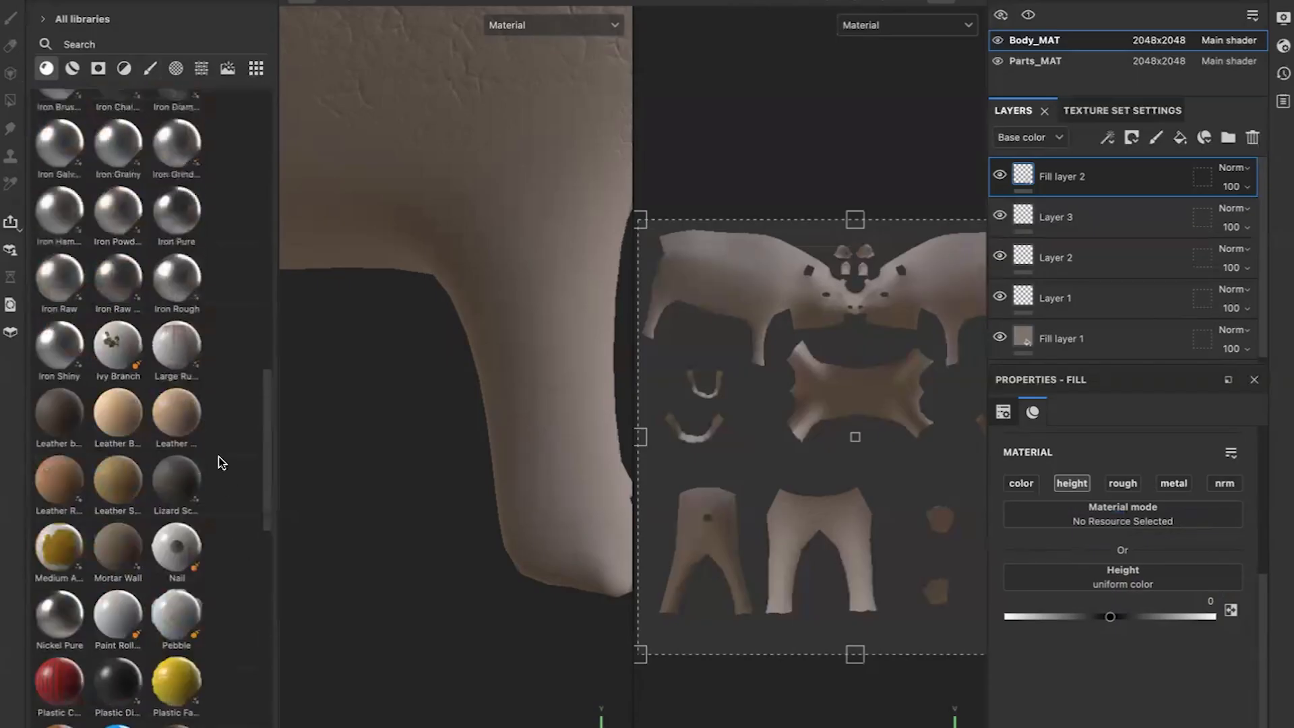
scroll(163, 192, "up", 6)
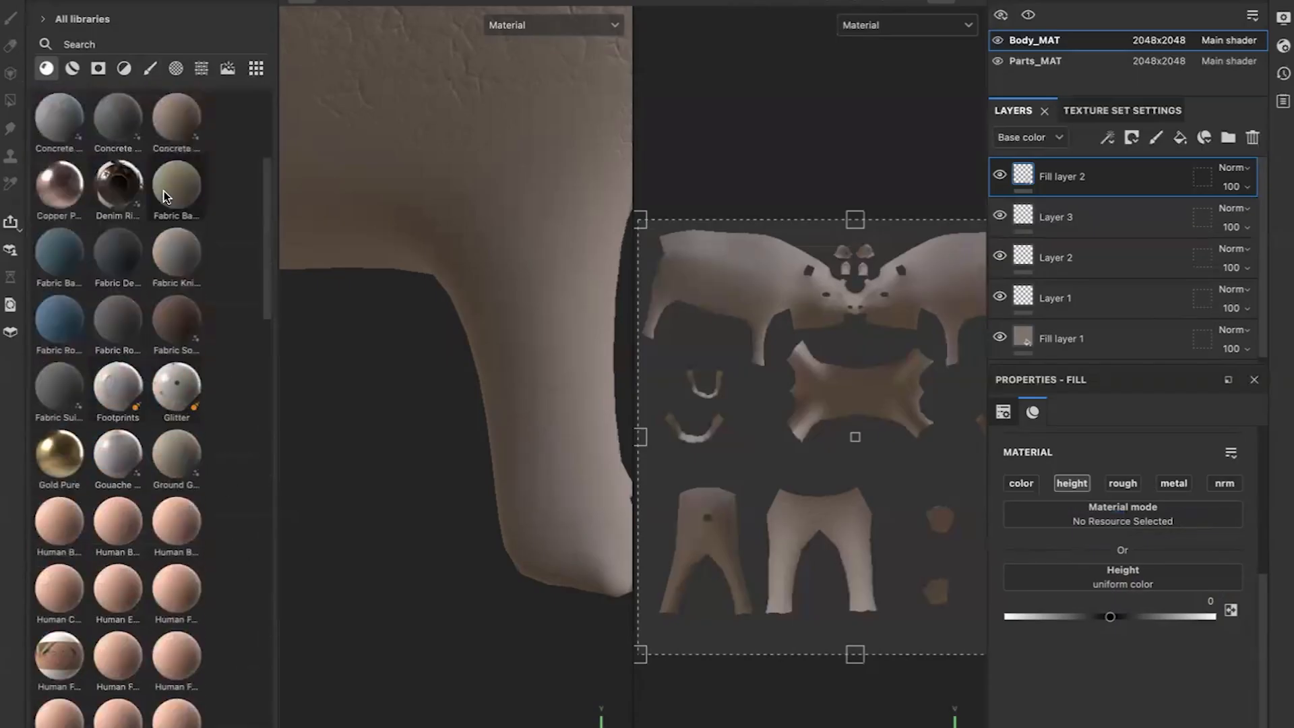
Browse the smart materials and search them for "skin".
left_click(74, 68)
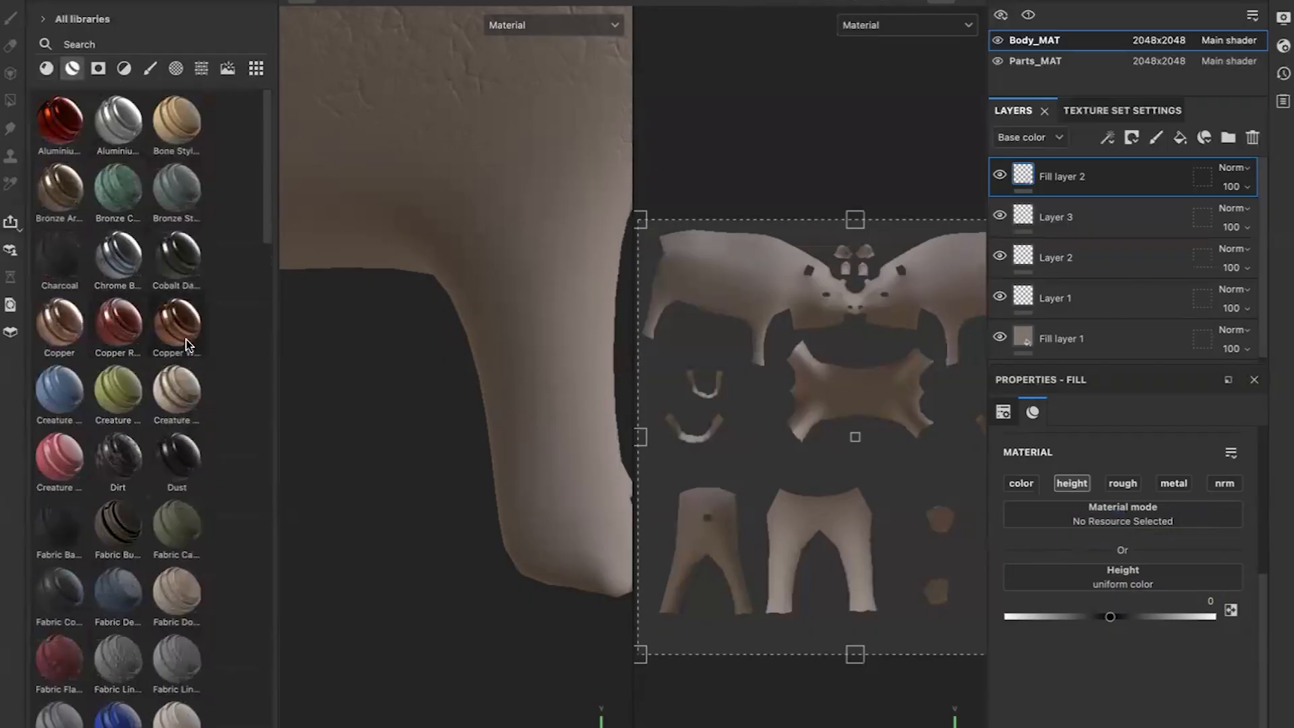
scroll(214, 348, "down", 5)
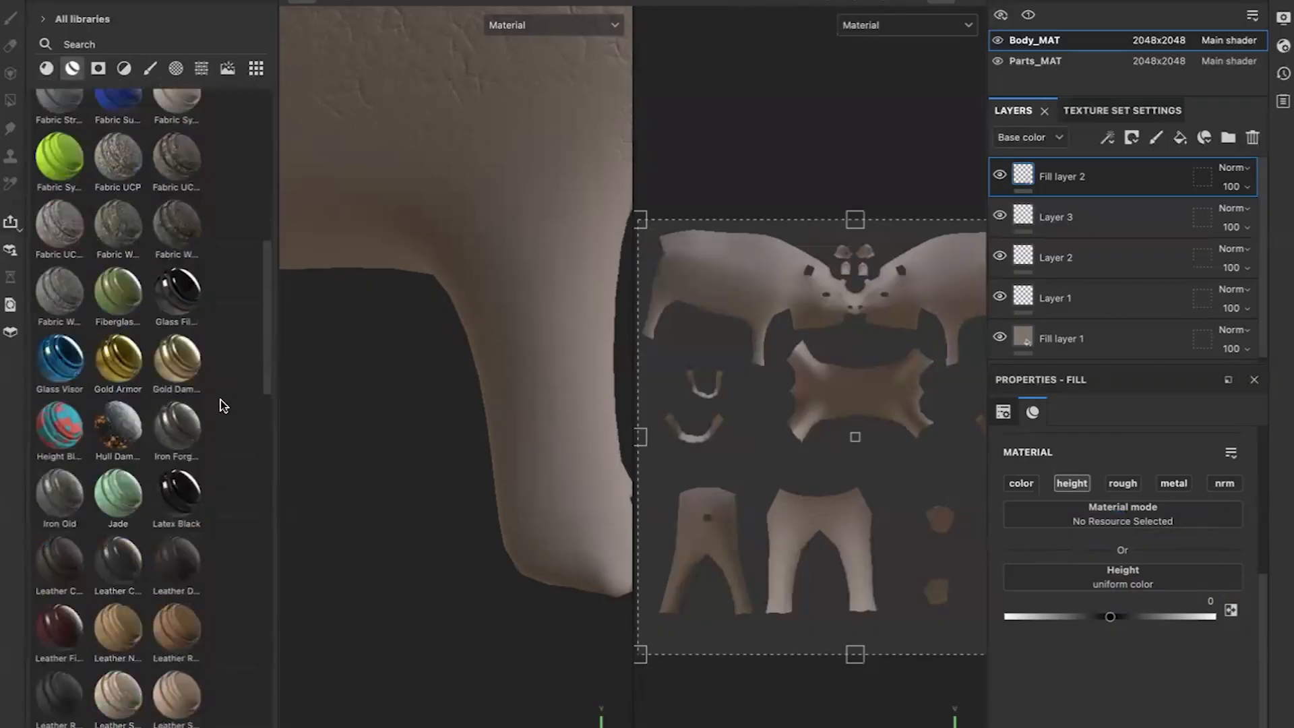
scroll(220, 403, "down", 3)
type("skin")
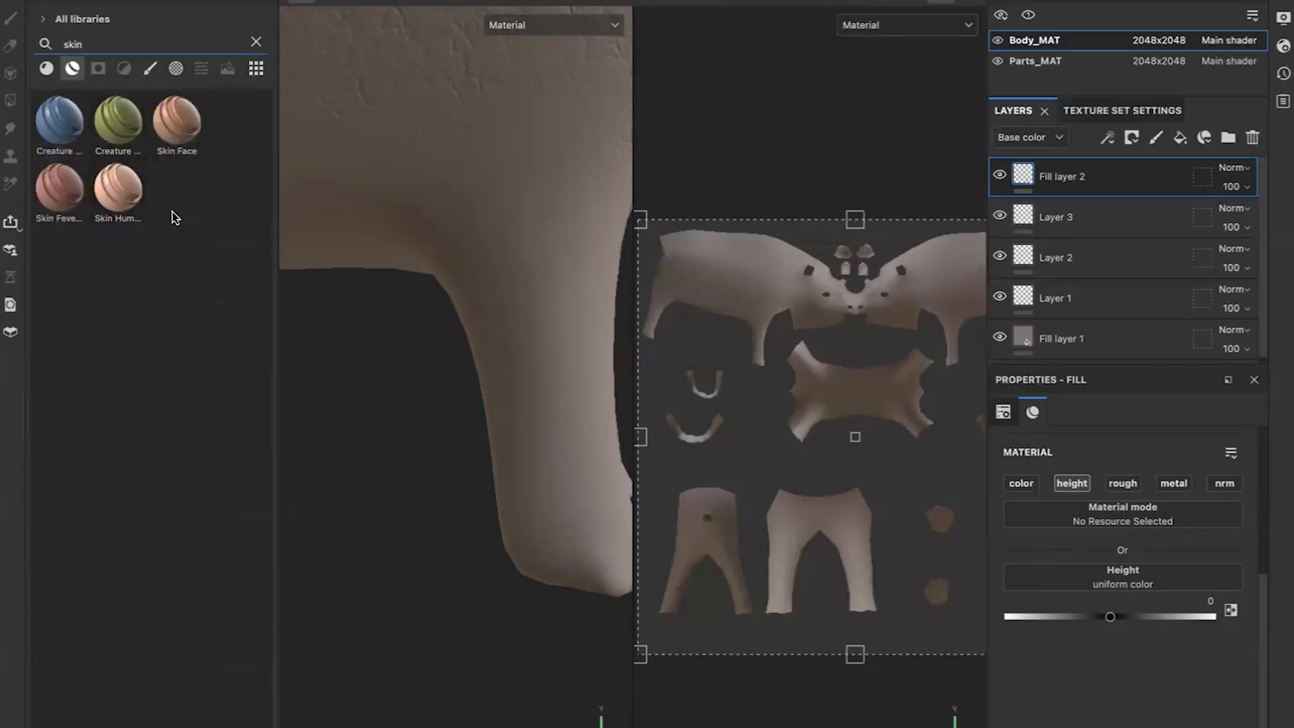
Add the Skin Human Simple smart material to the body and move it beneath Fill layer 1 in the layer stack.
left_click_drag(106, 195, 513, 321)
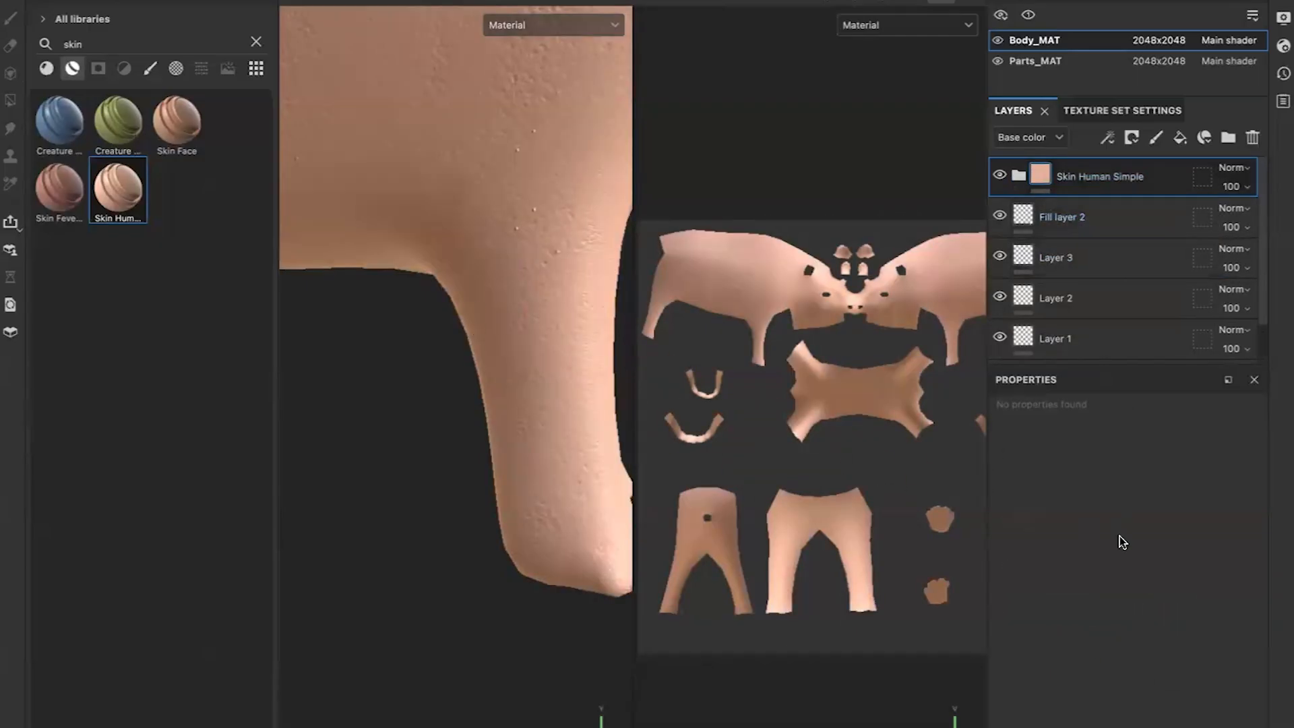
scroll(476, 238, "down", 3)
scroll(475, 238, "down", 3)
scroll(1176, 254, "down", 3)
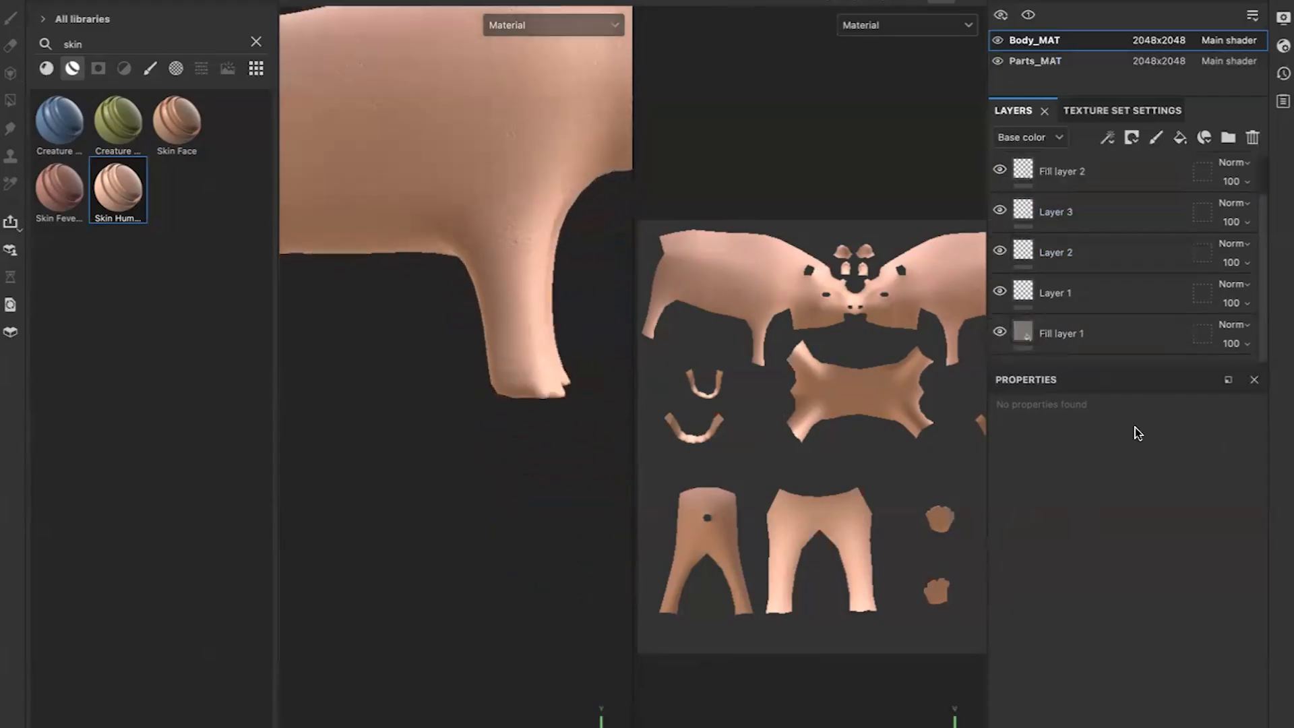
scroll(1109, 236, "up", 3)
left_click_drag(1092, 170, 1105, 335)
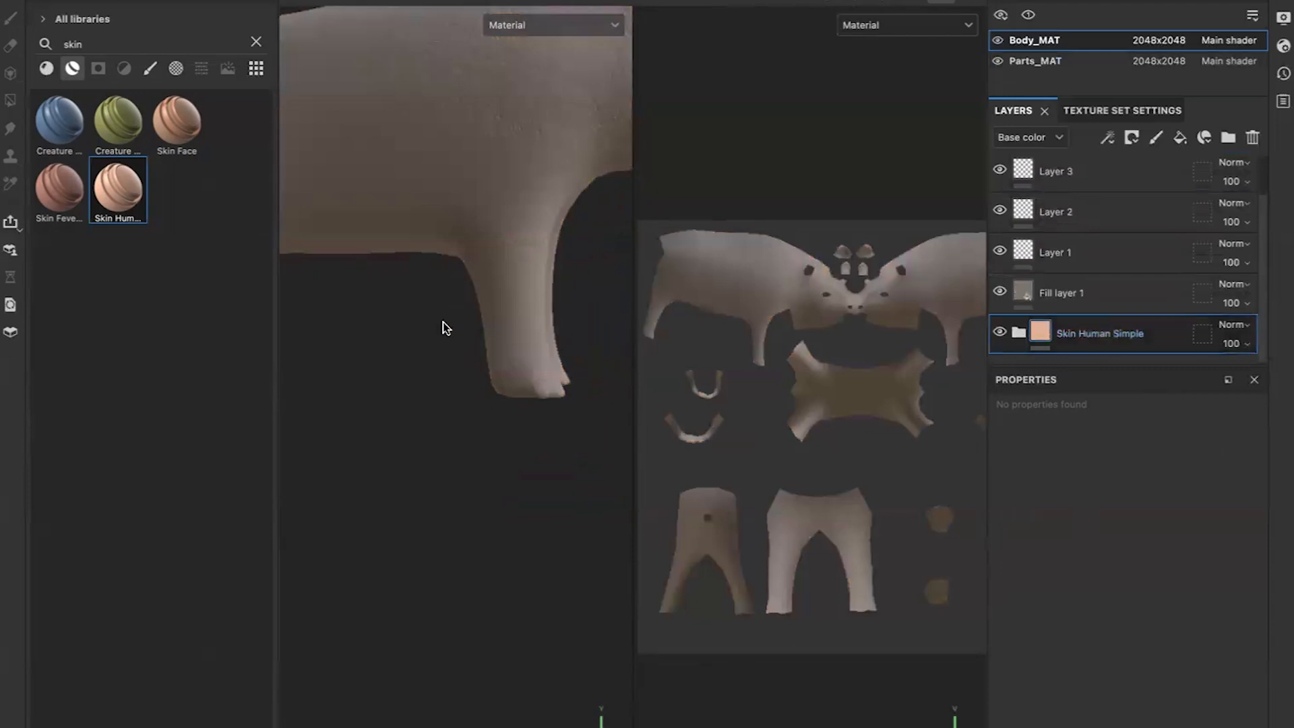
Examine the skin relief on the rhino's legs, flank and shoulder up close and from several angles.
scroll(444, 313, "up", 3)
scroll(447, 309, "down", 5)
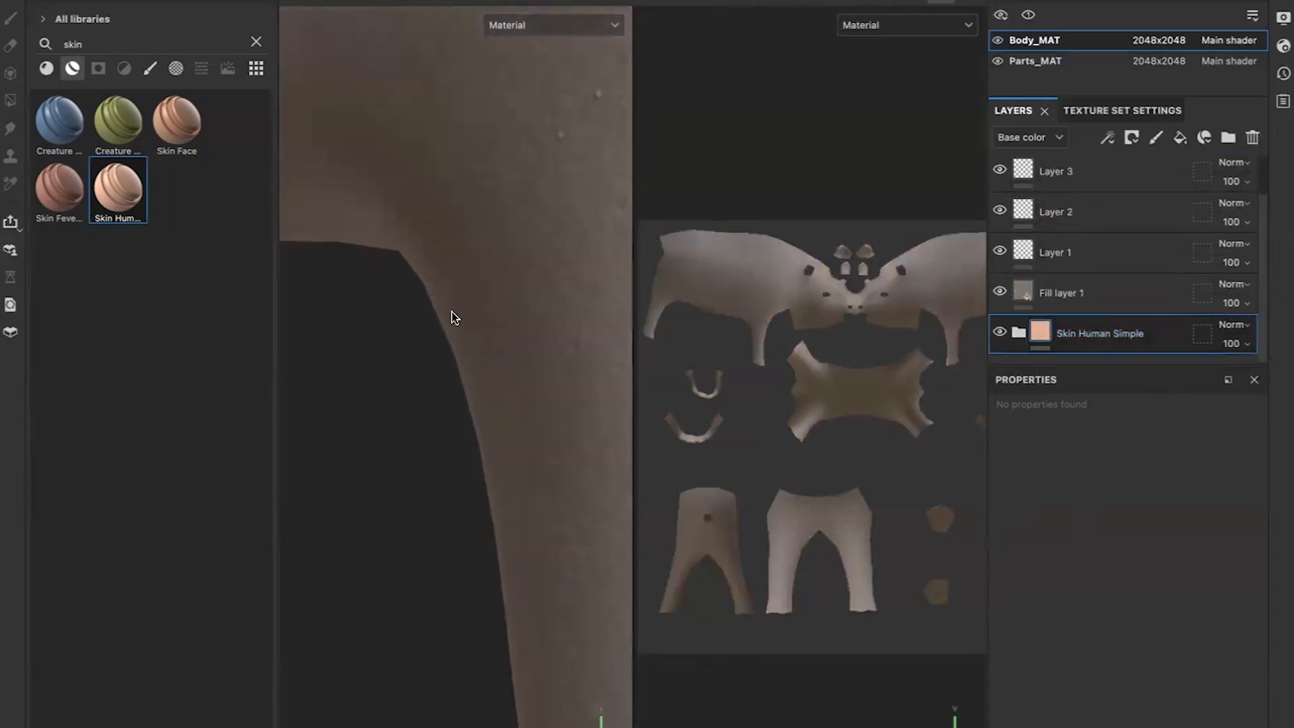
middle_click_drag(444, 352, 362, 523, "alt")
scroll(348, 459, "down", 4)
scroll(377, 390, "down", 5)
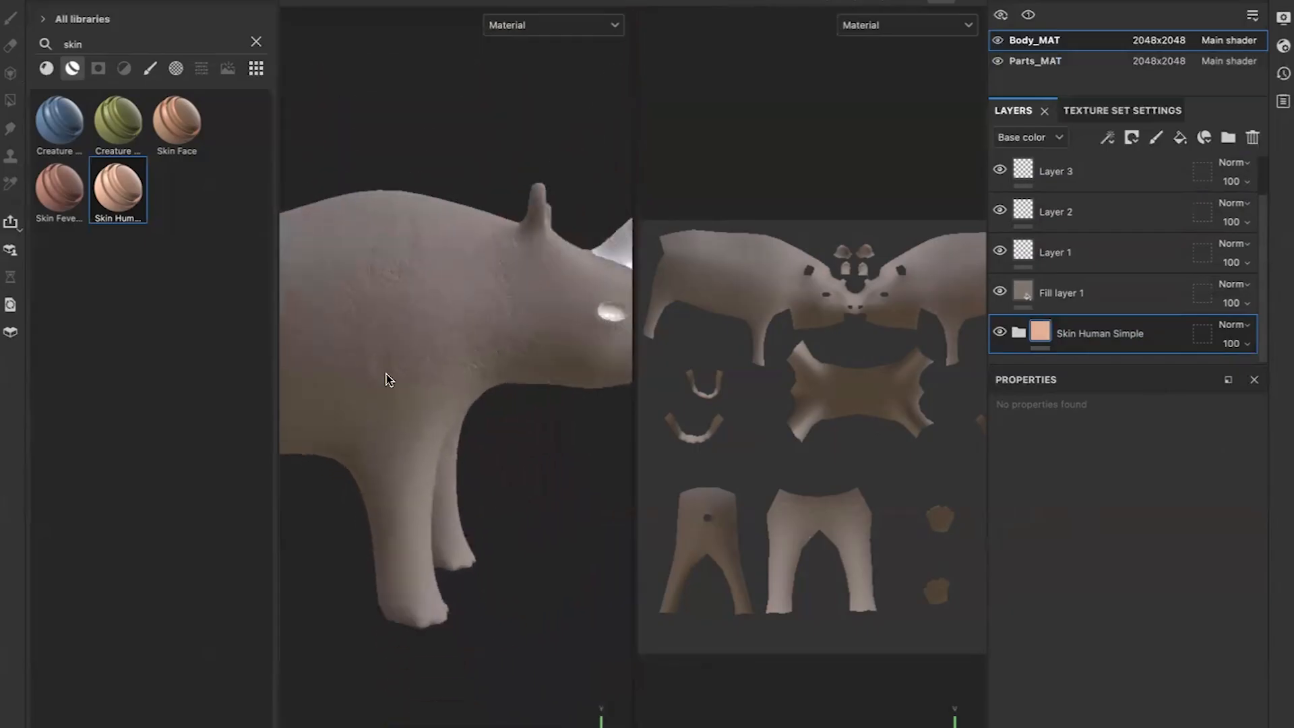
scroll(408, 330, "up", 8)
scroll(442, 275, "down", 6)
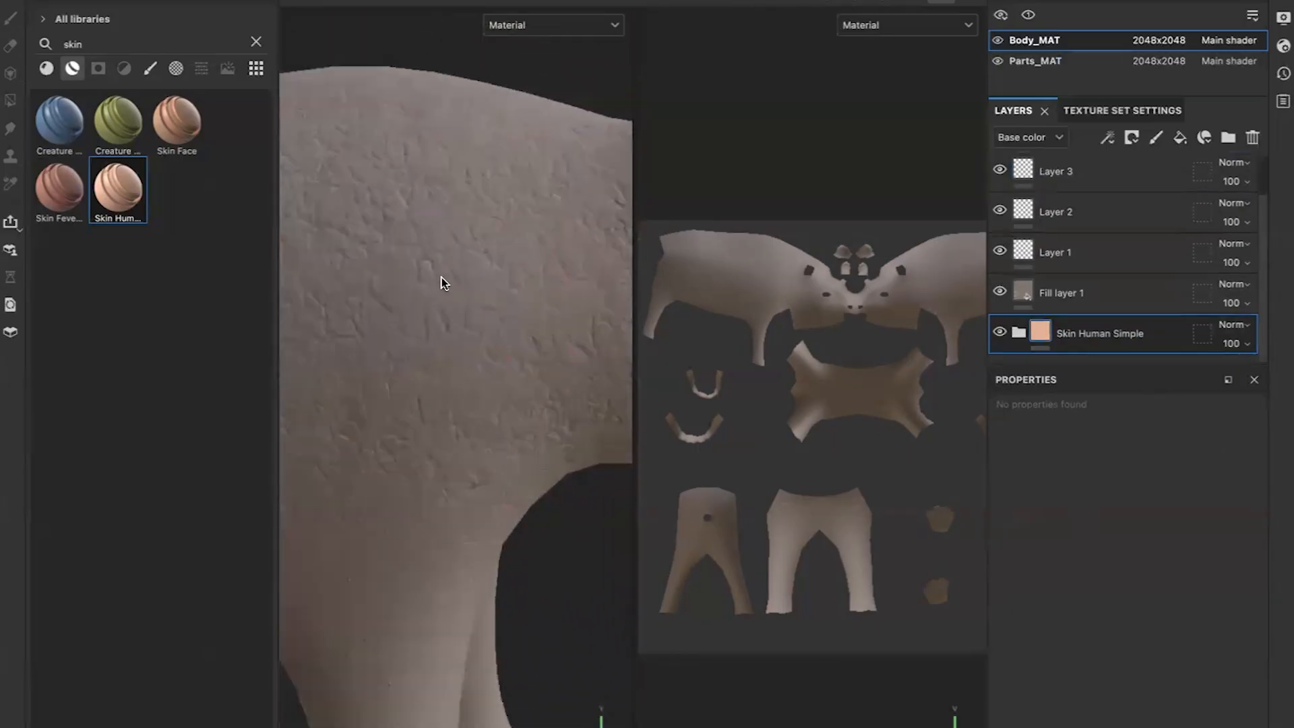
left_click_drag(431, 321, 517, 211, "alt")
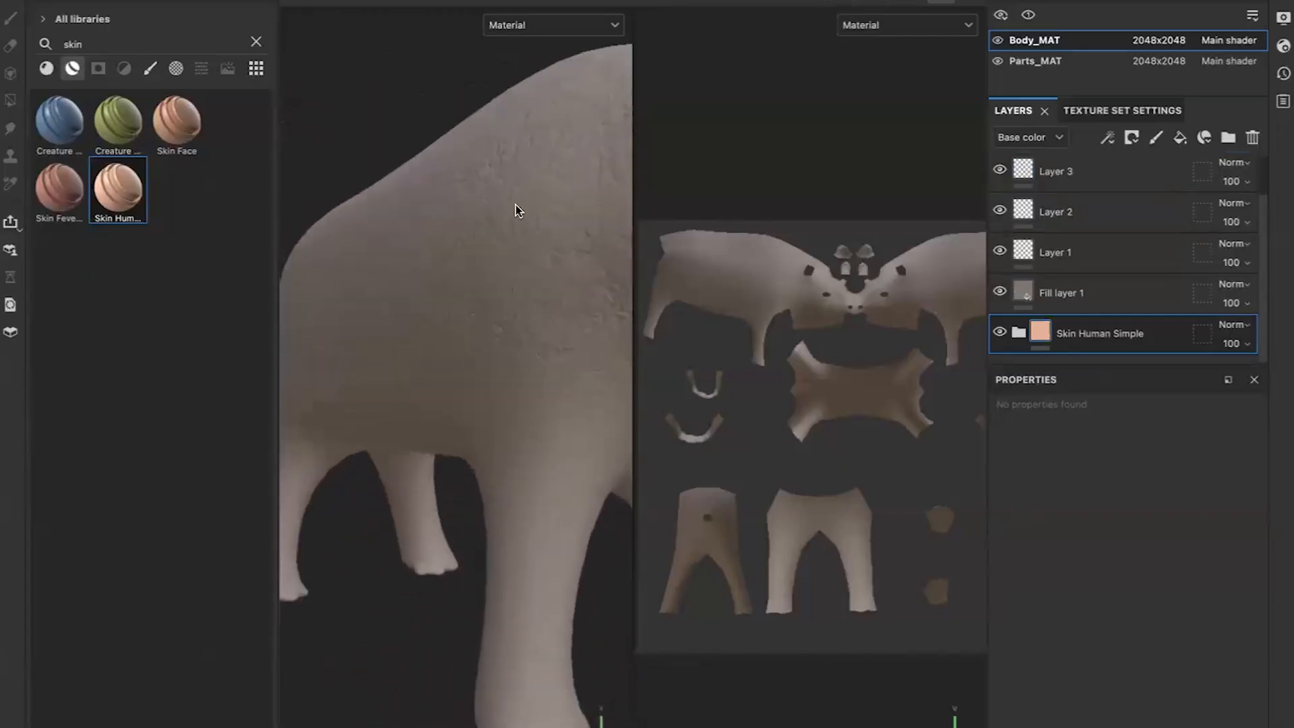
right_click_drag(517, 211, 394, 318, "alt")
middle_click_drag(393, 318, 495, 308, "alt")
scroll(459, 331, "up", 8)
scroll(456, 345, "down", 4)
left_click_drag(442, 332, 500, 331, "alt")
scroll(500, 331, "down", 3)
middle_click_drag(501, 330, 486, 344, "alt")
left_click_drag(486, 344, 400, 359, "alt")
middle_click_drag(400, 360, 338, 328, "alt")
scroll(343, 341, "up", 4)
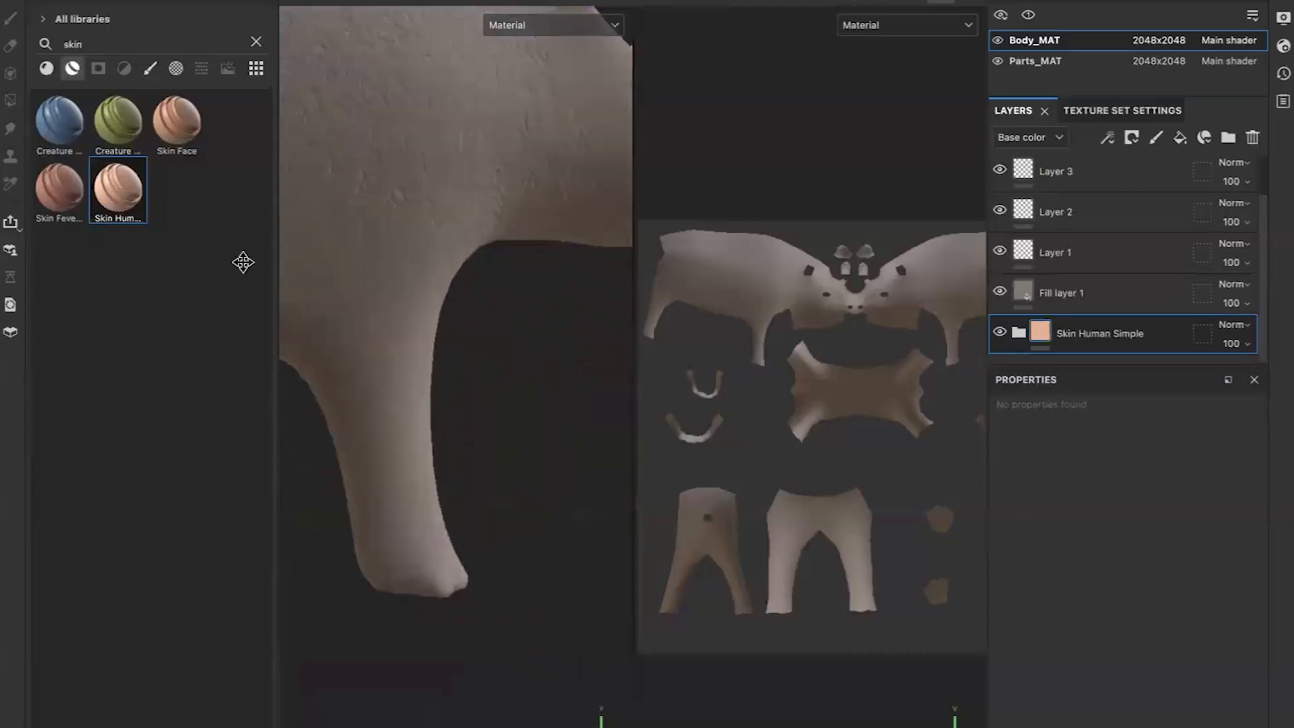
Filter the "skin" search to brushes and choose the Elephant skin brush.
left_click(150, 70)
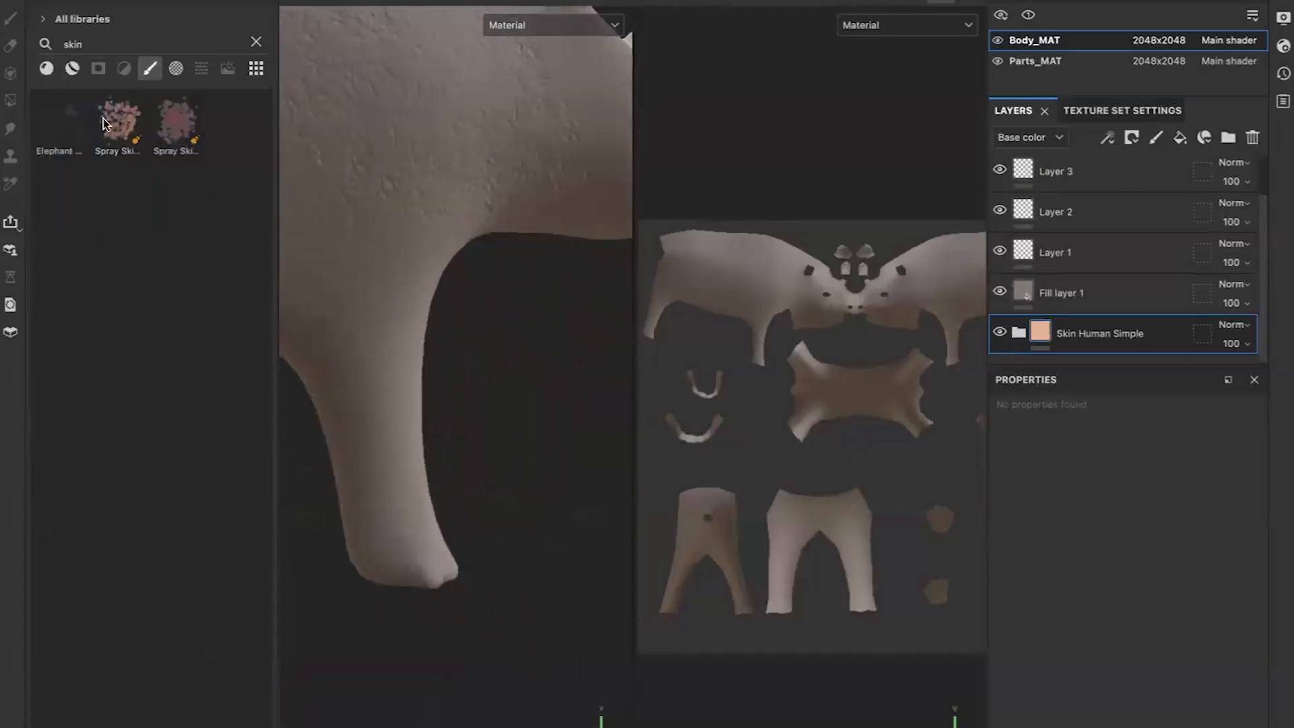
left_click(127, 71)
left_click(127, 71)
left_click(75, 122)
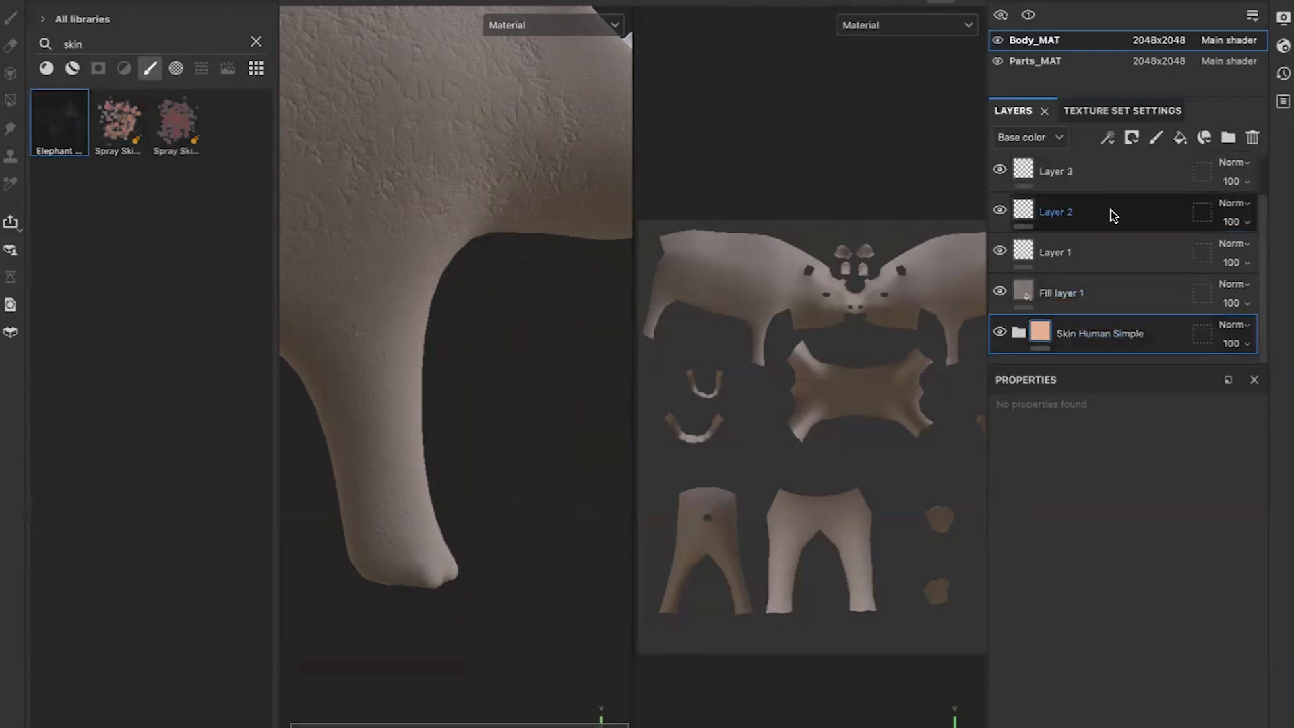
Select Fill layer 2 and disable its height channel.
scroll(1111, 209, "up", 2)
left_click(1100, 188)
scroll(1210, 516, "up", 3)
scroll(1209, 516, "down", 2)
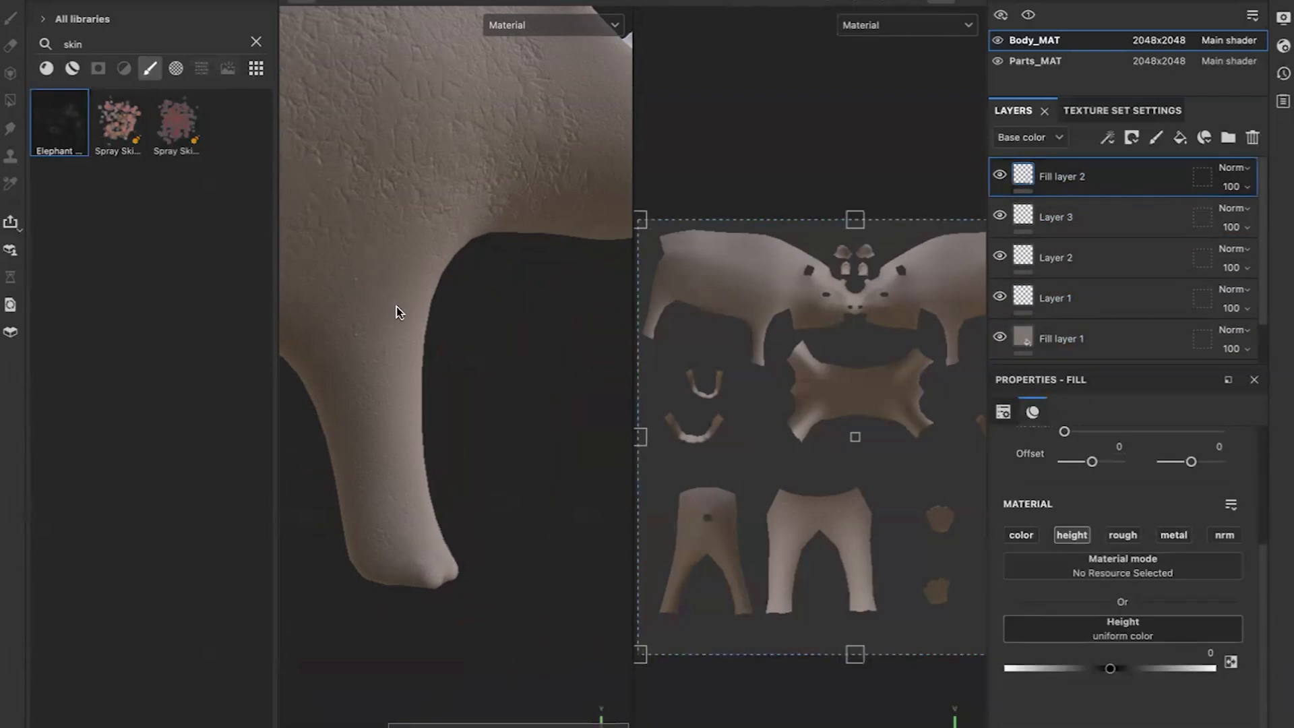
scroll(1092, 627, "up", 3)
scroll(1092, 627, "down", 1)
scroll(1079, 606, "up", 1)
left_click(1031, 411)
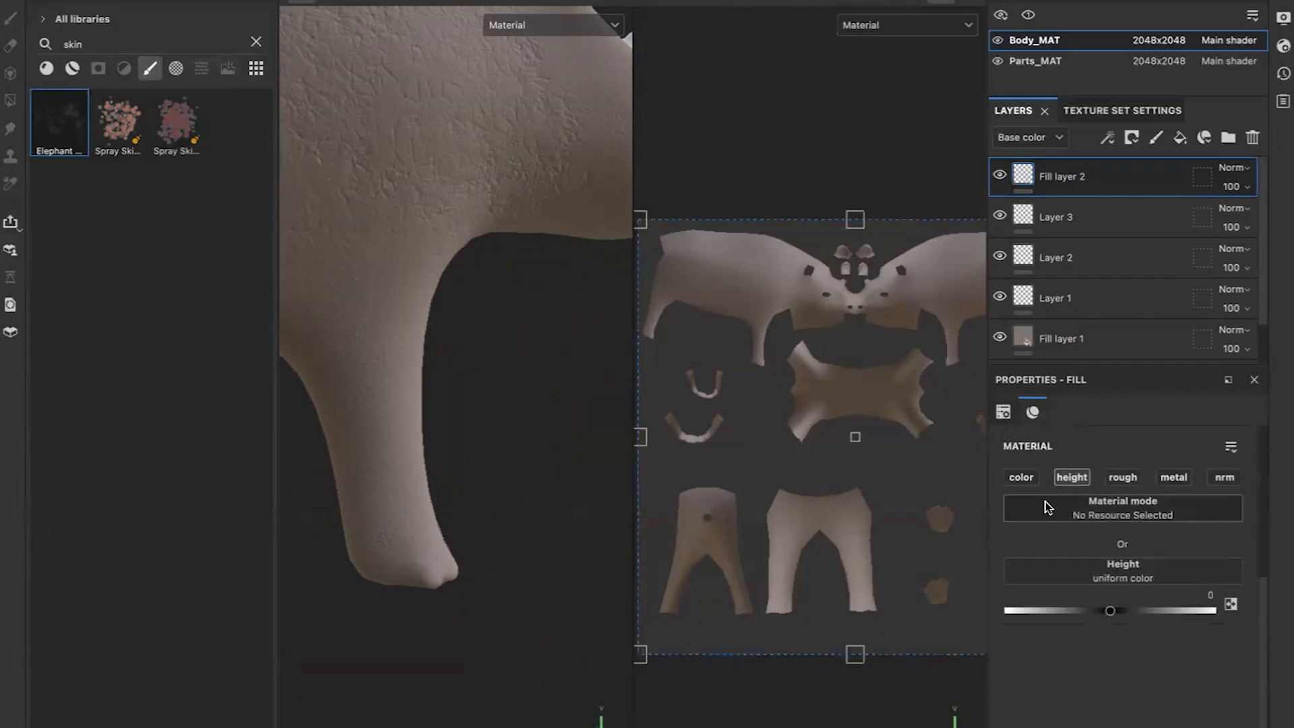
left_click(1060, 480)
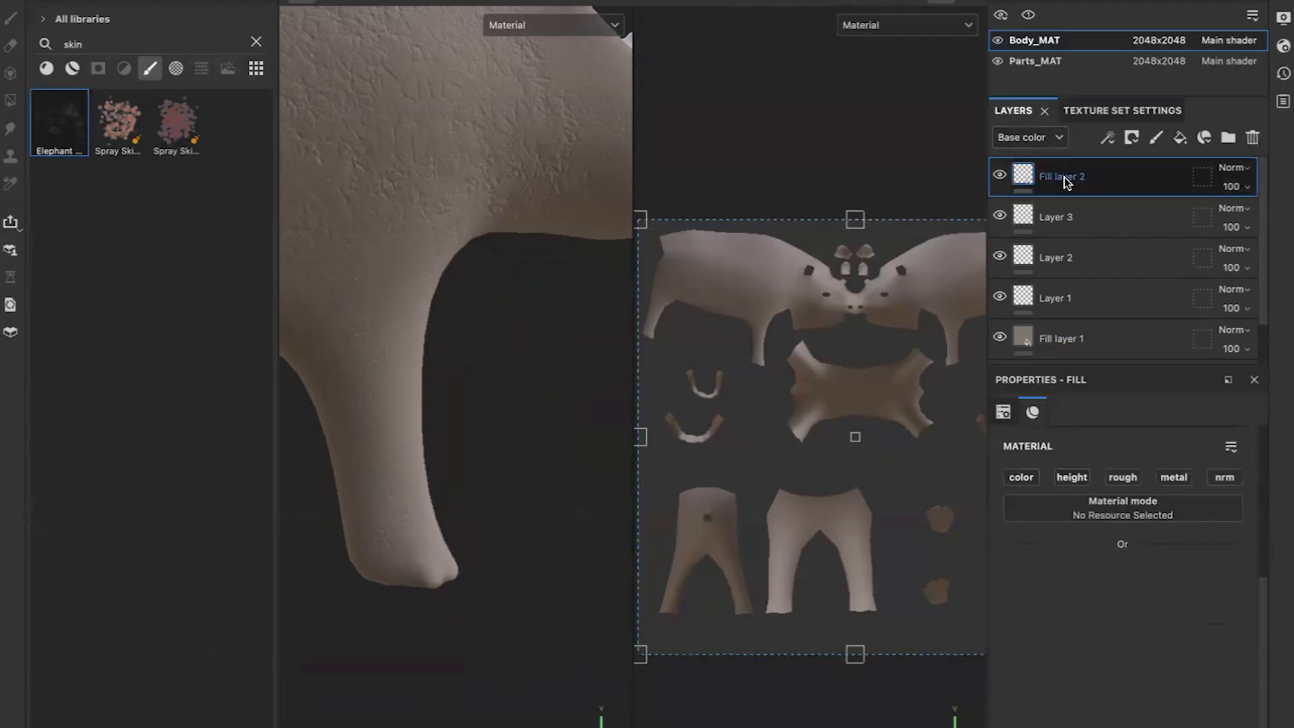
Load the Elephant skin brush on Layer 3 and paint skin detail on the upper front leg.
left_click(1061, 215)
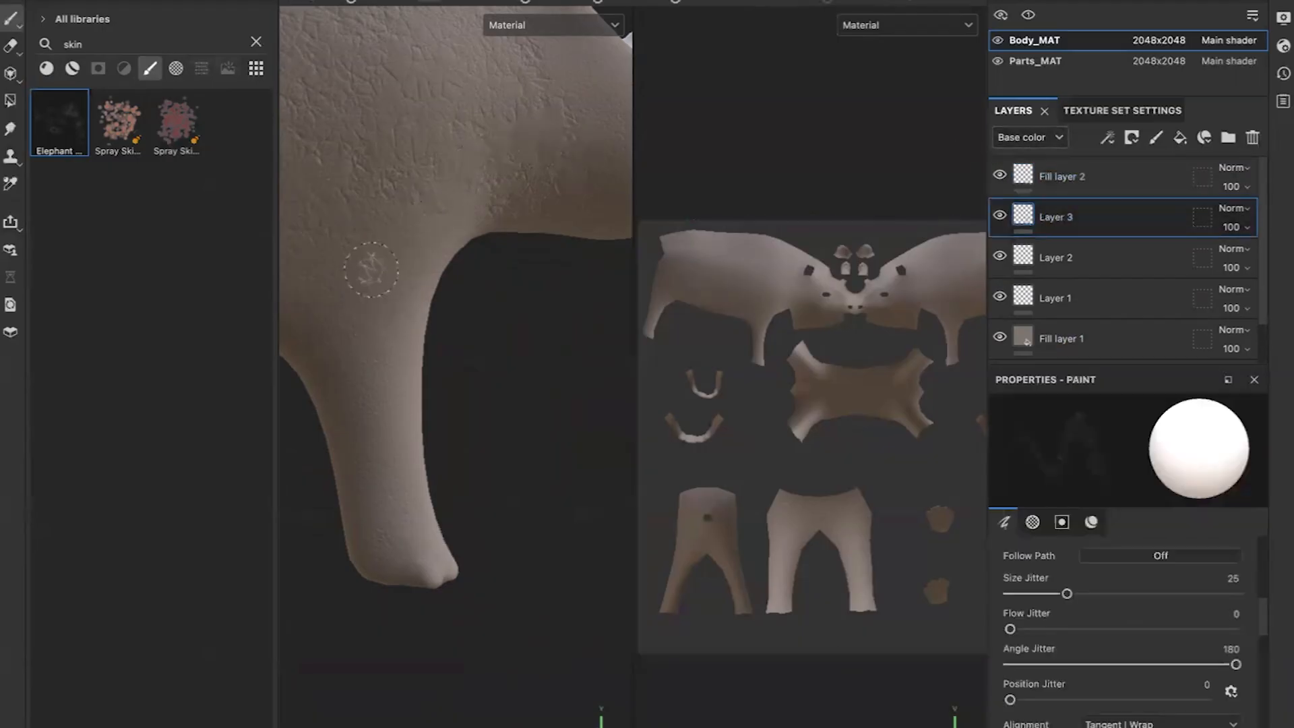
scroll(1117, 627, "up", 6)
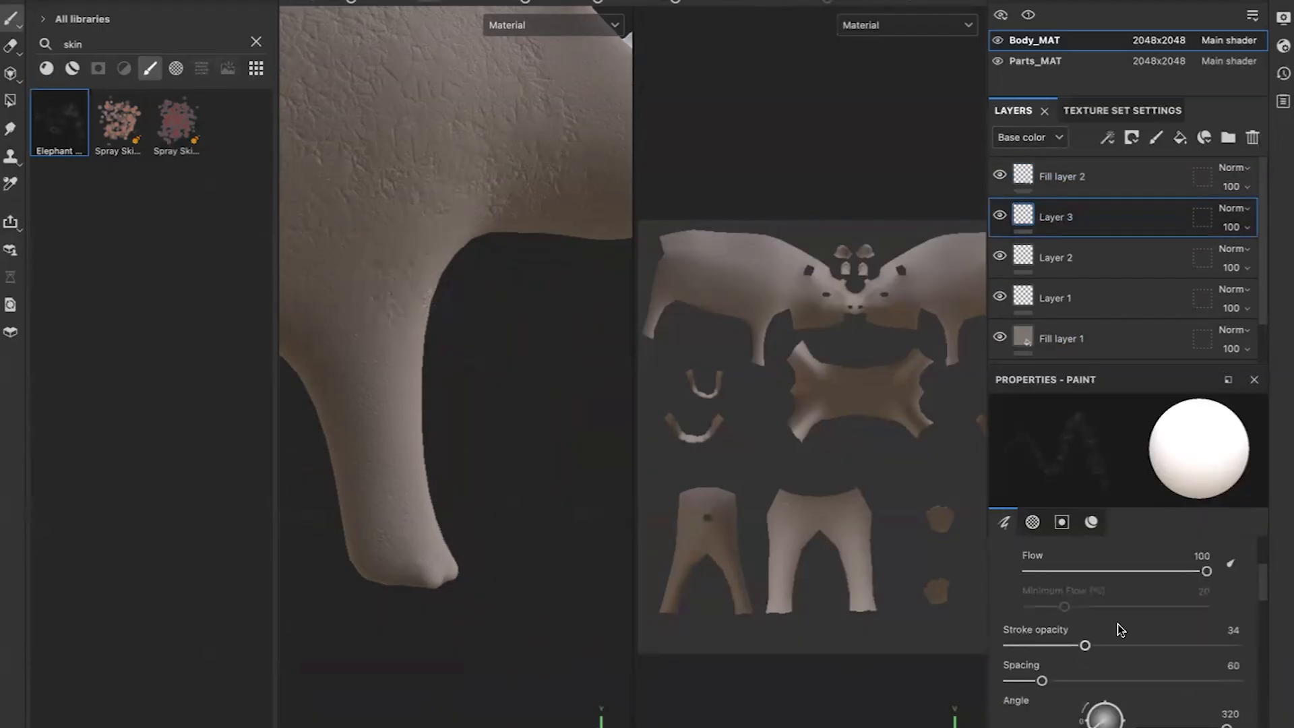
left_click(75, 144)
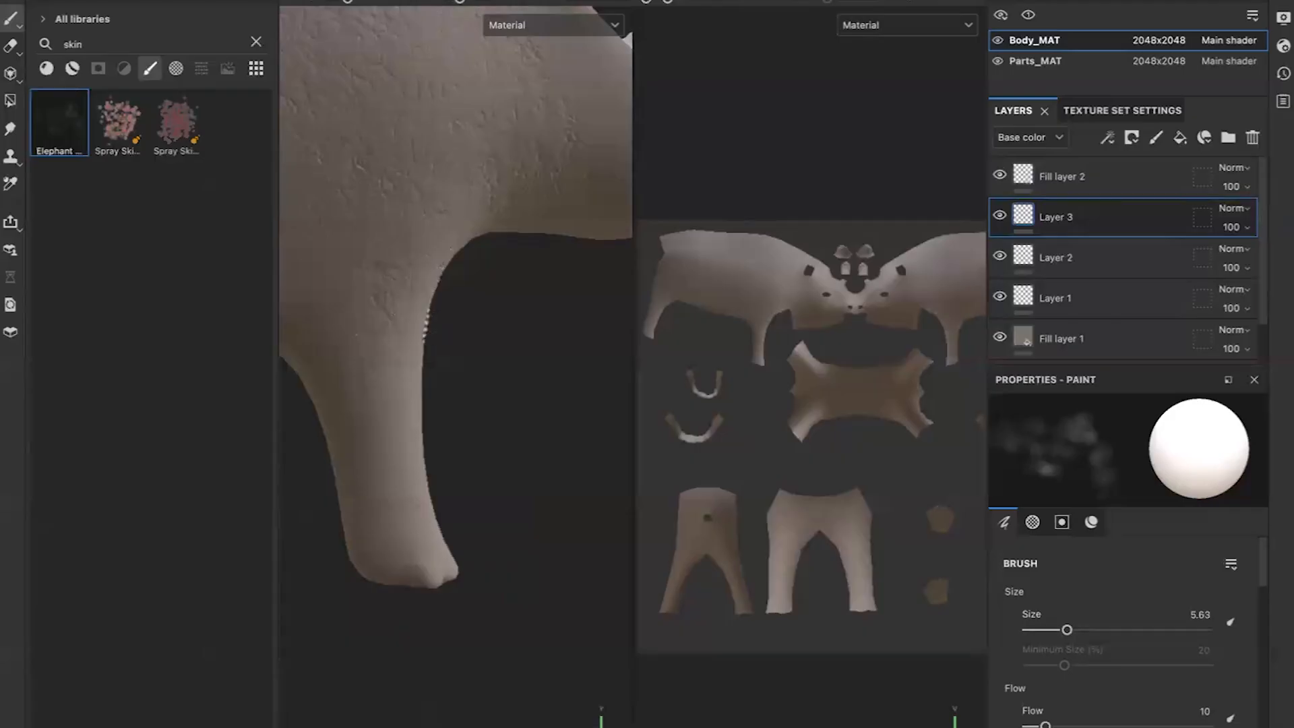
scroll(408, 332, "up", 2)
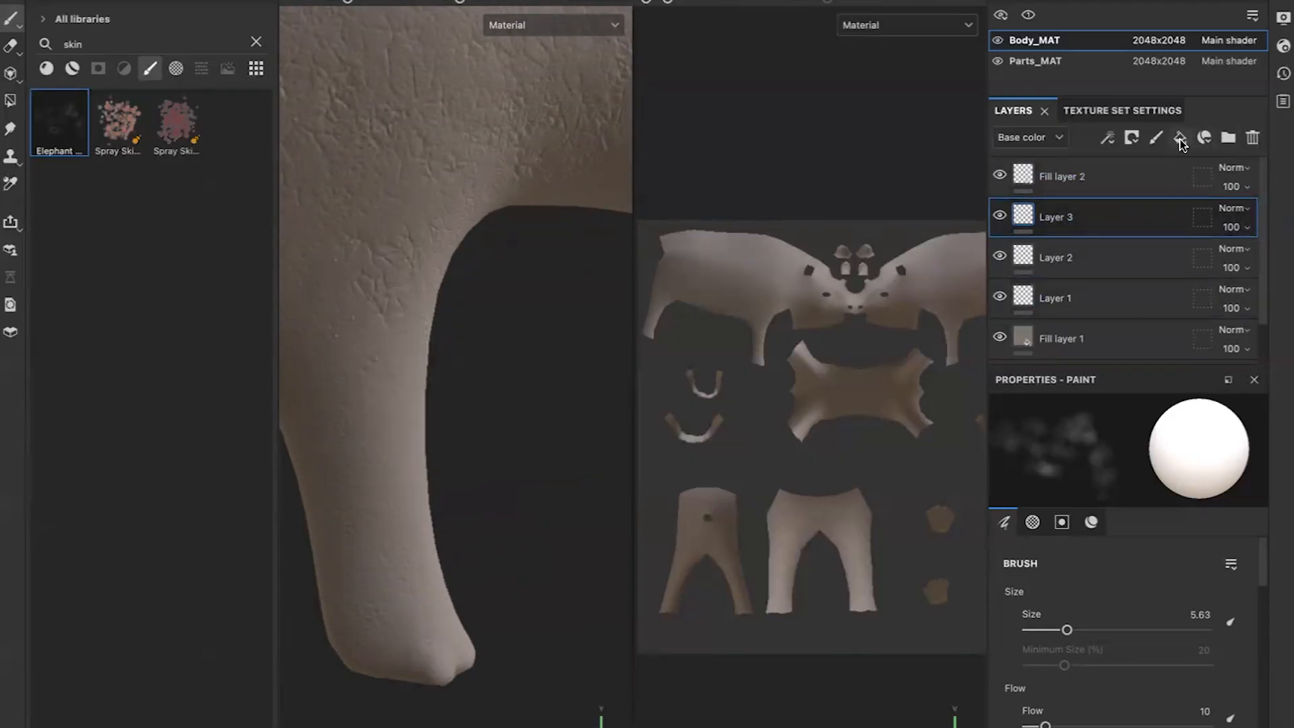
Add a paint layer above Layer 3 and limit its brush to the height channel with a height of 0.4612.
left_click(1156, 139)
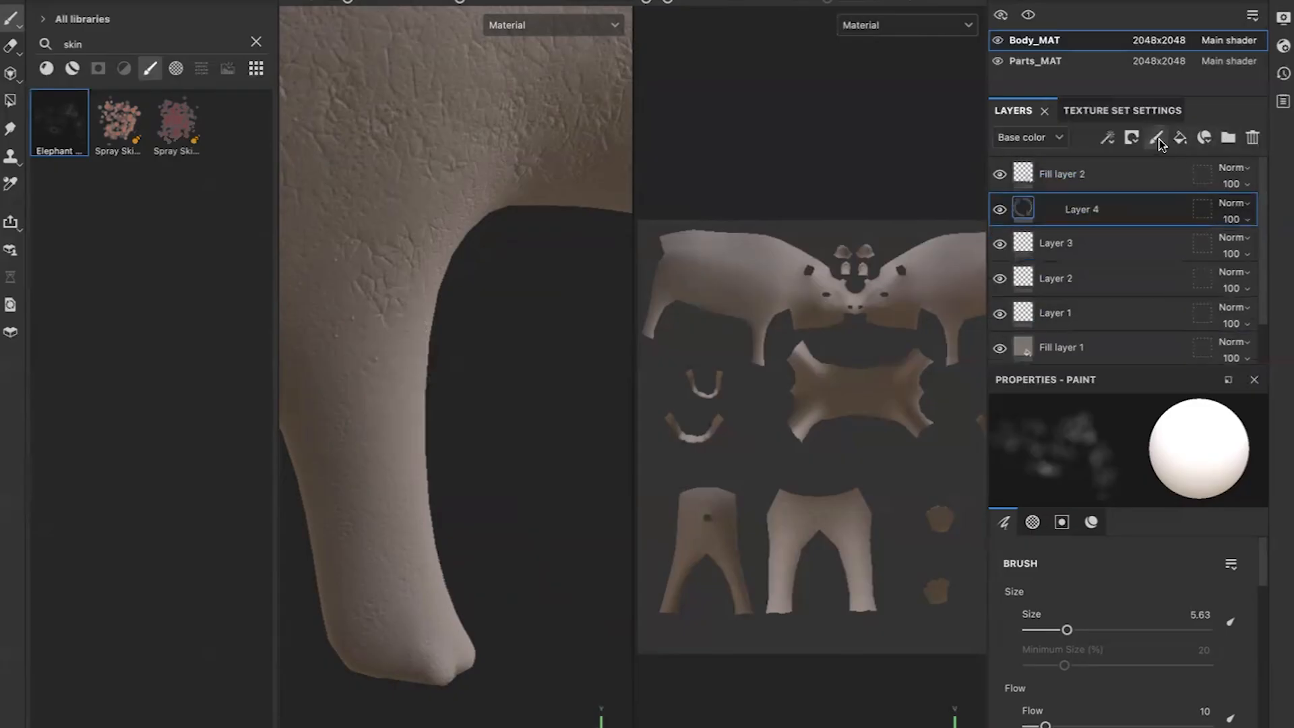
scroll(1108, 681, "down", 3)
scroll(1108, 681, "down", 10)
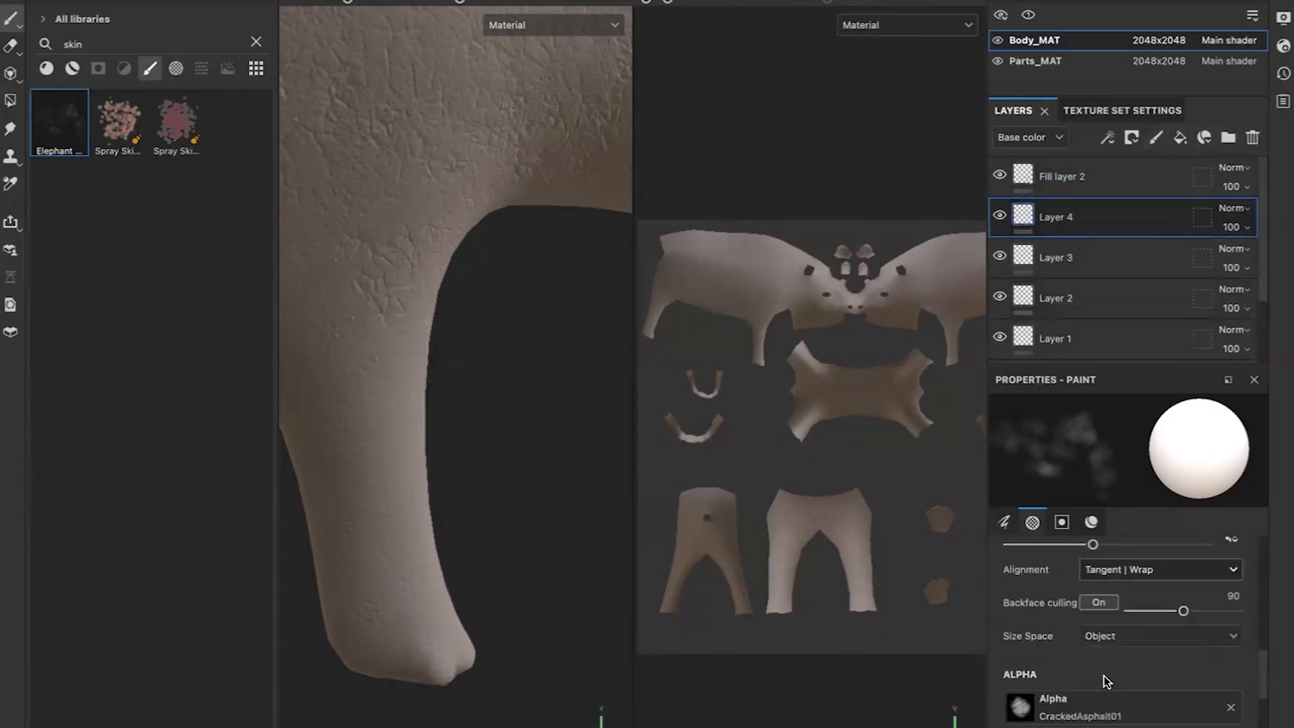
left_click_drag(1157, 721, 1160, 721)
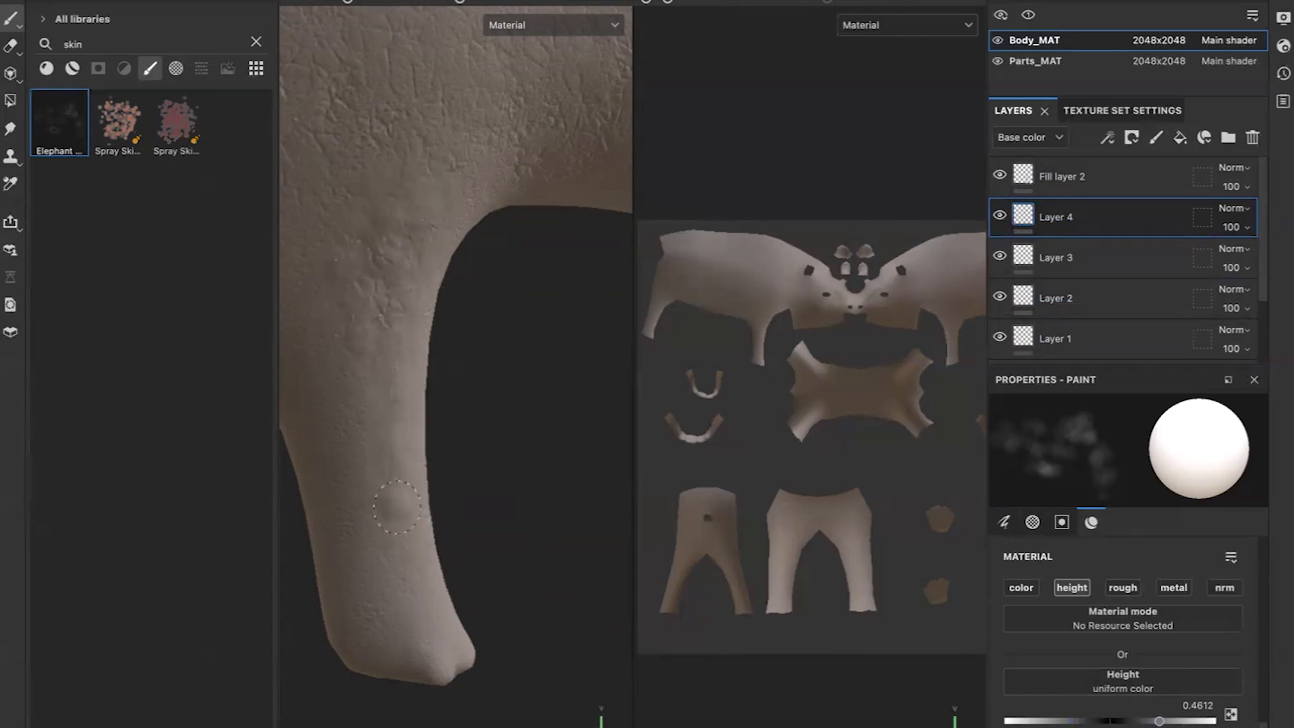
Paint raised elephant-skin relief along the near front leg and up to the shoulder on Layer 4.
scroll(335, 299, "down", 3)
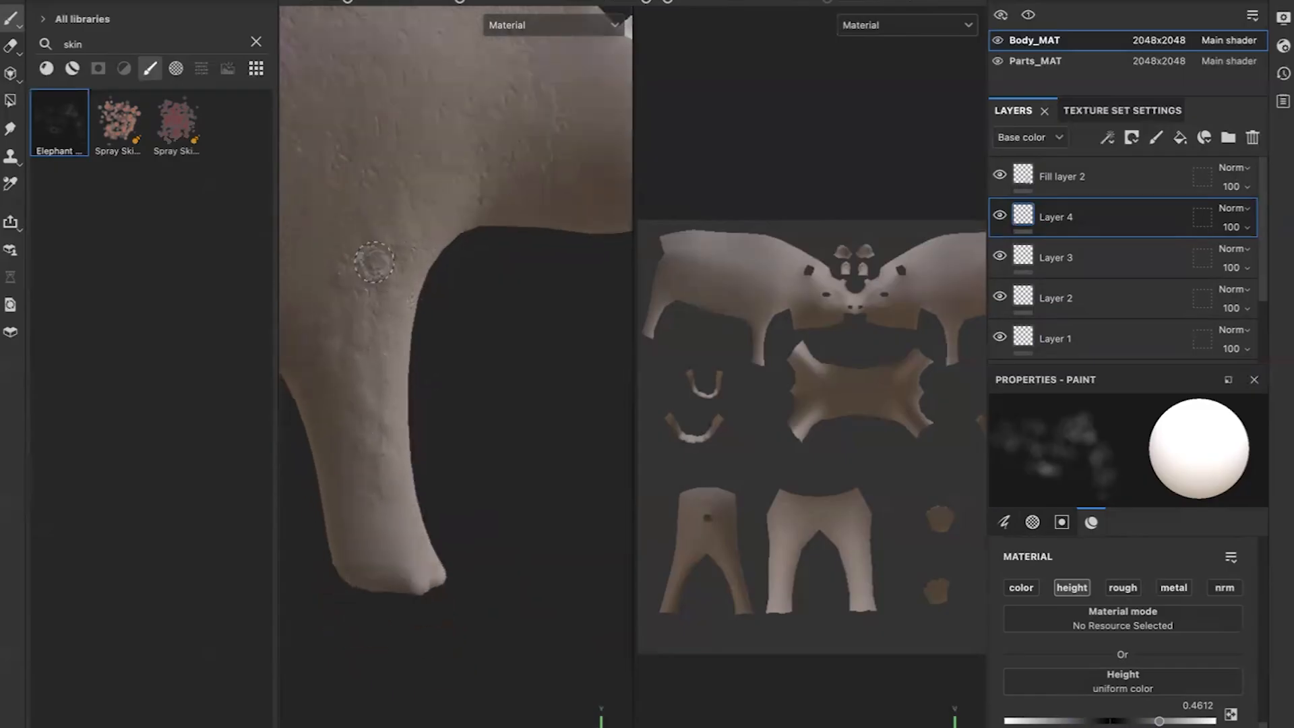
middle_click_drag(374, 262, 434, 243, "alt")
left_click_drag(348, 399, 412, 348, "alt")
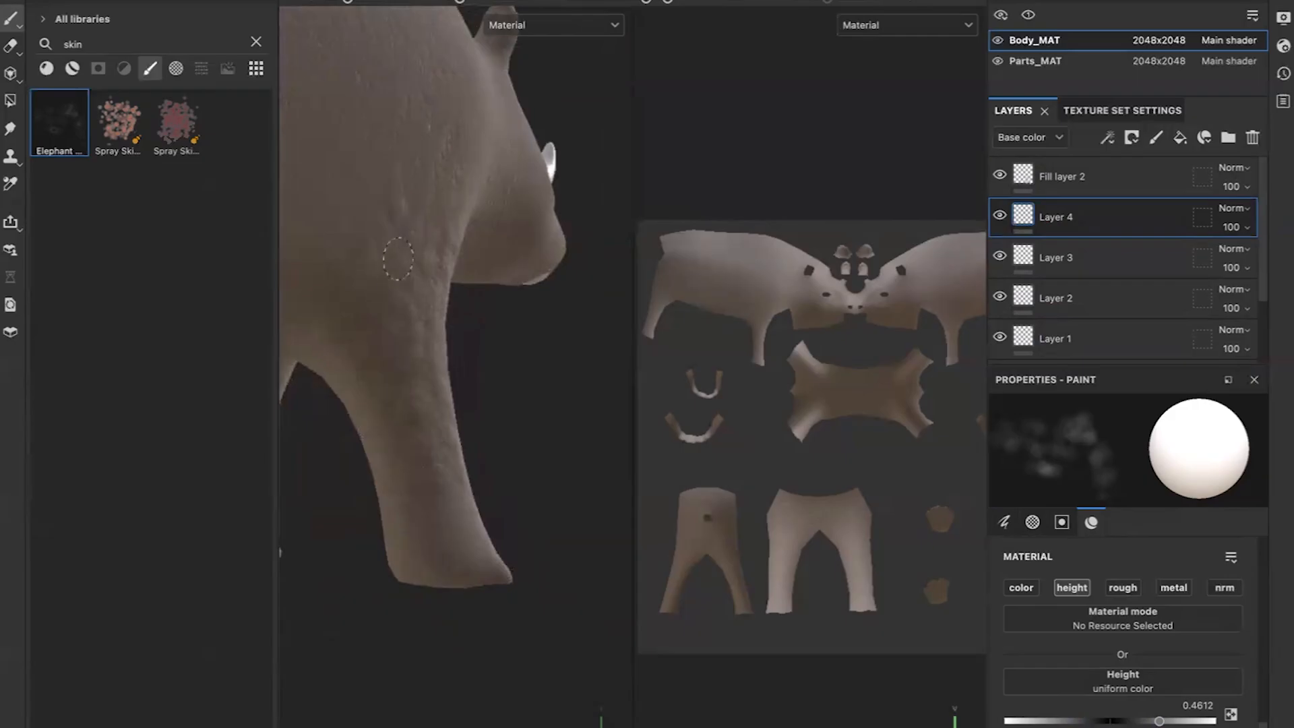
scroll(362, 274, "up", 6)
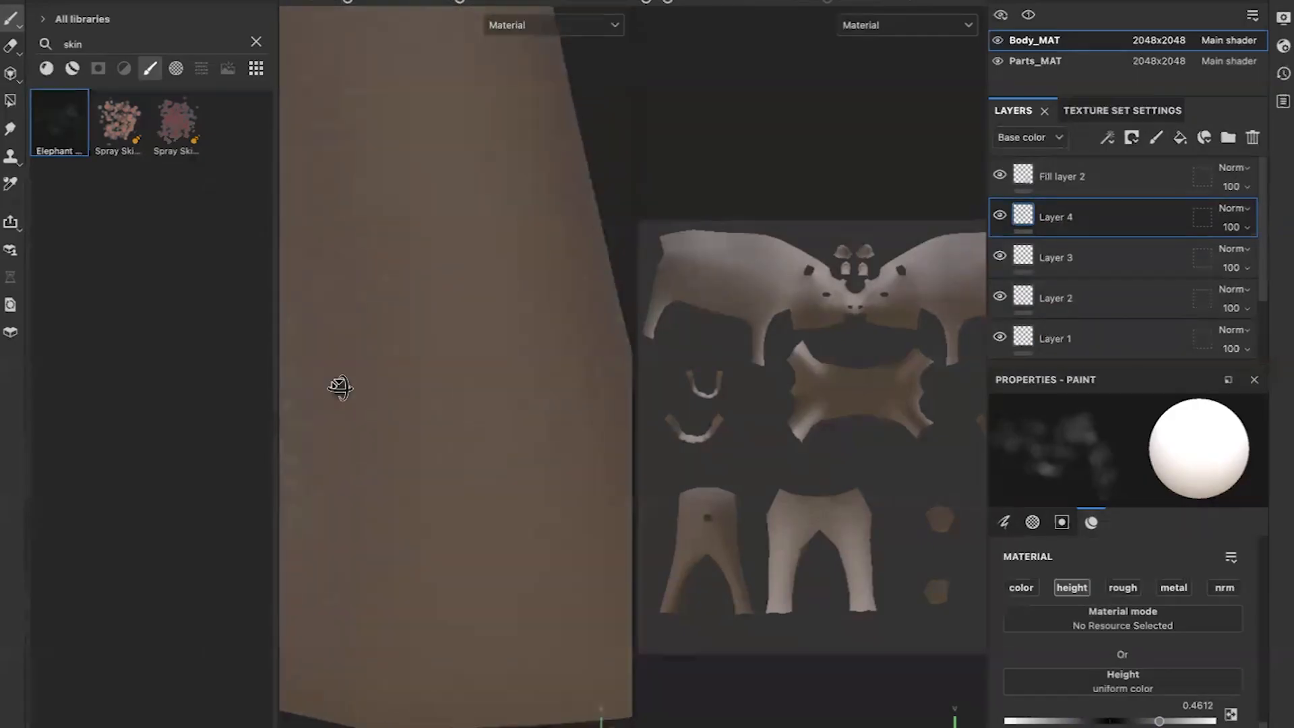
scroll(327, 415, "down", 3)
left_click_drag(413, 398, 337, 380, "alt")
left_click_drag(492, 353, 327, 381, "alt")
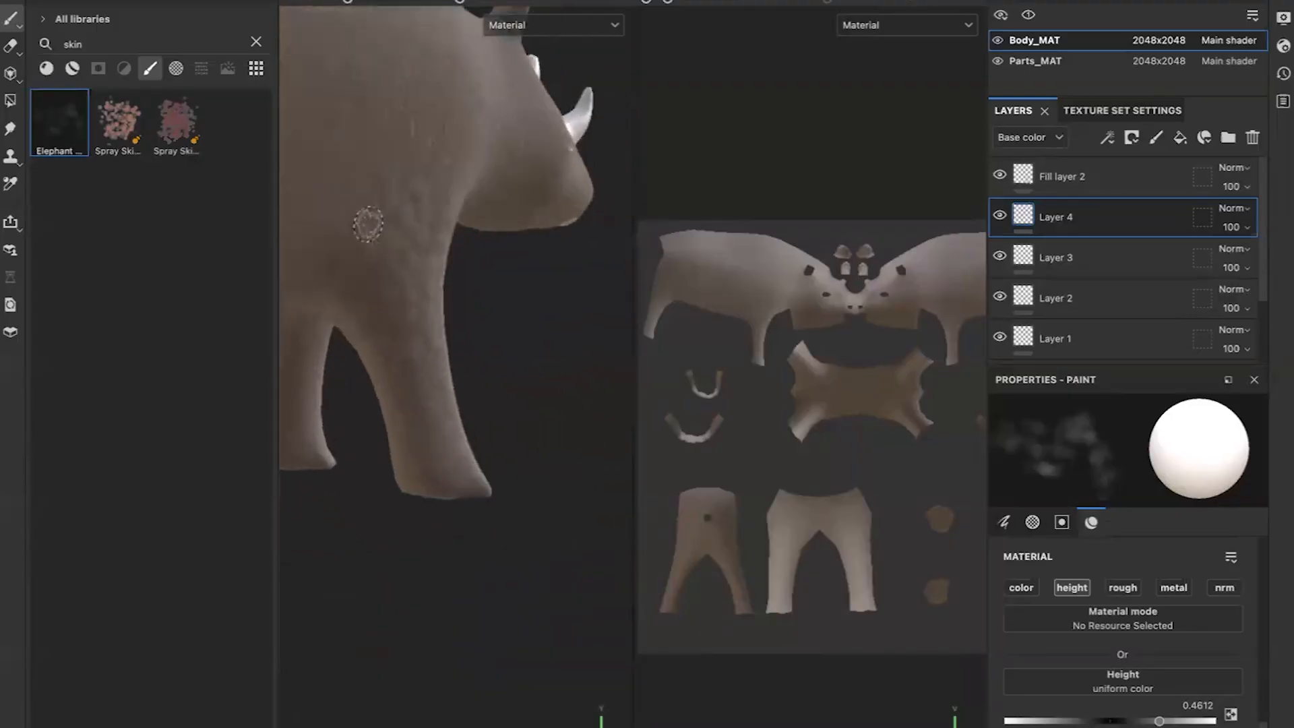
left_click_drag(475, 428, 364, 411, "alt")
middle_click_drag(380, 382, 566, 322, "alt")
middle_click_drag(441, 335, 521, 381, "alt")
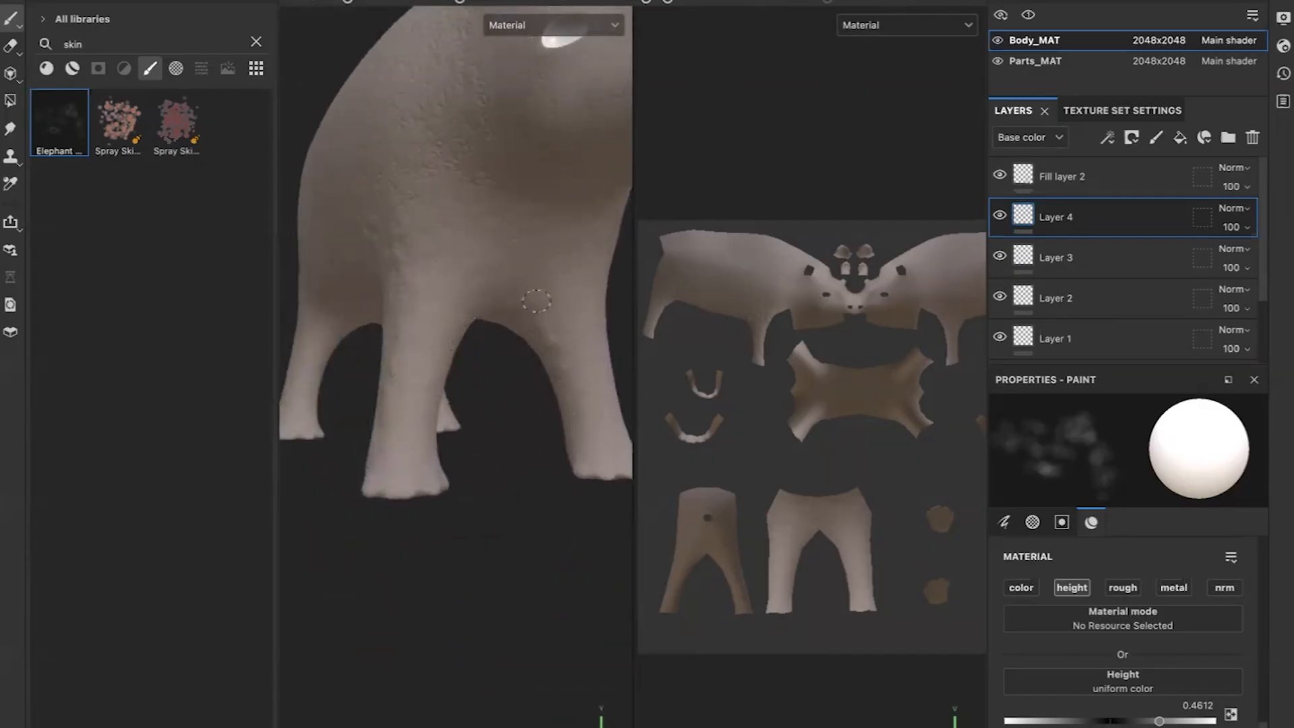
Extend the elephant-skin relief over the inner side and front of the front legs.
scroll(539, 418, "up", 3)
left_click_drag(538, 419, 497, 312, "alt")
scroll(496, 310, "up", 5)
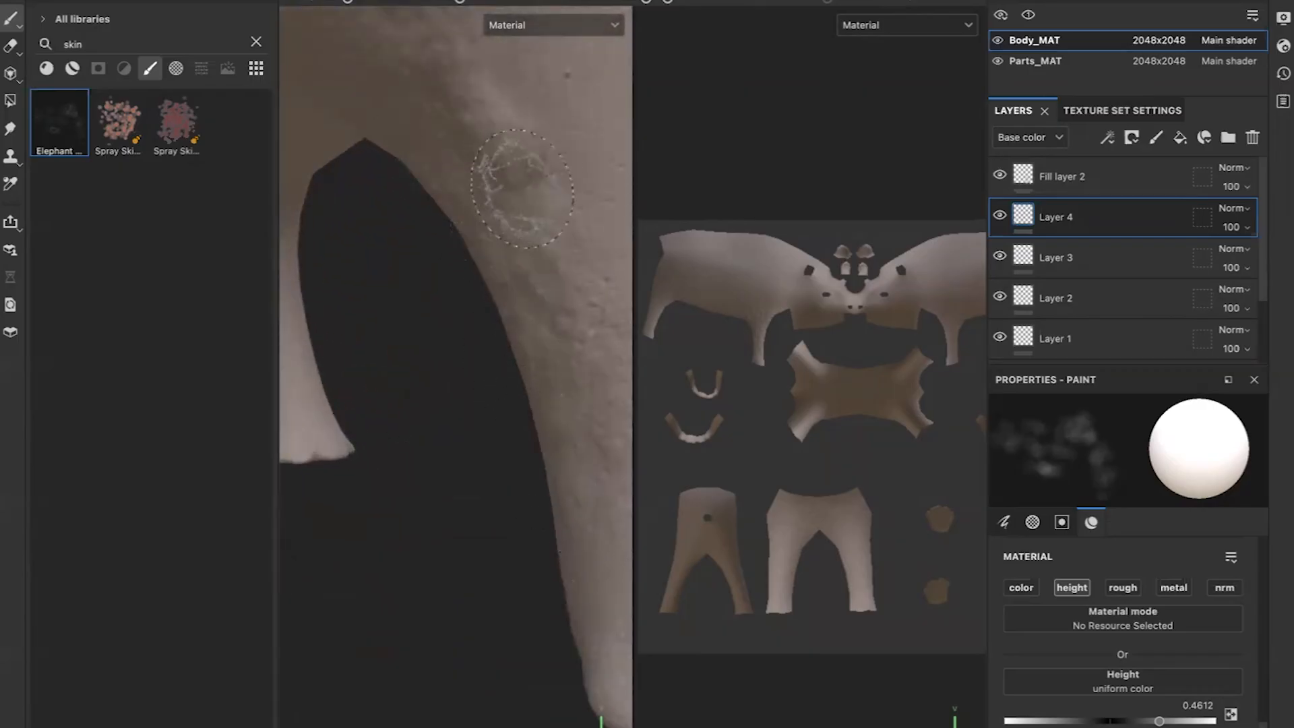
mouse_move(368, 132)
left_mouse_down("alt")
mouse_move(507, 146)
mouse_move(501, 234)
left_mouse_up("alt")
scroll(548, 132, "down", 5)
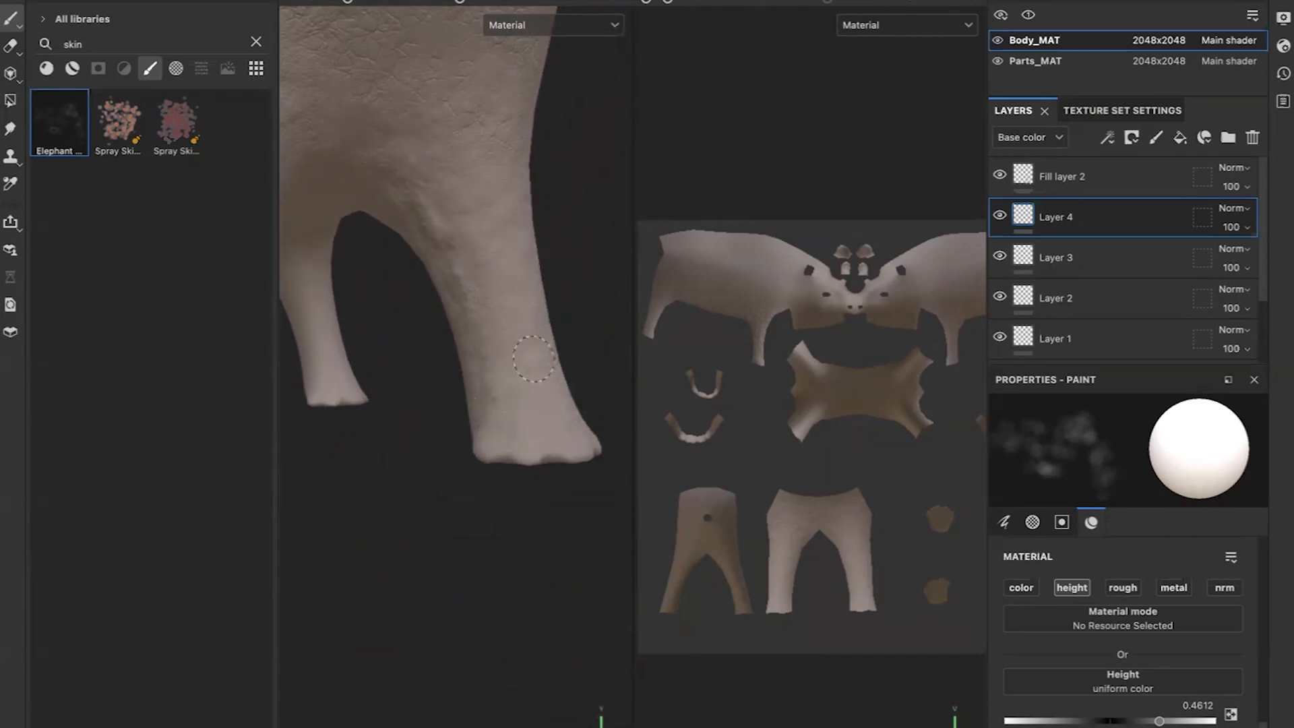
left_click_drag(534, 358, 390, 399, "alt")
left_click_drag(518, 318, 371, 324, "alt")
mouse_move(550, 158)
left_mouse_down("alt")
mouse_move(483, 342)
mouse_move(432, 303)
left_mouse_up("alt")
Set the brush size to 18.19 and paint broad skin relief over the rhino's flank and hindquarters.
scroll(1100, 609, "up", 15)
left_click(1101, 630)
left_click_drag(479, 220, 396, 377, "alt")
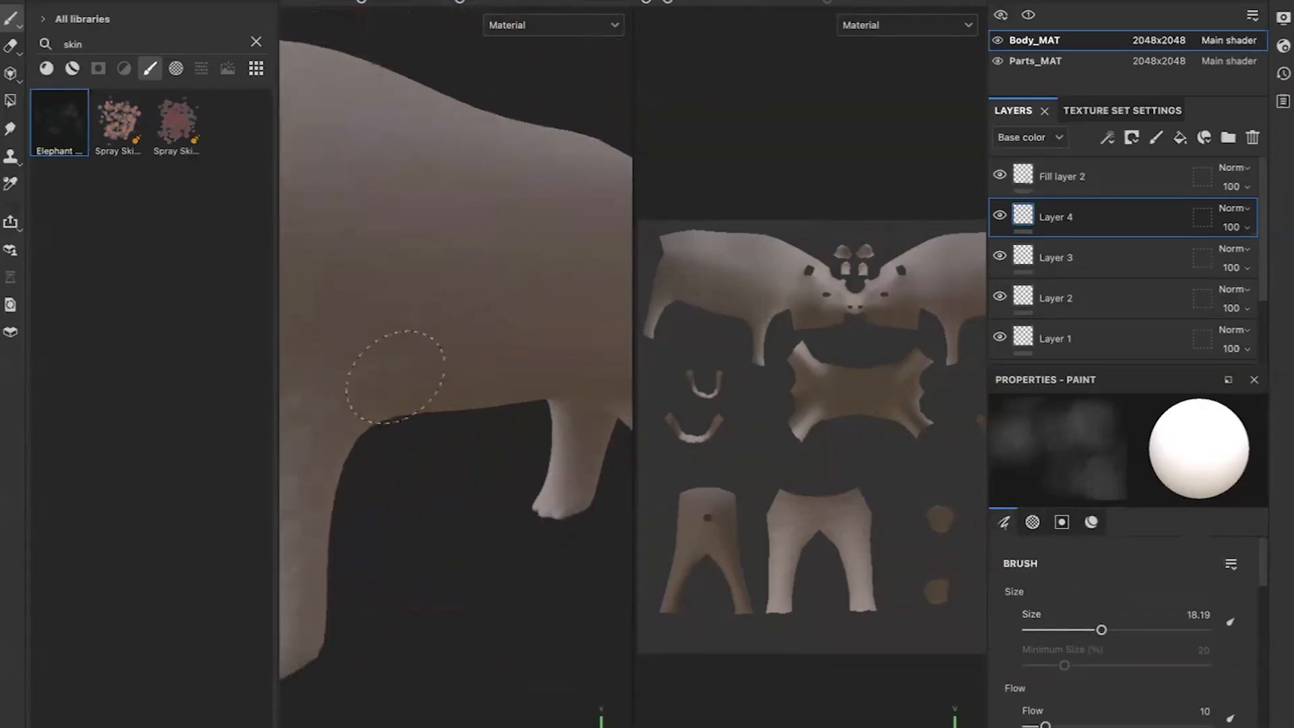
left_click_drag(557, 171, 427, 405, "alt")
scroll(402, 292, "up", 3)
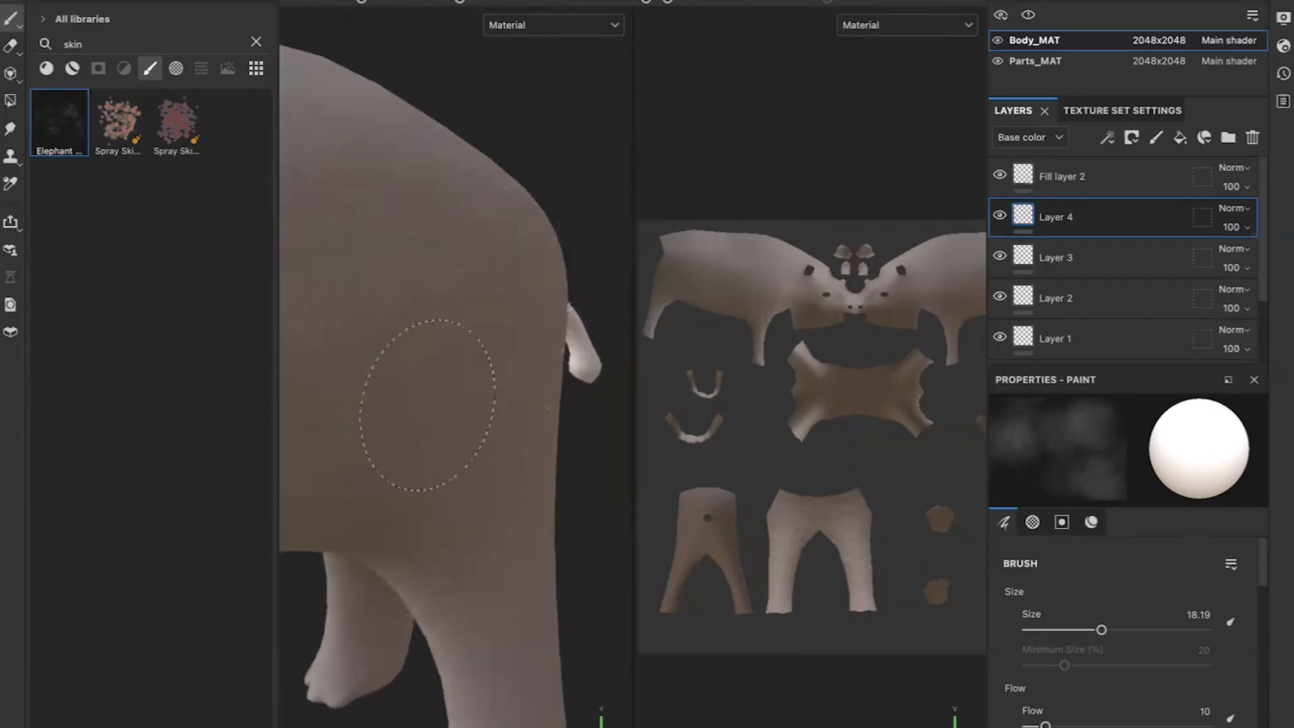
middle_click_drag(428, 404, 458, 227, "alt")
scroll(485, 269, "down", 3)
Continue the broad skin relief around the rhino's head, chest and front legs.
left_click_drag(537, 361, 303, 283, "alt")
scroll(382, 280, "down", 3)
left_click_drag(405, 347, 457, 358, "alt")
middle_click_drag(457, 358, 539, 367, "alt")
left_click_drag(497, 384, 492, 181, "alt")
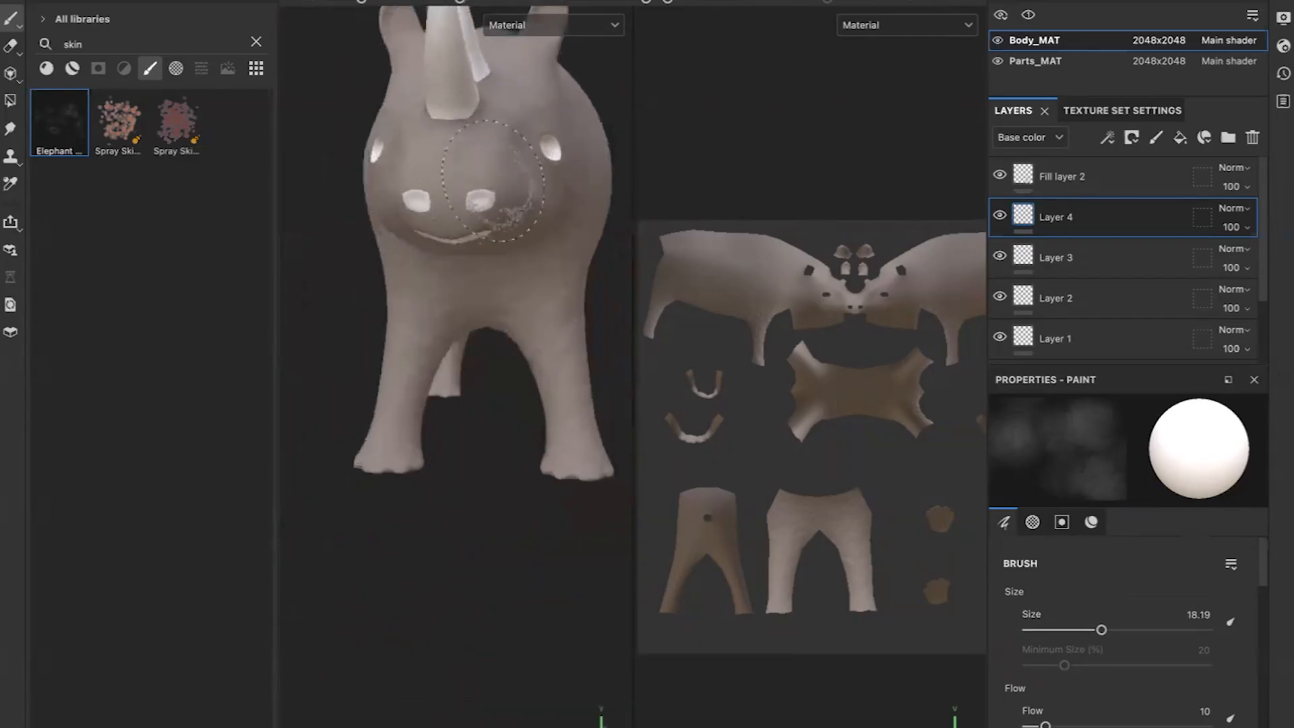
left_click_drag(499, 225, 484, 155, "alt")
middle_click_drag(562, 217, 476, 262, "alt")
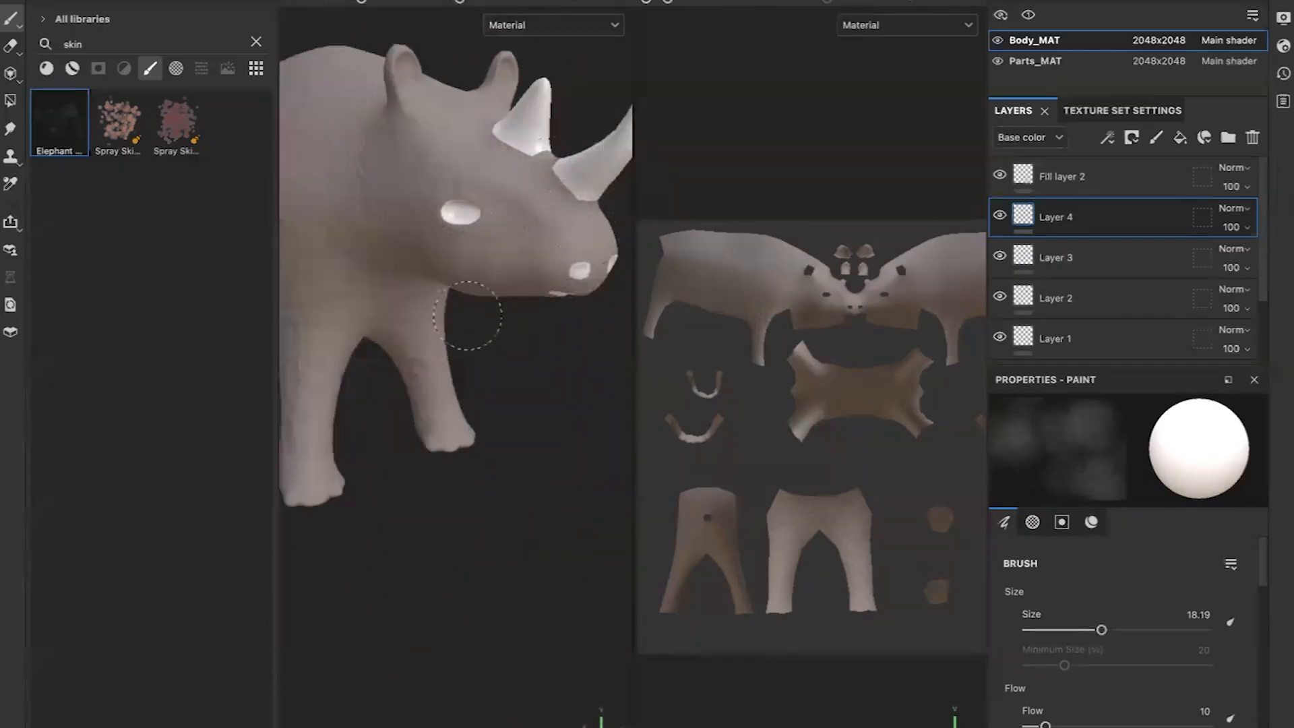
scroll(475, 317, "up", 4)
scroll(411, 223, "down", 5)
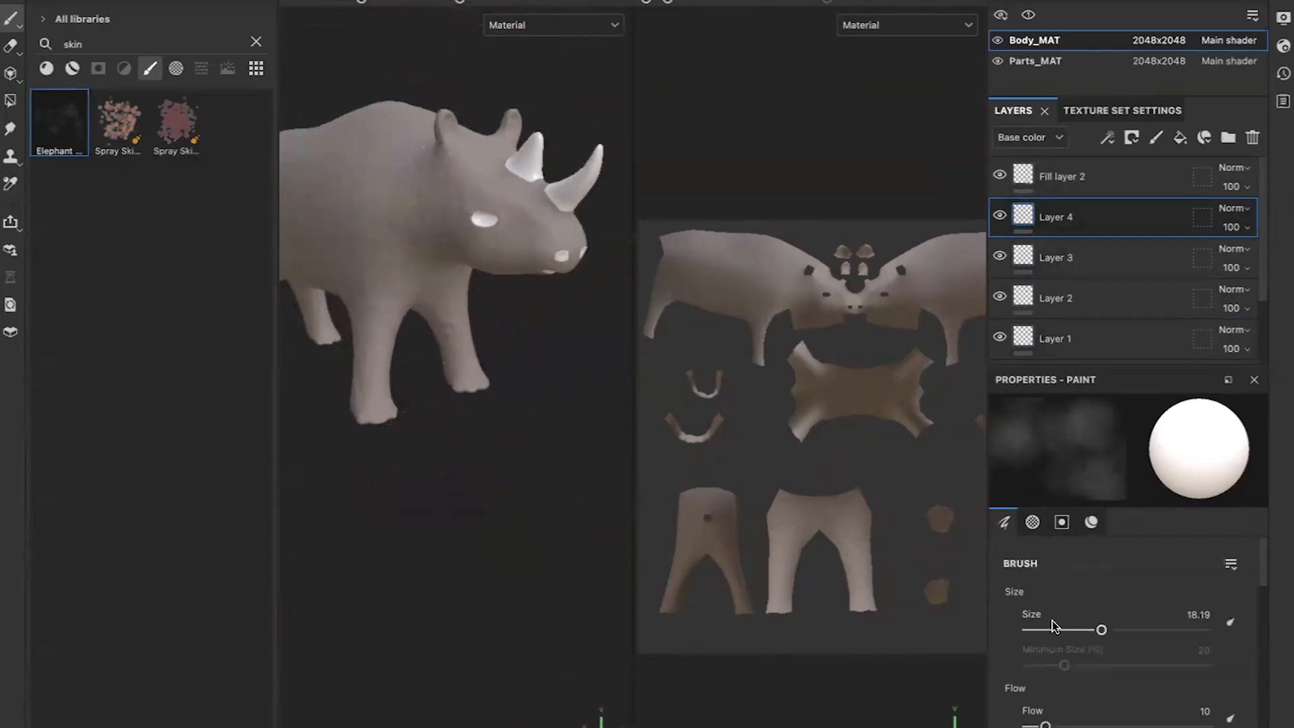
Add a paint layer above Layer 4 and set its brush's base color to 5B4B4B.
scroll(1056, 625, "down", 3)
scroll(816, 438, "down", 1)
scroll(1181, 709, "down", 5)
scroll(1119, 606, "down", 3)
left_click(1199, 707)
left_click_drag(1049, 492, 991, 449)
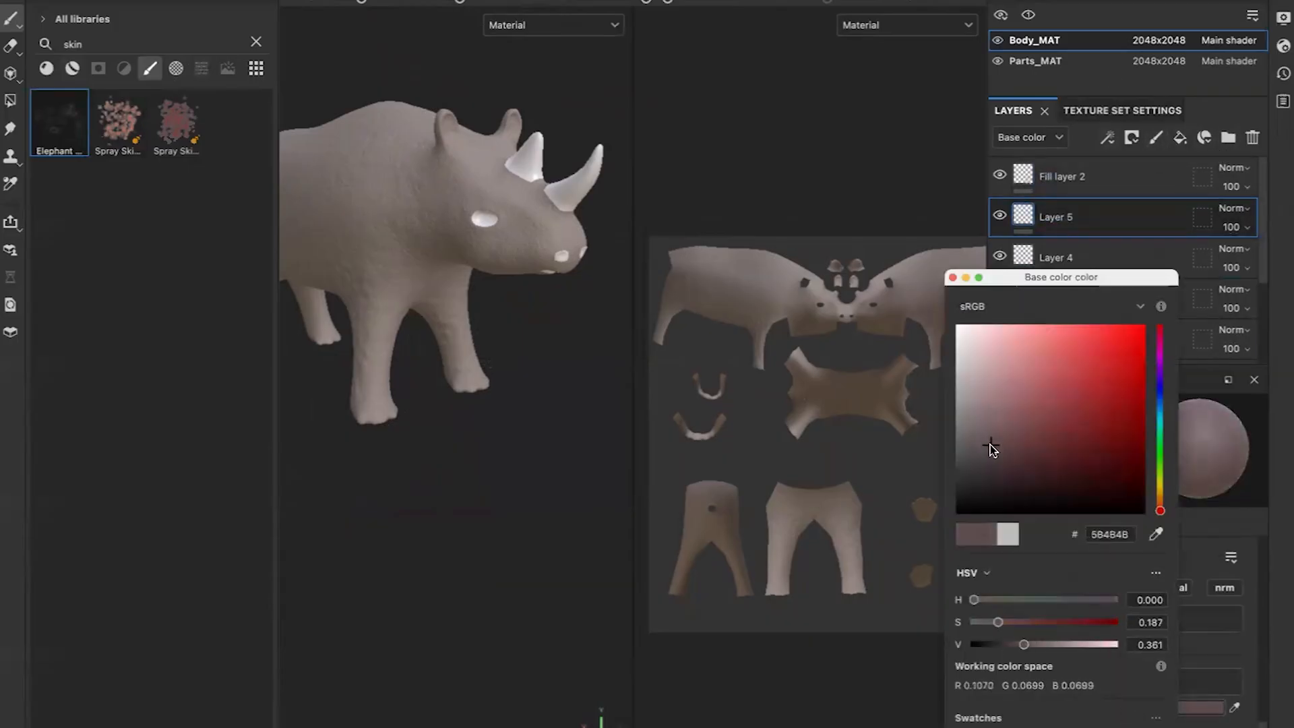
left_click(952, 277)
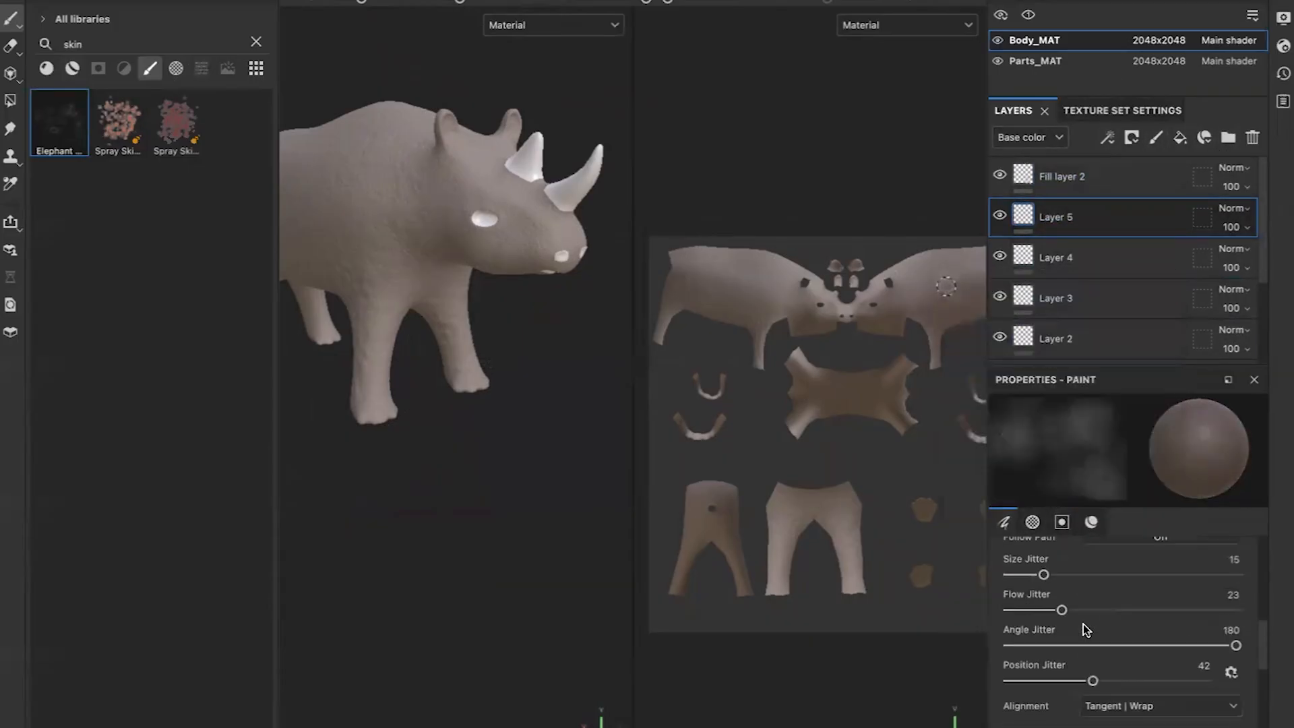
scroll(1086, 629, "up", 3)
scroll(469, 235, "up", 5)
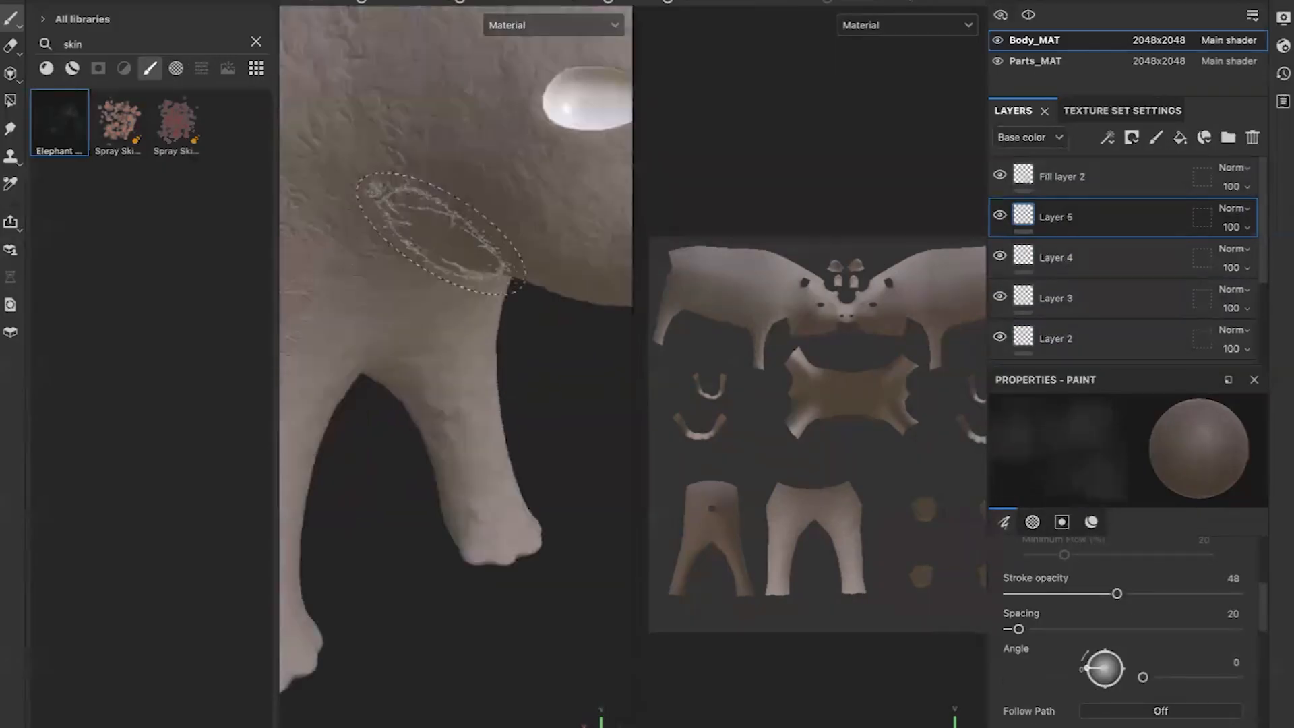
Add a paint layer above Layer 5 and configure a Skin Frog alpha brush with base color 503721, flow 45 and stroke opacity 28.
scroll(1113, 674, "down", 4)
scroll(1112, 701, "down", 5)
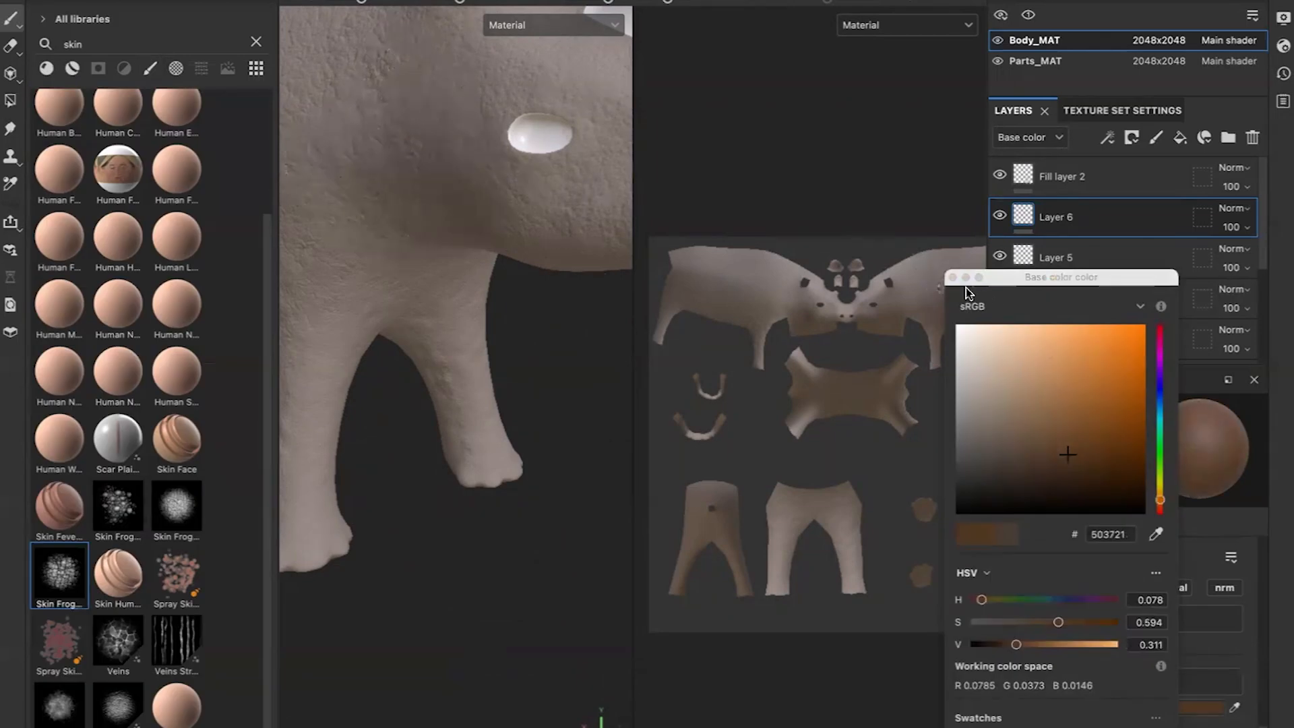
scroll(1075, 589, "up", 5)
scroll(1106, 618, "down", 3)
left_click(1154, 647)
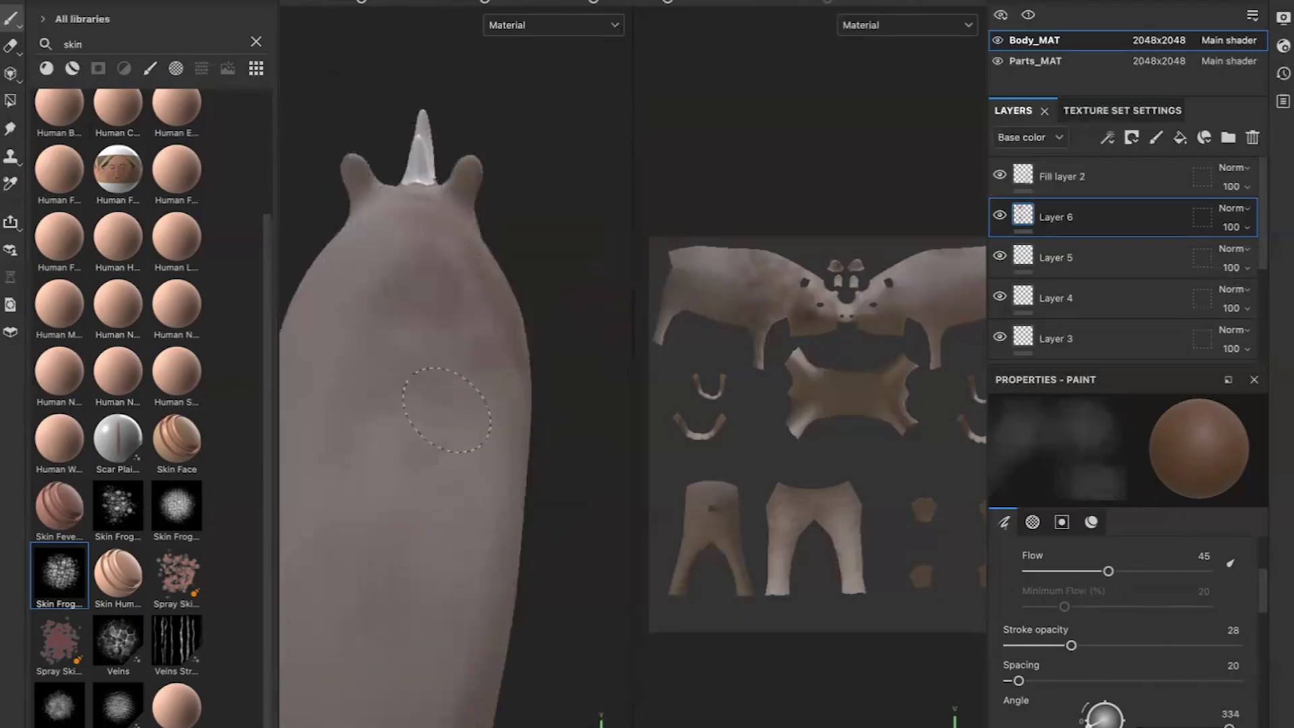
Paint mottled brown color variation over the rhino's back, head and muzzle, setting the brush angle to 343.
mouse_move(447, 410)
left_mouse_down("alt")
mouse_move(456, 328)
mouse_move(437, 434)
mouse_move(407, 437)
mouse_move(515, 395)
mouse_move(438, 294)
left_mouse_up("alt")
mouse_move(347, 213)
left_mouse_down()
mouse_move(450, 678)
mouse_move(524, 688)
left_mouse_up()
left_click_drag(409, 287, 419, 367)
left_click_drag(407, 271, 458, 277, "alt")
mouse_move(331, 432)
left_mouse_down("alt")
mouse_move(343, 497)
mouse_move(515, 478)
left_mouse_up("alt")
middle_click_drag(515, 479, 432, 465, "alt")
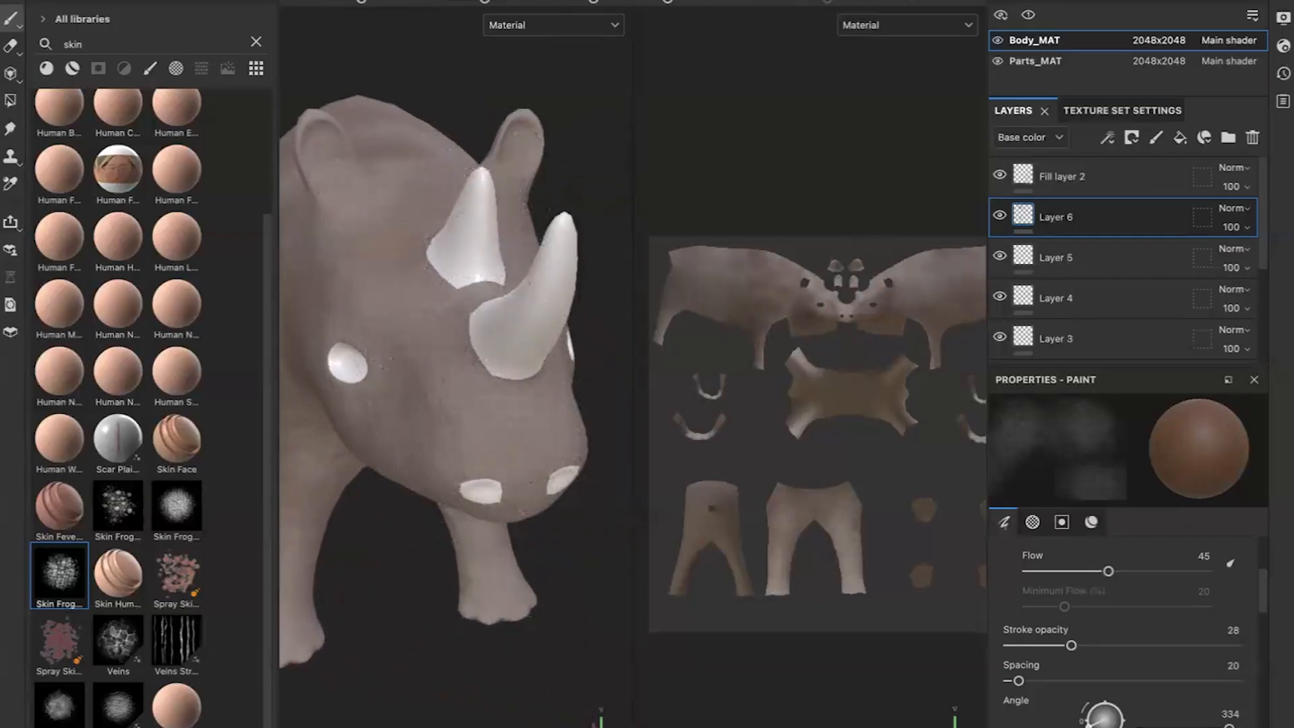
left_click(1042, 721)
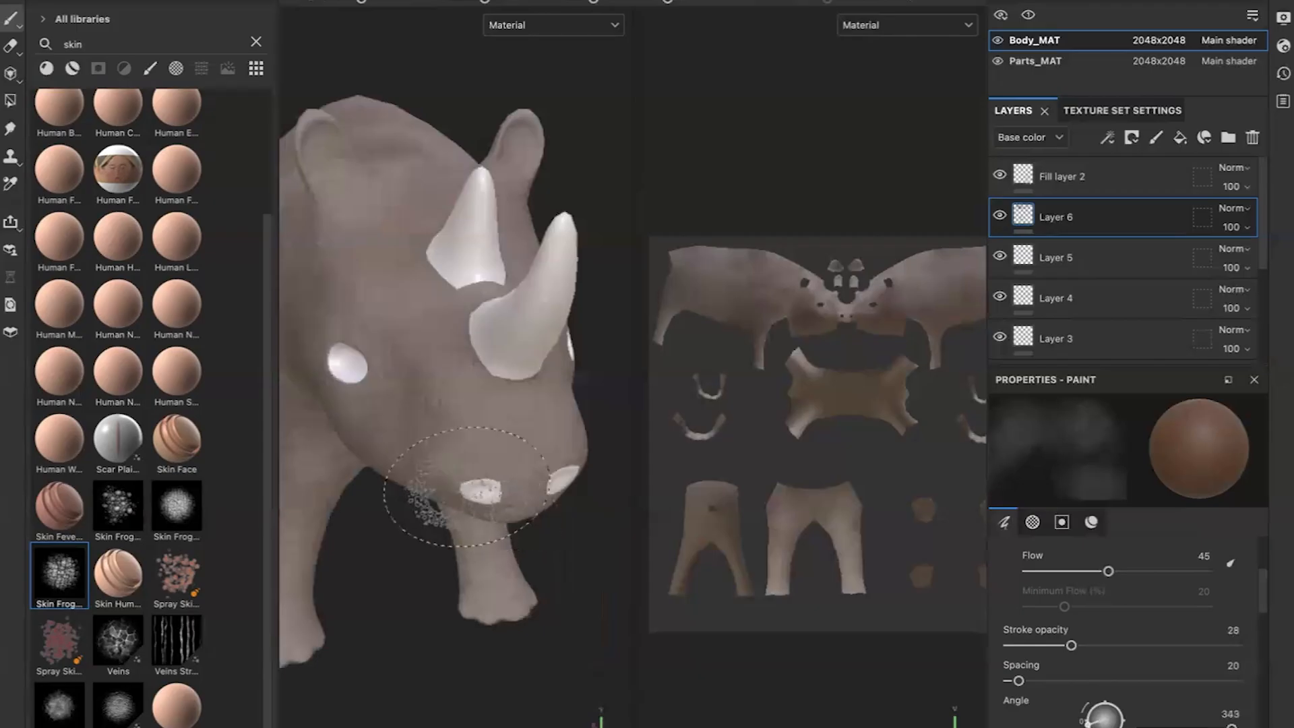
mouse_move(420, 523)
left_mouse_down("alt")
mouse_move(447, 439)
mouse_move(436, 382)
left_mouse_up("alt")
Add a paint layer above Layer 6 with color and height enabled and paint Skin Frog relief around the nostrils and mouth.
left_click(176, 507)
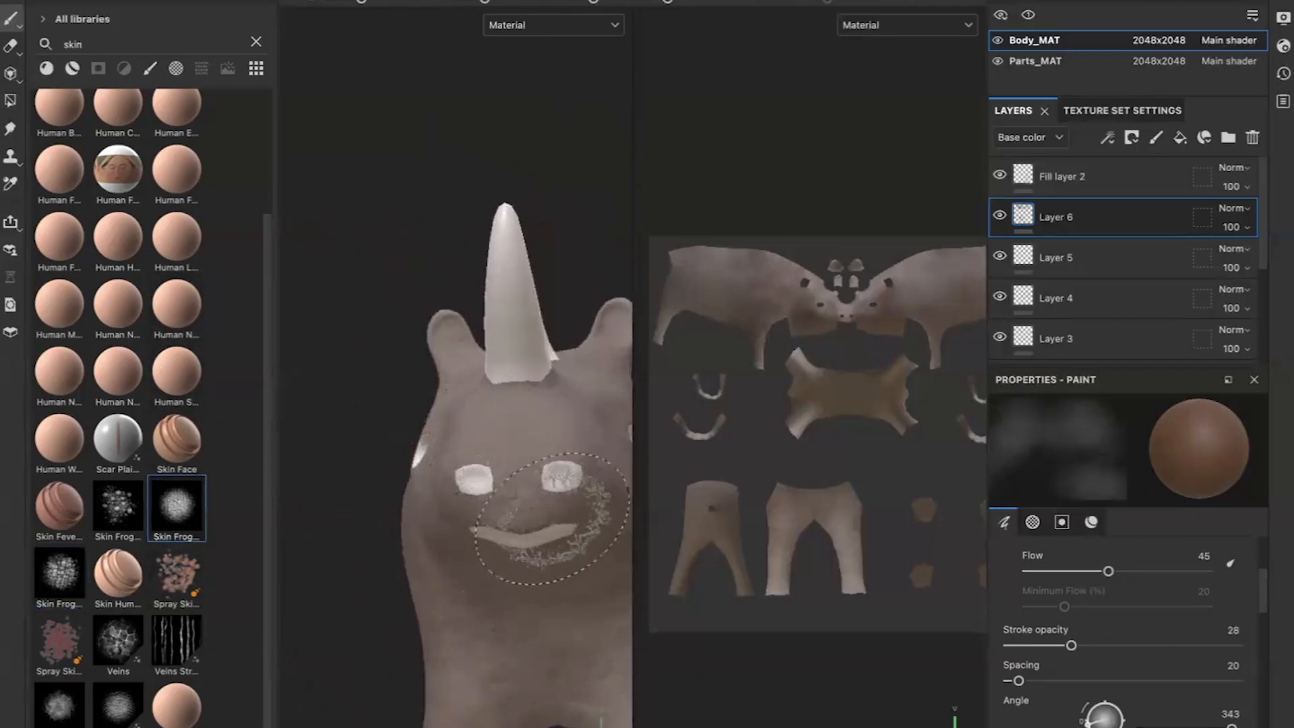
scroll(1164, 710, "down", 12)
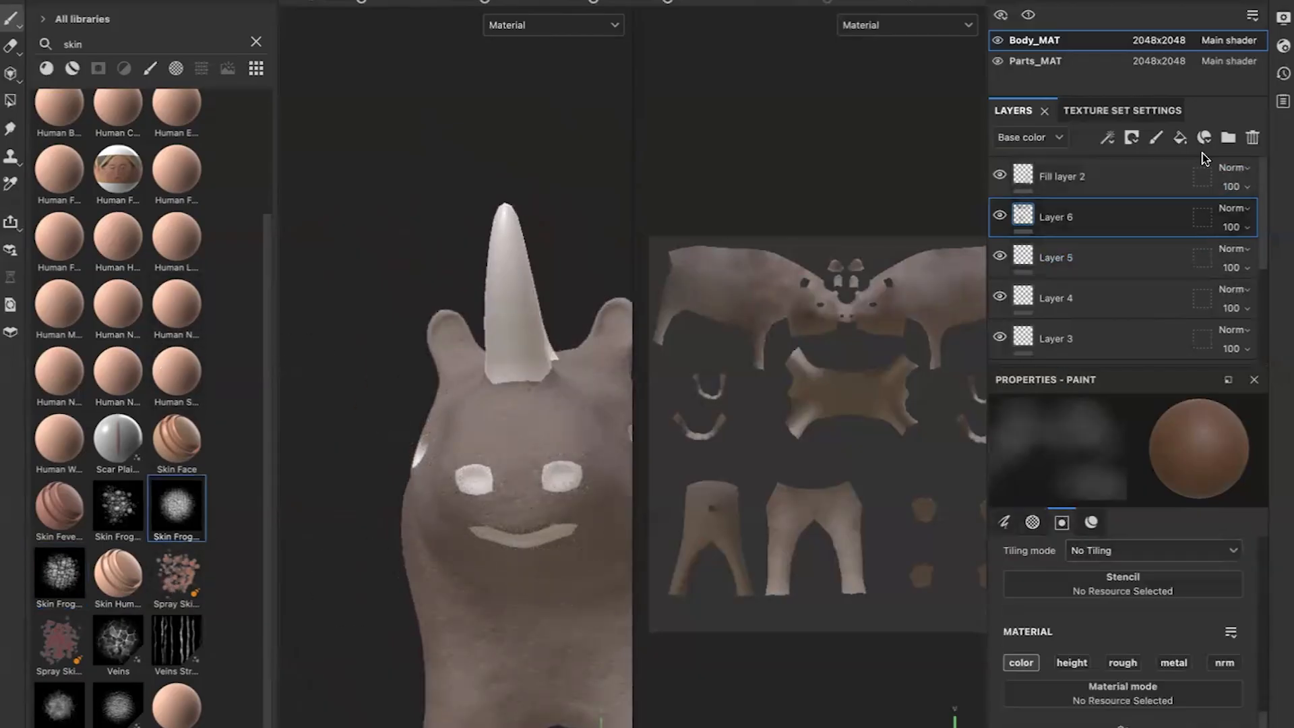
left_click(1156, 138)
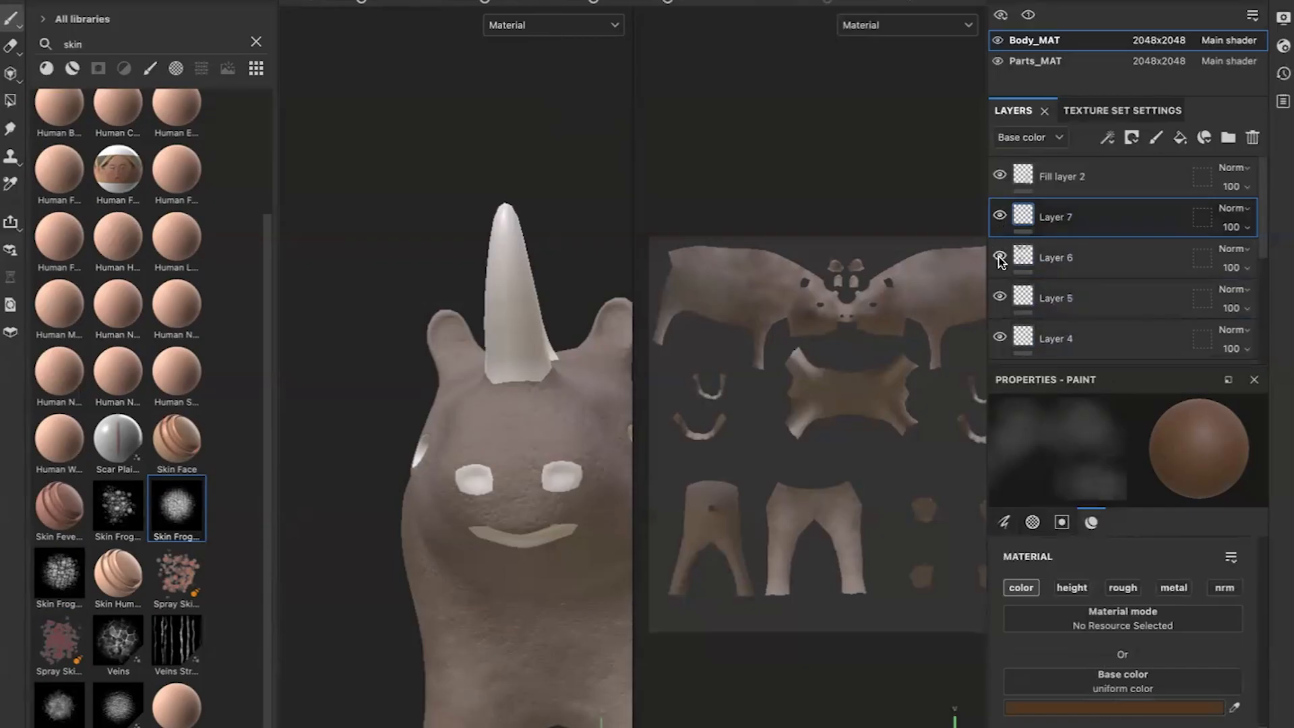
scroll(1154, 695, "up", 3)
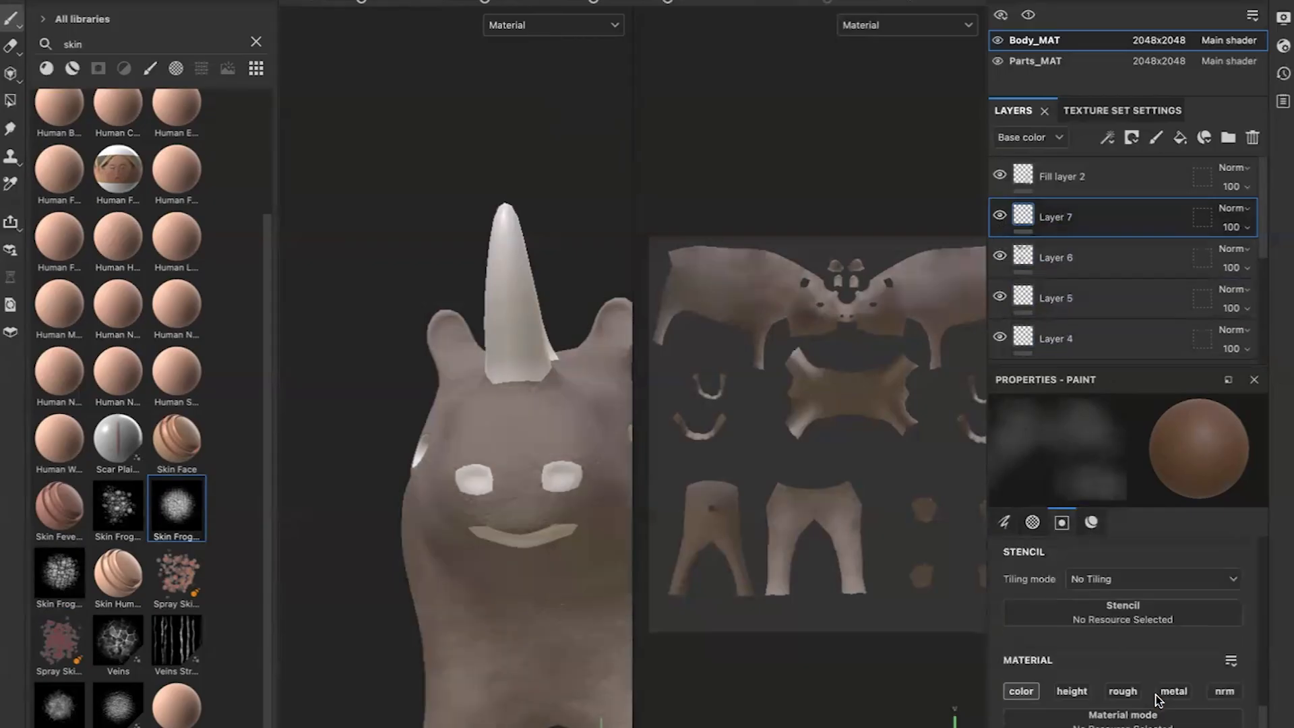
scroll(1156, 698, "down", 1)
left_click(1071, 639)
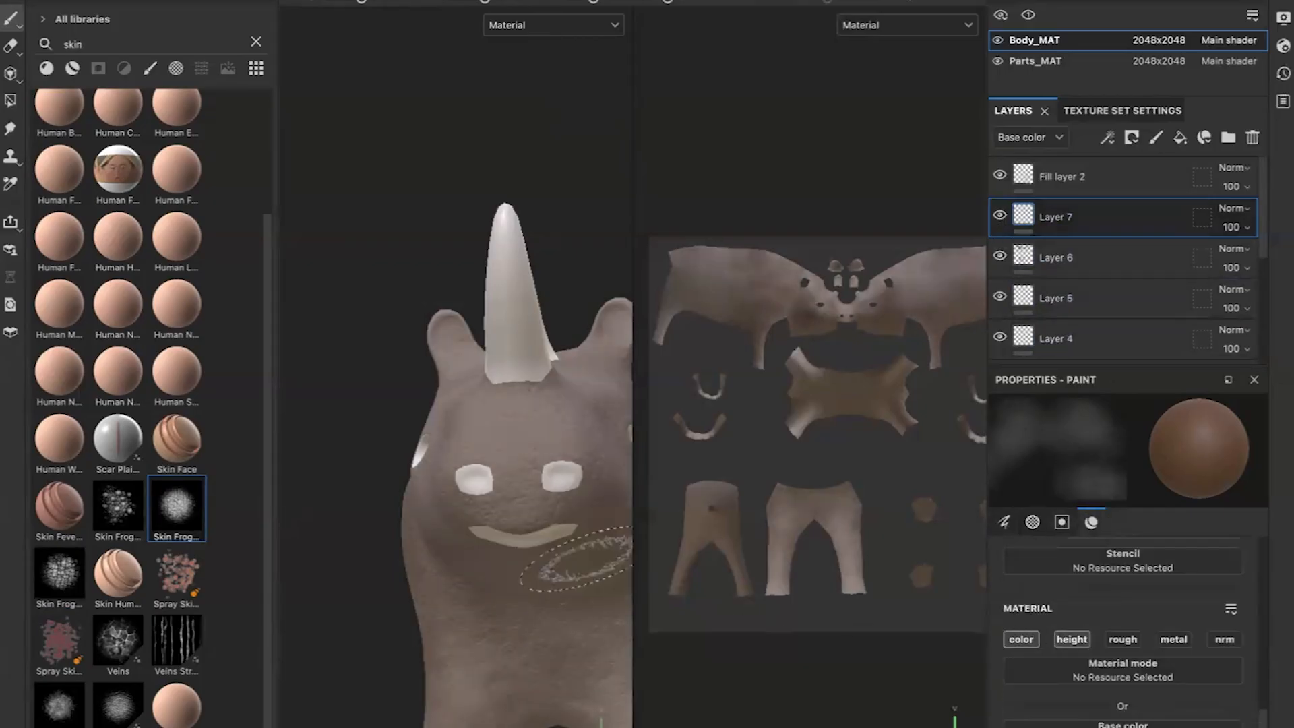
scroll(559, 548, "up", 3)
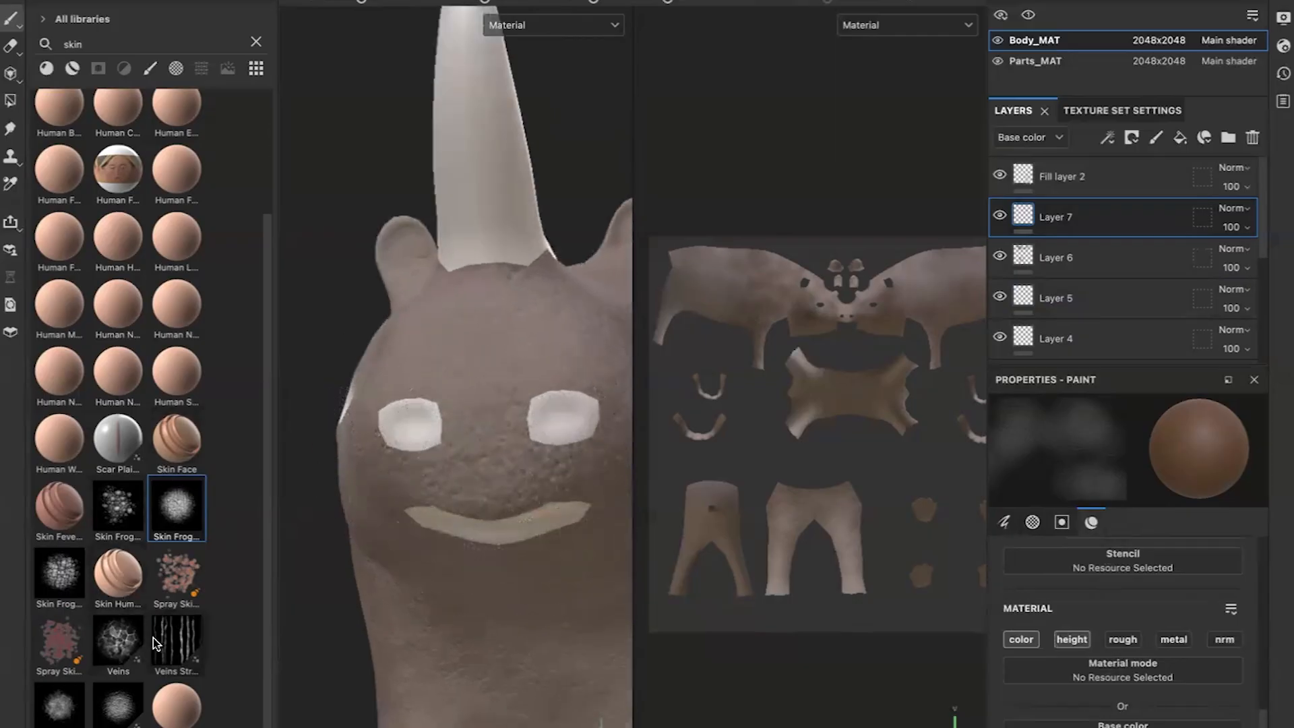
Switch to the streaked Veins alpha and paint wrinkle relief across the rhino's muzzle and cheek.
left_click(176, 644)
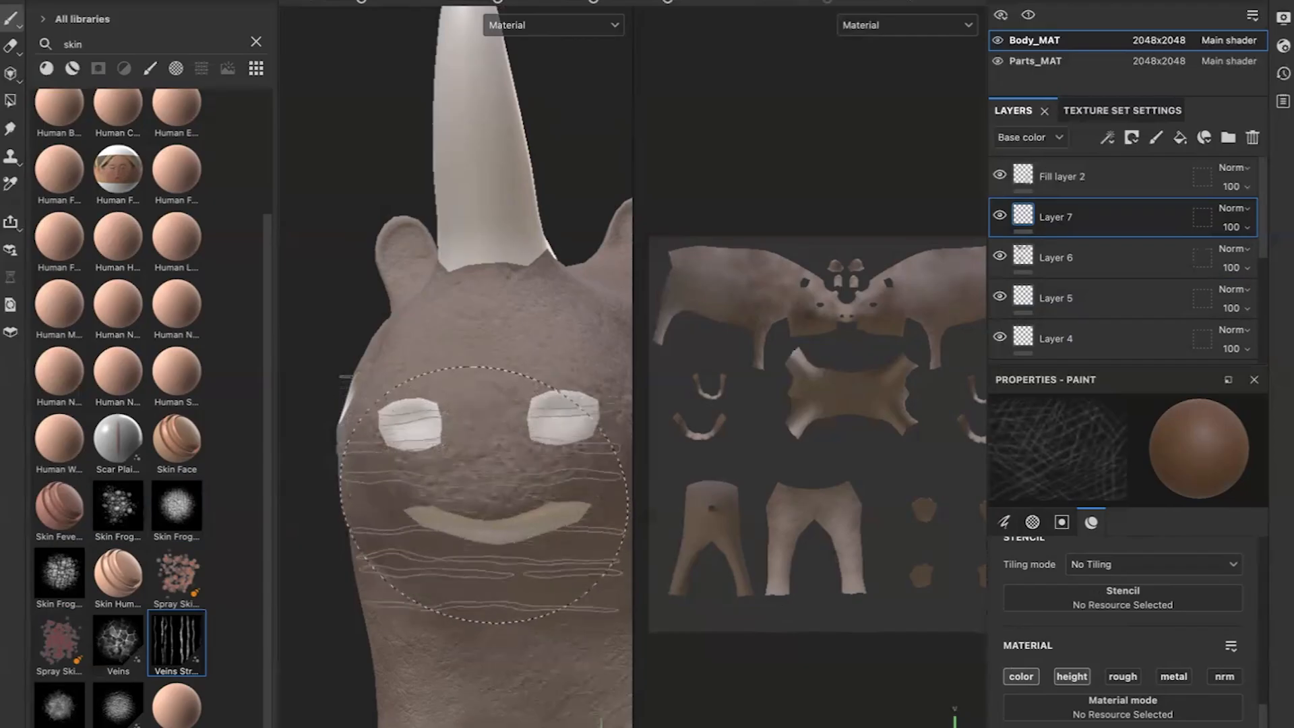
scroll(495, 530, "down", 2)
scroll(522, 495, "down", 3)
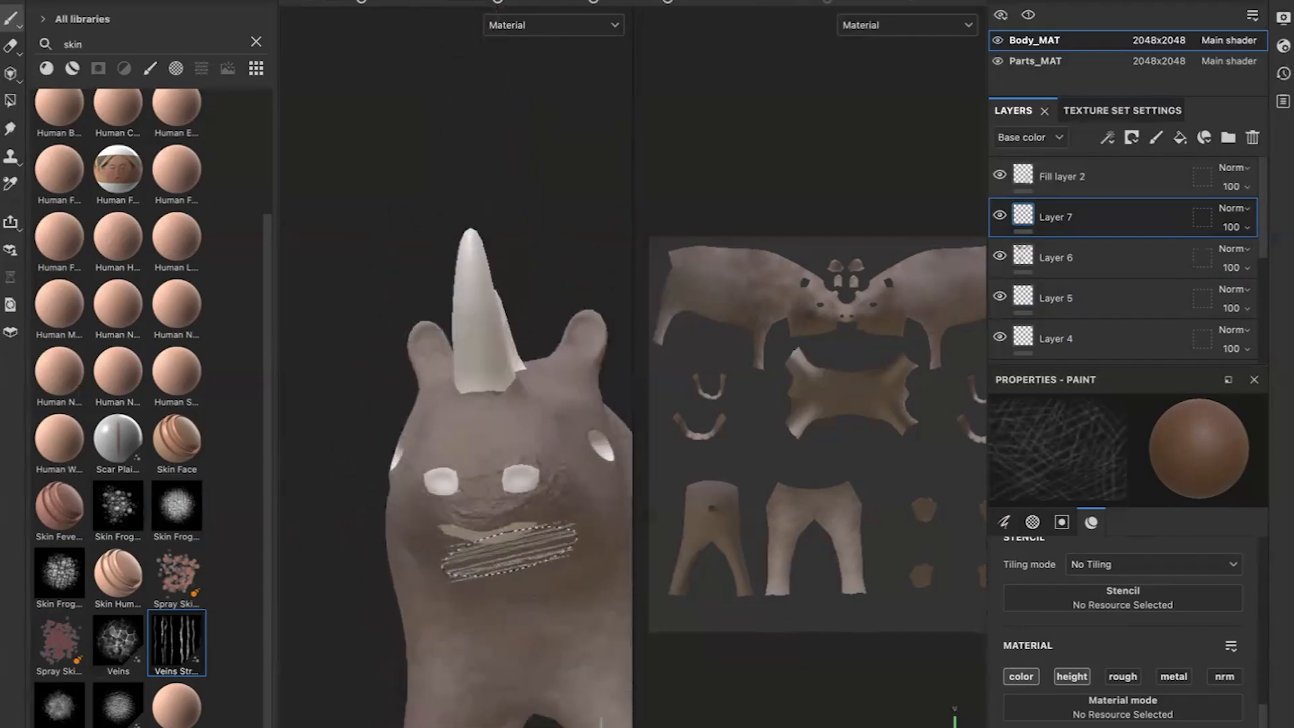
left_click_drag(457, 624, 390, 559, "alt")
left_click_drag(378, 630, 262, 578, "alt")
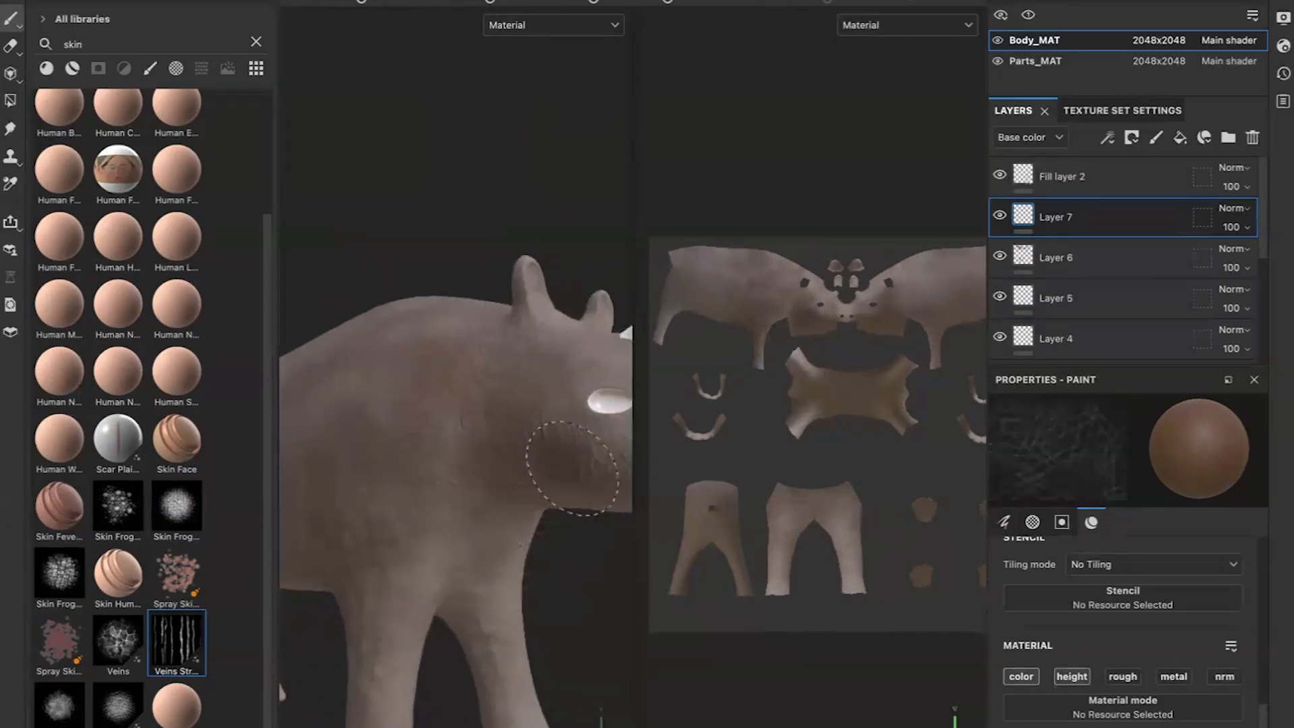
Paint streaky vein wrinkles down the rhino's front and hind legs.
scroll(577, 471, "down", 4)
scroll(463, 555, "up", 3)
left_click(439, 646)
left_click_drag(515, 631, 616, 634, "alt")
left_click_drag(345, 640, 345, 550)
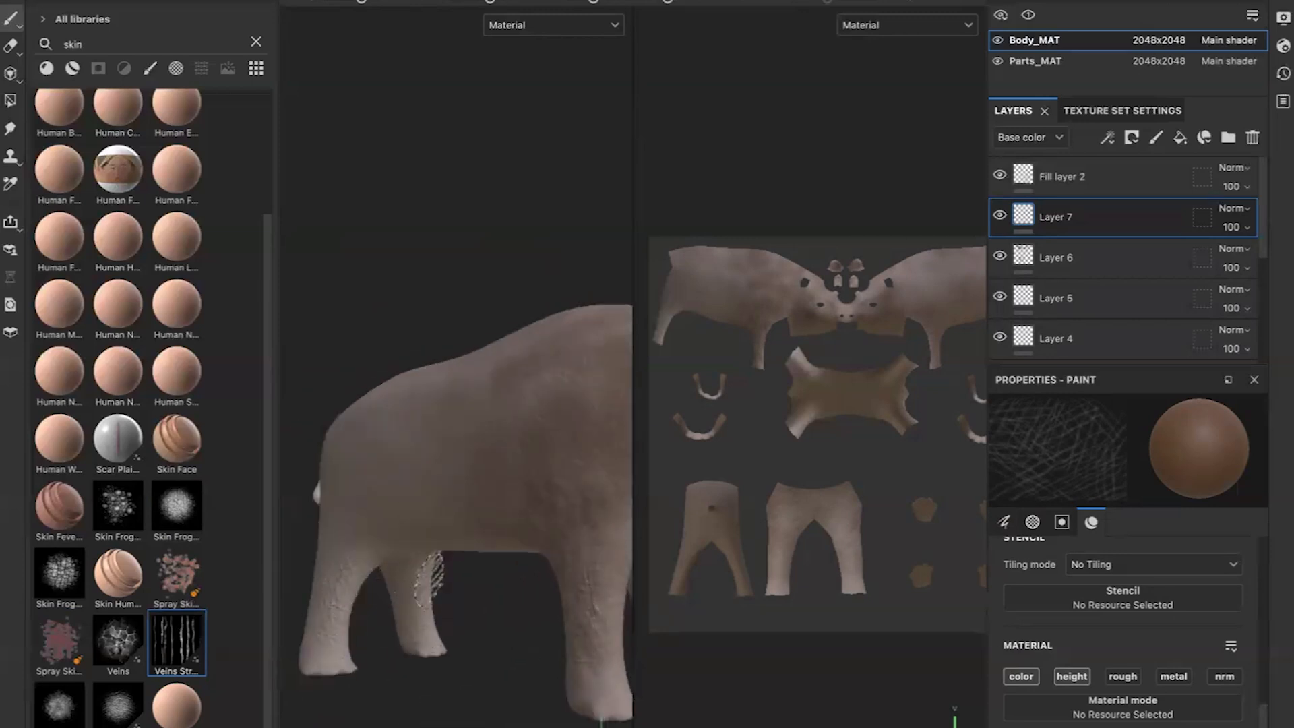
Switch to the sparse, spotted Skin Frog alpha and paint bumpy relief over the rhino's rear flank, hindquarters and back.
scroll(425, 580, "down", 2)
left_click(118, 509)
scroll(408, 522, "up", 5)
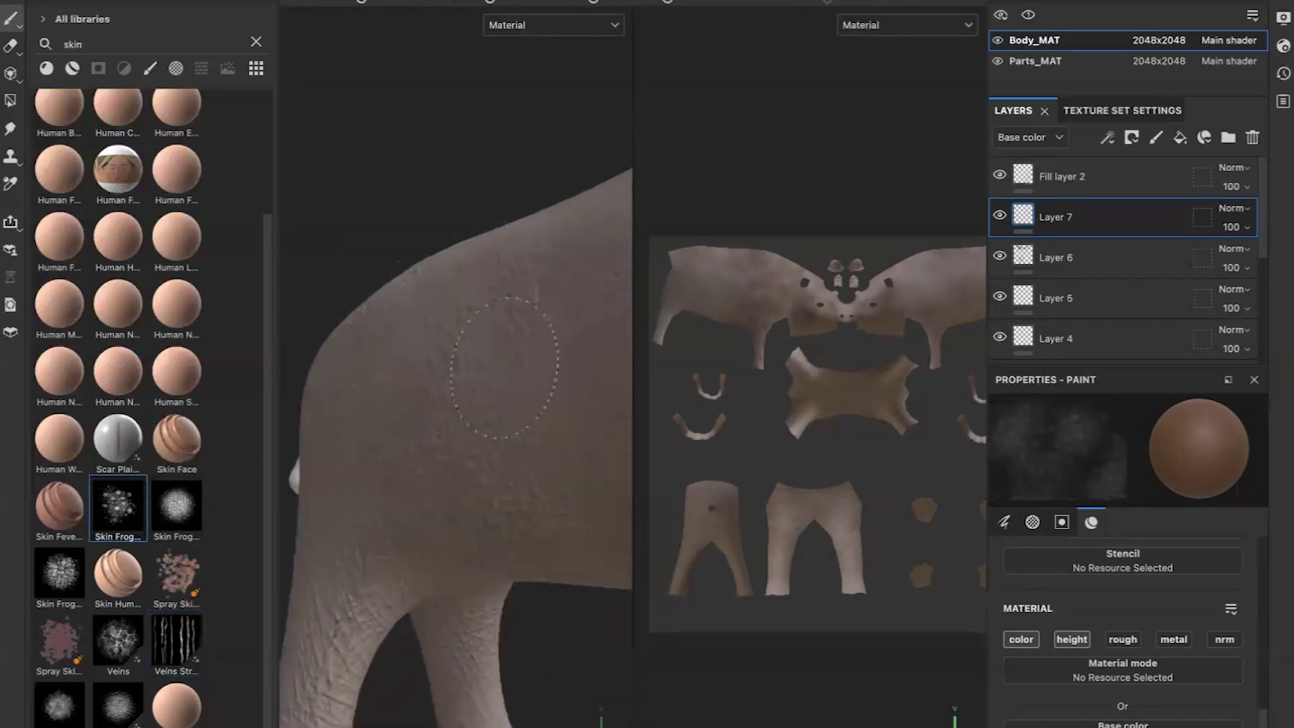
scroll(591, 426, "down", 2)
left_click_drag(378, 408, 512, 431, "alt")
left_click_drag(277, 463, 329, 461)
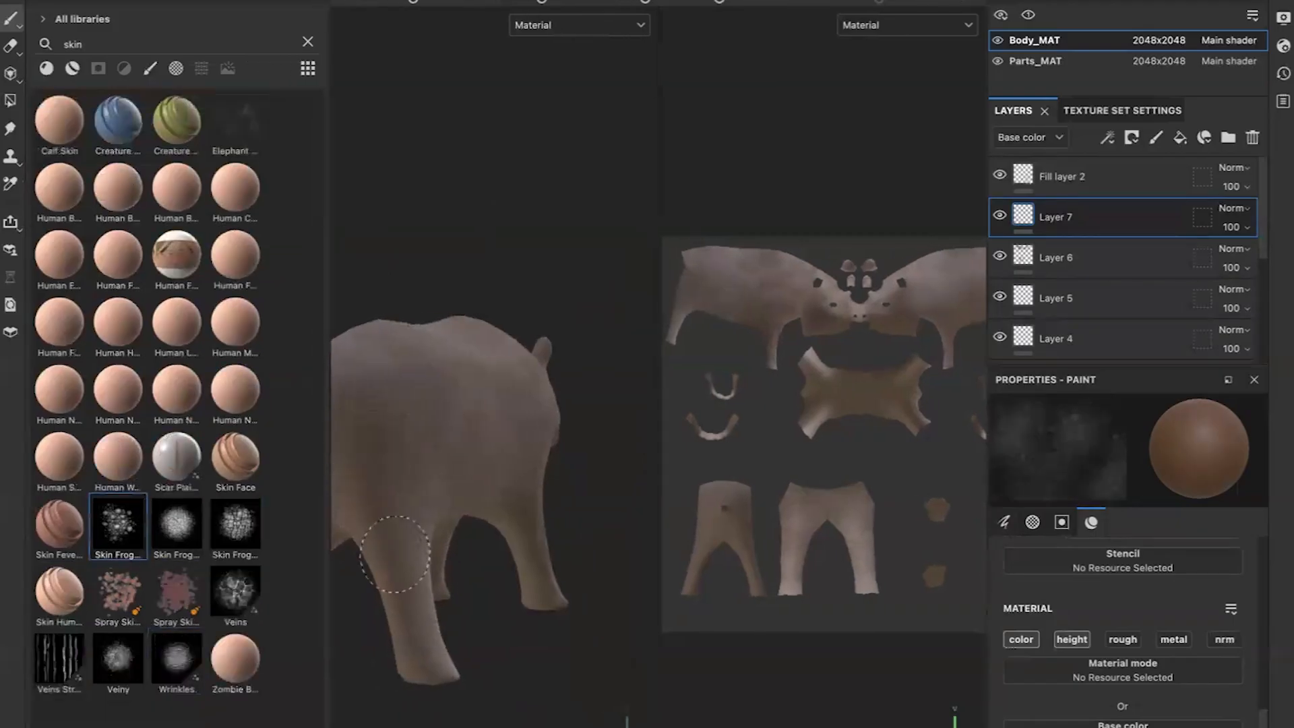
left_click_drag(398, 526, 352, 295, "alt")
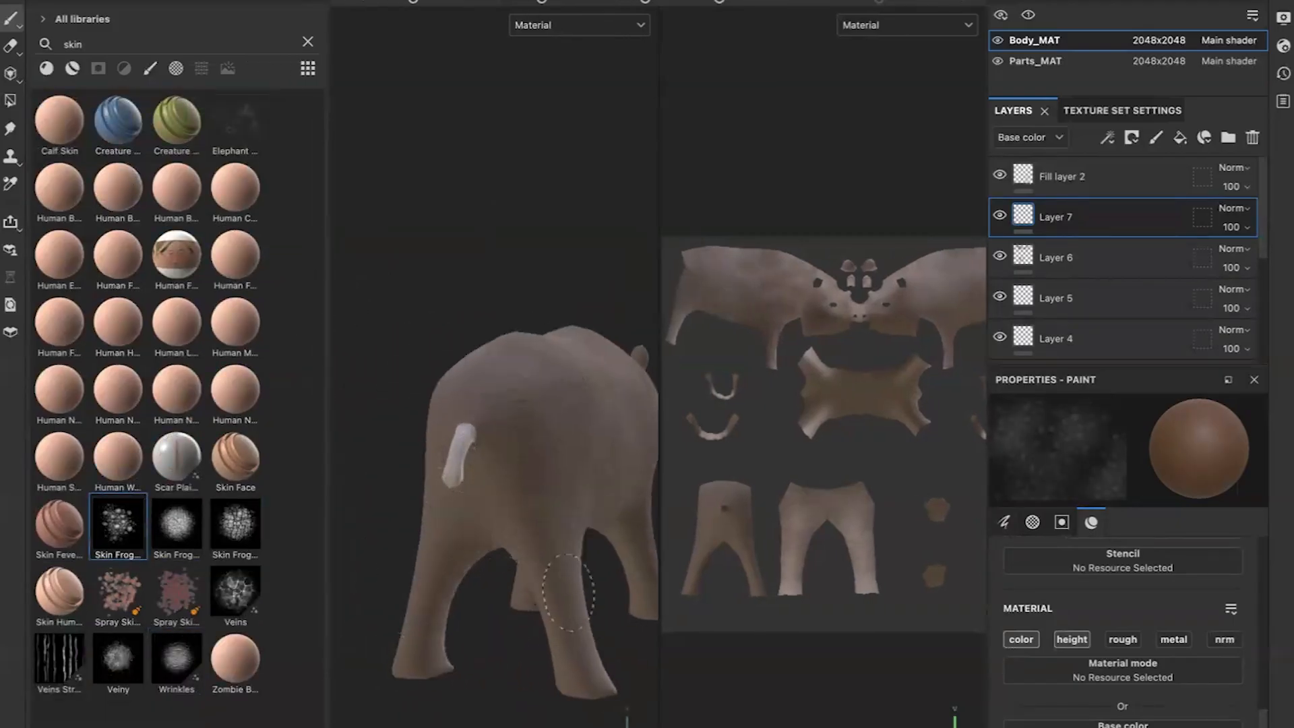
left_click_drag(431, 538, 482, 431, "alt")
mouse_move(515, 498)
middle_mouse_down("alt")
mouse_move(568, 551)
mouse_move(639, 576)
middle_mouse_up("alt")
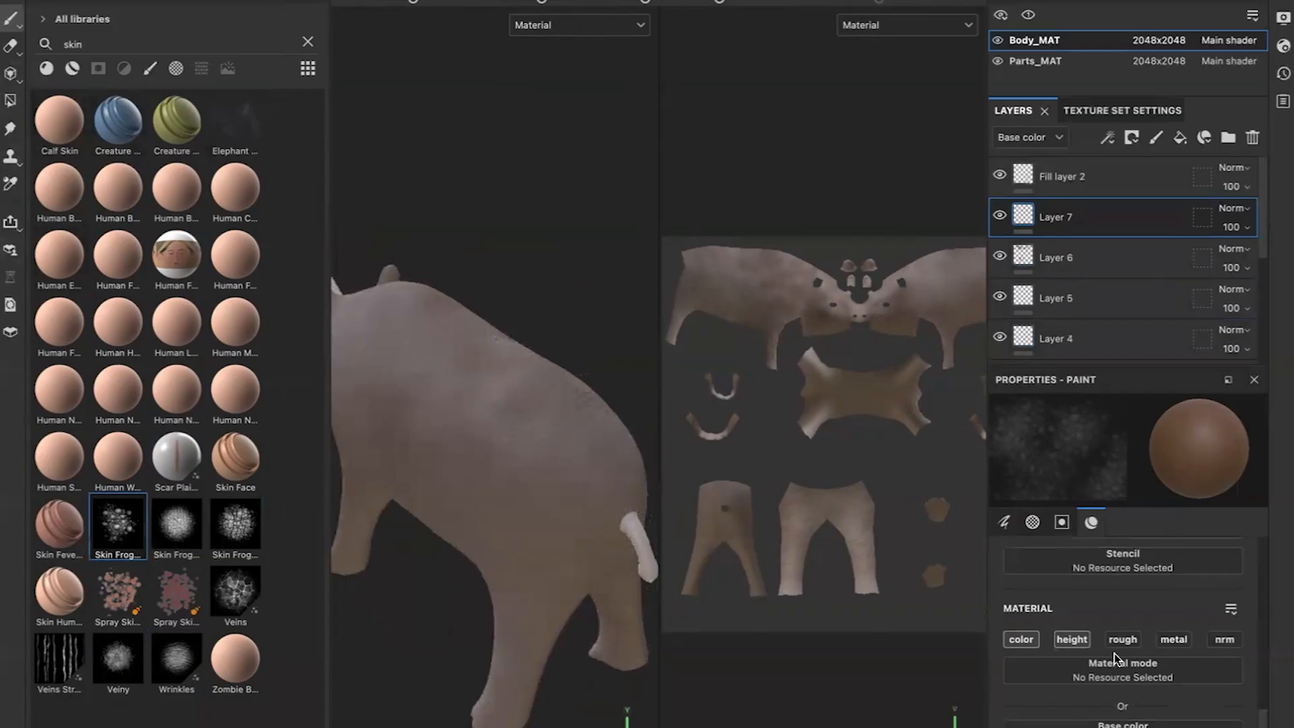
Disable the brush's height channel, set its base color to 4C3B2D and tint the rear flank.
scroll(1113, 647, "down", 3)
left_click(1070, 549)
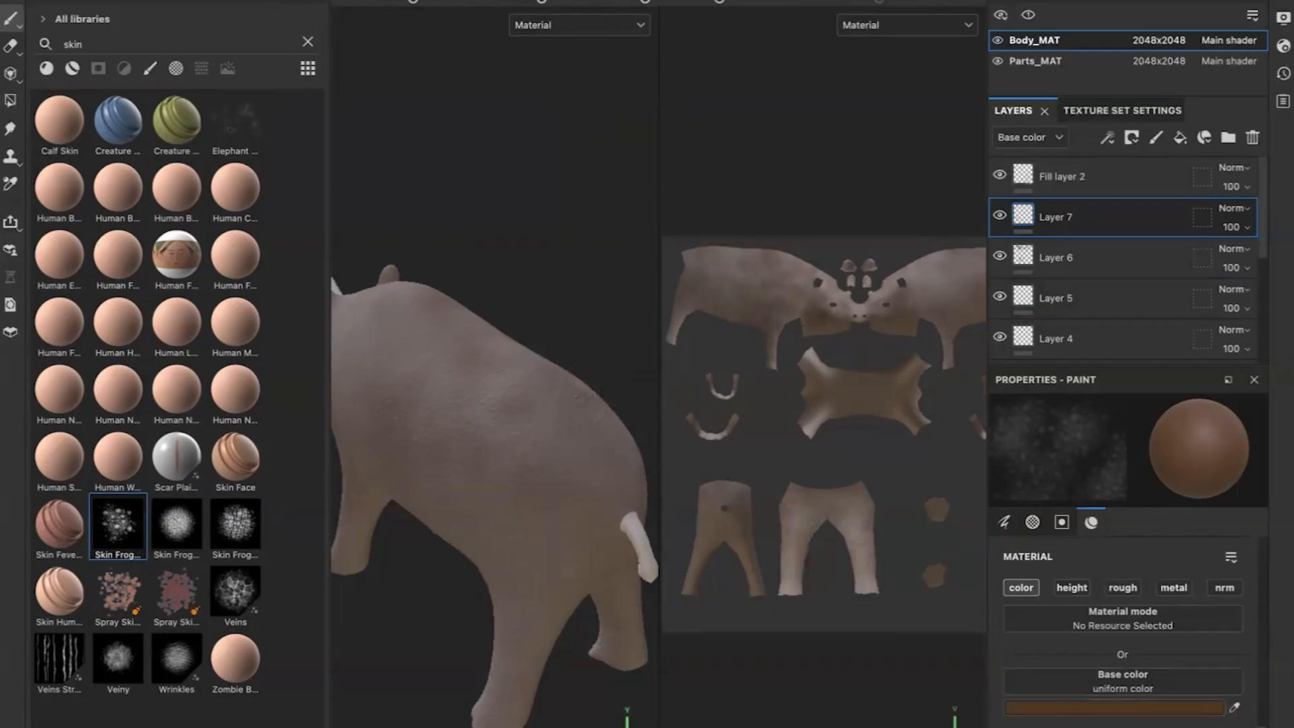
left_click(1149, 710)
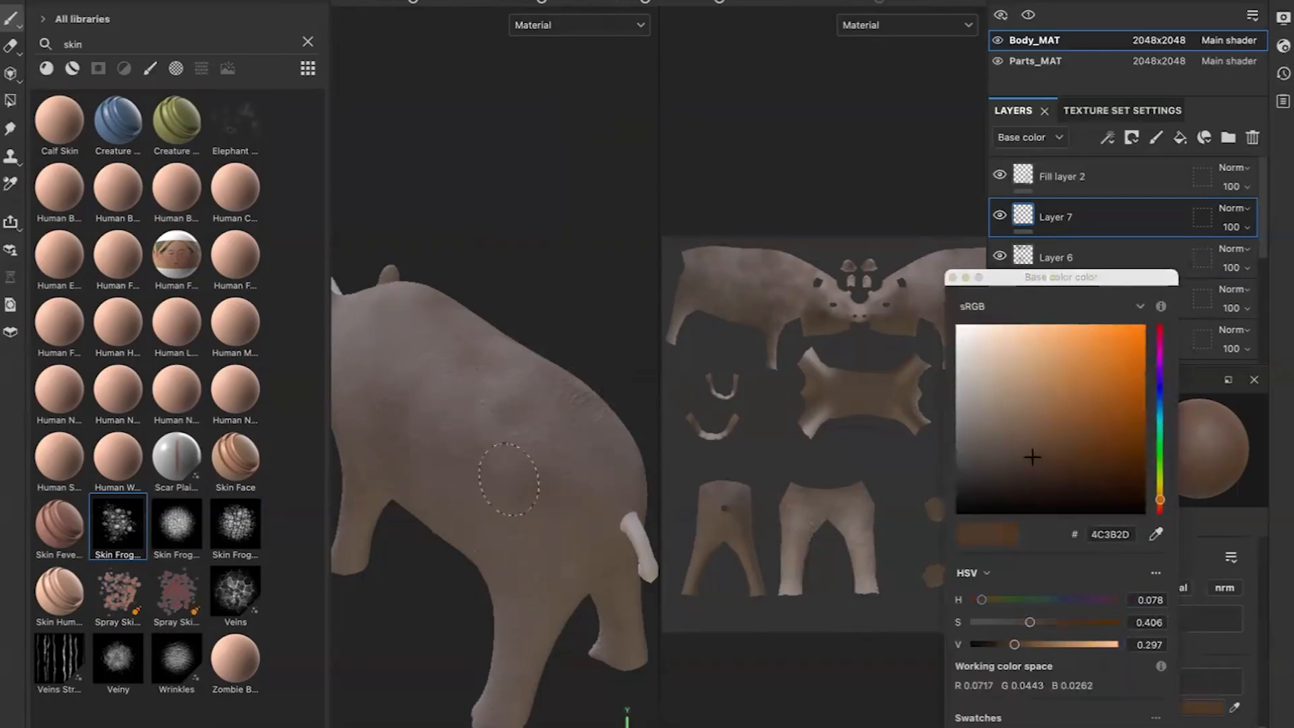
left_click_drag(485, 617, 584, 515, "alt")
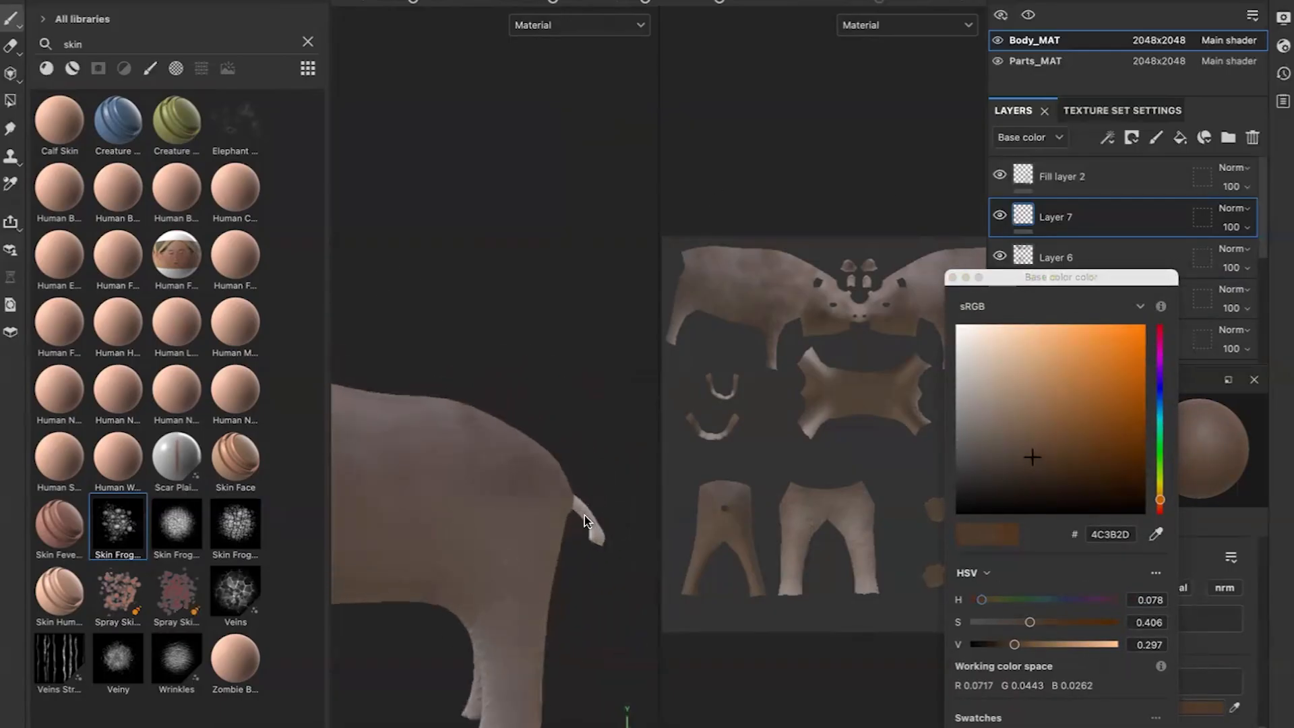
After checking the rhino_side_2.jpg reference, return to Substance 3D Painter and choose the Basic Hard brush from the library without the skin filter.
middle_click_drag(434, 536, 605, 468, "alt")
mouse_move(573, 513)
middle_mouse_down("alt")
mouse_move(436, 458)
mouse_move(587, 531)
middle_mouse_up("alt")
scroll(454, 496, "down", 5)
scroll(585, 532, "down", 1)
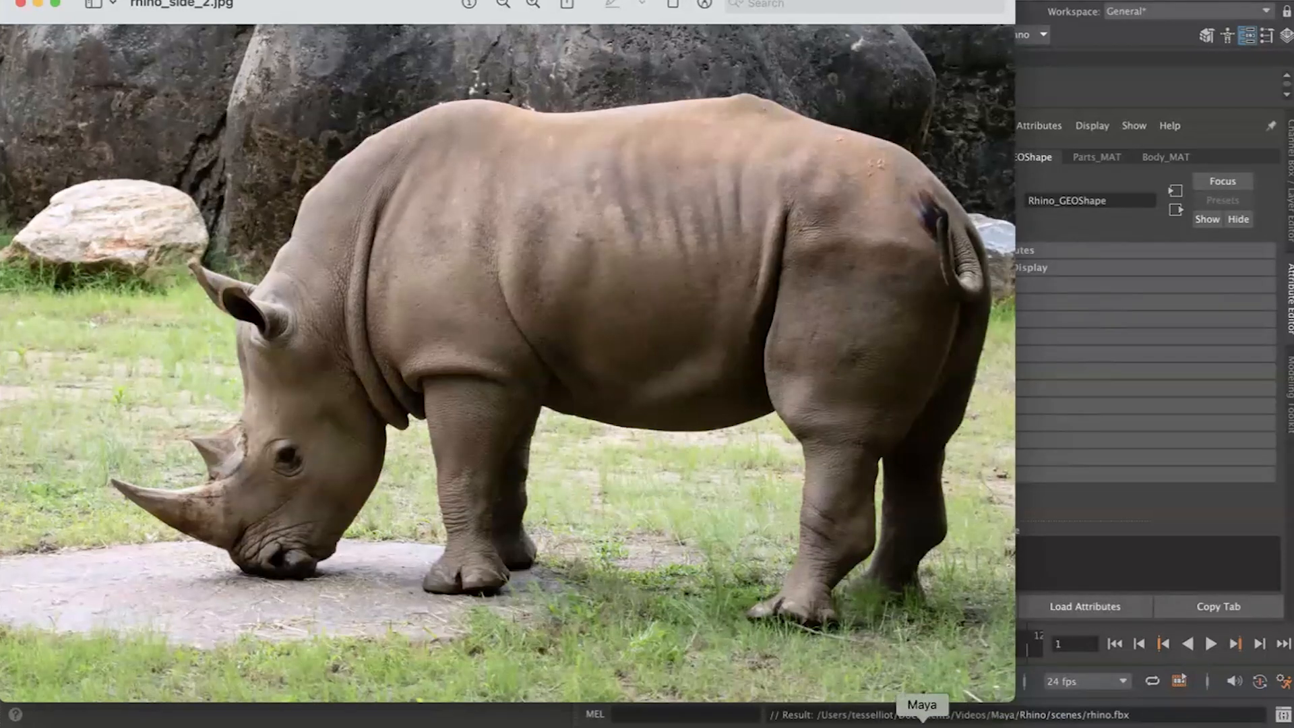
left_click(1123, 725)
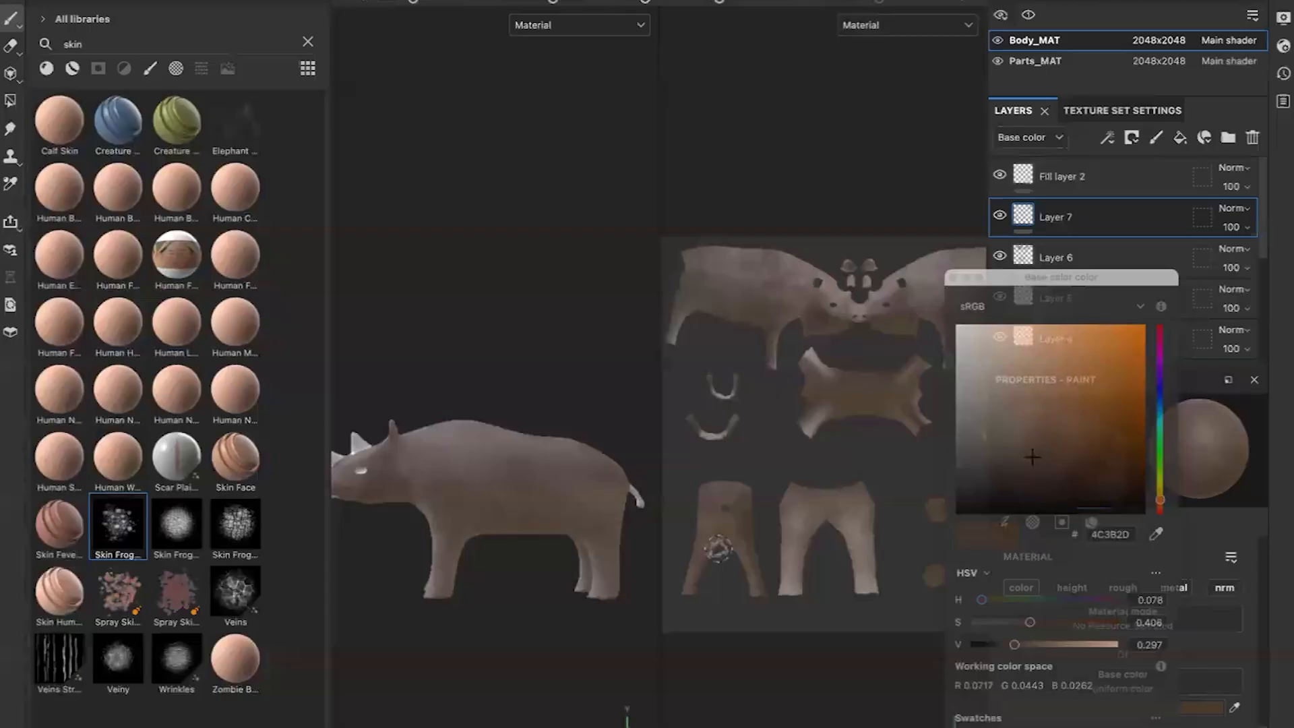
left_click(149, 68)
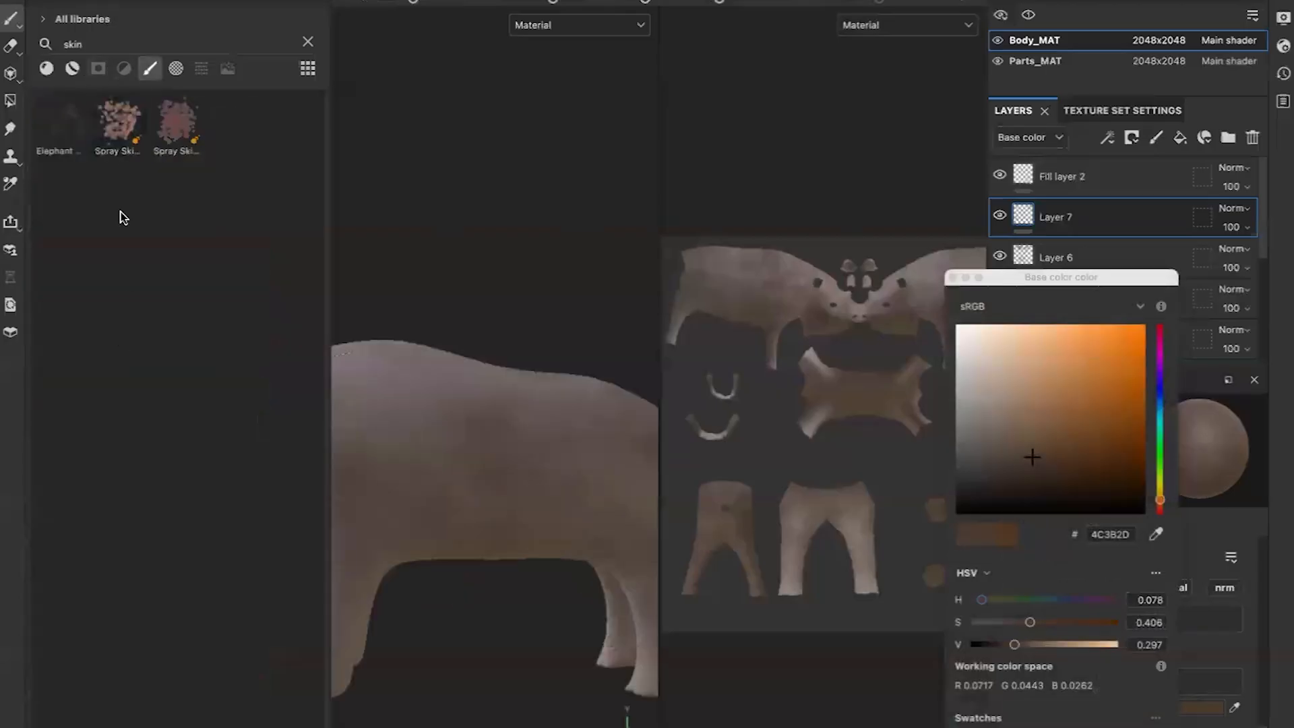
left_click(307, 41)
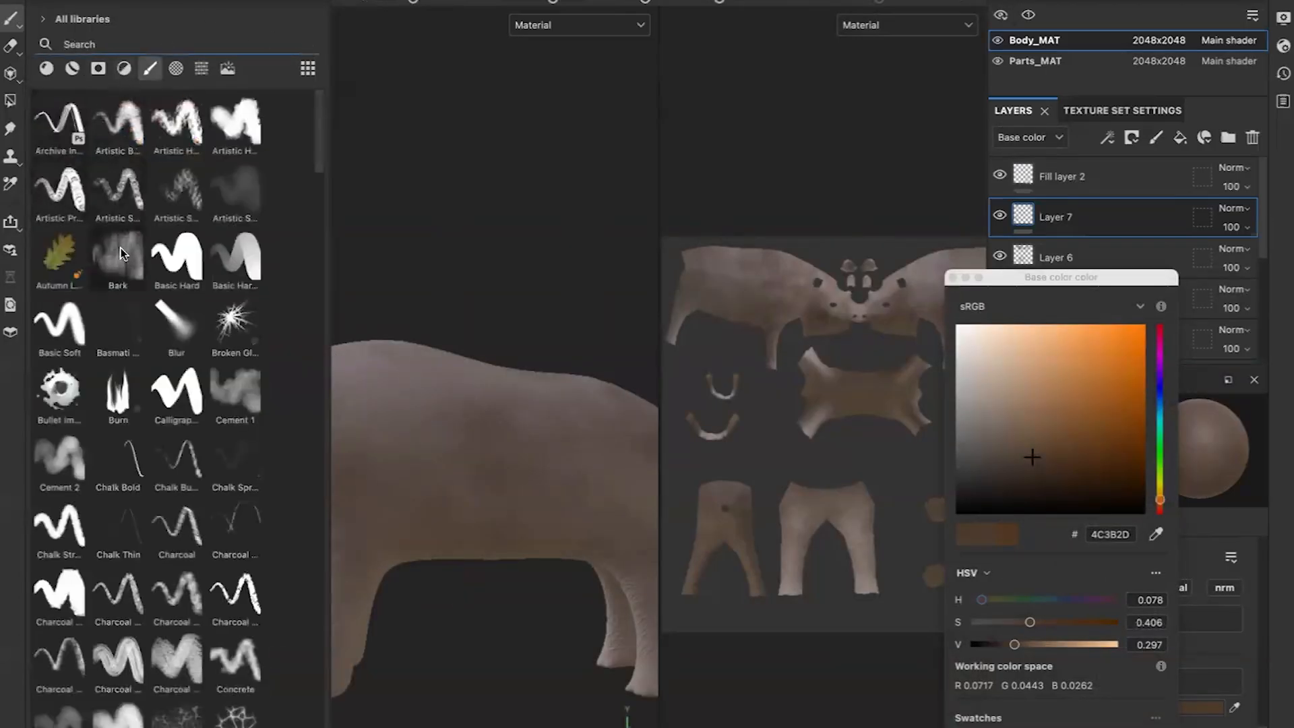
left_click(181, 261)
Add a paint layer above Layer 7 and set up the Archive Inker brush with base color 3B2715 and height enabled.
mouse_move(1030, 277)
left_mouse_down()
mouse_move(885, 130)
mouse_move(867, 142)
left_mouse_up()
left_click(1156, 138)
left_click(916, 334)
left_click(1071, 587)
scroll(1106, 627, "down", 1)
scroll(1106, 606, "up", 10)
left_click(48, 150)
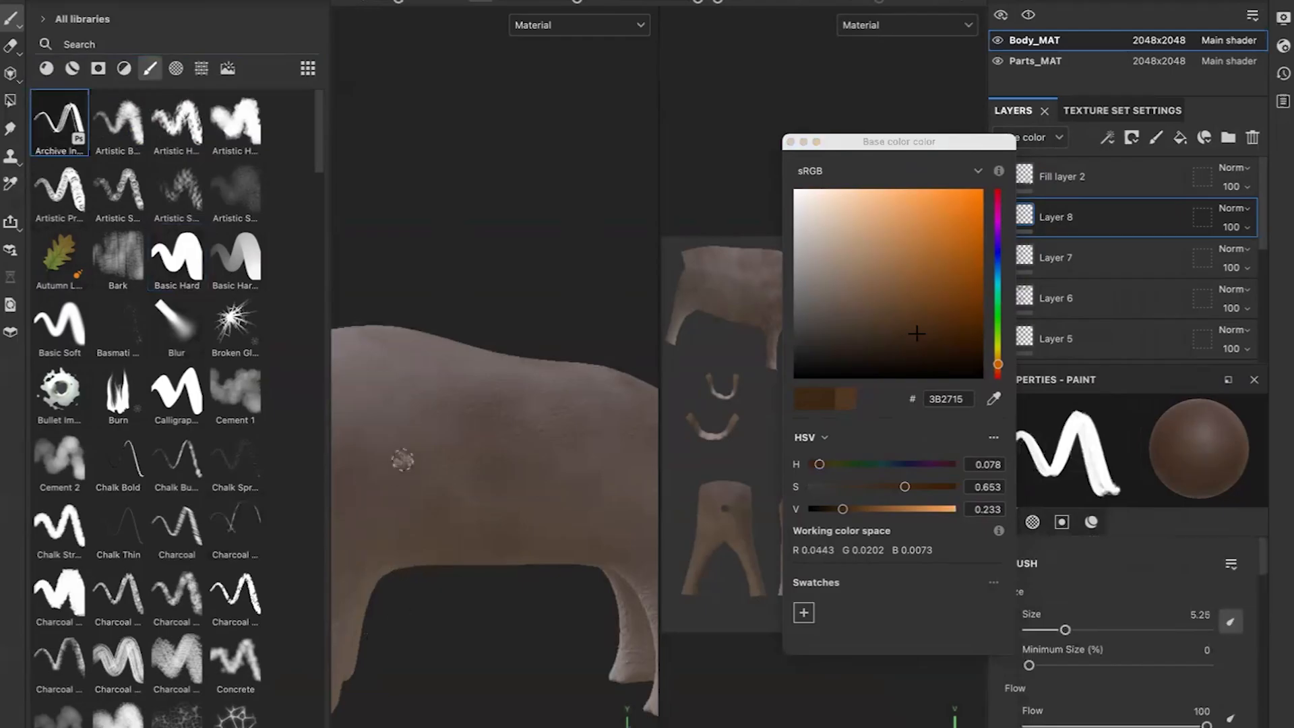
Try painting a dark curved skin fold behind the shoulder and across the top of the front leg.
left_click_drag(407, 403, 372, 543)
scroll(370, 543, "down", 3)
middle_click_drag(370, 543, 407, 555, "alt")
left_click_drag(408, 555, 463, 537)
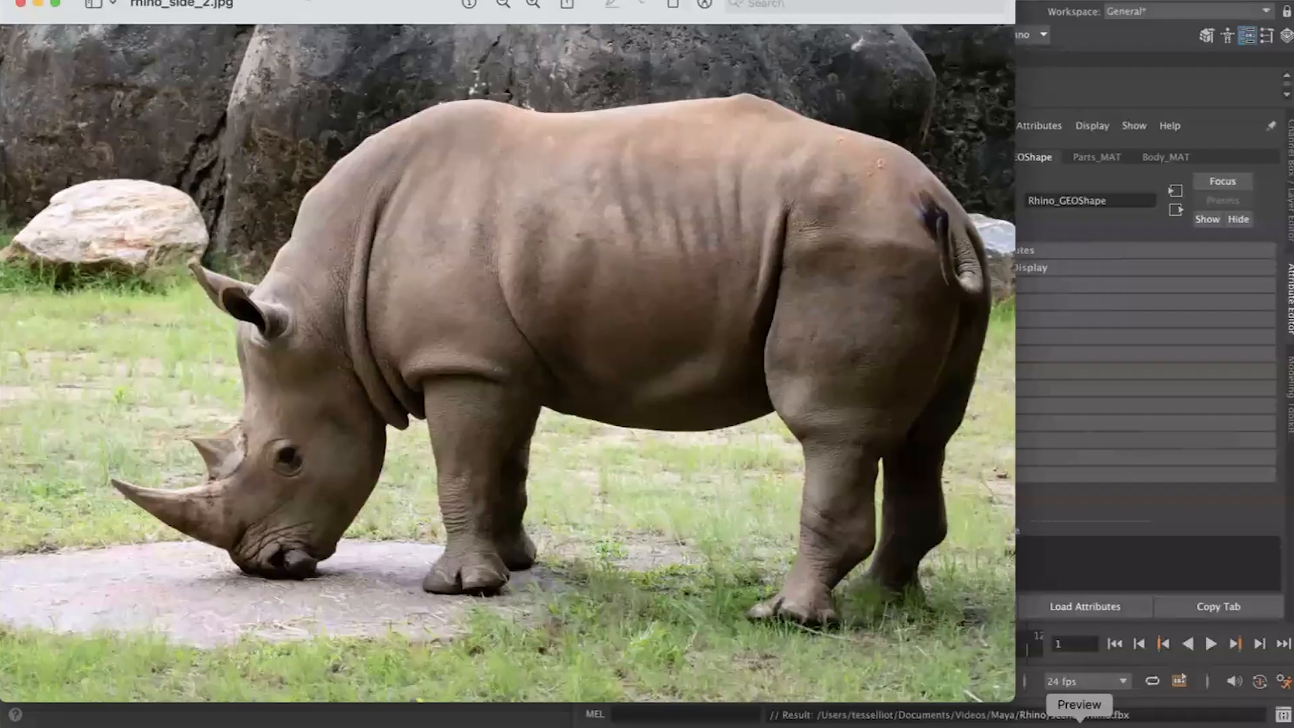
Shift the rhino_side_2.jpg reference photo aside and put Maya away before returning to Substance 3D Painter.
left_click_drag(497, 16, 855, 20)
left_click_drag(655, 24, 800, 81)
left_click(26, 1)
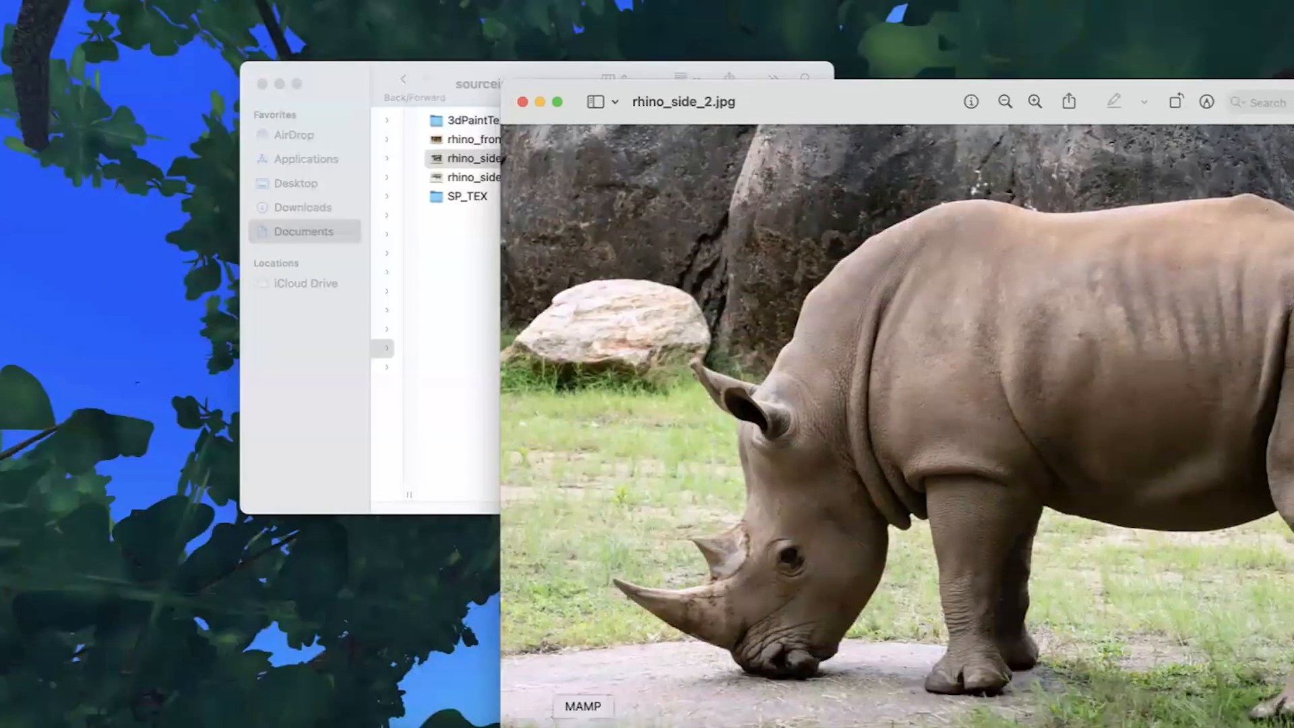
left_click(1086, 726)
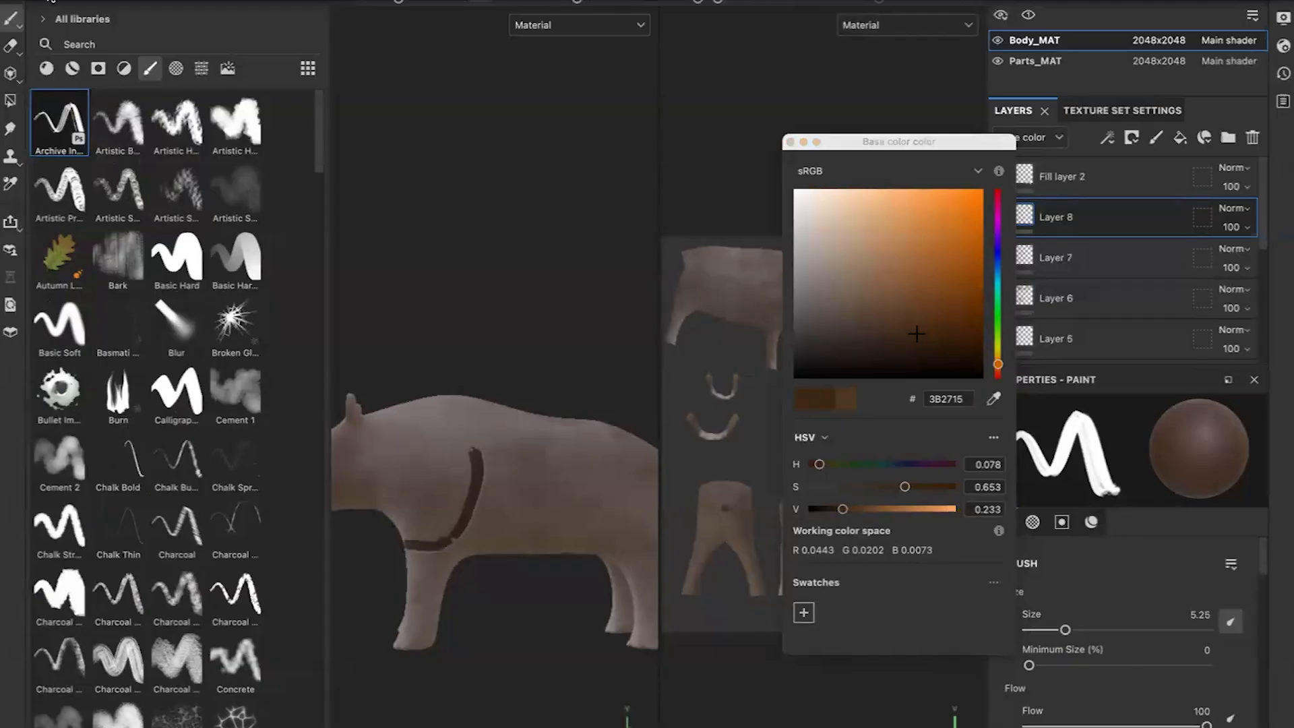
Narrow the Painter window to fit beside the reference photo, close the asset library and color picker, and widen the 3D view.
left_click(49, 0)
left_click_drag(499, 2, 458, 5)
left_click_drag(1143, 703, 760, 727)
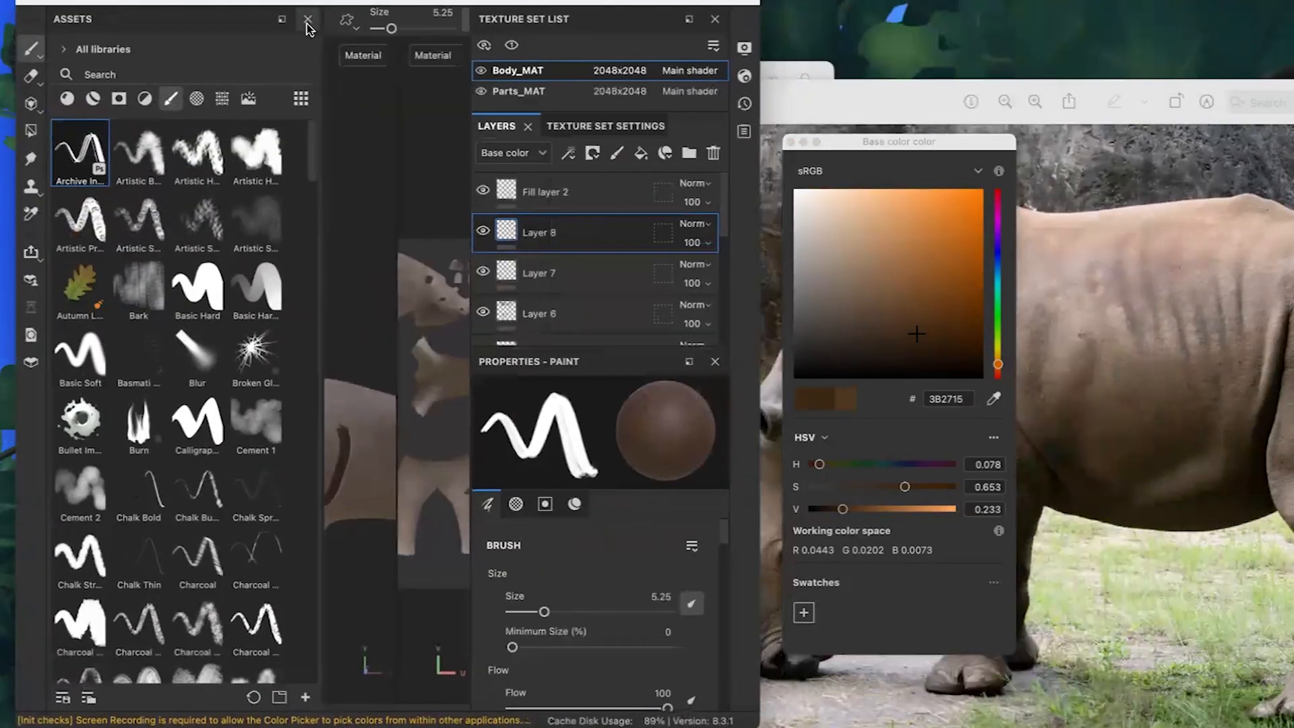
left_click(308, 21)
left_click_drag(259, 161, 457, 162)
left_click(792, 143)
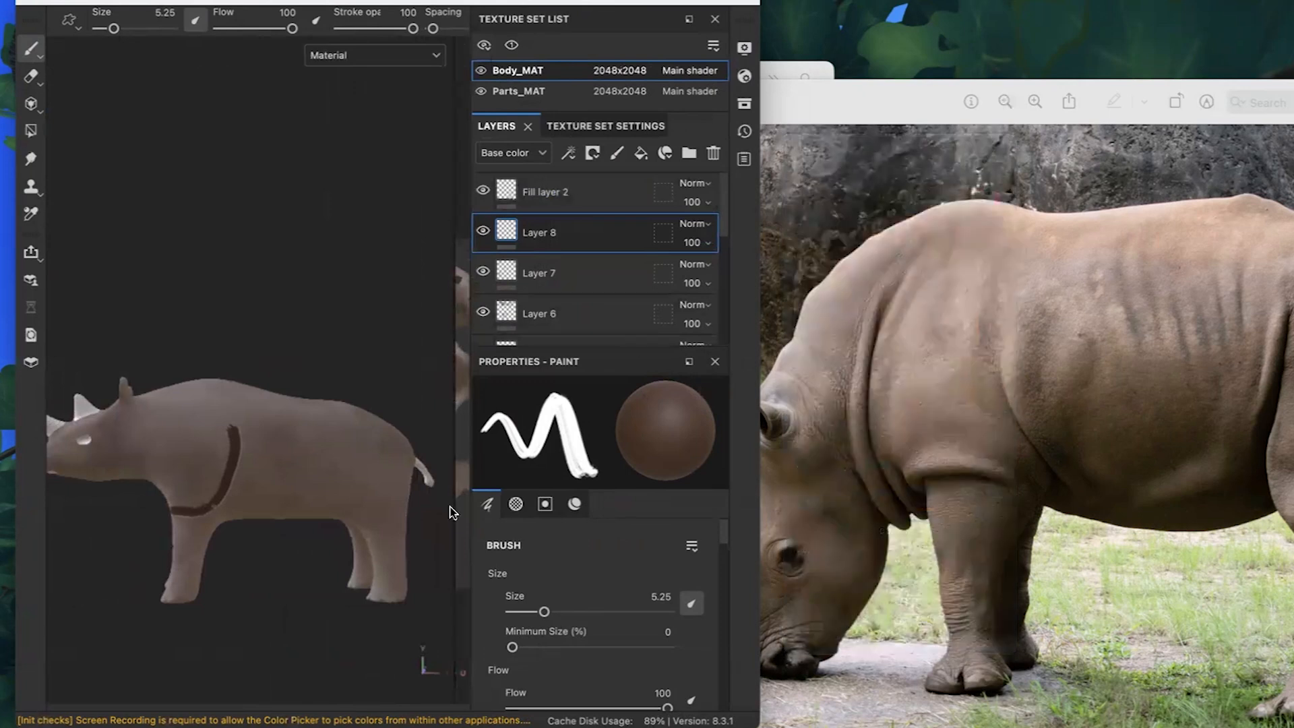
Undo the dark shoulder fold strokes and soften the brush to stroke opacity 30 and flow 25.
key("super+z")
scroll(566, 634, "down", 3)
left_click(552, 679)
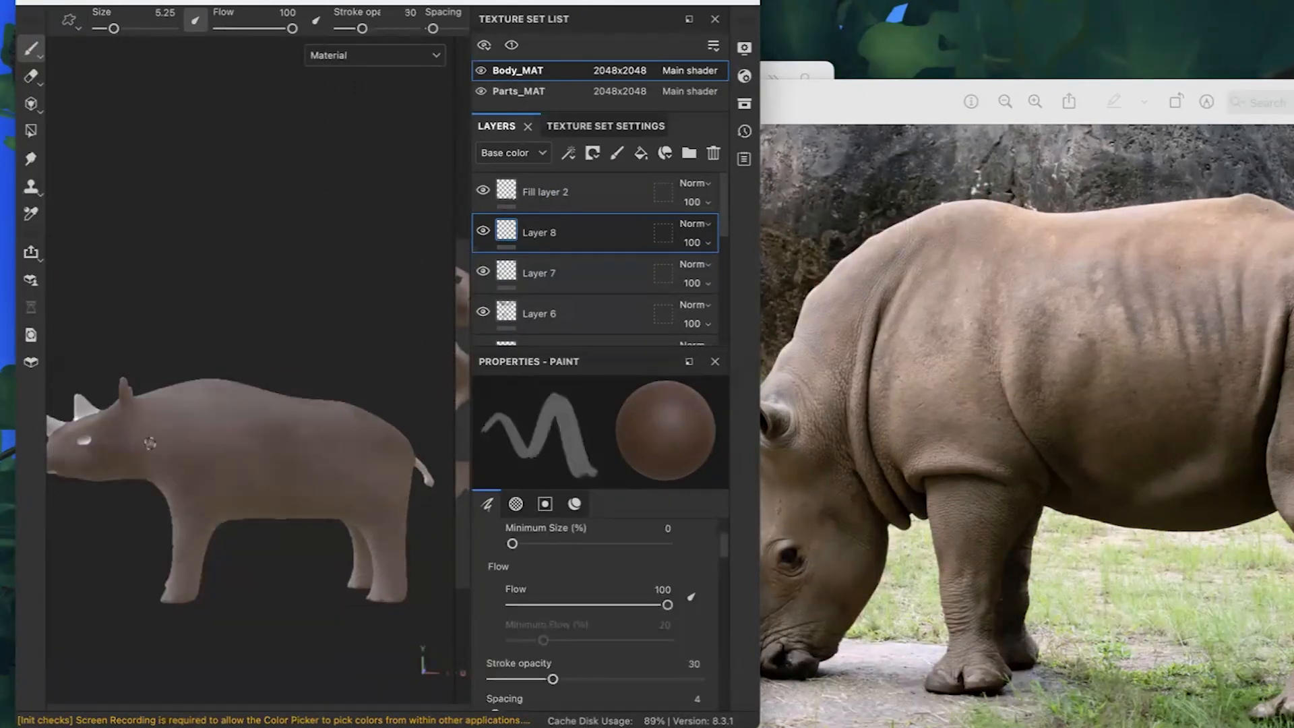
left_click(550, 605)
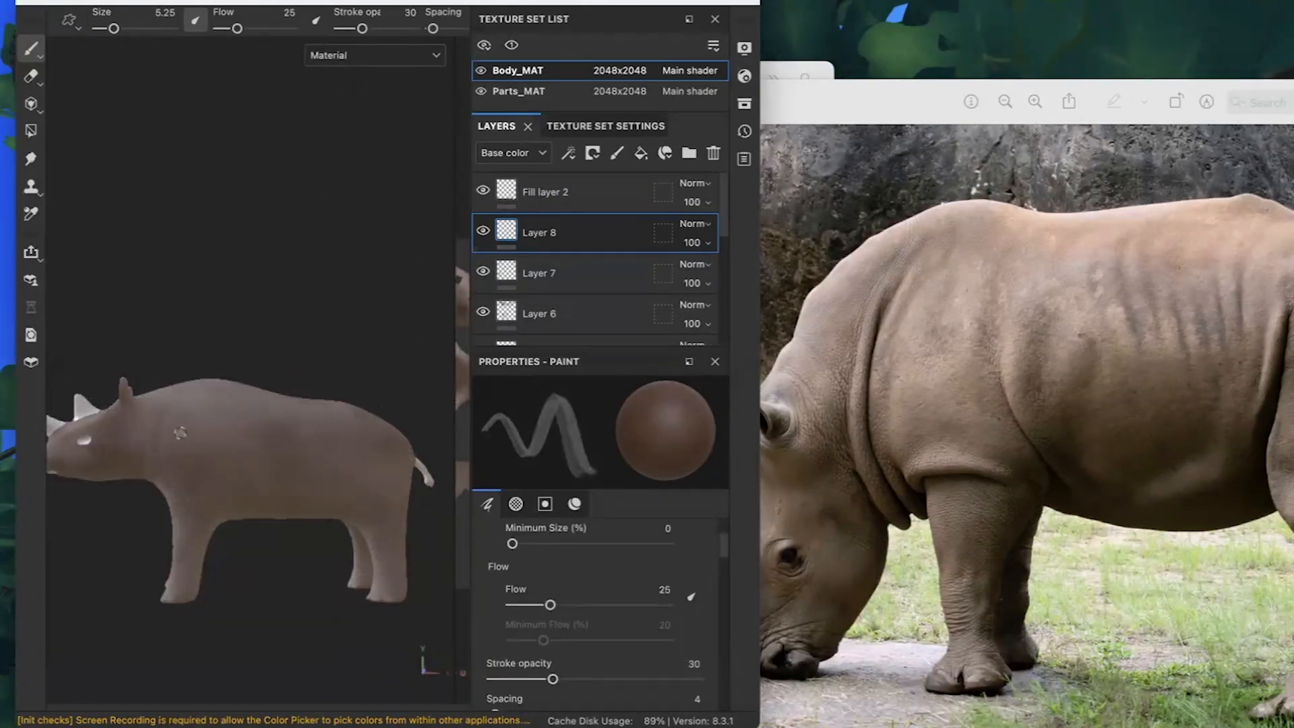
Paint soft skin folds around the neck, behind the shoulder and across the upper front leg, following the reference photo.
scroll(174, 515, "up", 5)
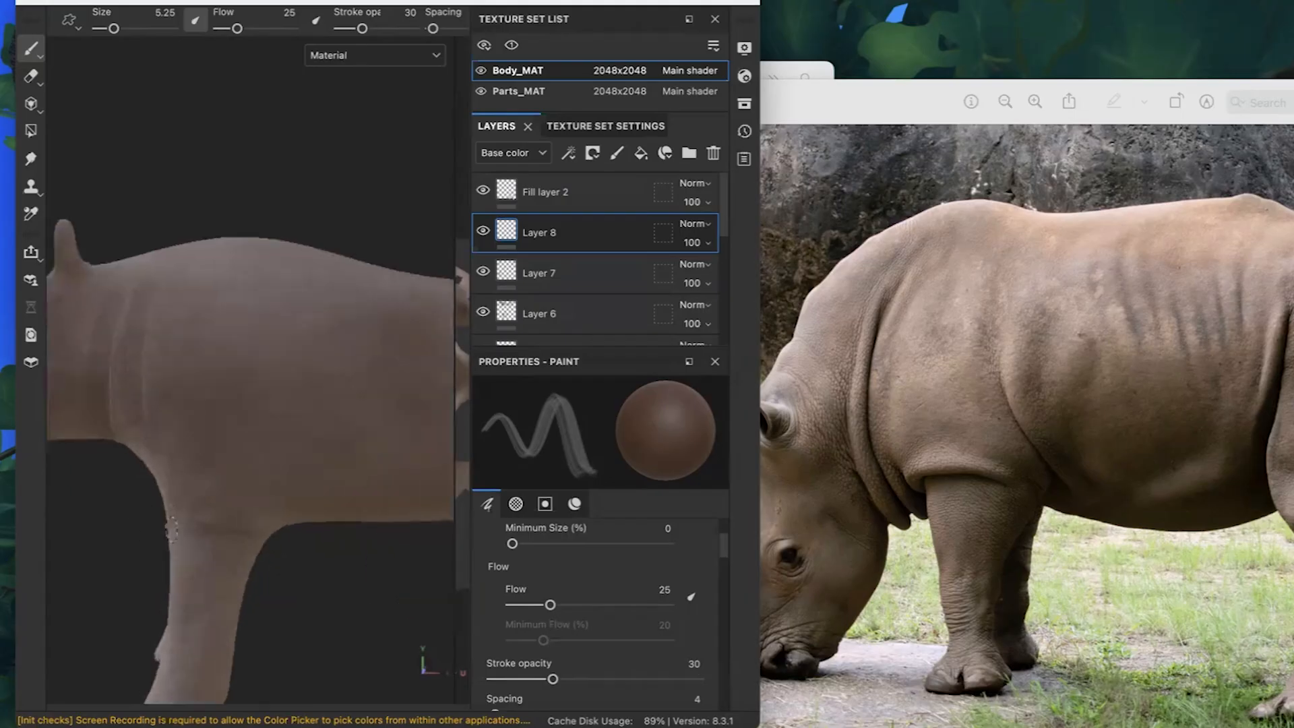
scroll(162, 536, "down", 5)
scroll(202, 462, "up", 5)
left_click_drag(167, 507, 252, 512)
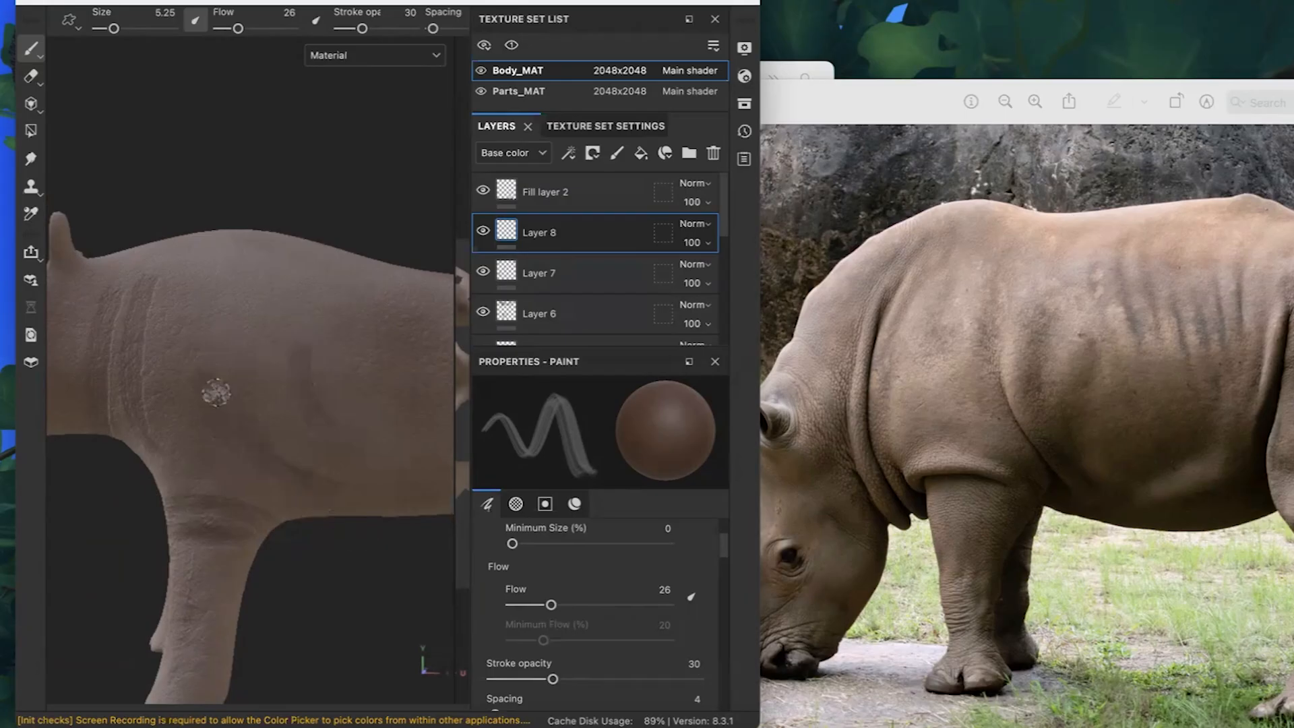
Paint a thin curved skin fold behind the shoulder with brush size 1.94, following the reference photo.
left_click_drag(217, 393, 317, 593, "alt")
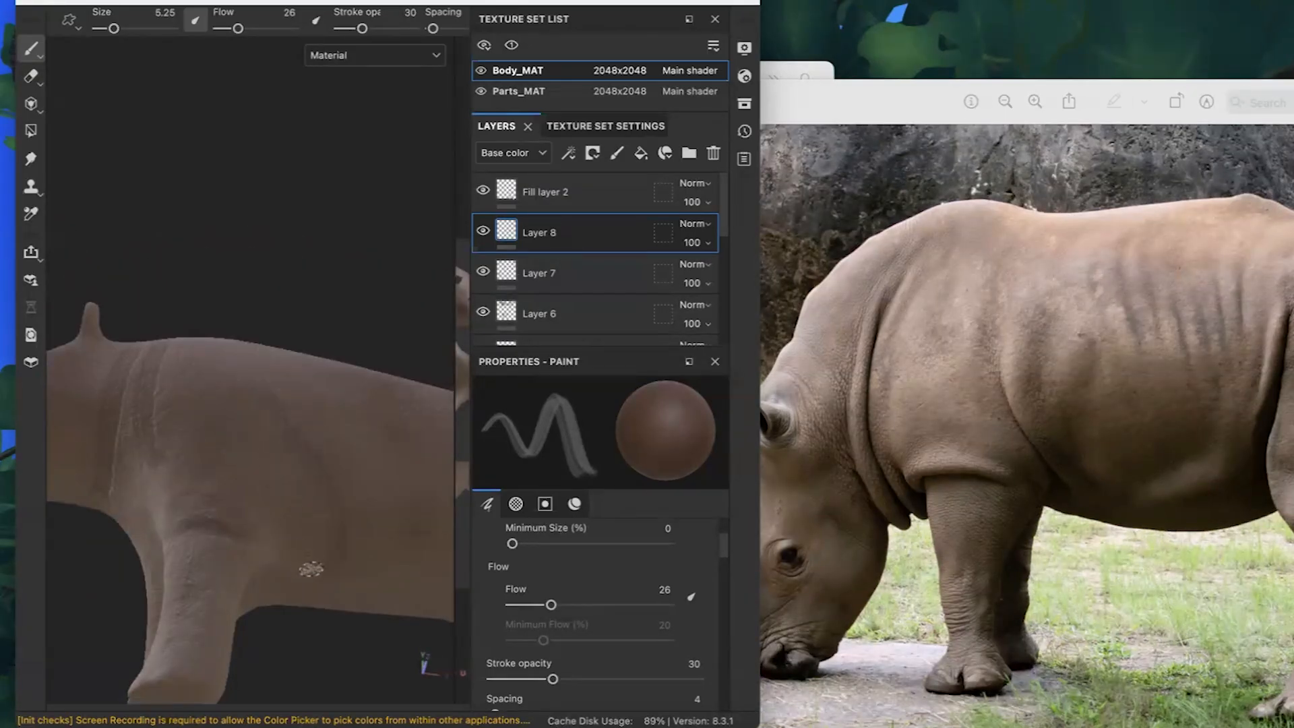
left_click_drag(304, 544, 306, 607, "alt")
scroll(543, 613, "up", 2)
left_click_drag(542, 614, 529, 613)
scroll(529, 613, "down", 3)
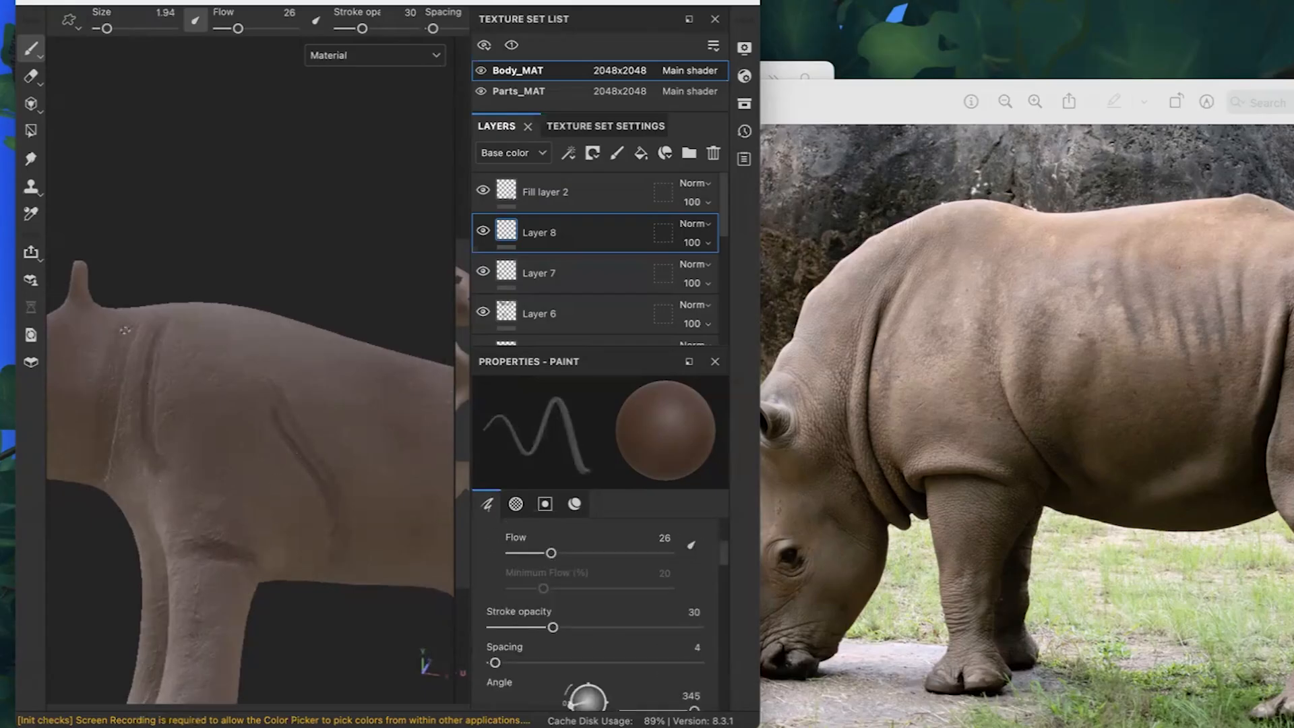
scroll(101, 422, "down", 3)
mouse_move(196, 539)
left_mouse_down("alt")
mouse_move(303, 575)
mouse_move(233, 561)
mouse_move(283, 498)
mouse_move(259, 399)
left_mouse_up("alt")
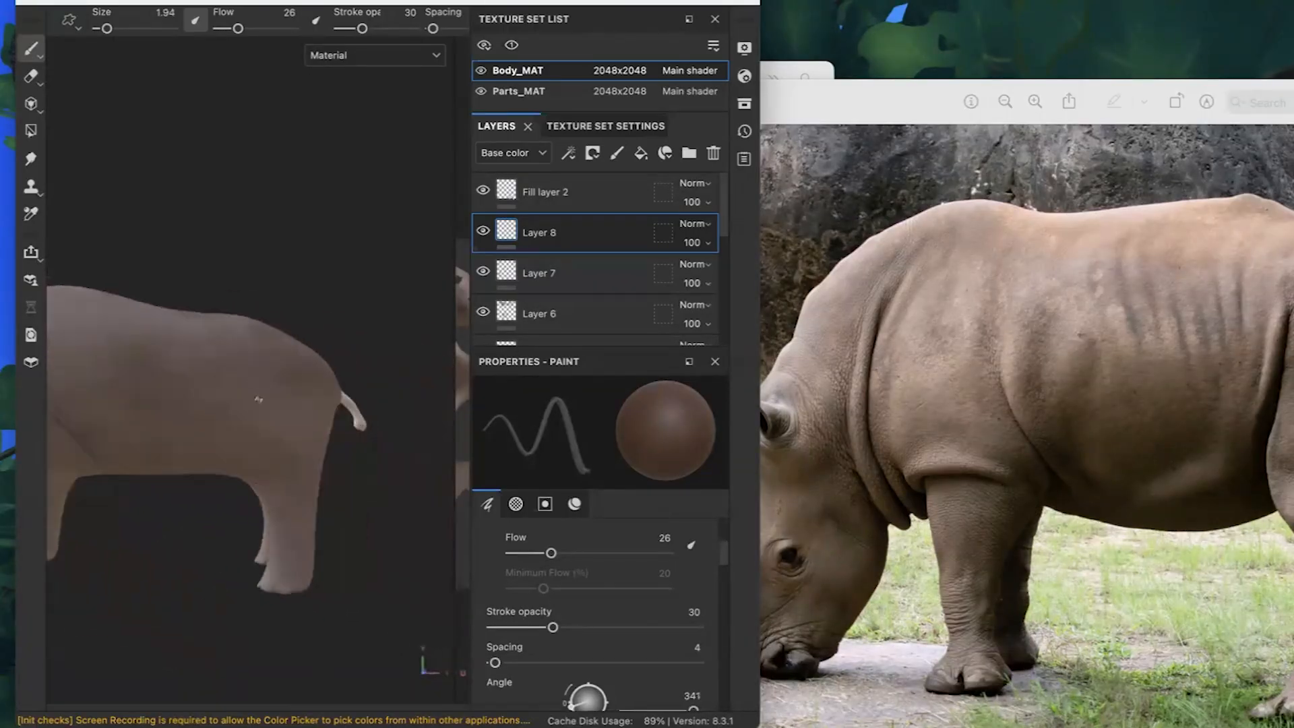
Set the brush size to 5.08 and paint soft fold shading on the flank in front of the hind leg.
scroll(580, 618, "up", 3)
left_click(566, 611)
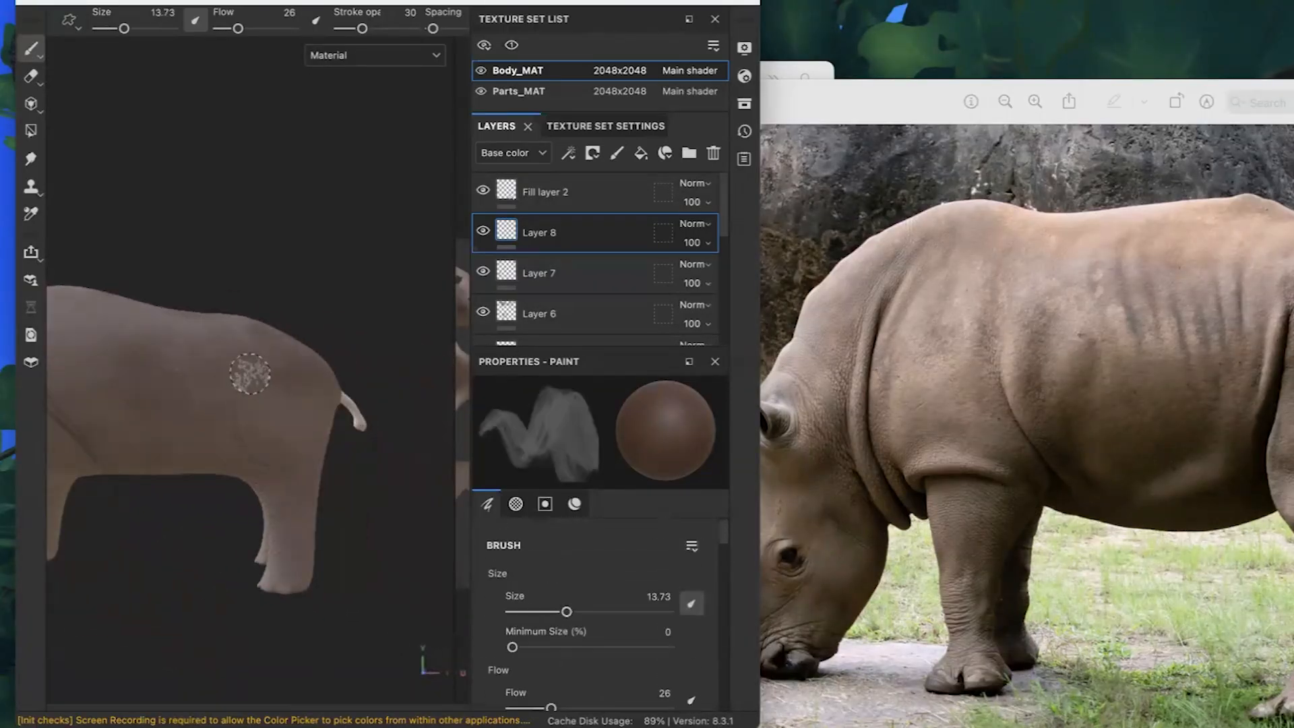
left_click(544, 612)
scroll(548, 645, "down", 3)
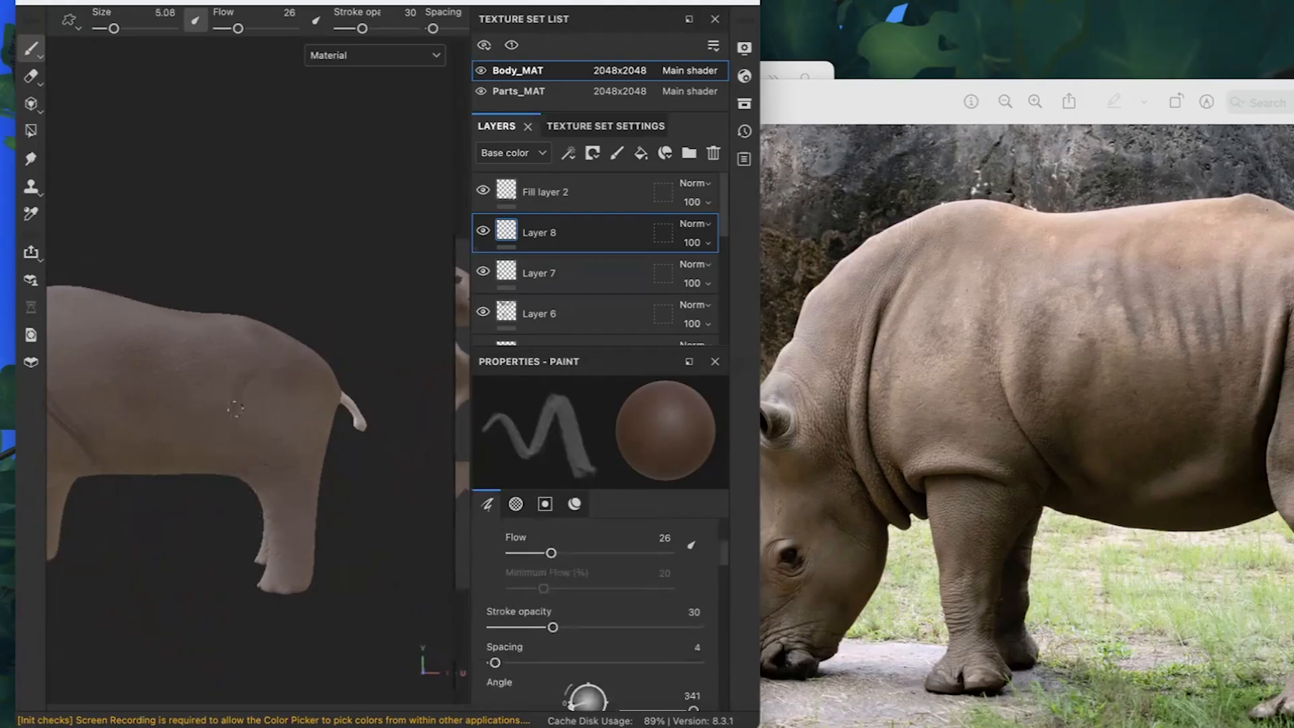
left_click_drag(232, 368, 263, 353, "alt")
left_click_drag(130, 370, 275, 469, "alt")
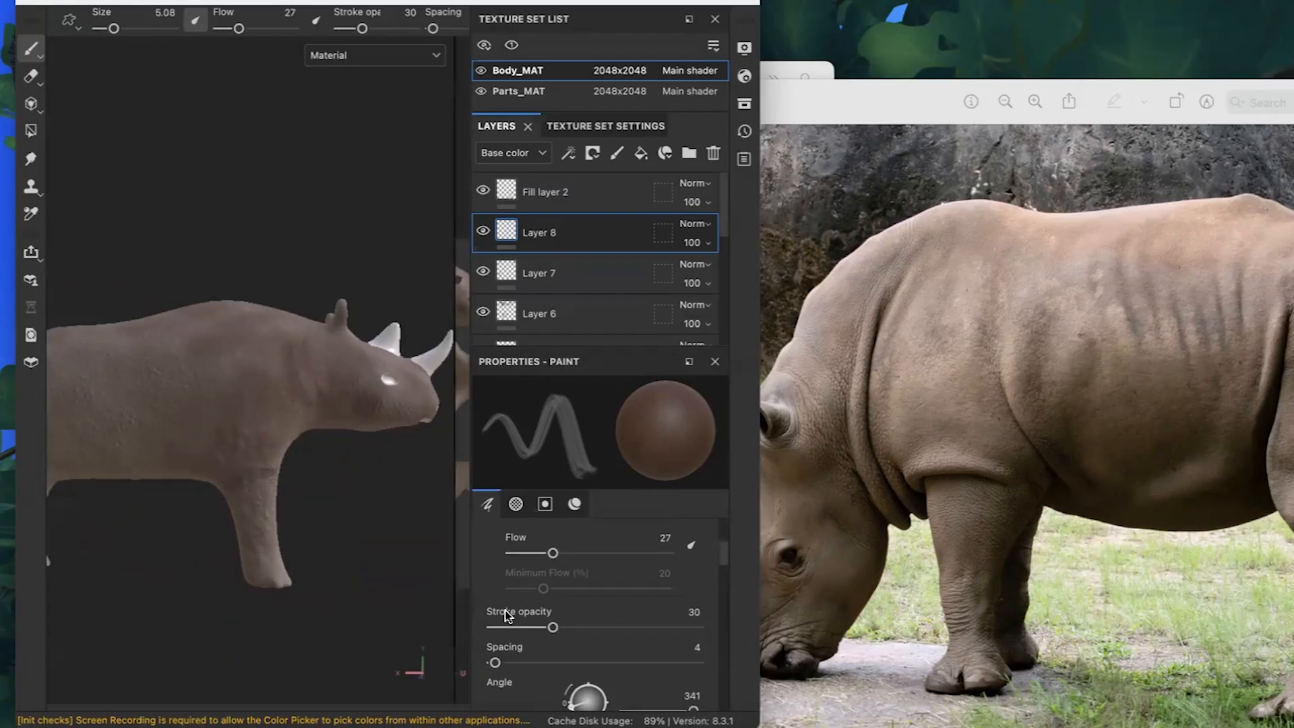
Paint neck and shoulder folds on the rhino's opposite side with brush size 1.51 and stroke opacity 49.
scroll(509, 613, "up", 5)
left_click(527, 612)
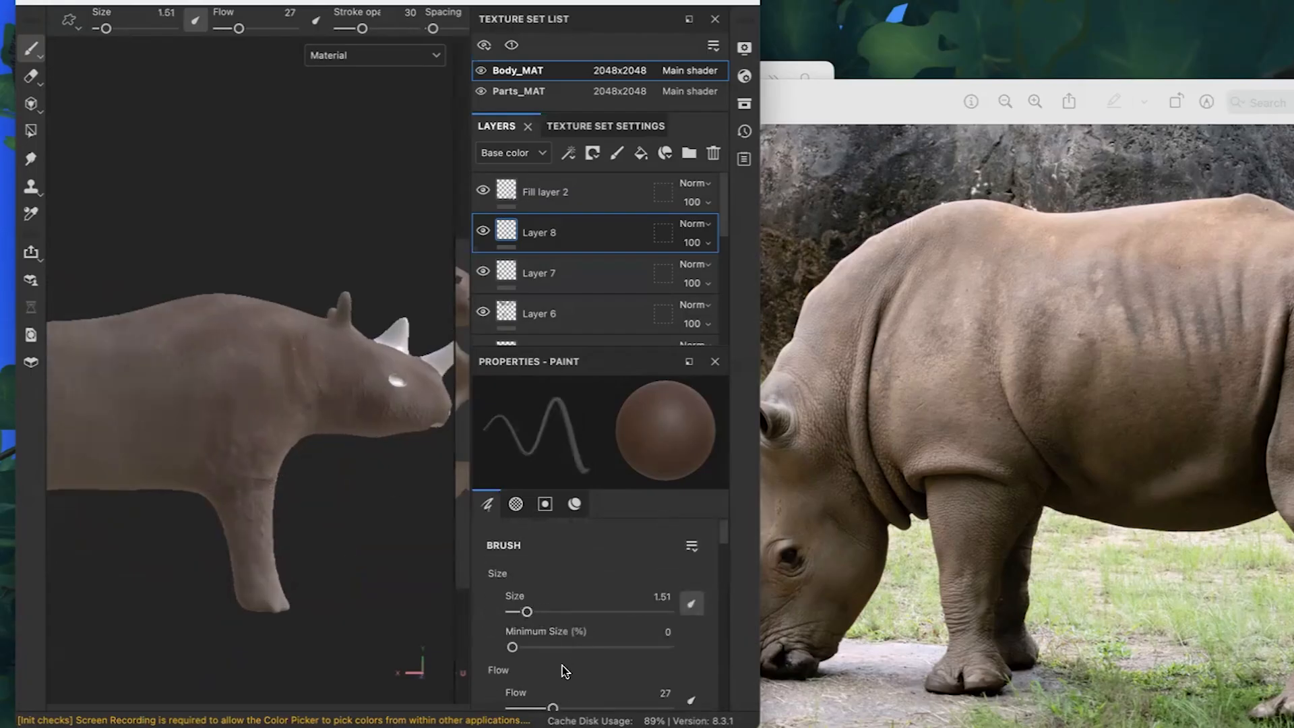
scroll(565, 671, "down", 4)
left_click_drag(552, 627, 592, 627)
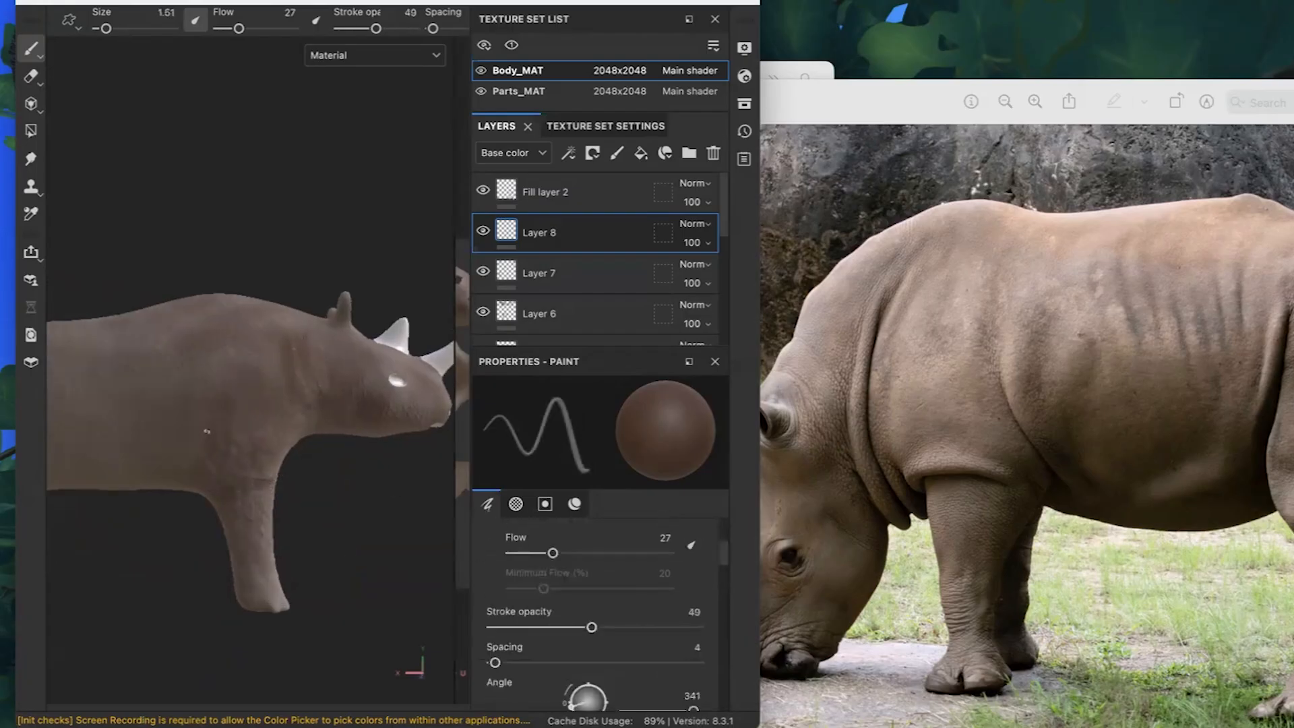
scroll(208, 434, "up", 5)
left_click_drag(322, 259, 369, 379)
left_click_drag(282, 271, 347, 448)
mouse_move(373, 512)
left_mouse_down("alt")
mouse_move(260, 375)
mouse_move(155, 296)
left_mouse_up("alt")
left_click_drag(277, 465, 77, 247, "super")
left_click_drag(266, 305, 236, 367, "alt")
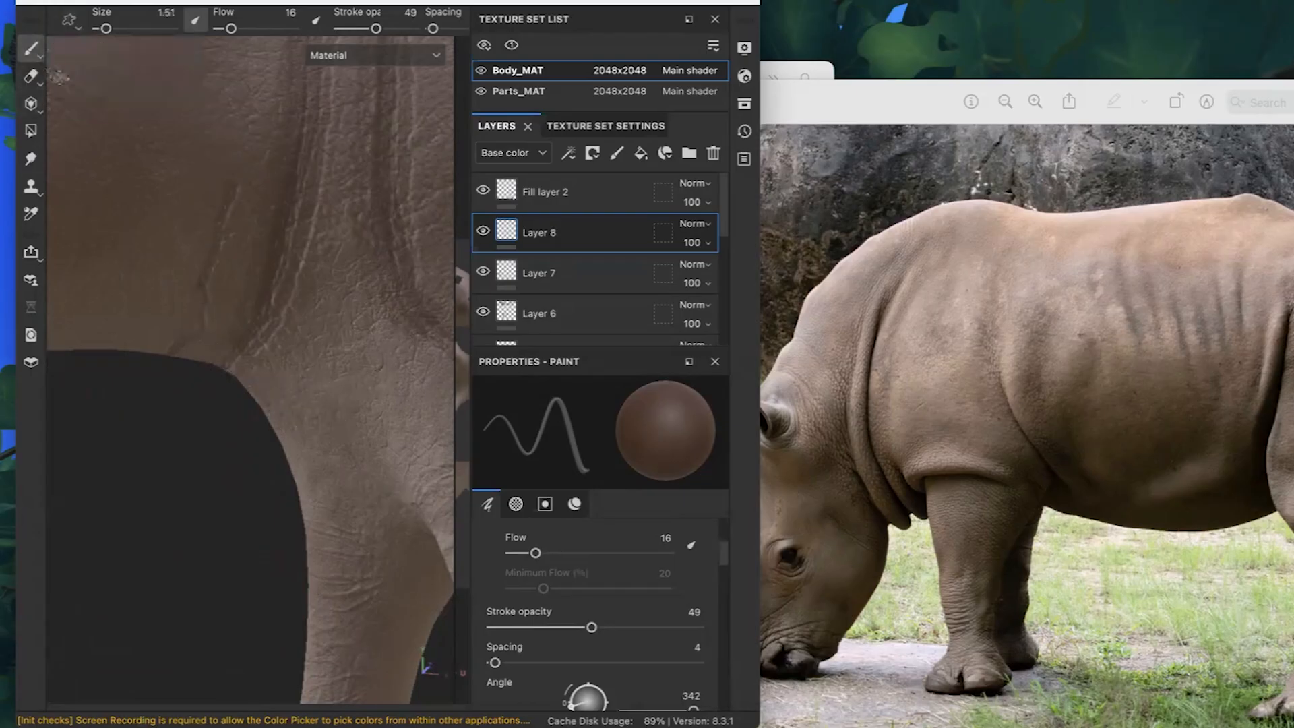
Reset the interface layout, load a sharper brush preset from the asset library, and close the library.
left_click(289, 1)
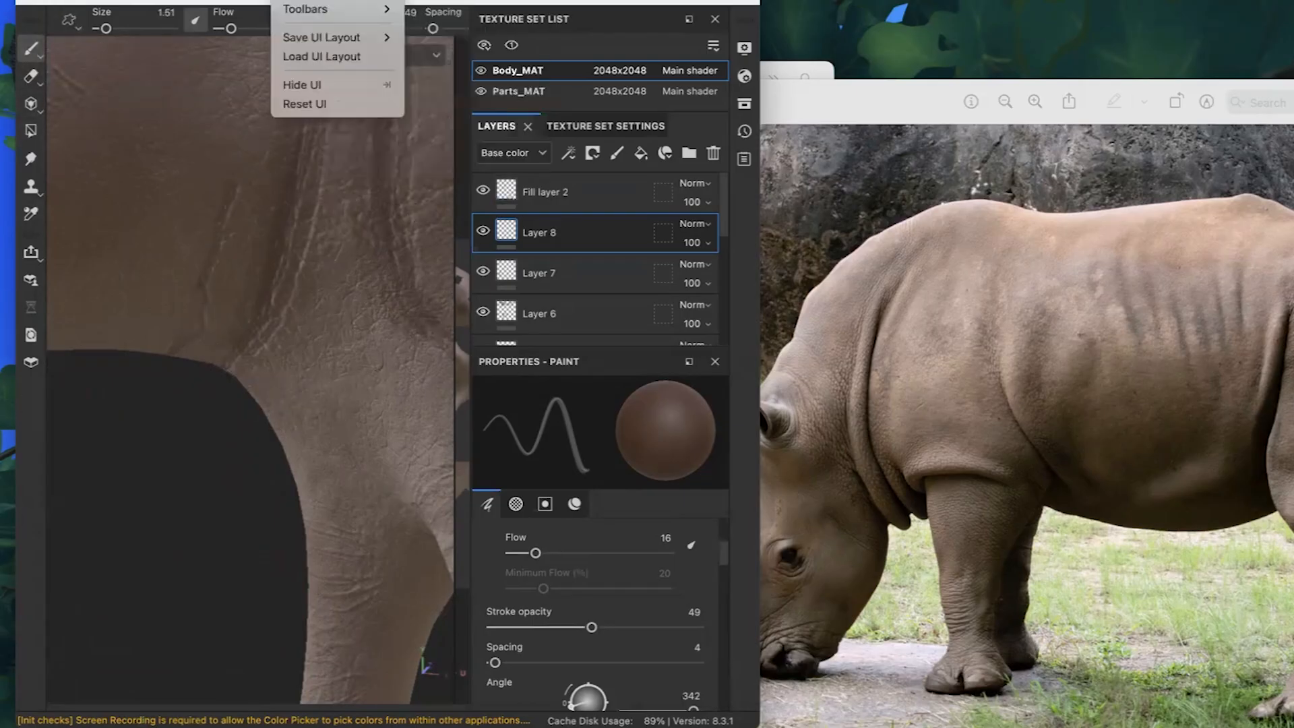
left_click(306, 104)
left_click(100, 618)
left_click(290, 19)
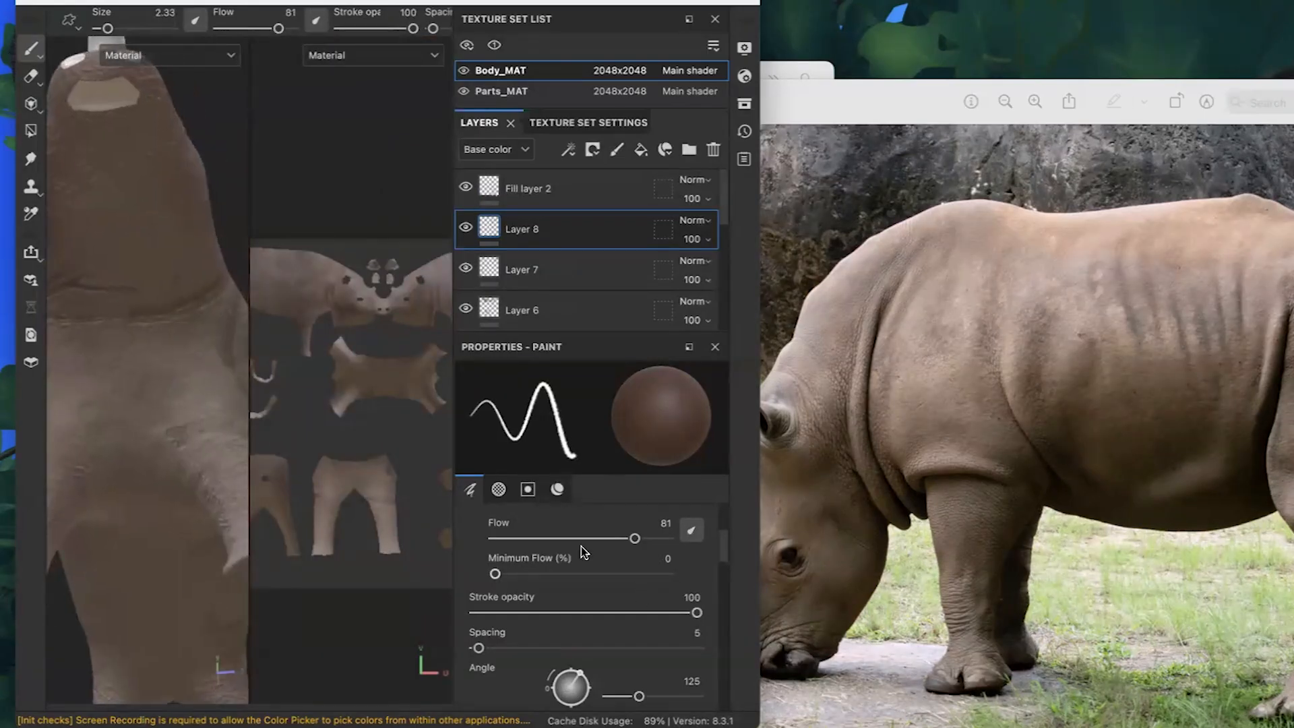
Set the flow to 33 and paint crisp folds under the neck, down the shoulder and across the upper front leg.
left_click(549, 539)
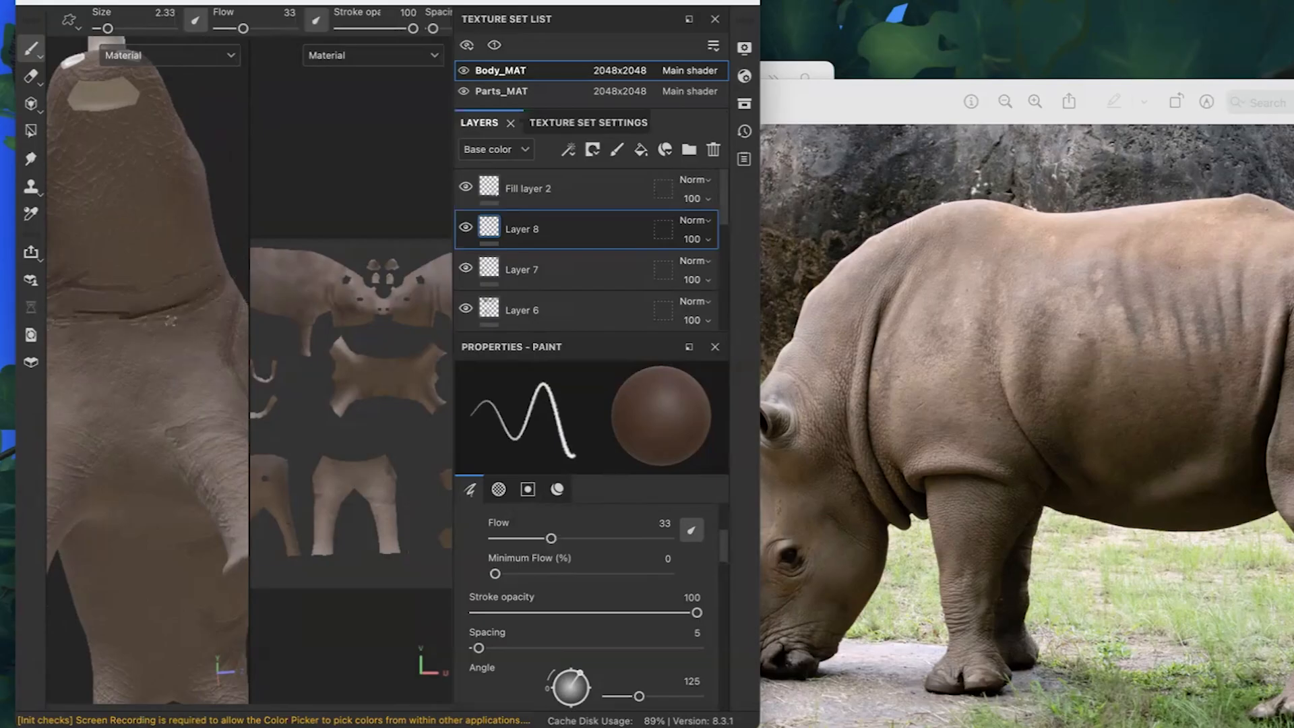
scroll(195, 317, "down", 4)
left_click_drag(150, 370, 117, 383, "alt")
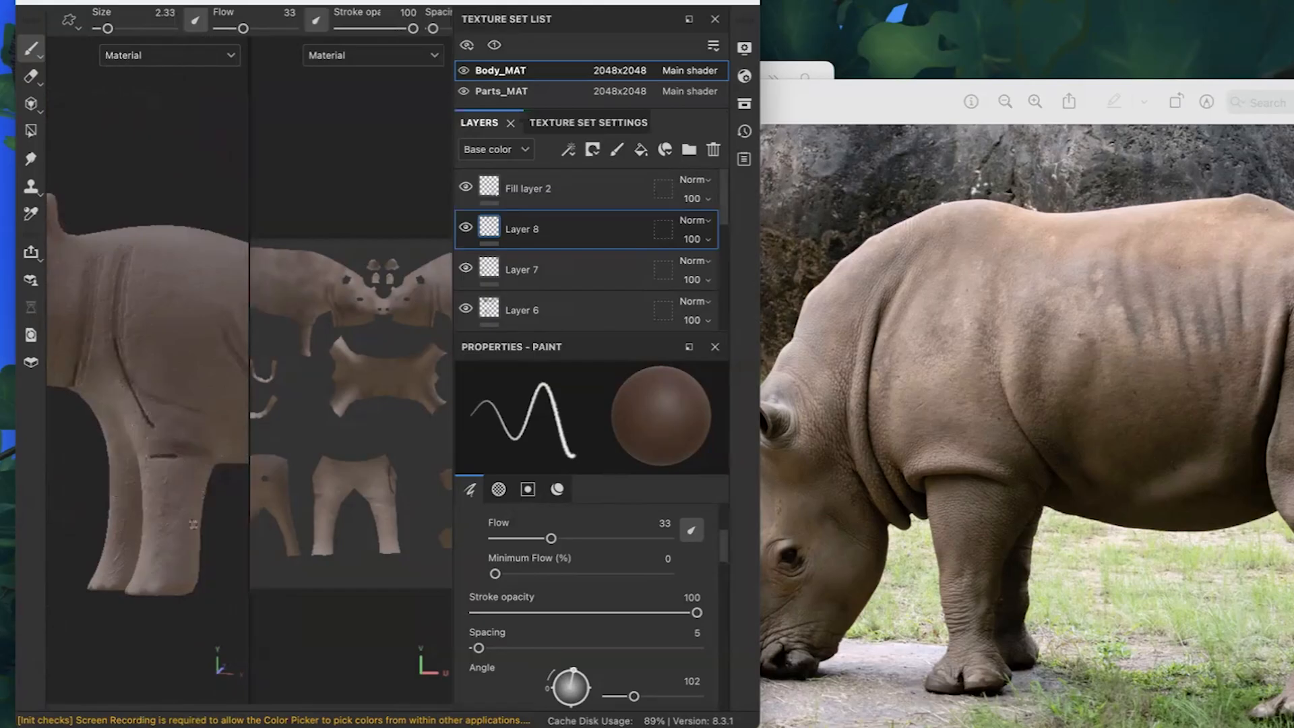
scroll(194, 524, "down", 4)
middle_click_drag(184, 520, 64, 511, "alt")
mouse_move(111, 364)
left_mouse_down()
mouse_move(127, 412)
mouse_move(163, 401)
left_mouse_up()
mouse_move(95, 517)
left_mouse_down("super")
mouse_move(258, 520)
mouse_move(150, 482)
mouse_move(174, 455)
left_mouse_up("super")
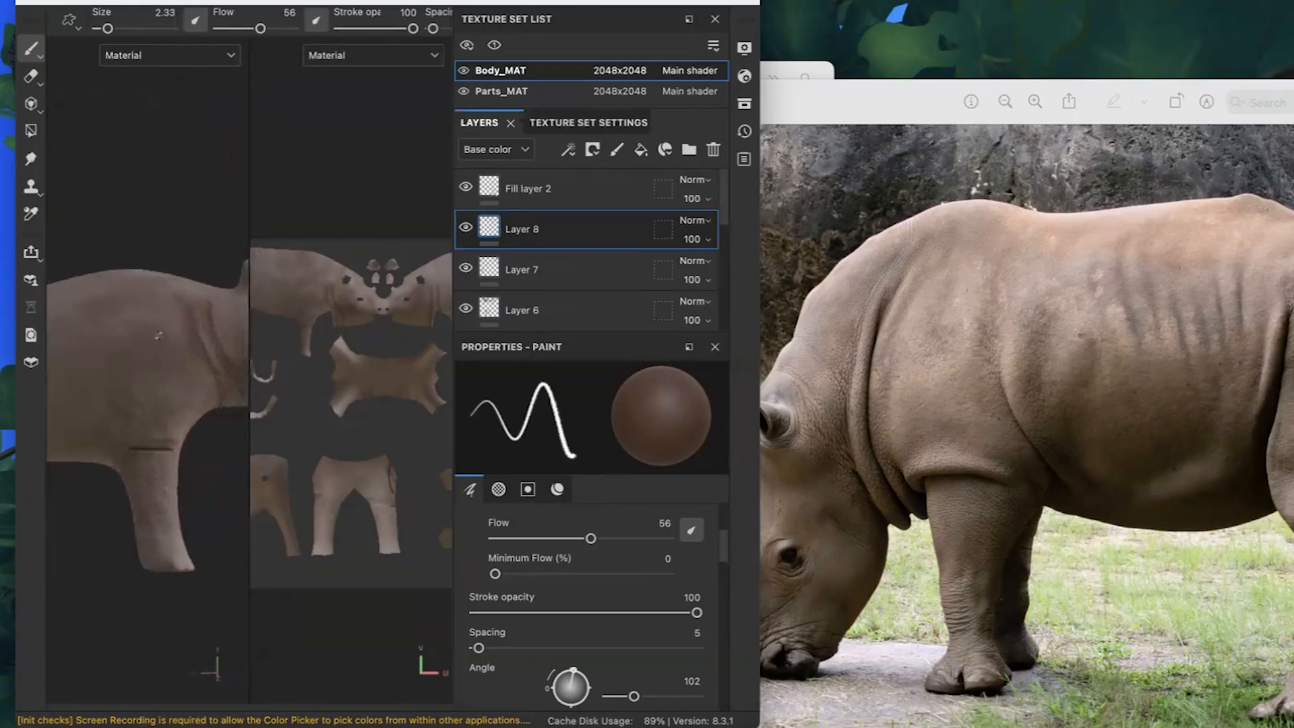
Paint dark fold lines behind the shoulder and around the hind thigh at flow 56.
left_click_drag(131, 364, 141, 396, "alt")
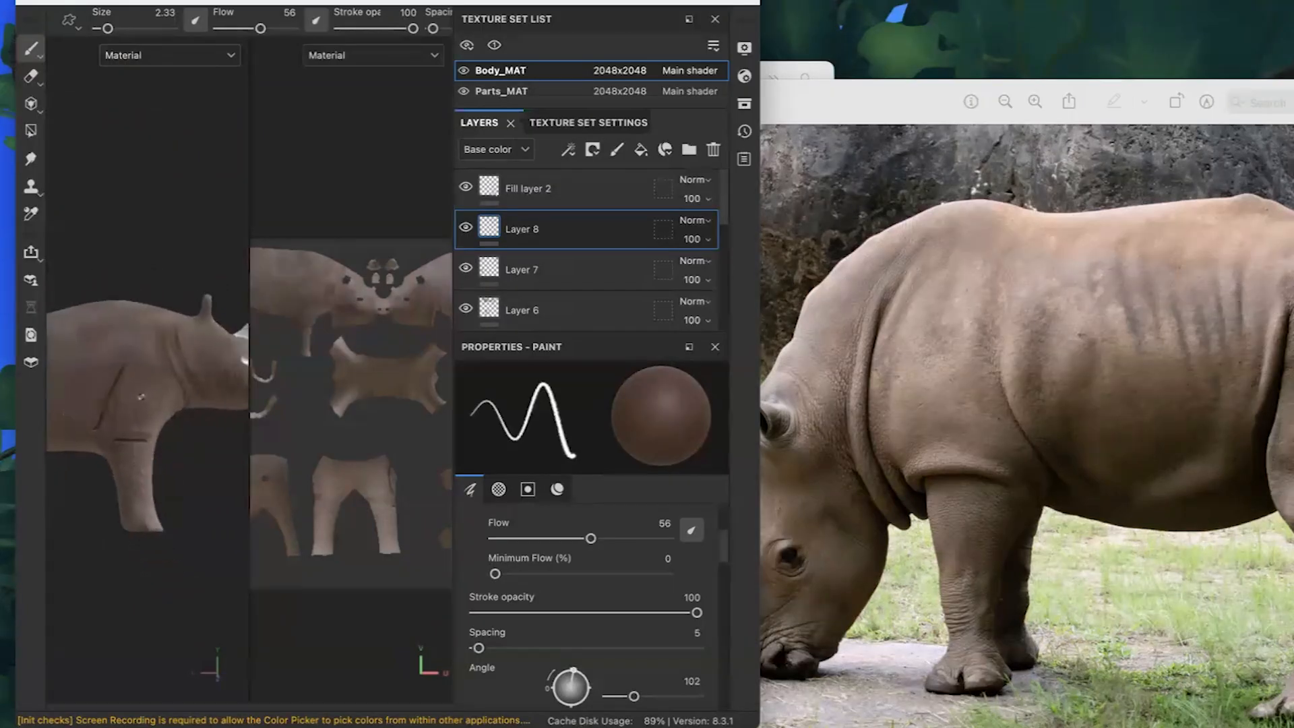
key("super")
left_click_drag(234, 406, 135, 350, "alt+super")
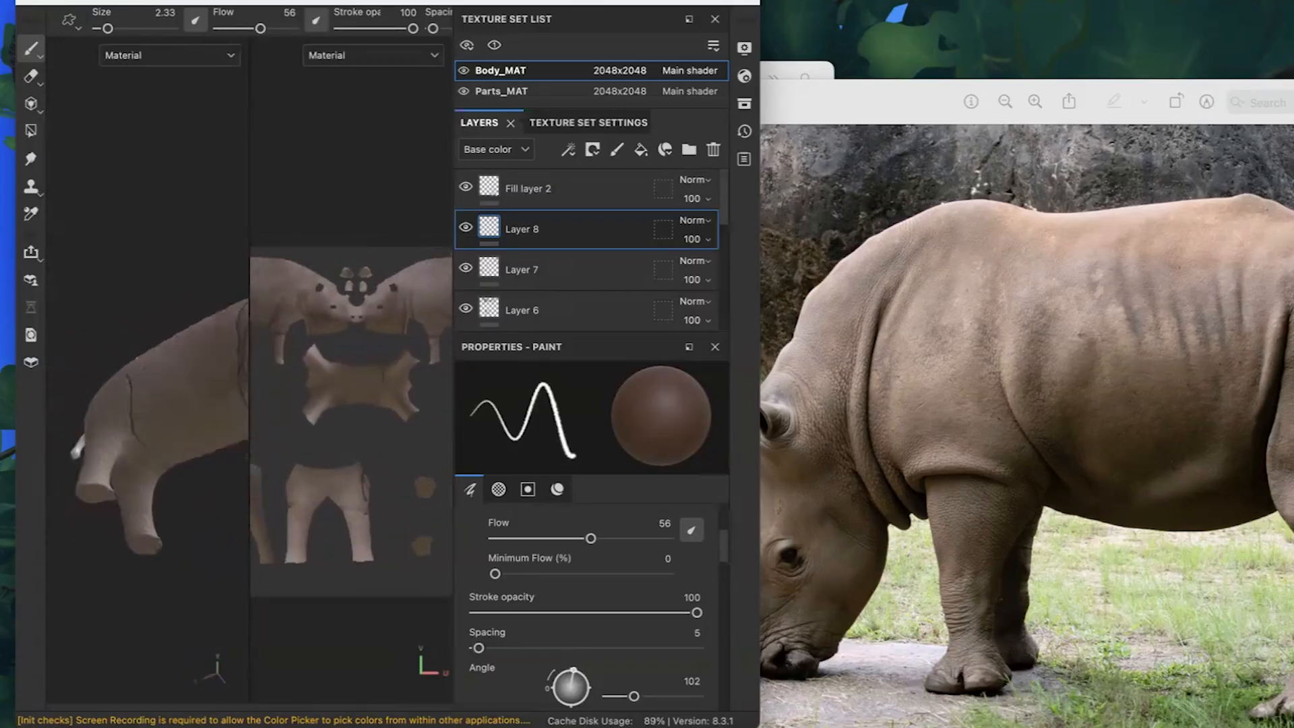
scroll(562, 516, "down", 2)
Bring back the default interface layout, choose a rougher size 15 brush preset from the asset library, and close the library.
left_click(283, 0)
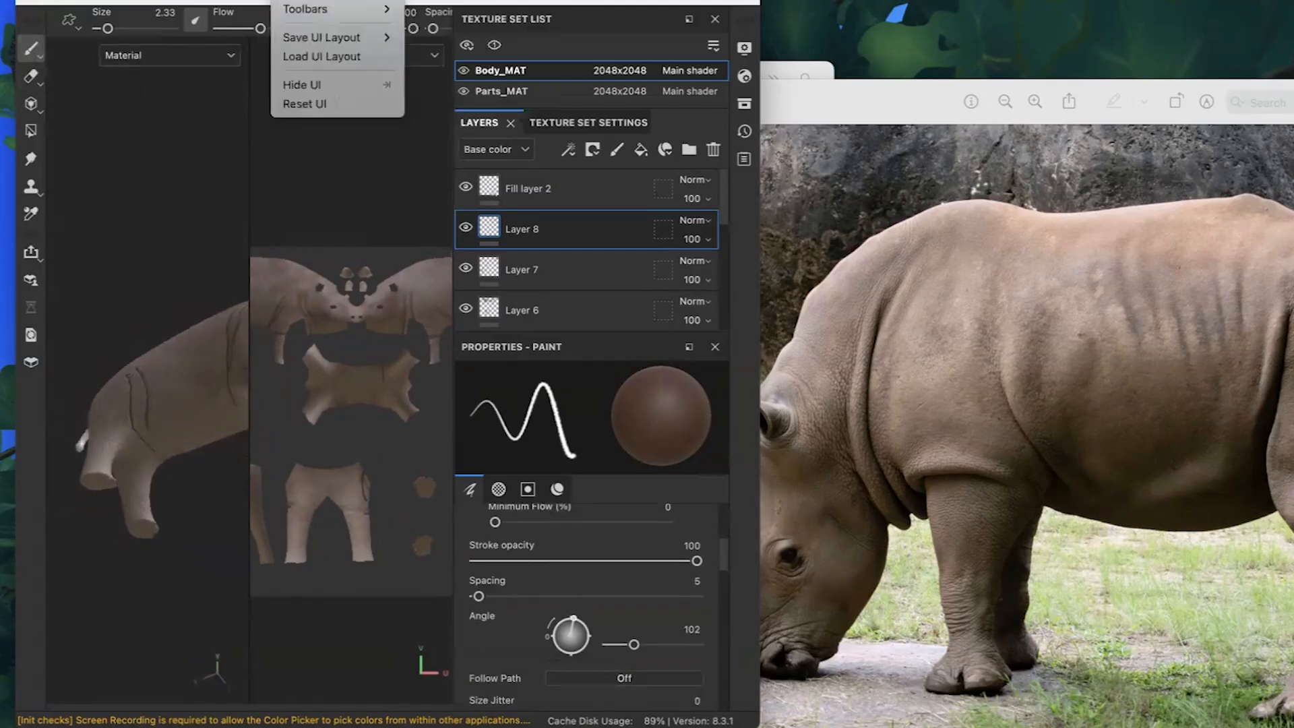
left_click(307, 104)
left_click(139, 290)
left_click(291, 19)
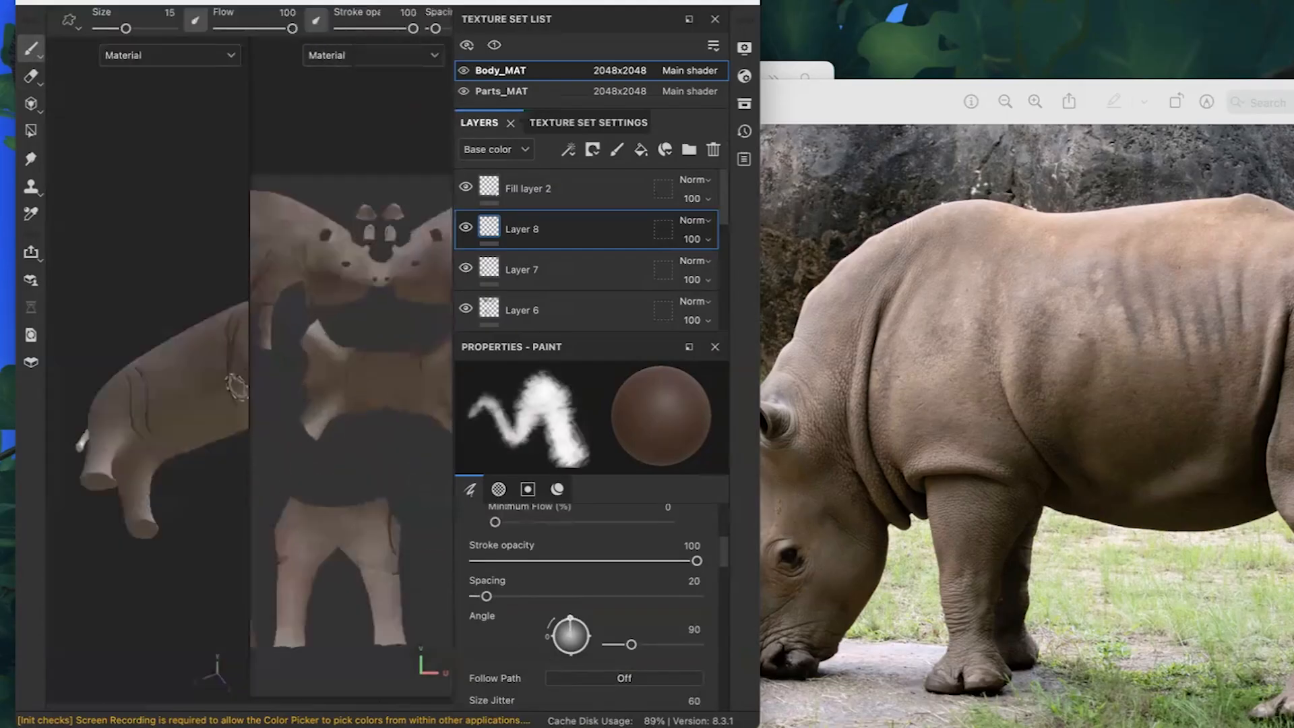
Undo the heavy test strokes on the body and set the brush to stroke opacity 29 and size 2.64.
left_click_drag(176, 411, 138, 378, "alt")
mouse_move(135, 320)
left_mouse_down()
mouse_move(124, 383)
mouse_move(110, 343)
left_mouse_up()
scroll(170, 405, "down", 3)
key("super+z")
left_click(537, 561)
key("super+z")
scroll(578, 560, "up", 3)
left_click(519, 597)
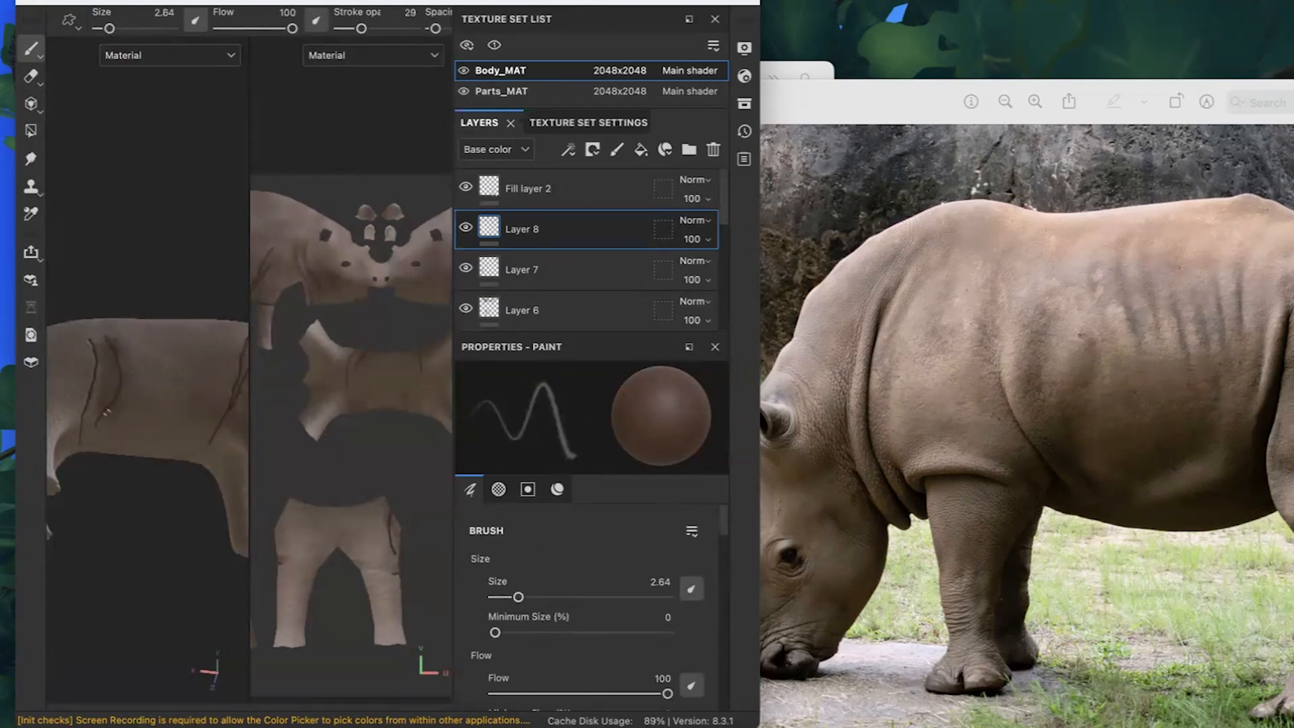
Enlarge the brush to 8.88 and paint soft shading around the folds on the flank, shoulder and front leg.
left_click_drag(94, 385, 170, 387, "alt")
left_click(543, 597)
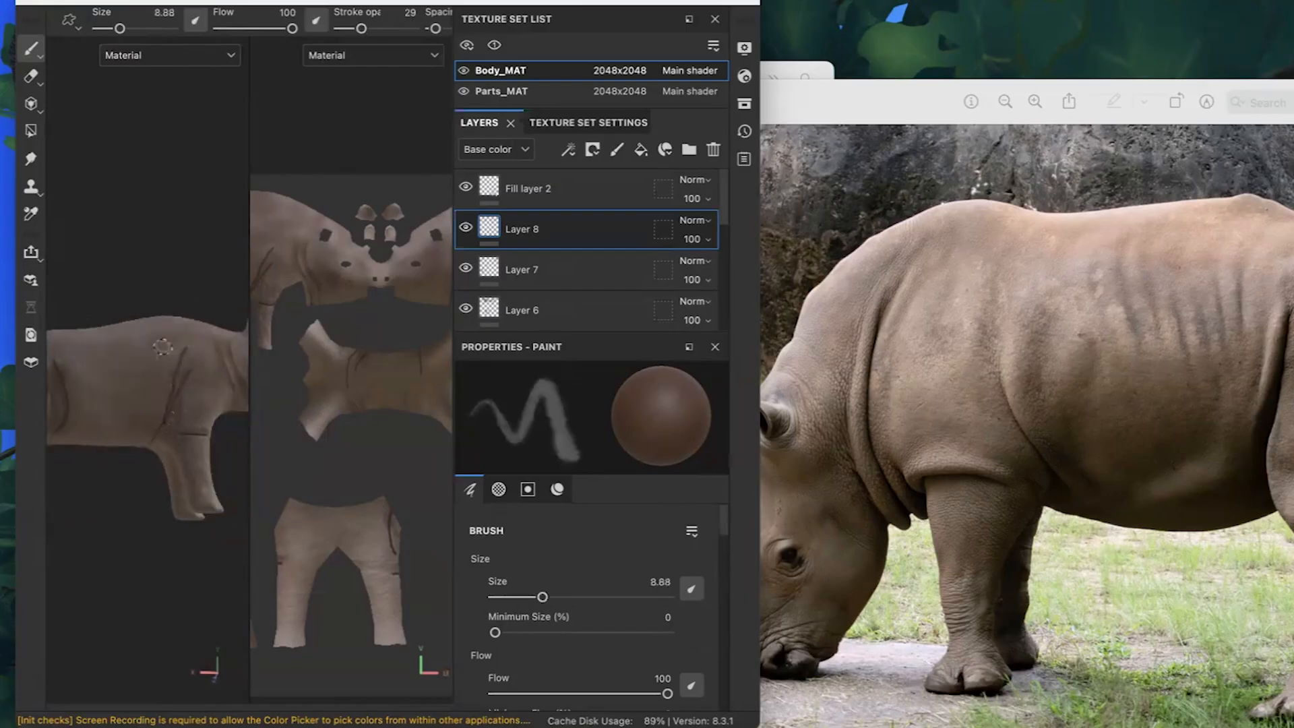
mouse_move(168, 436)
left_mouse_down("alt")
mouse_move(150, 468)
mouse_move(145, 448)
mouse_move(135, 468)
mouse_move(162, 458)
mouse_move(95, 465)
left_mouse_up("alt")
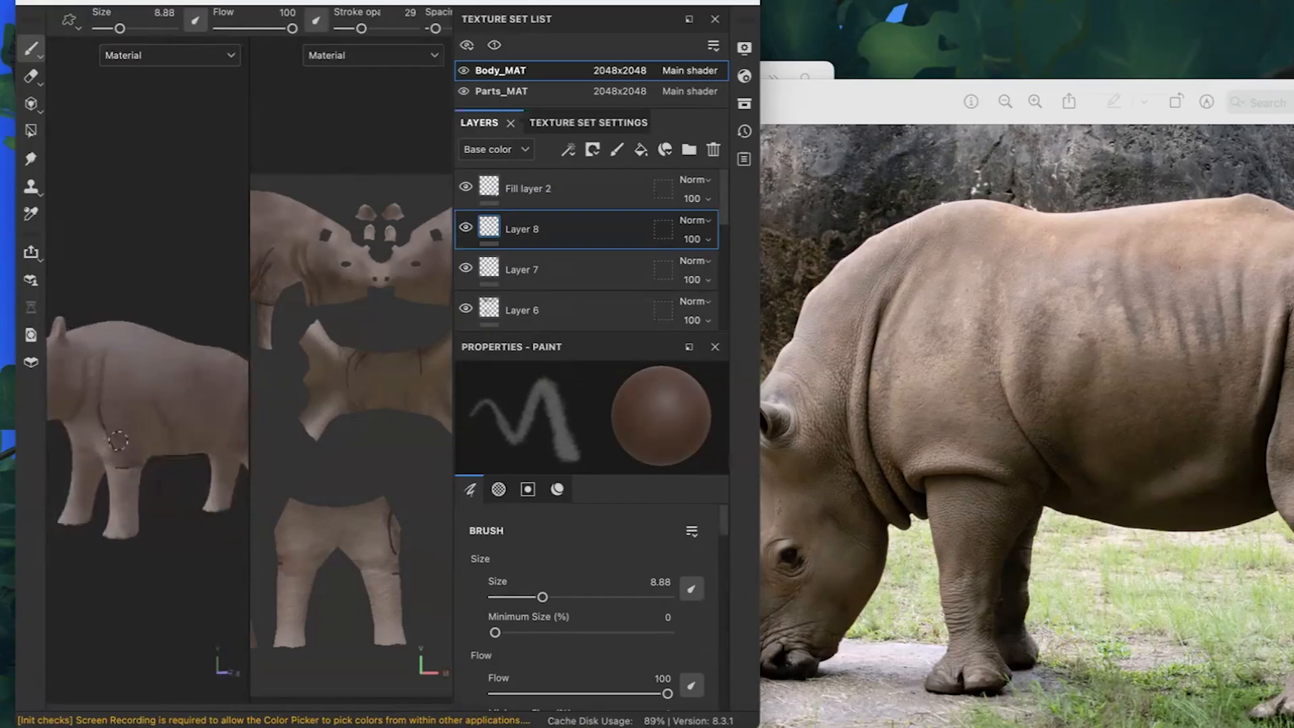
mouse_move(121, 457)
left_mouse_down("alt")
mouse_move(142, 469)
mouse_move(118, 451)
left_mouse_up("alt")
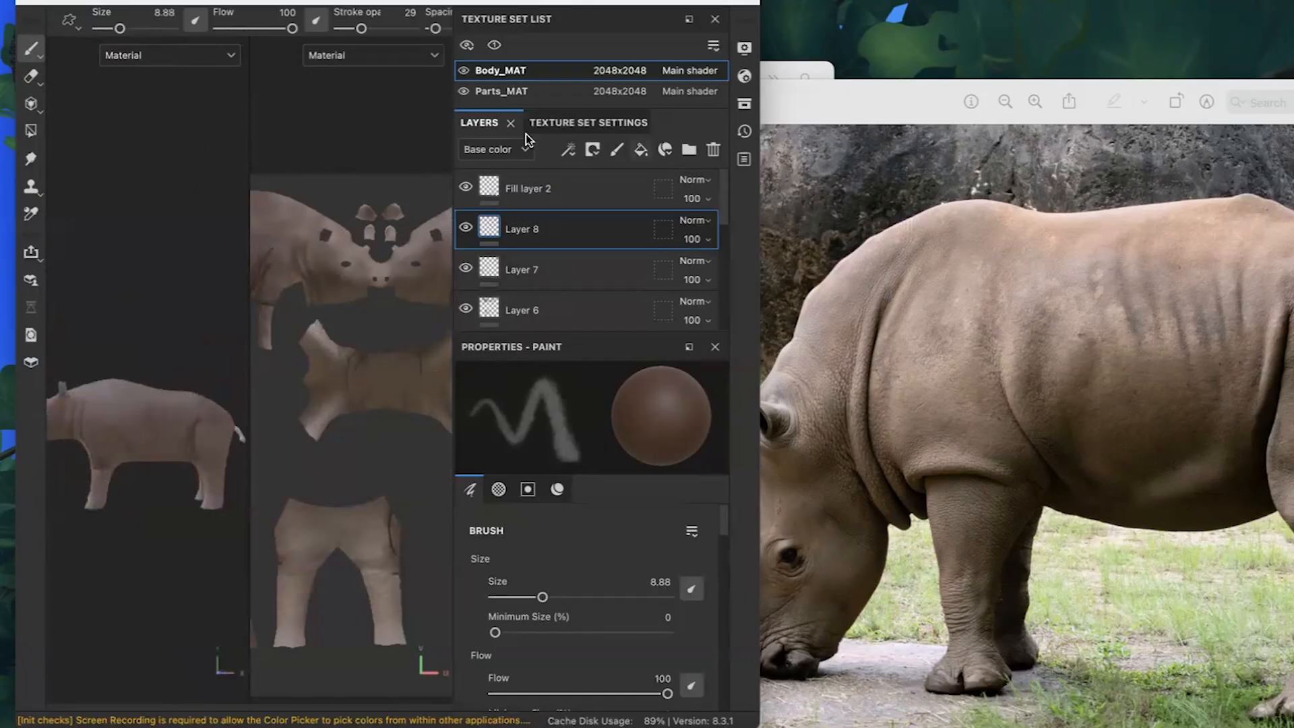
Switch to the Parts_MAT texture set, widen the Painter window, and add a paint layer above Layer 1.
left_click(500, 92)
scroll(341, 532, "down", 3)
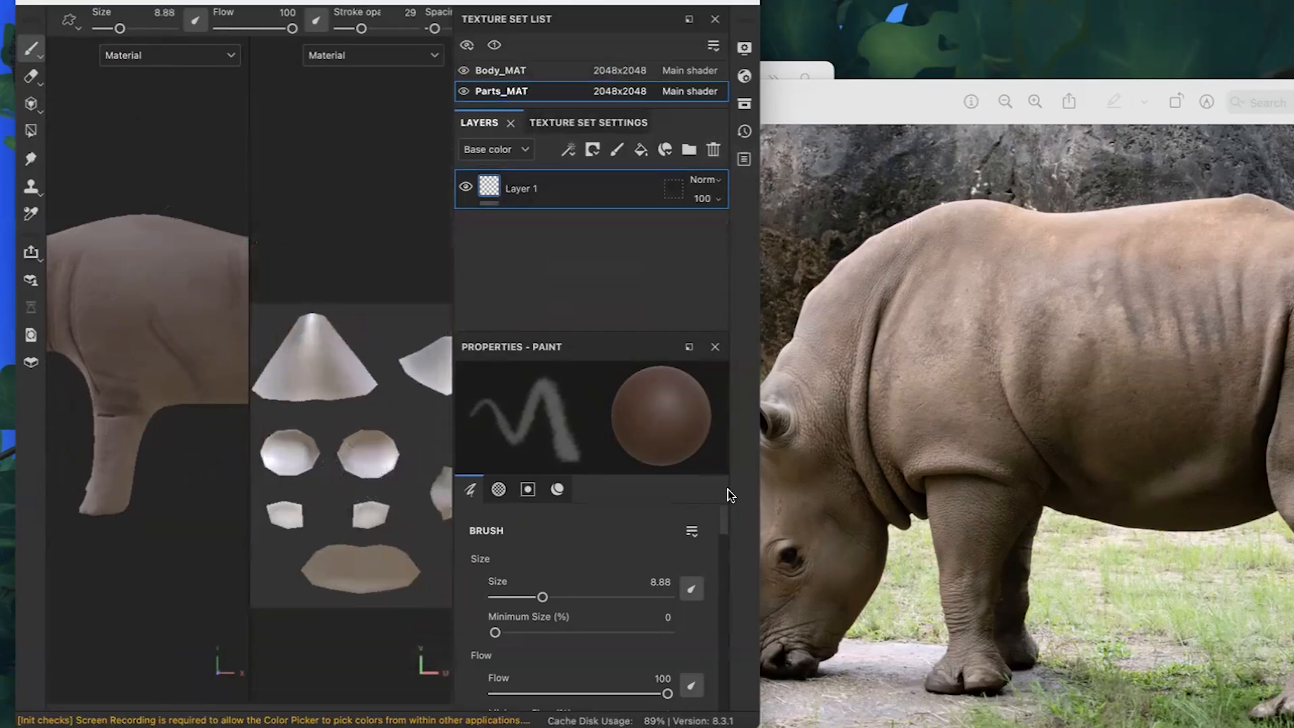
mouse_move(759, 496)
left_mouse_down()
mouse_move(1121, 485)
mouse_move(1145, 472)
left_mouse_up()
left_click(1004, 152)
Limit the brush material to the color channel and set its base color to black (000000).
scroll(956, 587, "down", 15)
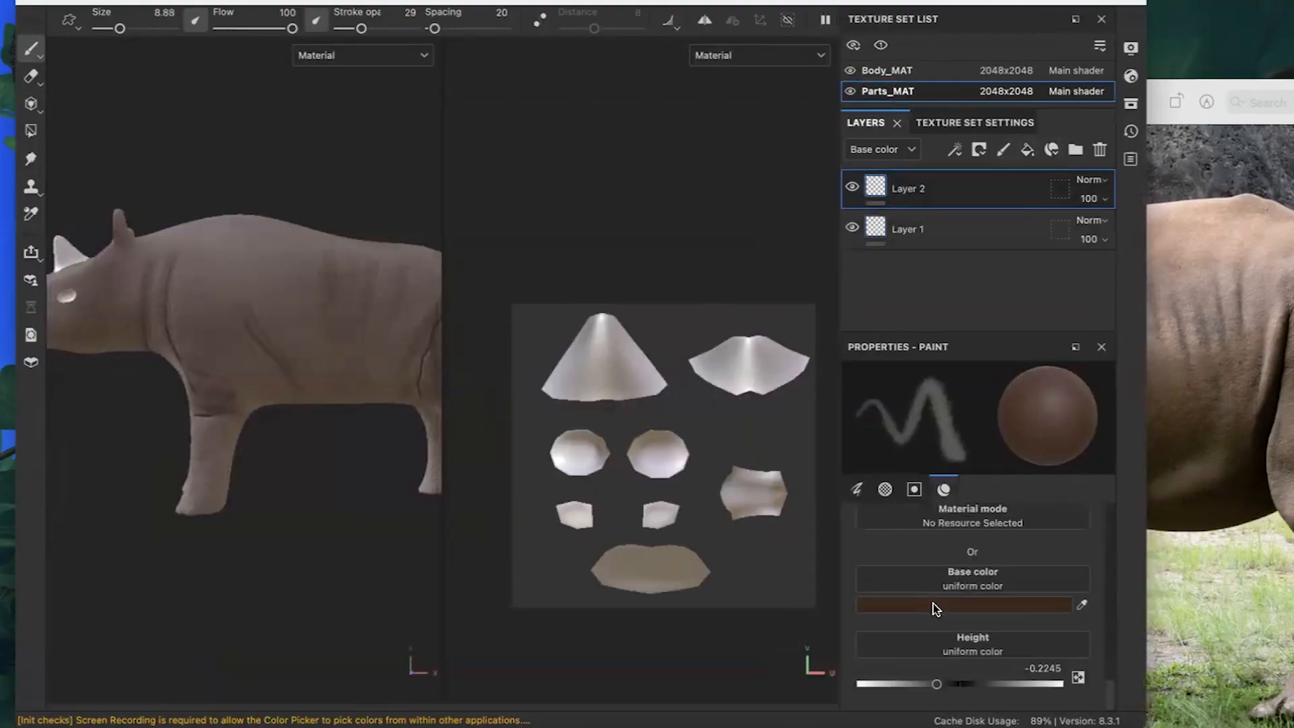
scroll(934, 626, "up", 4)
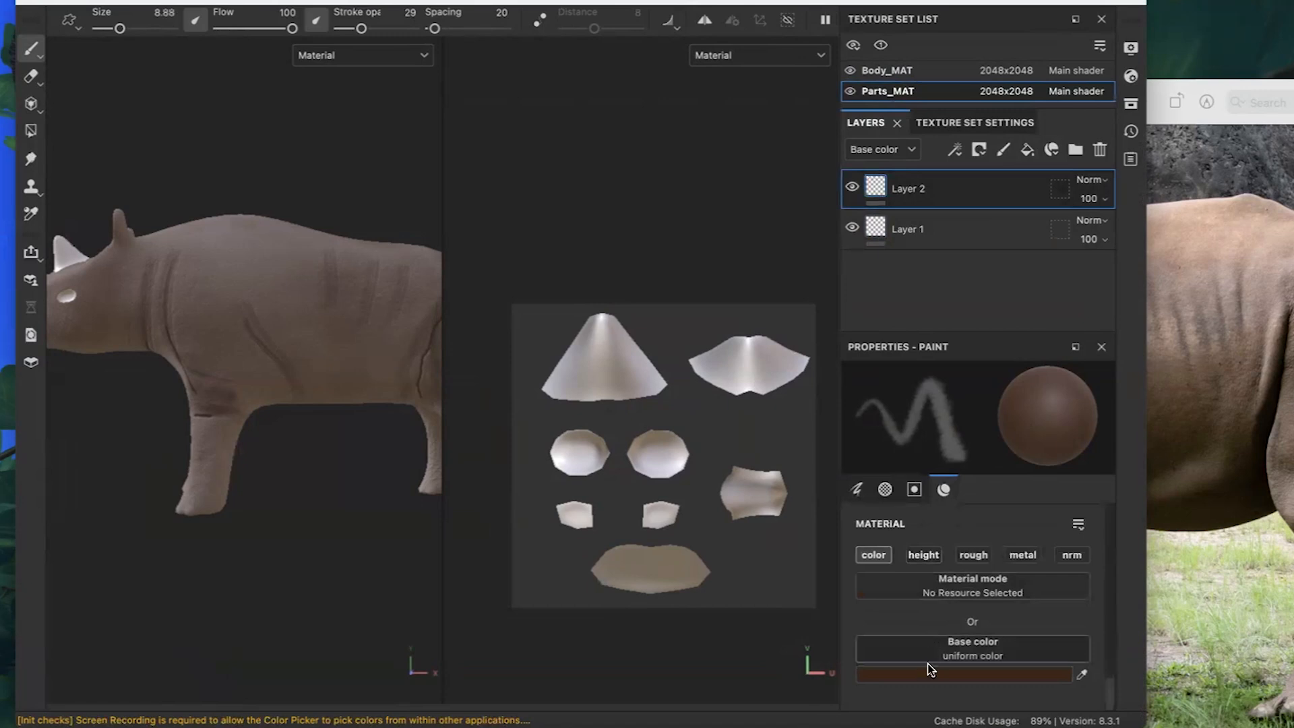
left_click(929, 670)
left_click_drag(840, 372, 771, 375)
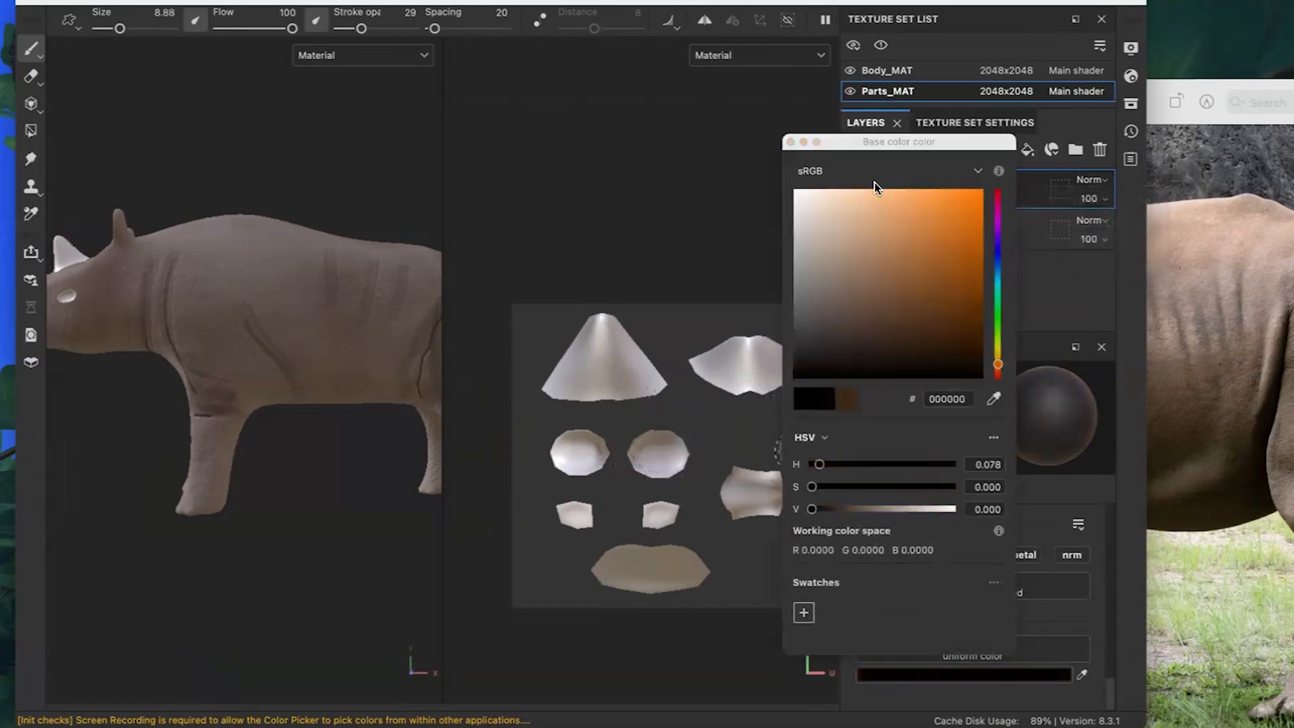
left_click(790, 142)
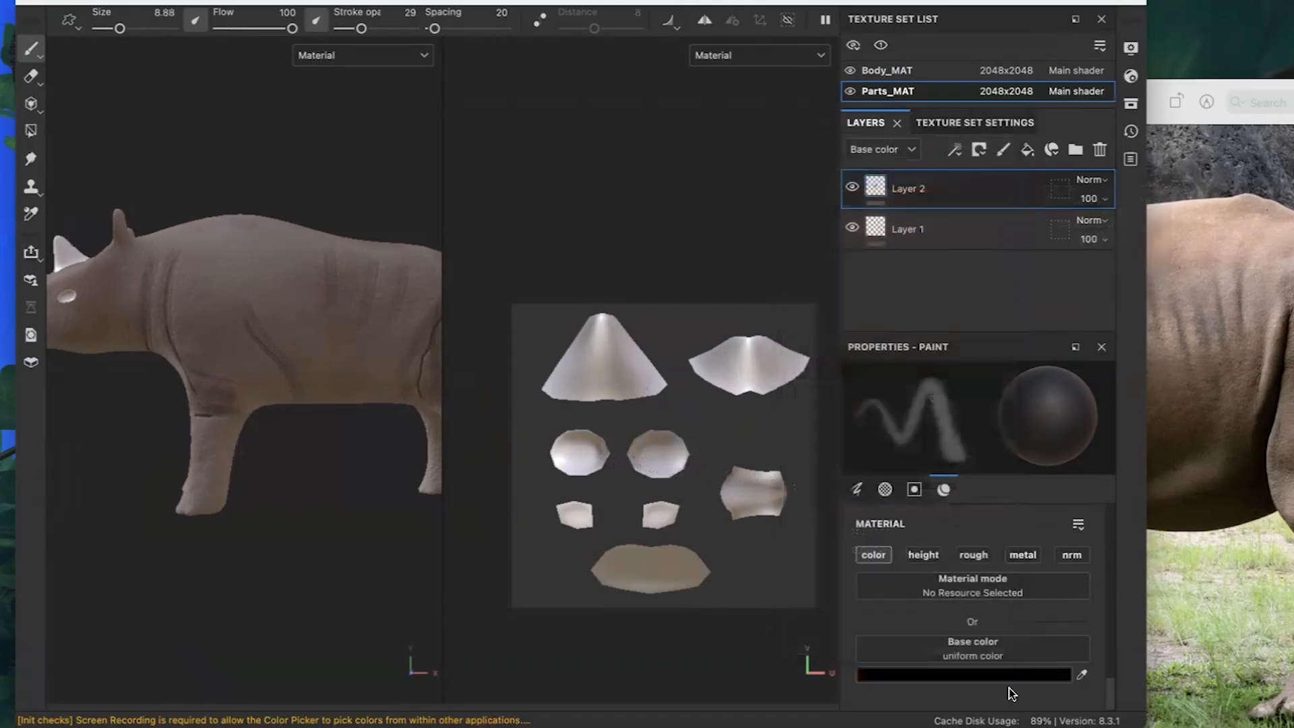
Raise the stroke opacity to 100 and paint both eyes black on the Parts_MAT UV layout.
scroll(987, 620, "up", 10)
scroll(994, 666, "down", 3)
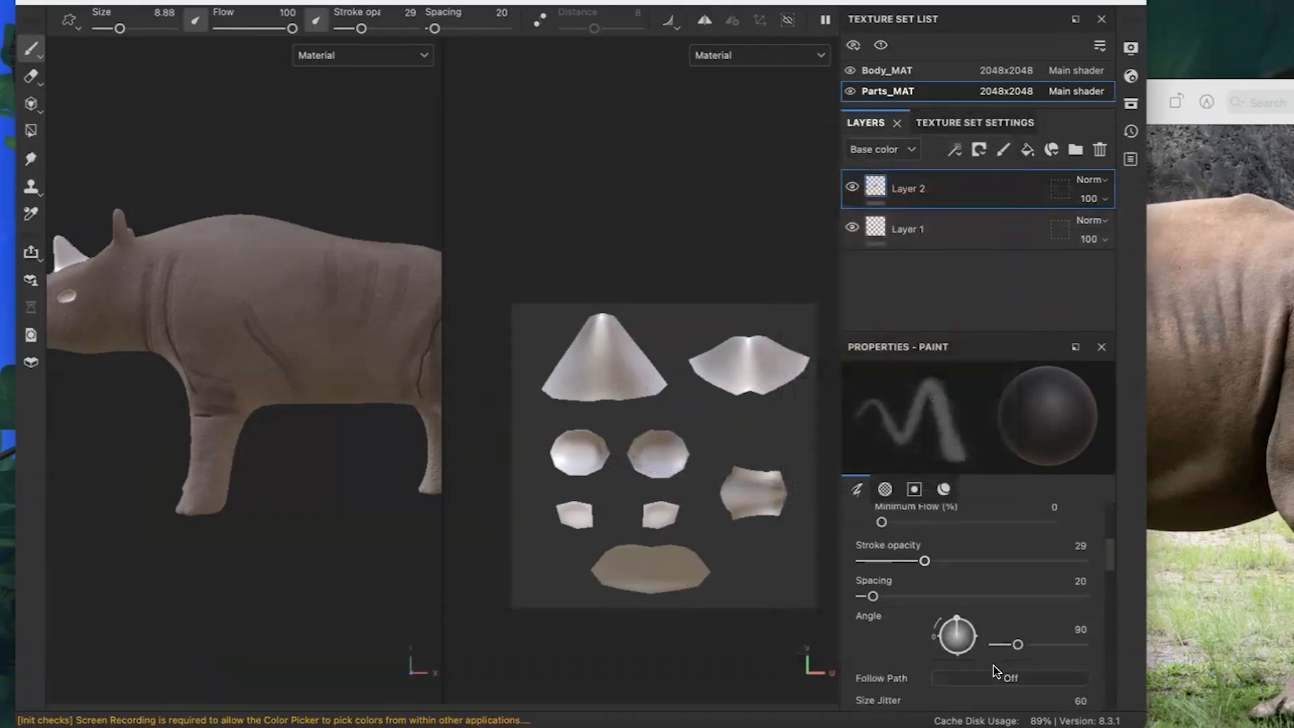
scroll(996, 608, "up", 1)
scroll(948, 628, "down", 3)
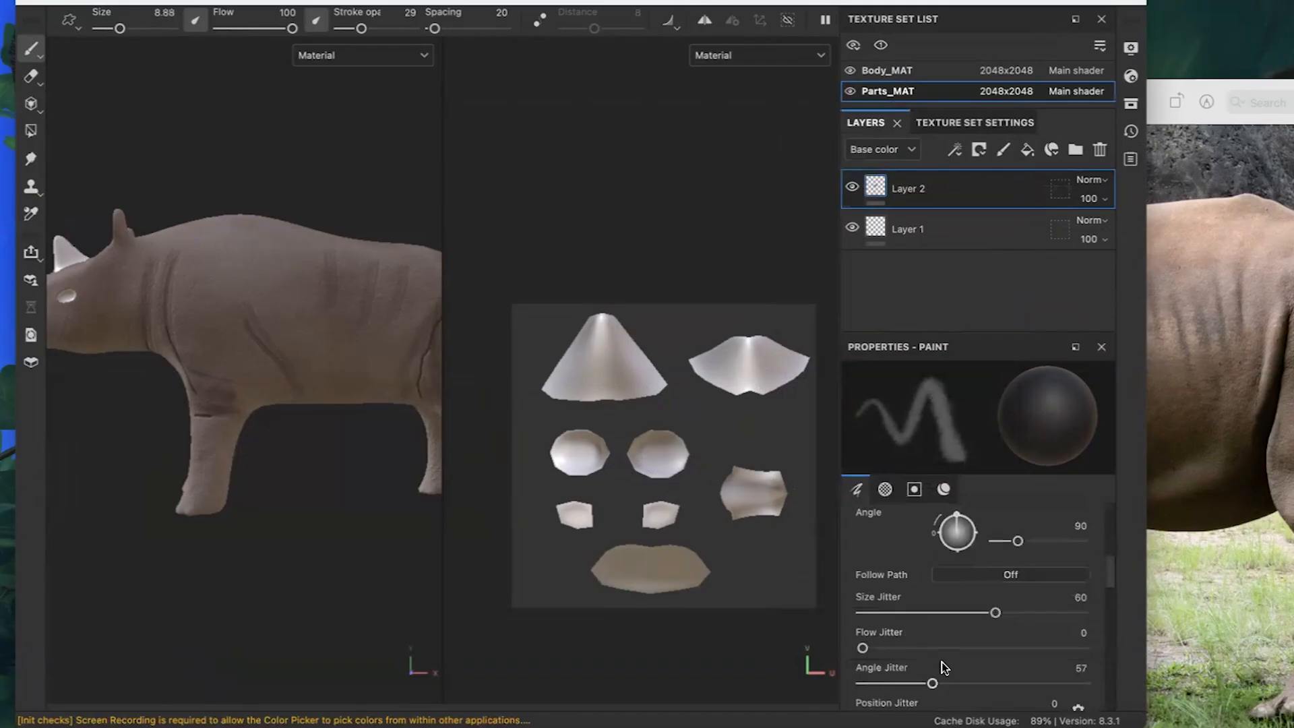
scroll(947, 647, "up", 1)
scroll(934, 572, "up", 1)
left_click_drag(922, 561, 1086, 560)
mouse_move(657, 452)
left_mouse_down()
mouse_move(637, 448)
mouse_move(676, 453)
left_mouse_up()
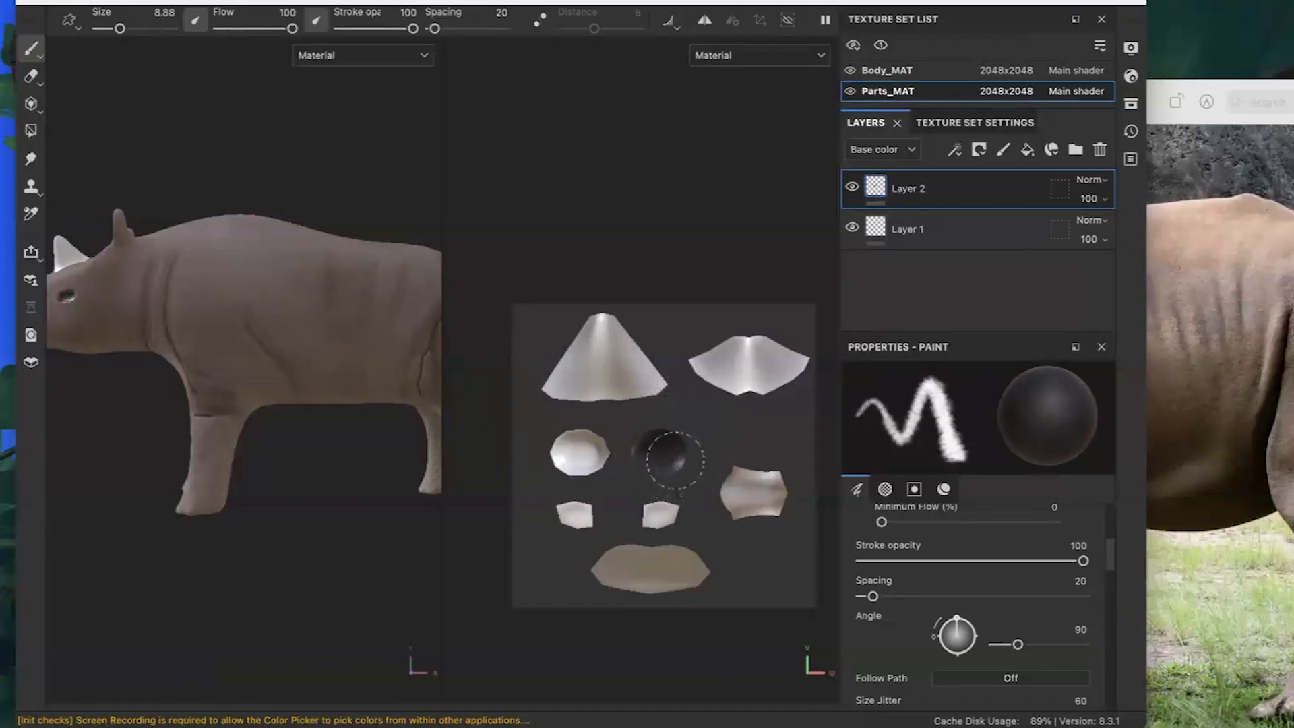
mouse_move(593, 460)
left_mouse_down()
mouse_move(567, 453)
mouse_move(603, 458)
left_mouse_up()
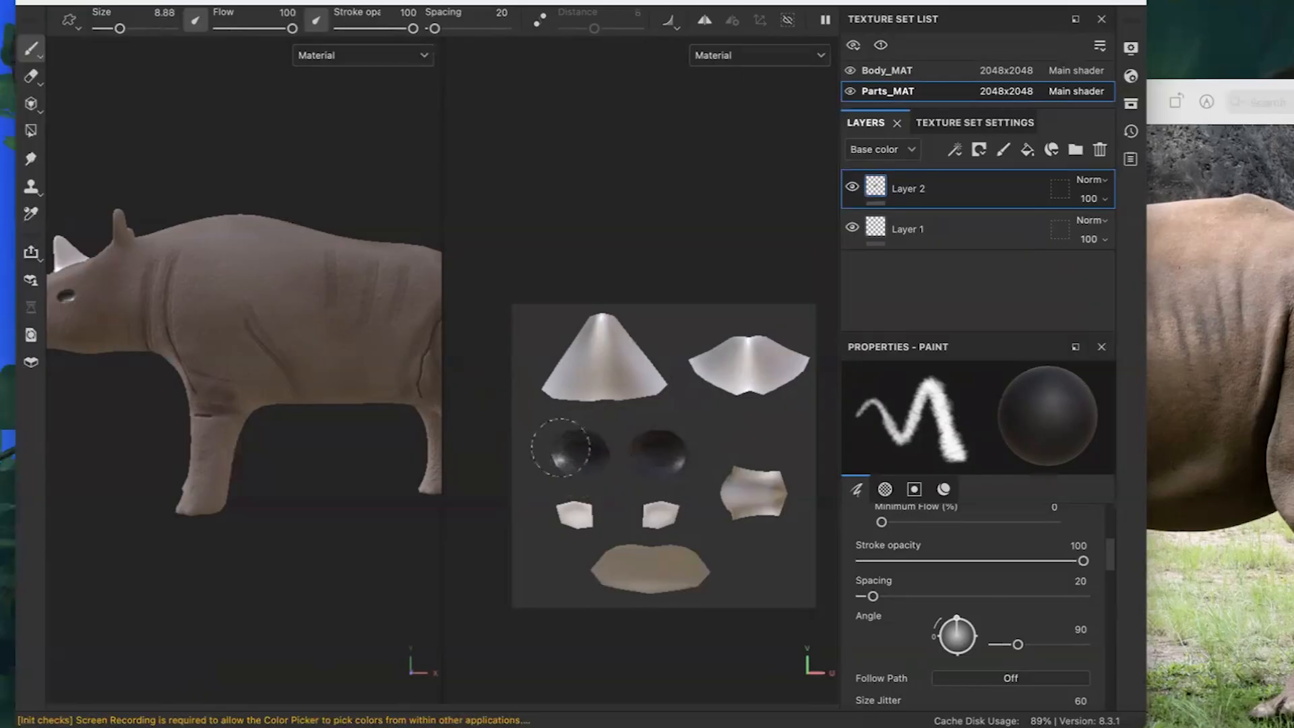
Enable the roughness channel and paint over one eye at roughness 0, followed by roughness 1.
scroll(917, 621, "down", 15)
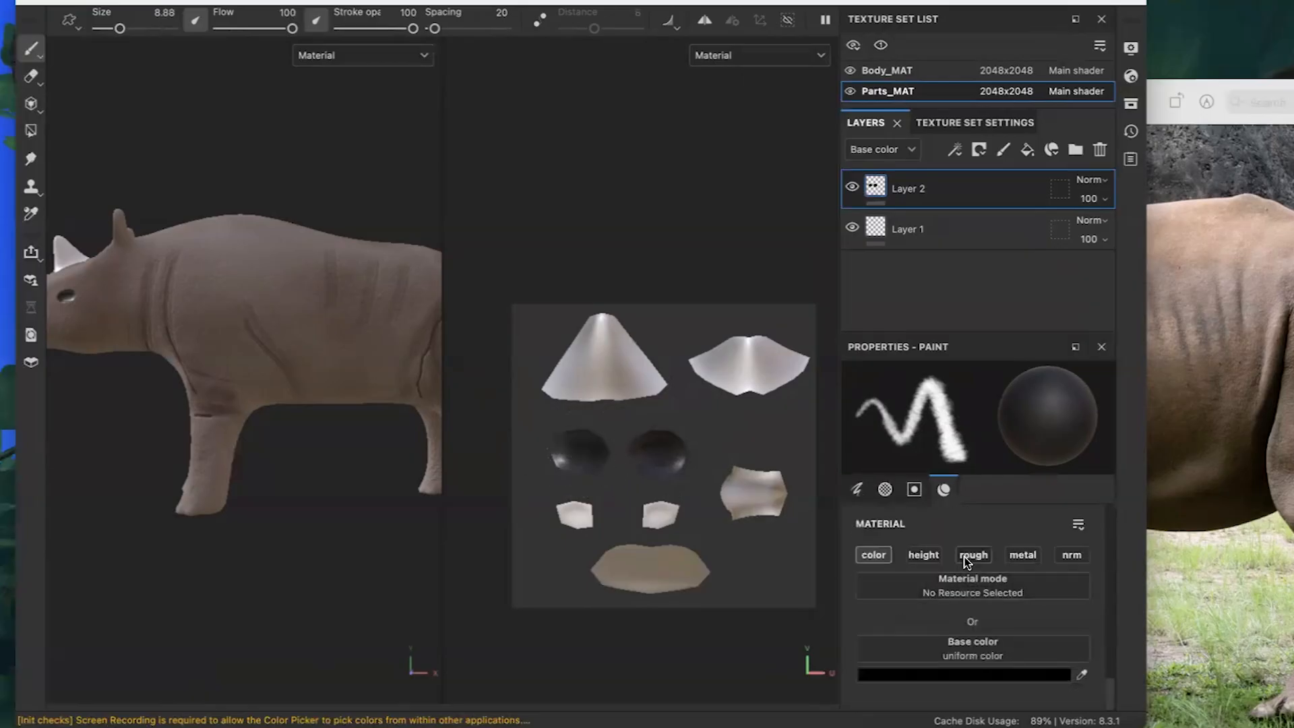
left_click(971, 555)
scroll(999, 639, "down", 2)
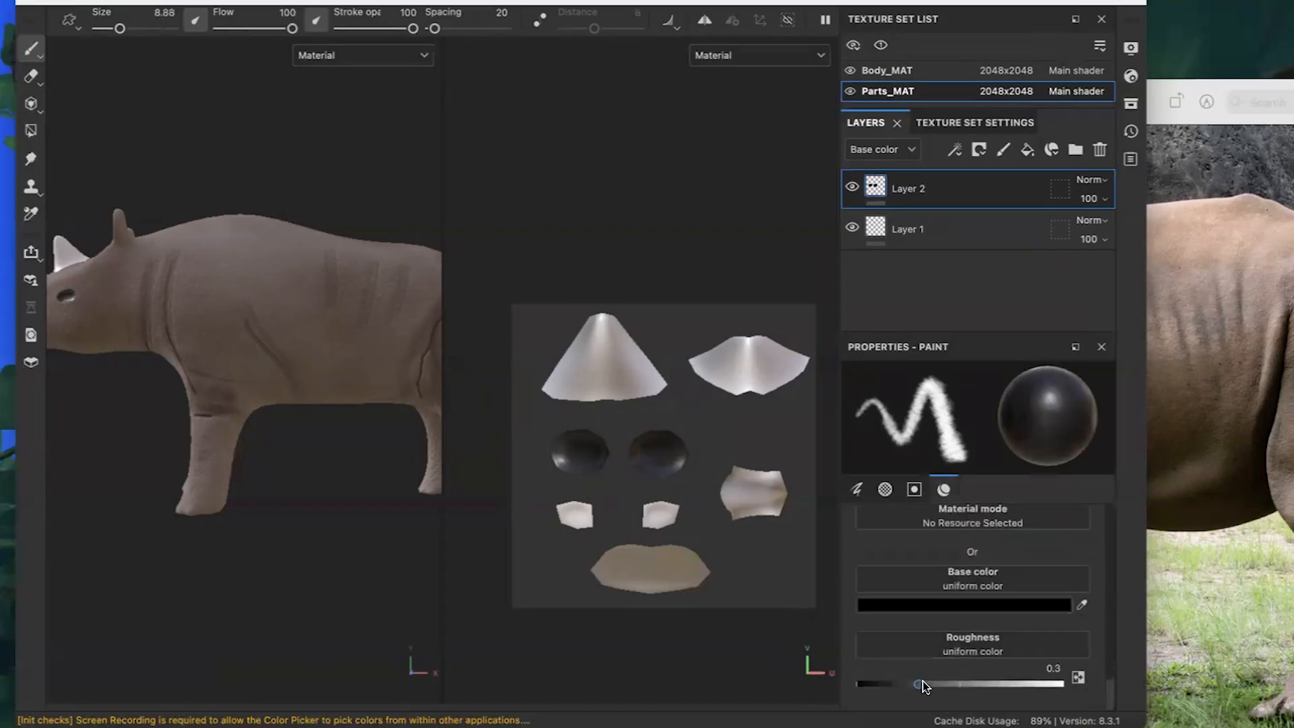
left_click_drag(918, 684, 860, 684)
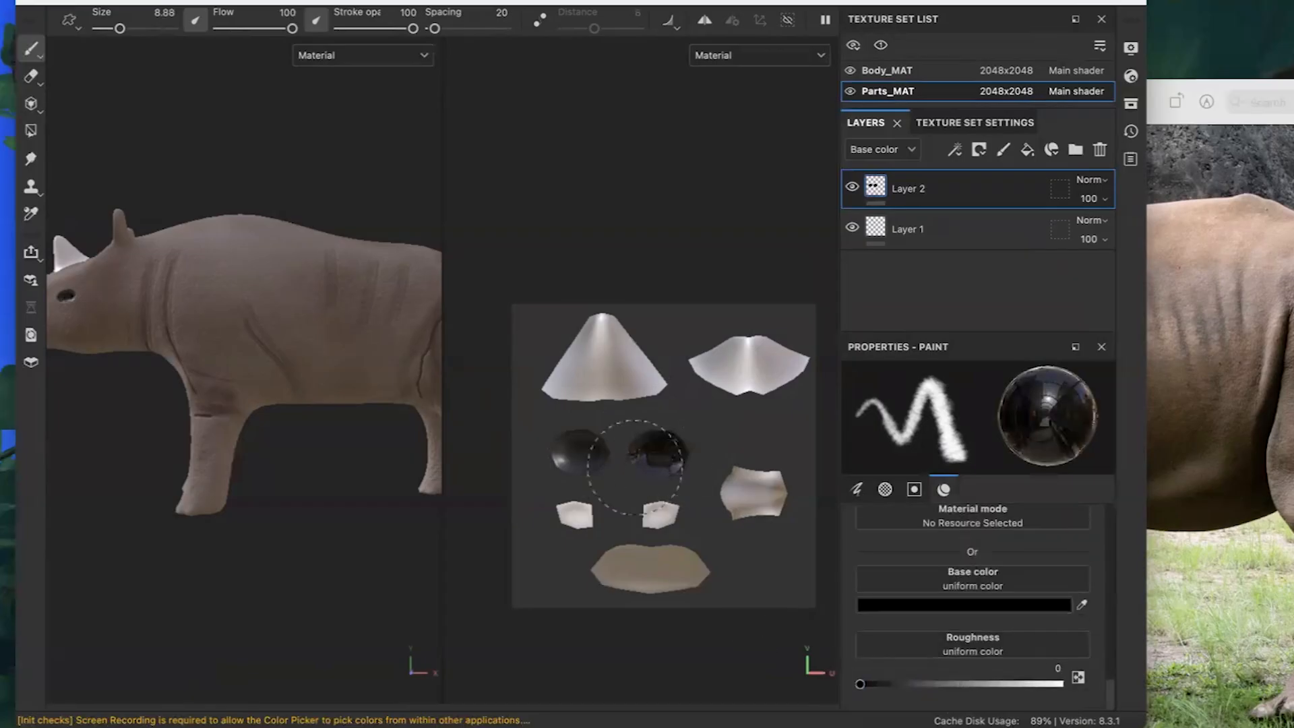
left_click_drag(865, 684, 1061, 684)
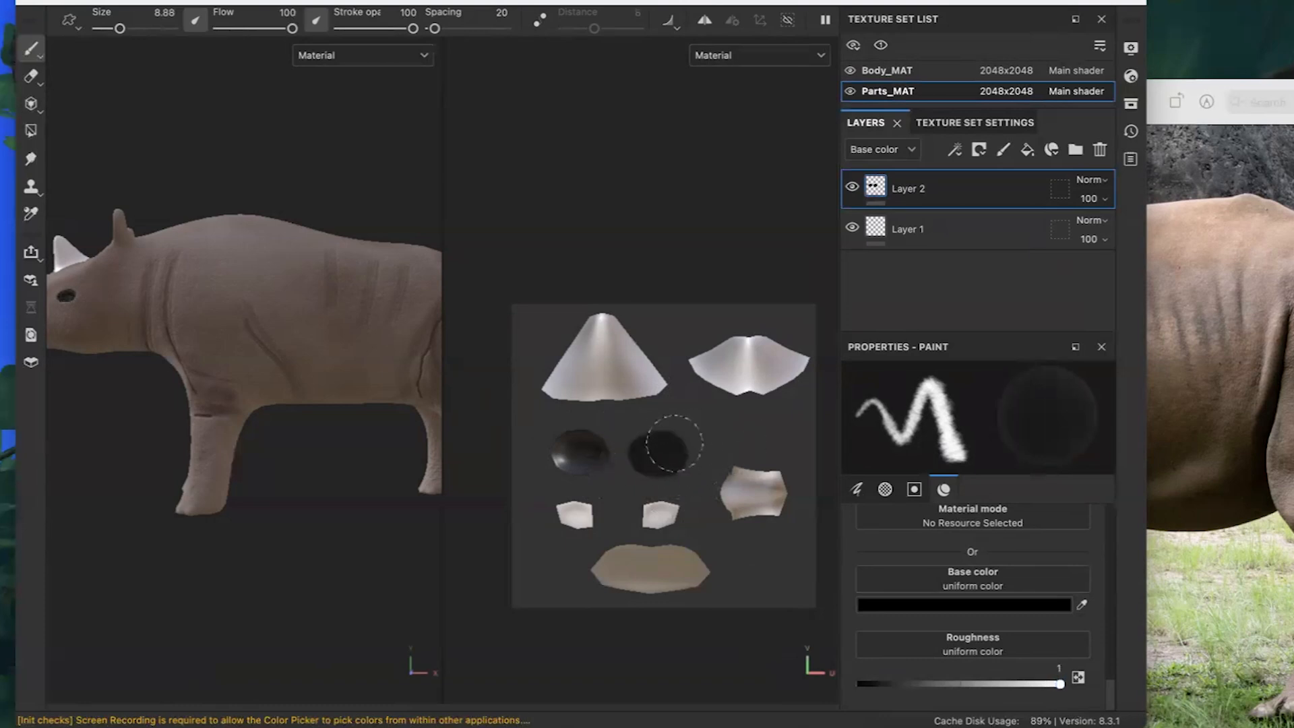
Paint the other eye and both small nostril islands black on the UV layout at roughness 1.
left_click_drag(576, 447, 578, 449)
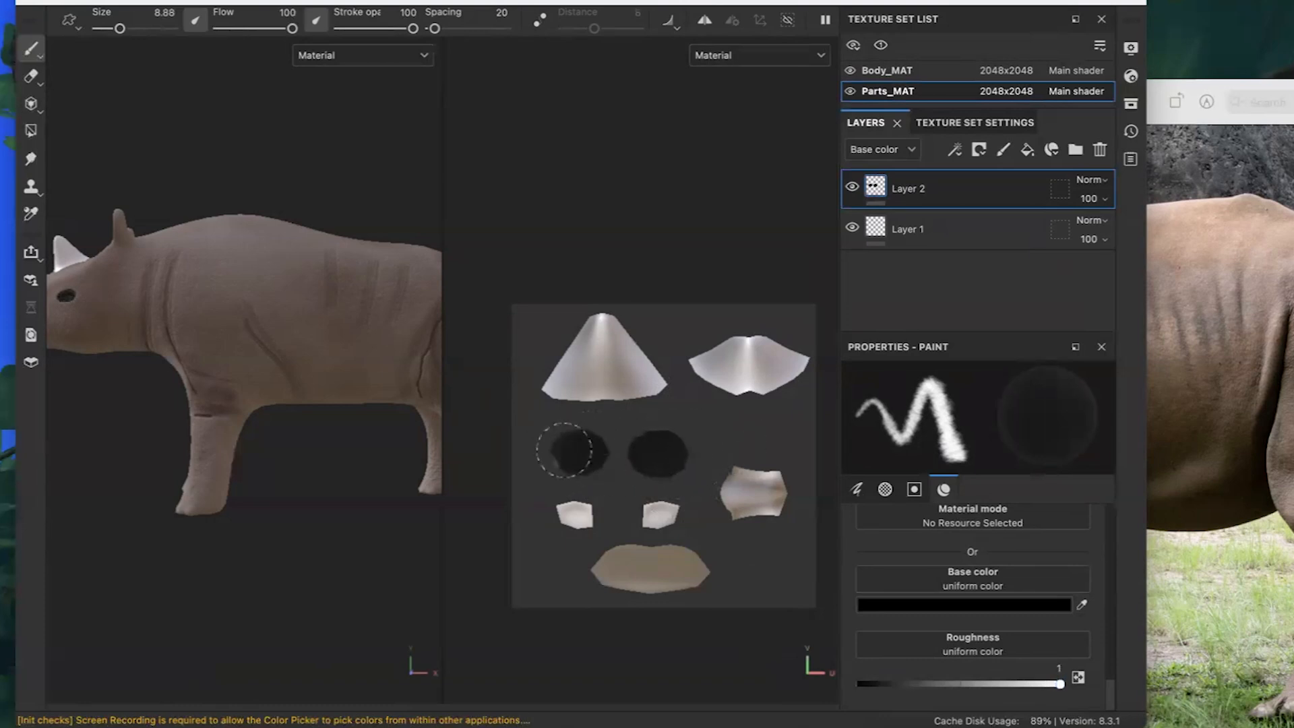
mouse_move(577, 505)
left_mouse_down()
mouse_move(665, 514)
mouse_move(642, 507)
left_mouse_up()
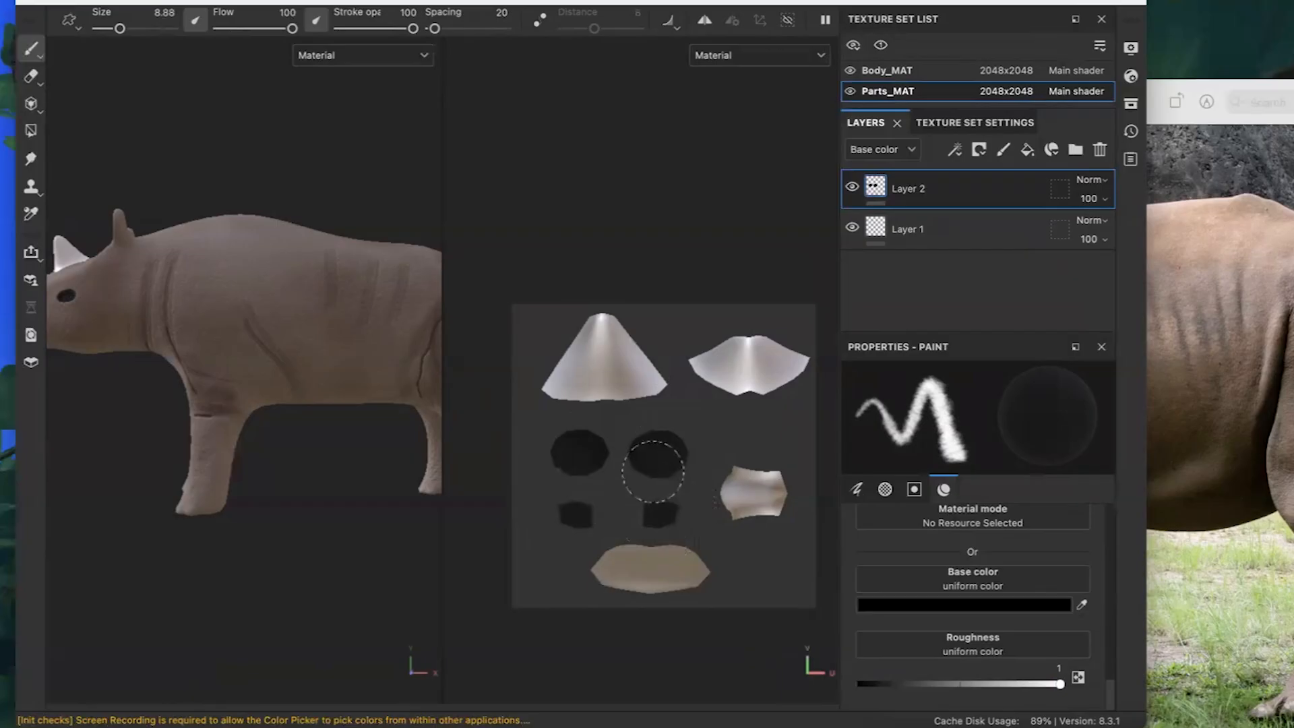
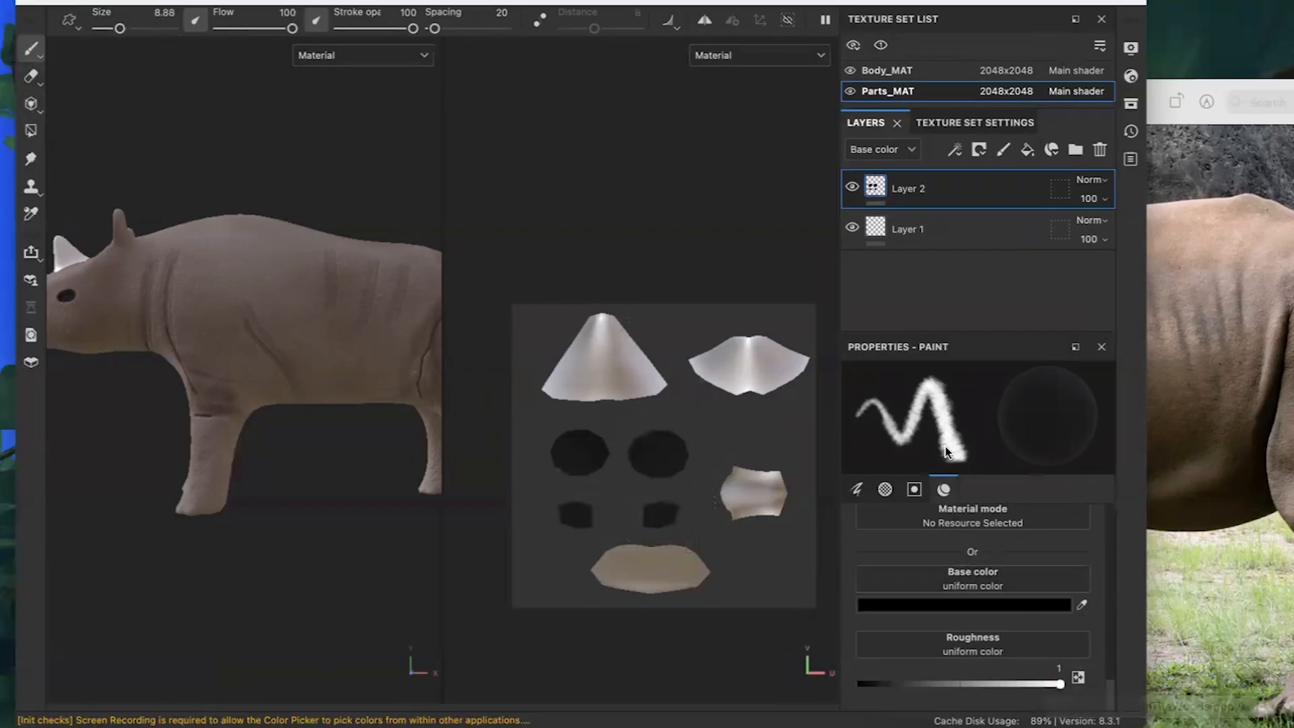
Sample a dark brown from the rhino's body as the base color and paint the tail's UV island.
left_click(1081, 605)
left_click(356, 345)
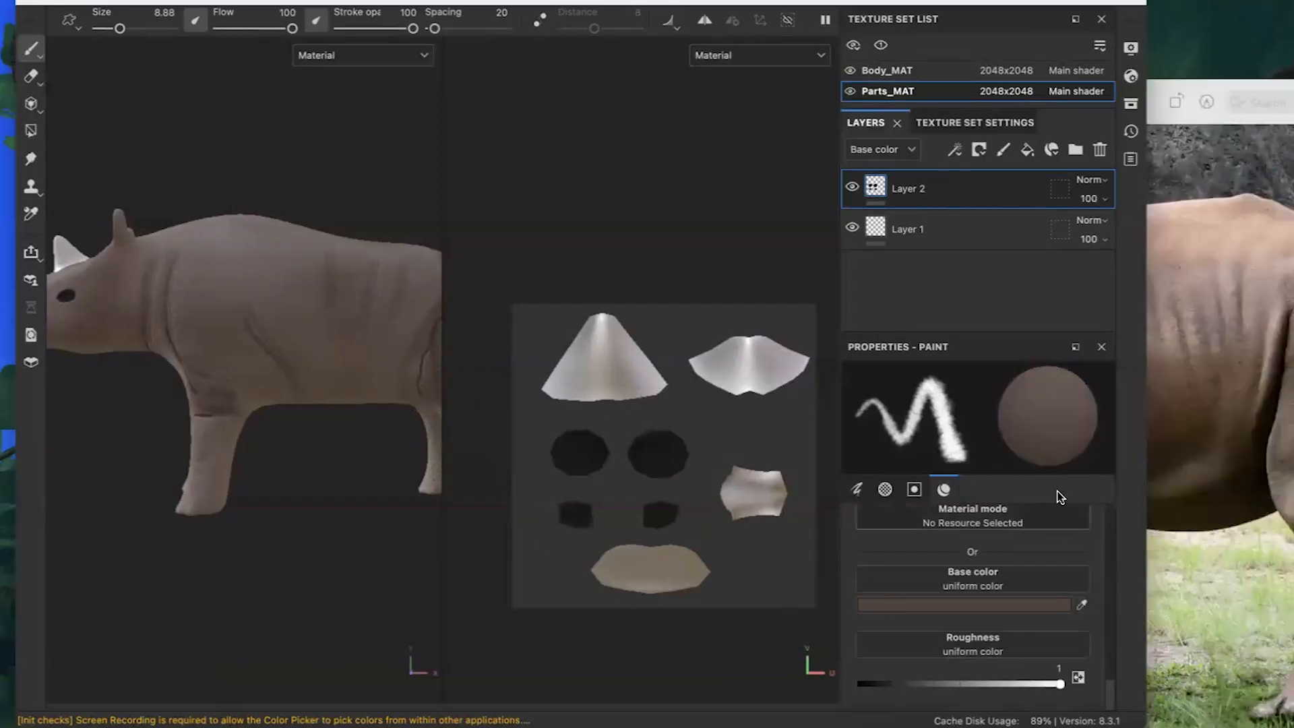
left_click_drag(752, 495, 795, 491)
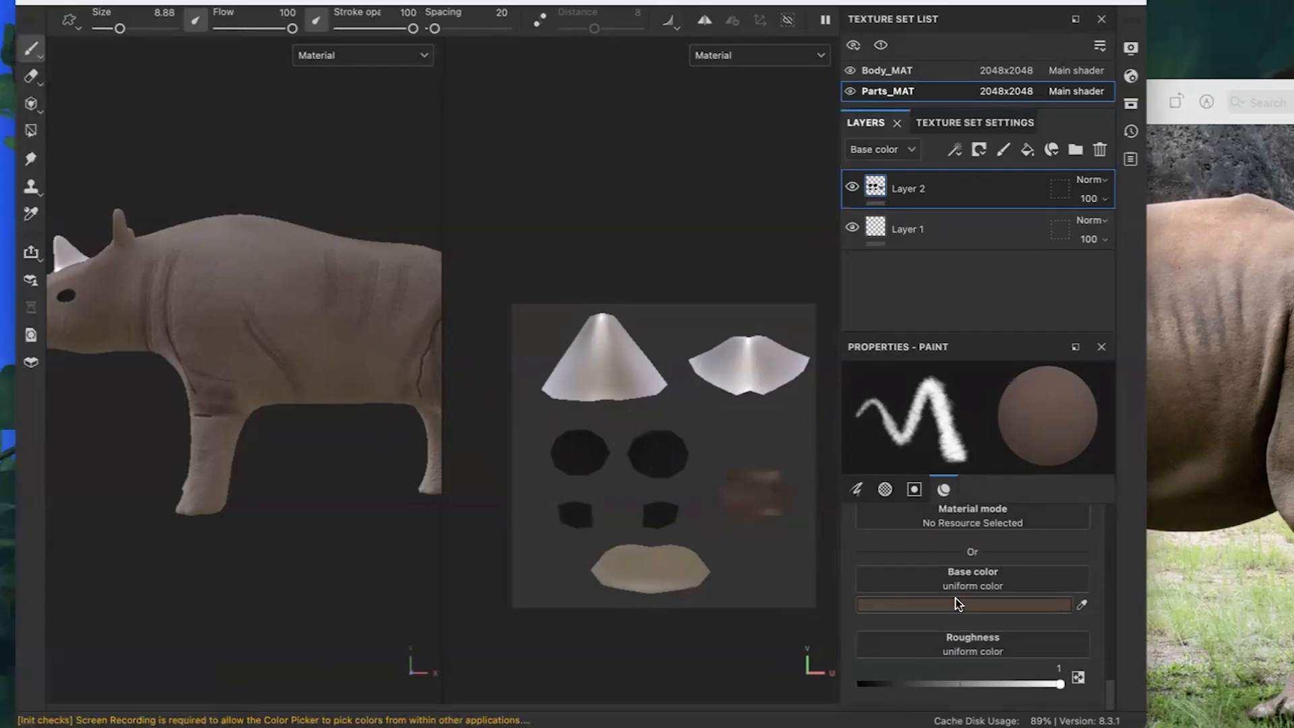
Add a new paint layer above Layer 2 and enable the height channel for the brush.
left_click(1004, 150)
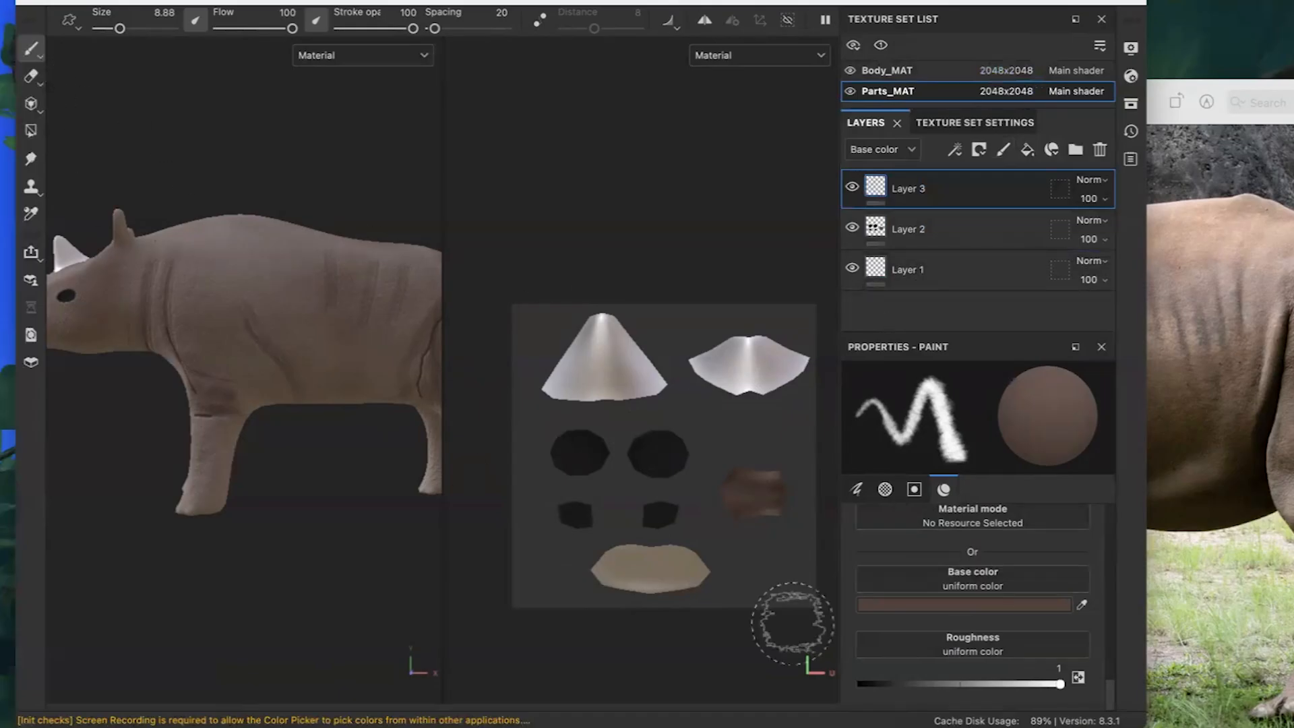
scroll(937, 553, "up", 2)
left_click(923, 536)
scroll(548, 404, "down", 2)
Sample the skin color beside the tail, lighten the base color to 6F6257, and paint down the tail.
left_click_drag(427, 353, 397, 344, "alt")
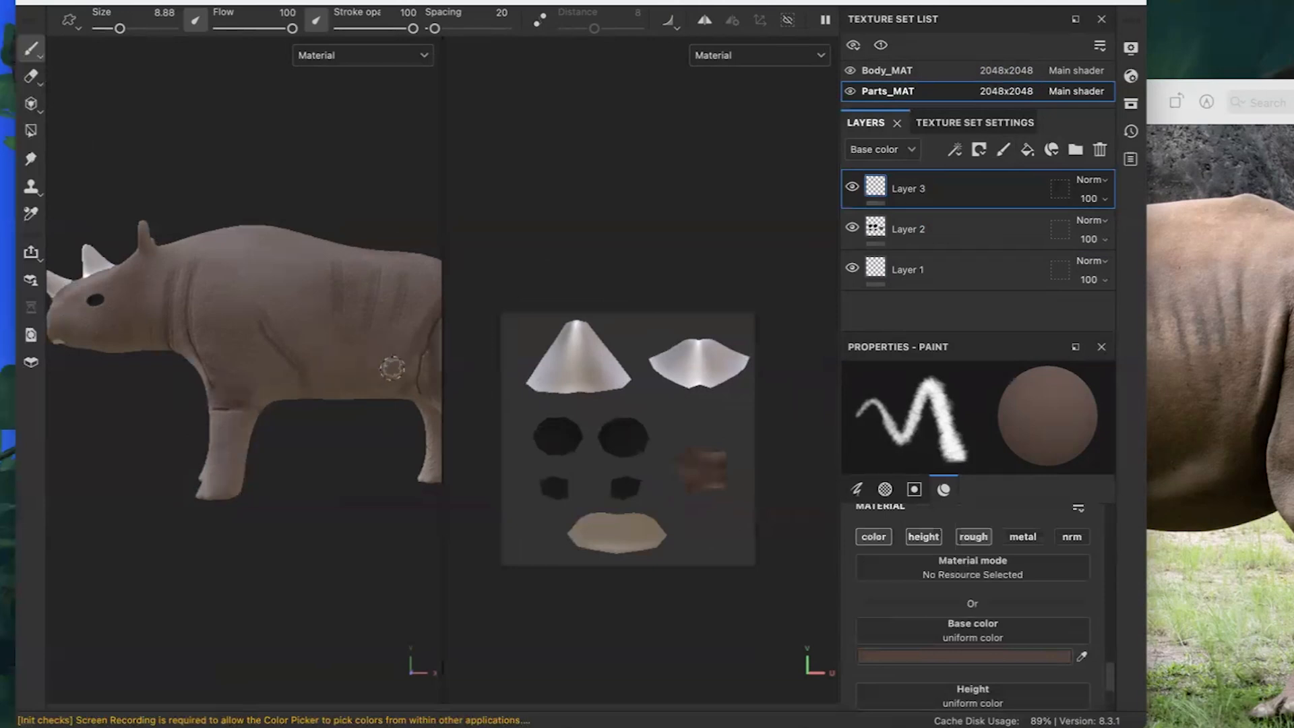
middle_click_drag(393, 368, 153, 407, "alt")
right_click_drag(153, 408, 331, 407, "alt")
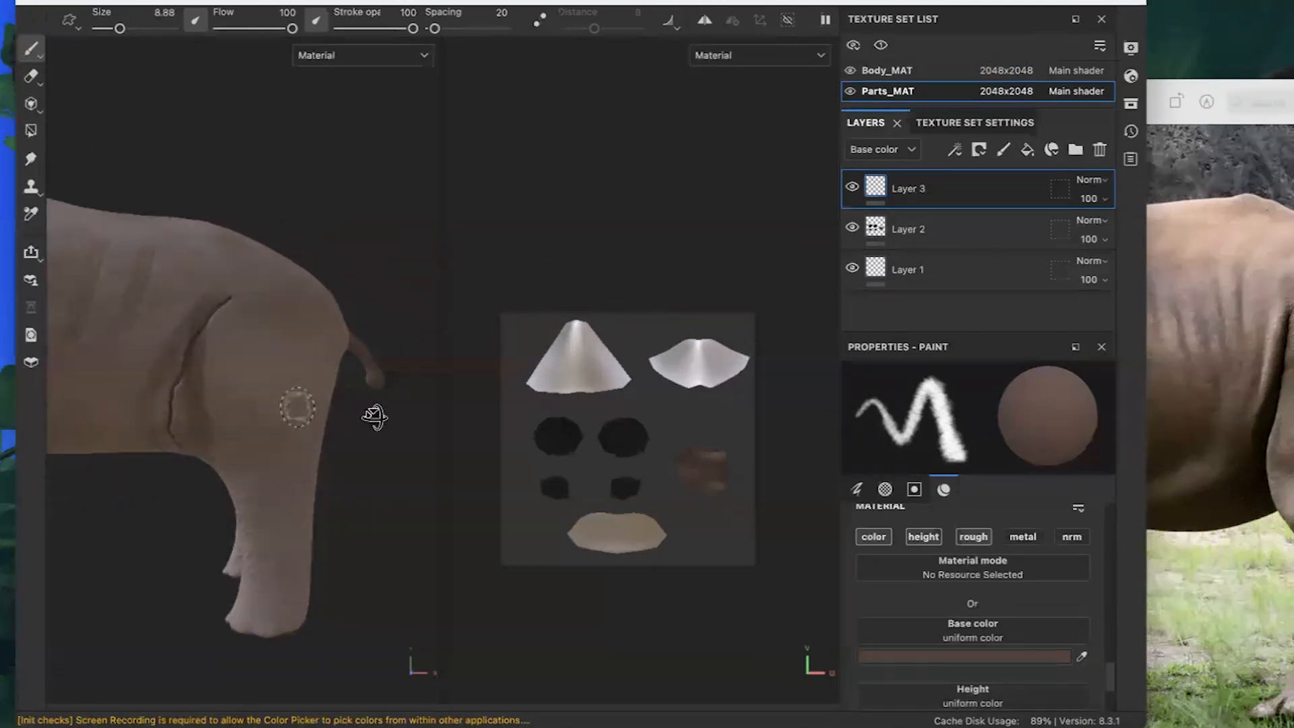
left_click_drag(375, 417, 277, 425, "alt")
left_click_drag(396, 351, 378, 348, "alt")
scroll(384, 344, "up", 5)
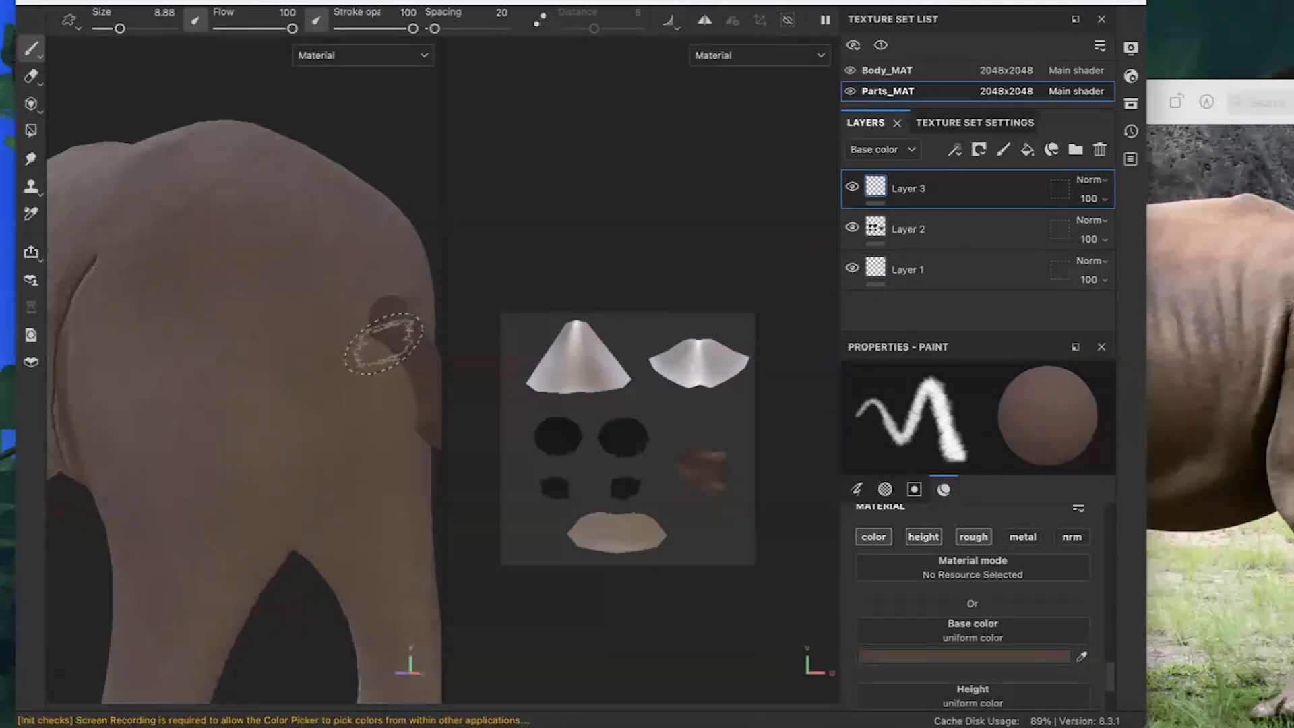
scroll(384, 343, "up", 2)
scroll(606, 438, "up", 2)
scroll(994, 670, "down", 5)
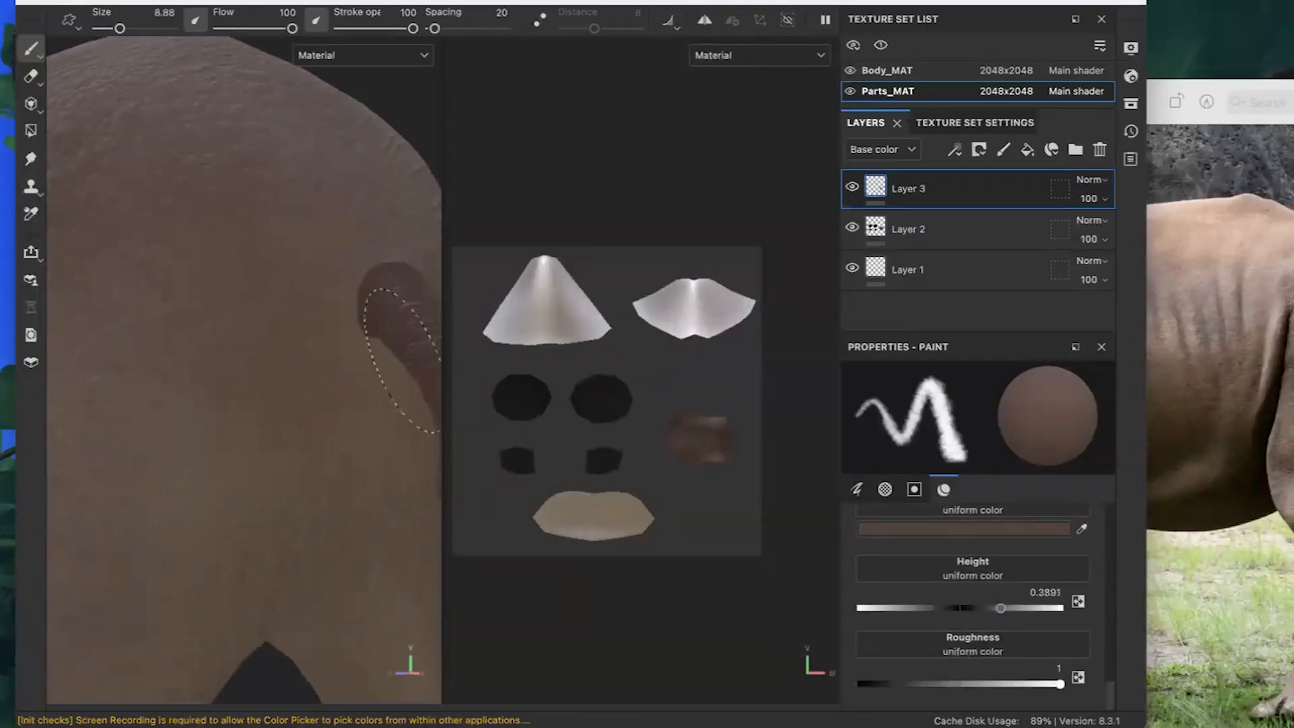
scroll(401, 361, "down", 3)
scroll(396, 381, "down", 3)
left_click_drag(394, 392, 366, 331, "alt")
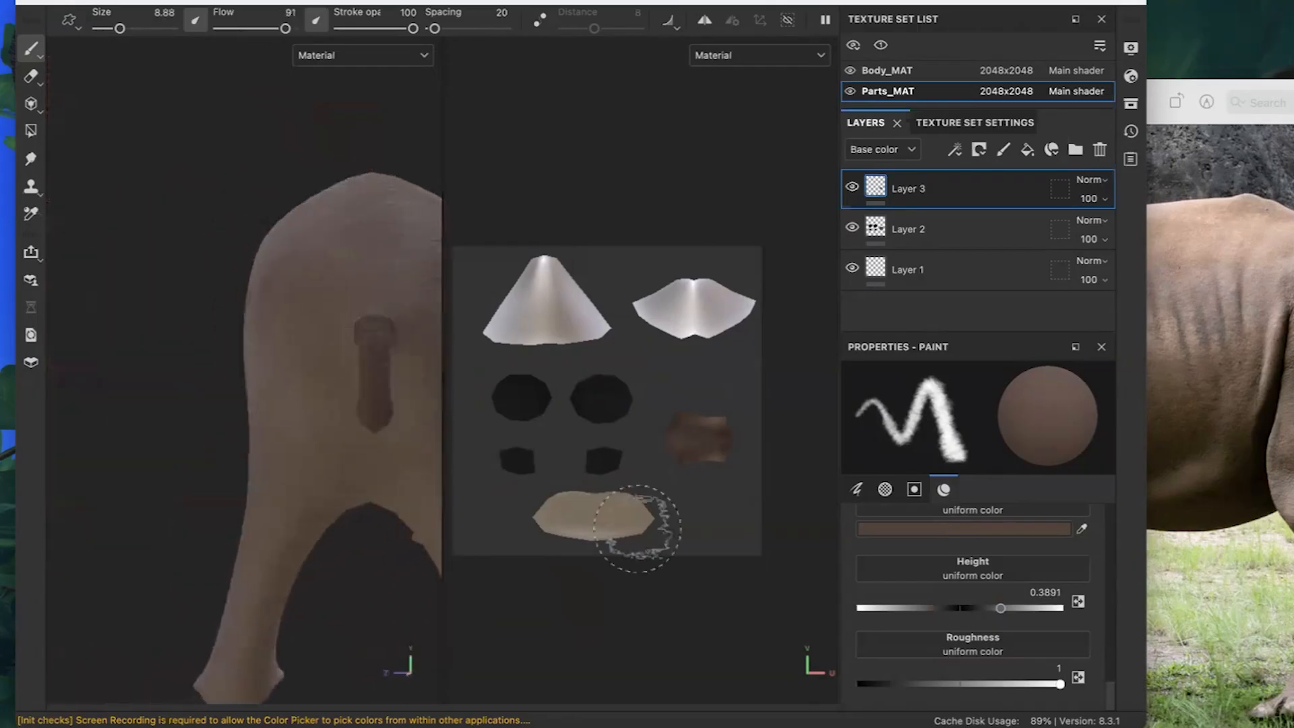
left_click(1042, 527)
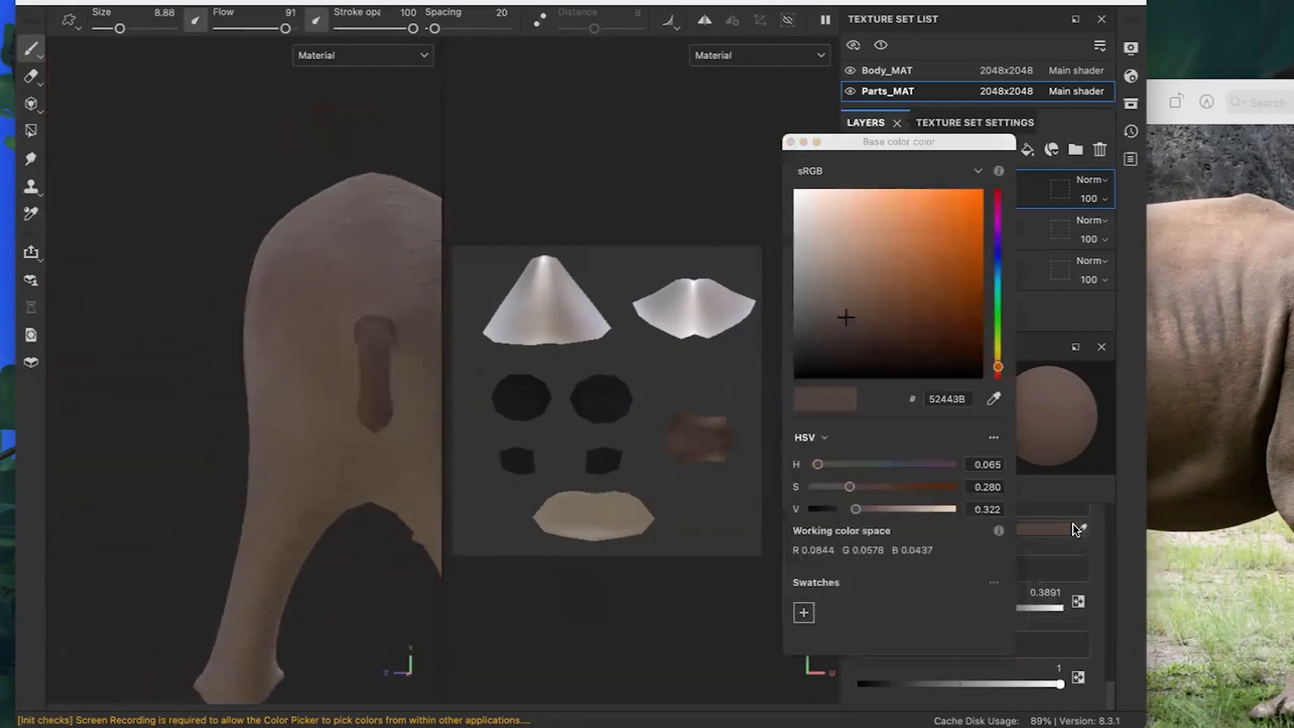
left_click(1082, 529)
left_click(309, 327)
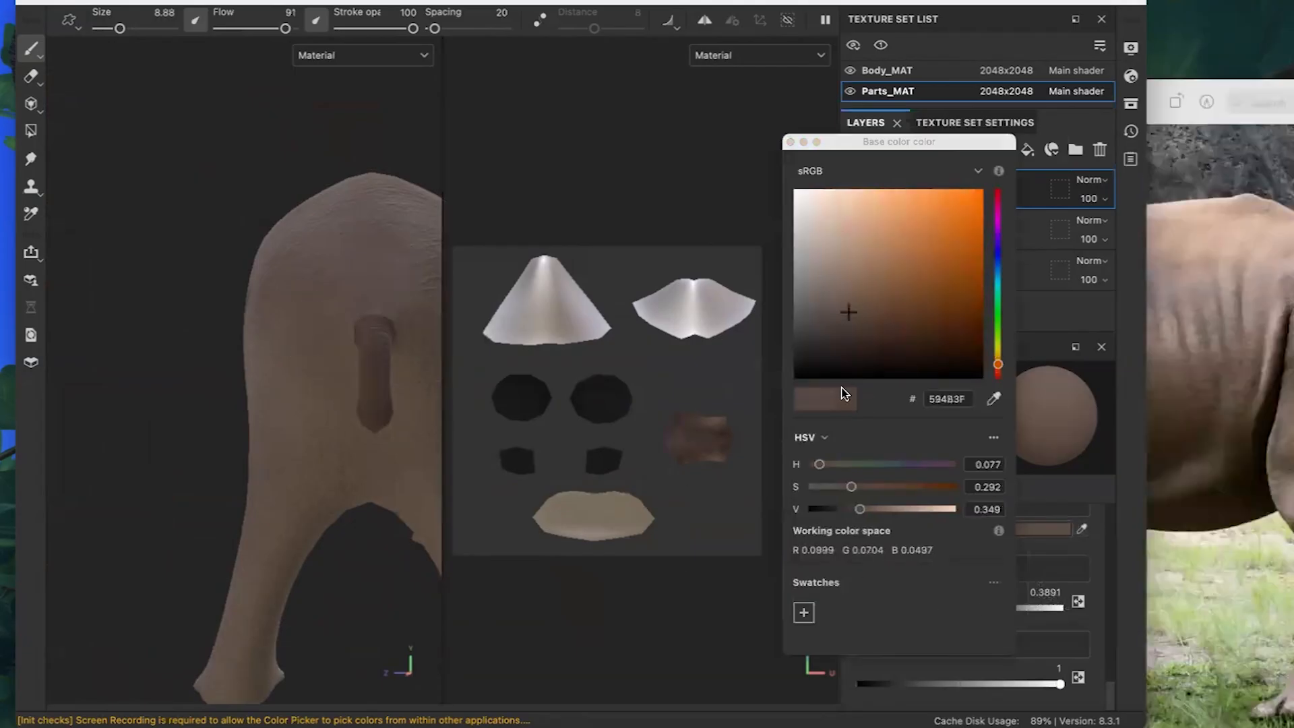
left_click(834, 294)
left_click_drag(376, 333, 375, 429)
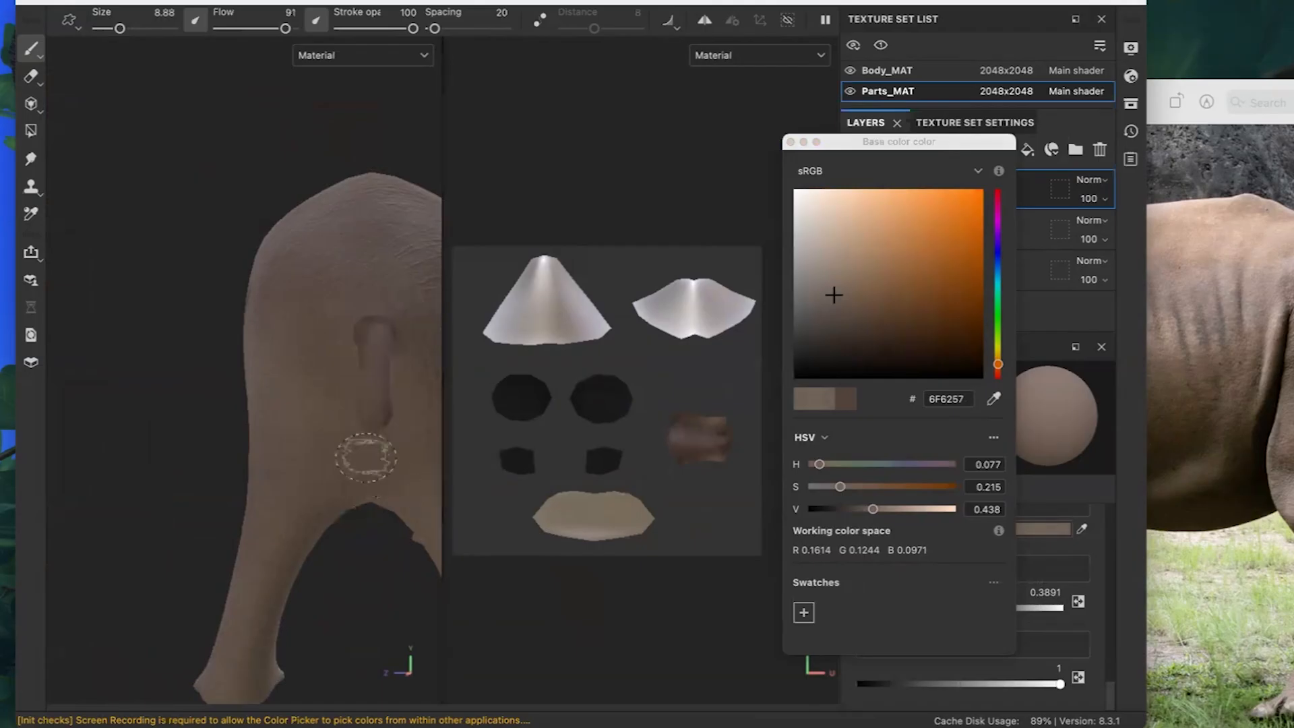
left_click(791, 141)
Lower the stroke opacity to 36 and paint the tail softly from both sides.
scroll(974, 532, "up", 10)
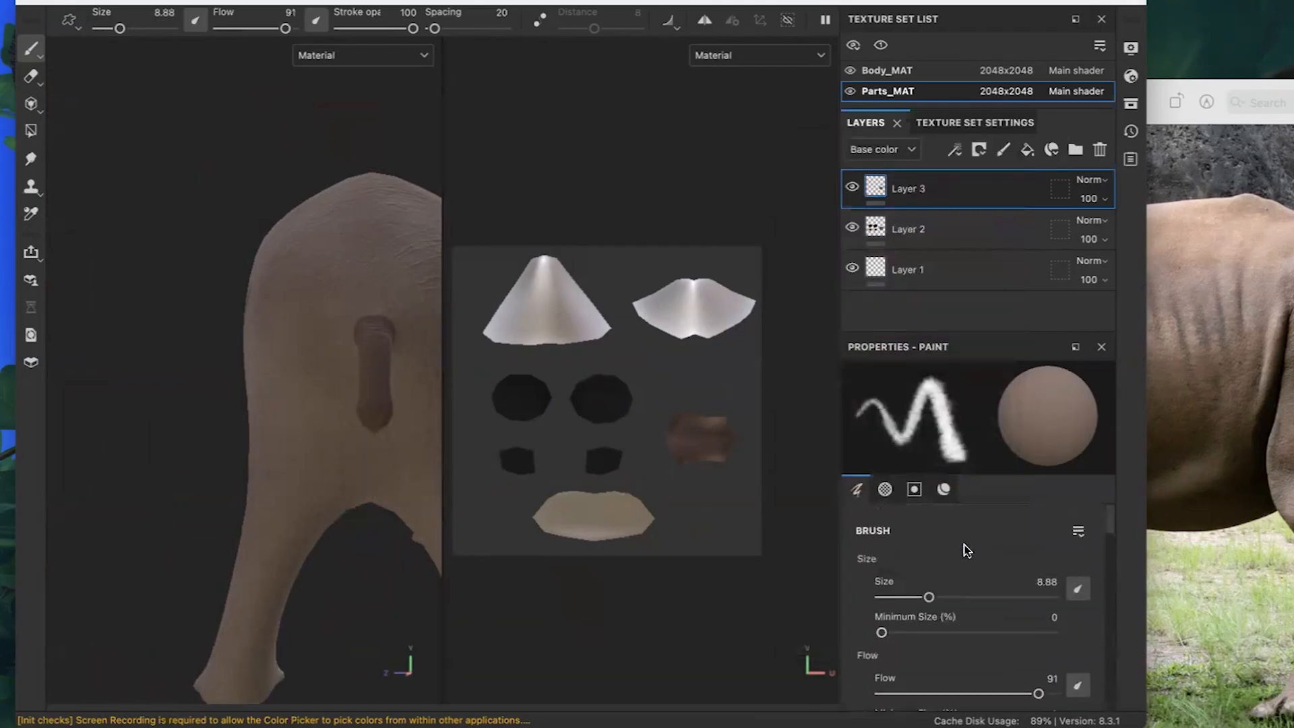
scroll(911, 602, "down", 5)
left_click_drag(919, 611, 940, 612)
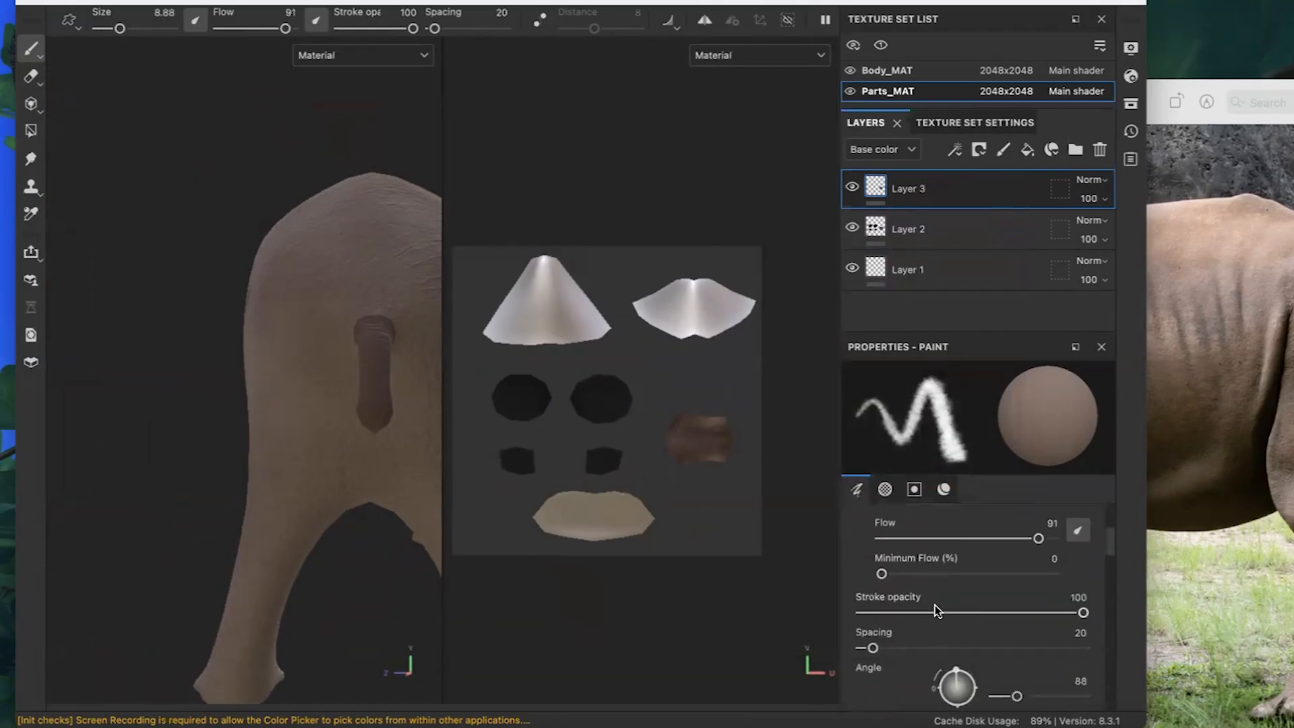
mouse_move(309, 426)
left_mouse_down("super")
mouse_move(368, 449)
mouse_move(394, 431)
left_mouse_up("super")
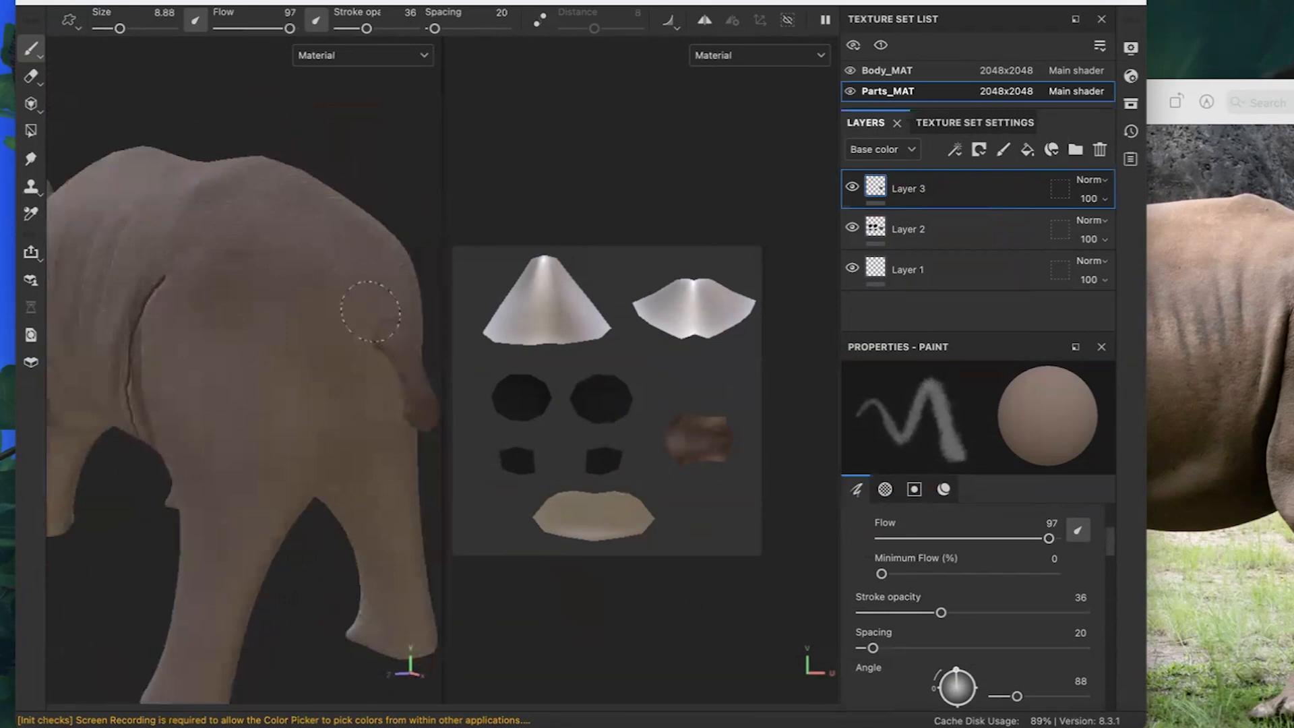
mouse_move(387, 500)
left_mouse_down("super")
mouse_move(323, 507)
mouse_move(209, 486)
left_mouse_up("super")
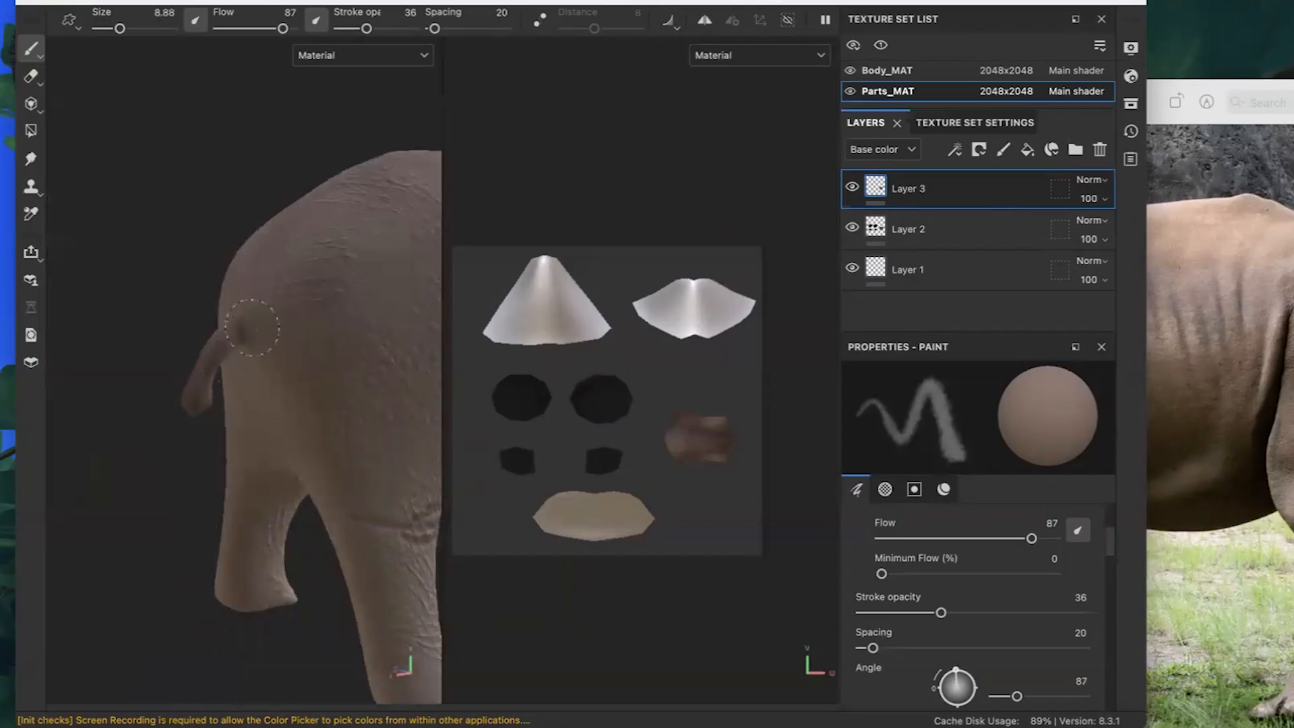
mouse_move(237, 382)
left_mouse_down("alt")
mouse_move(272, 357)
mouse_move(338, 182)
left_mouse_up("alt")
mouse_move(273, 320)
left_mouse_down("alt")
mouse_move(326, 540)
mouse_move(280, 367)
mouse_move(300, 346)
mouse_move(236, 195)
left_mouse_up("alt")
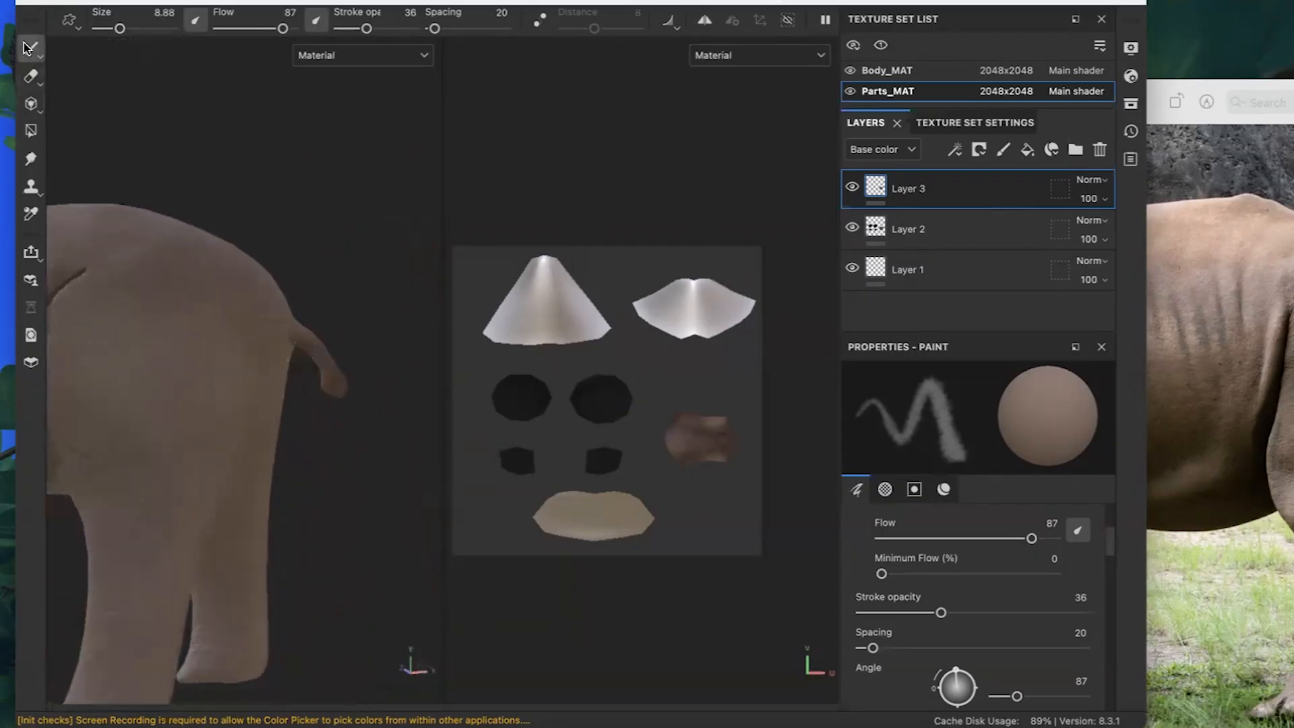
Reset the interface layout to restore the asset library, search the brushes for fur, and select the Fur Rand... brush.
left_click(337, 0)
mouse_move(307, 0)
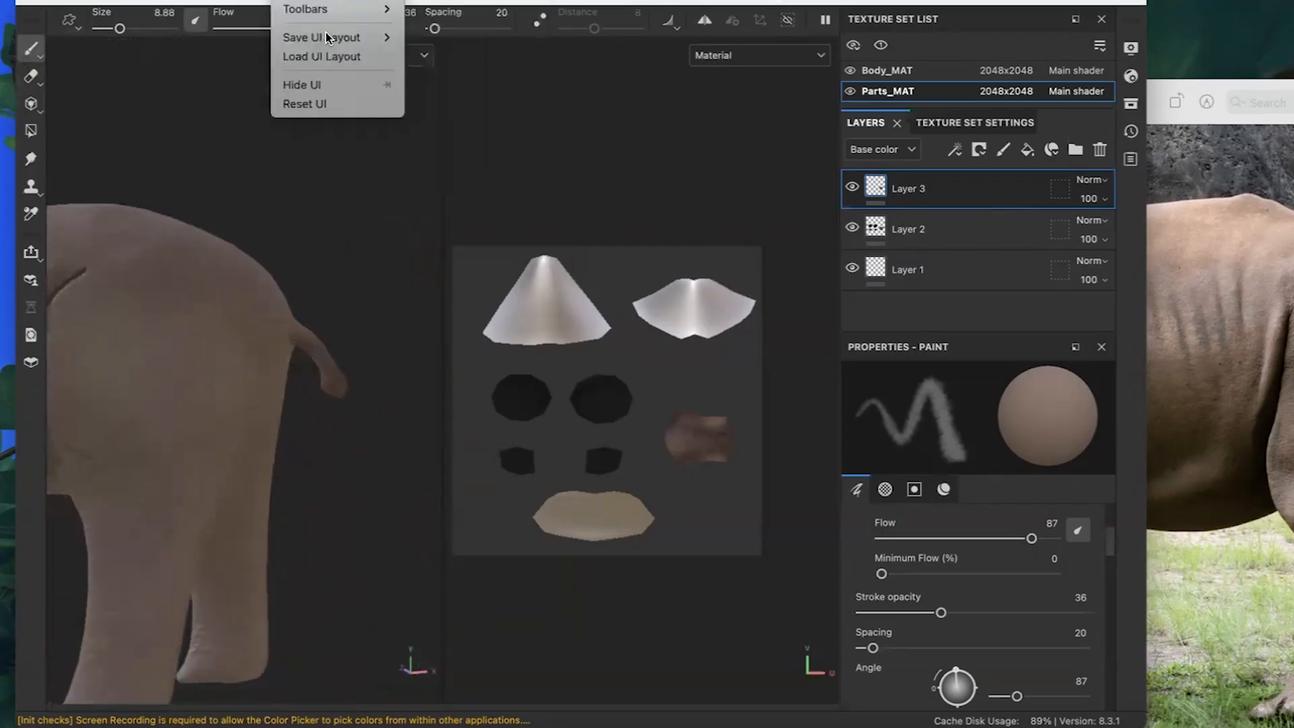
left_click(322, 103)
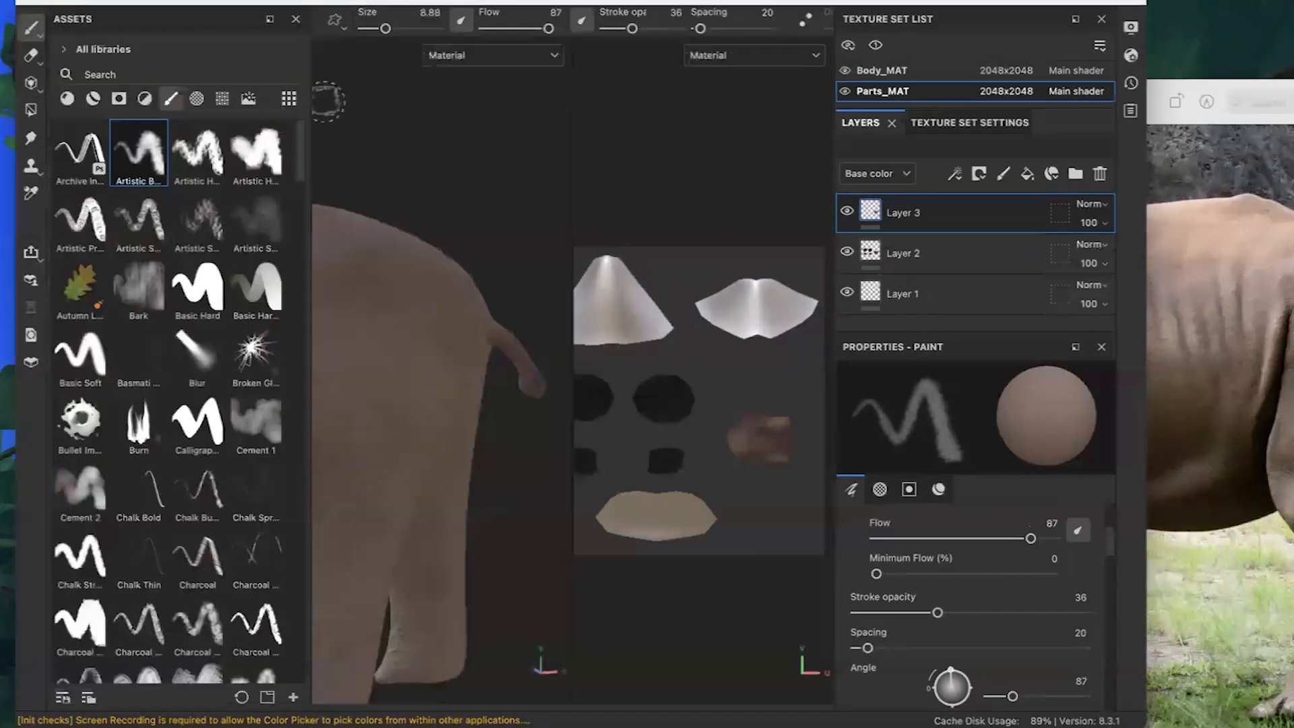
type("fur")
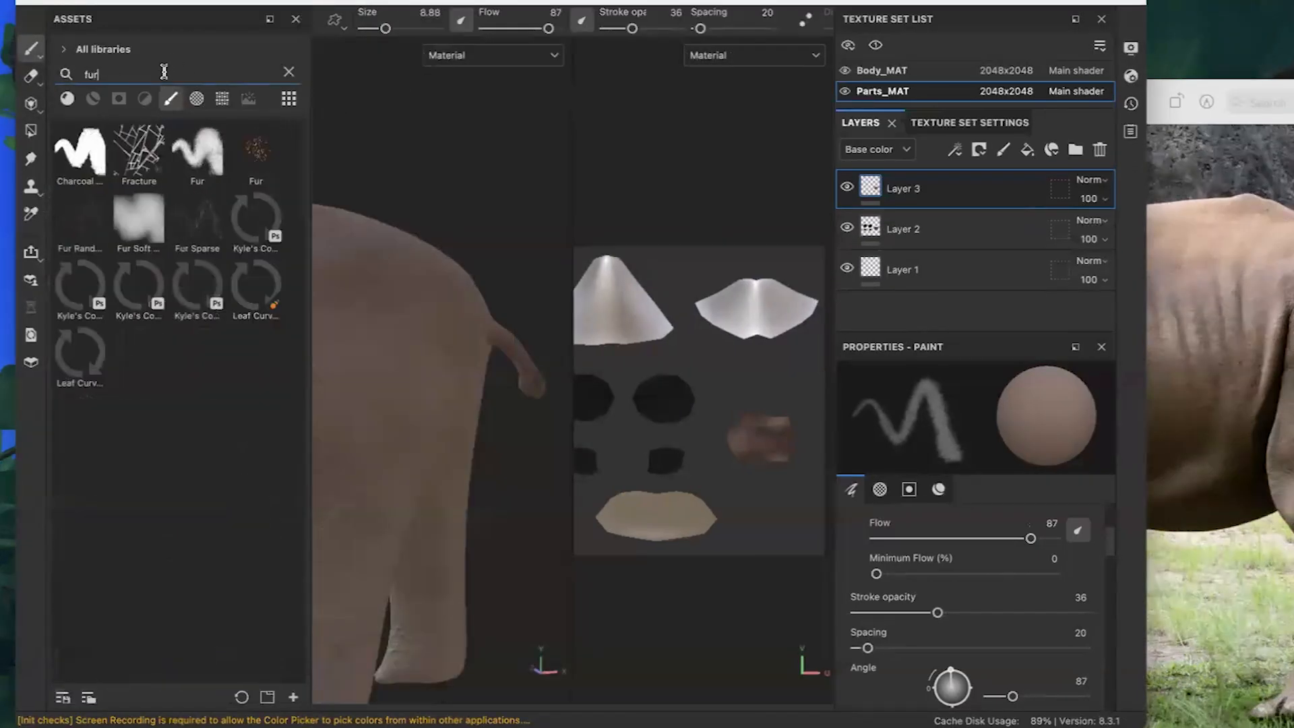
left_click(67, 234)
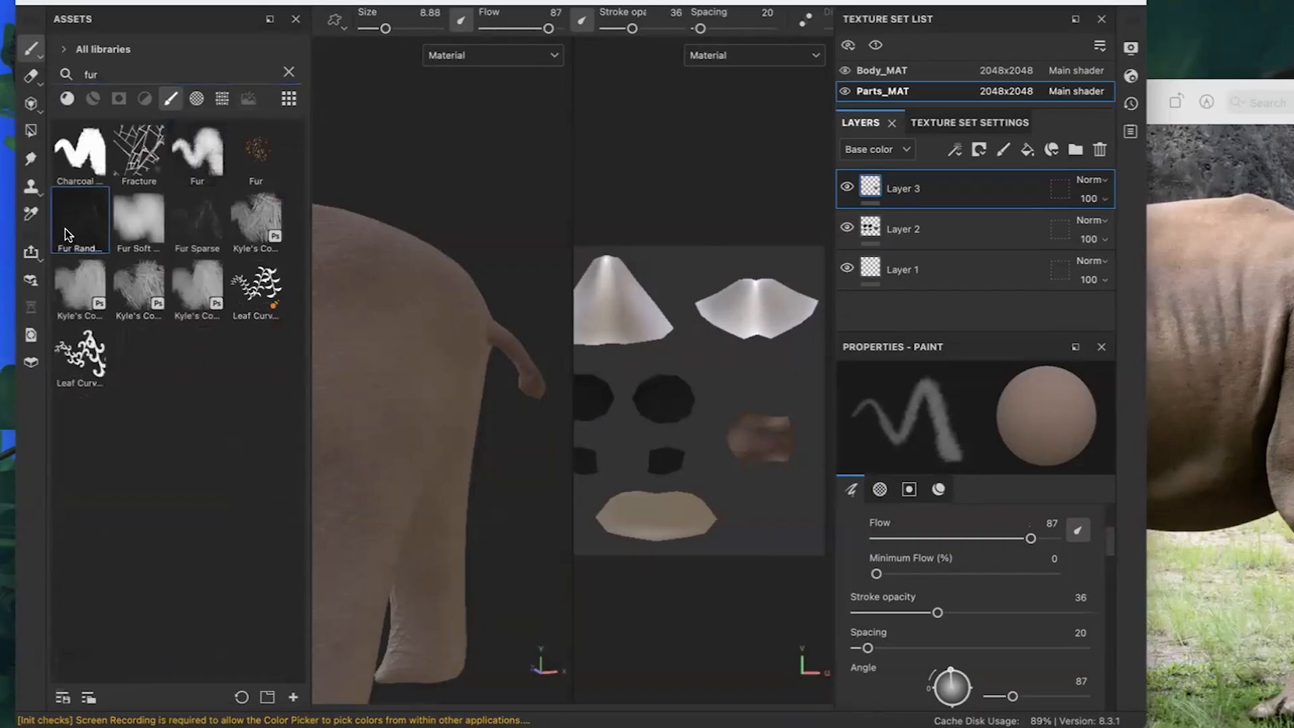
Paint fur detail over the tail tip with the fur brush, keeping color, height and roughness enabled.
scroll(943, 634, "down", 10)
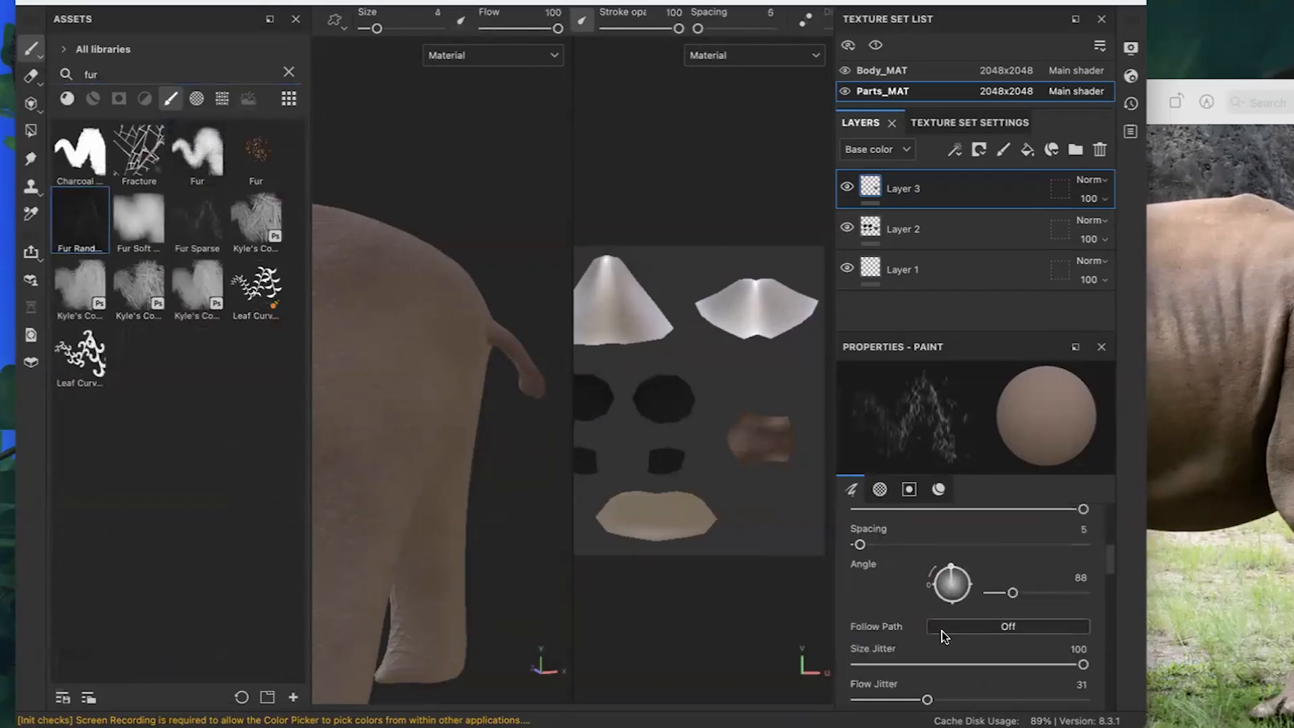
scroll(941, 625, "up", 3)
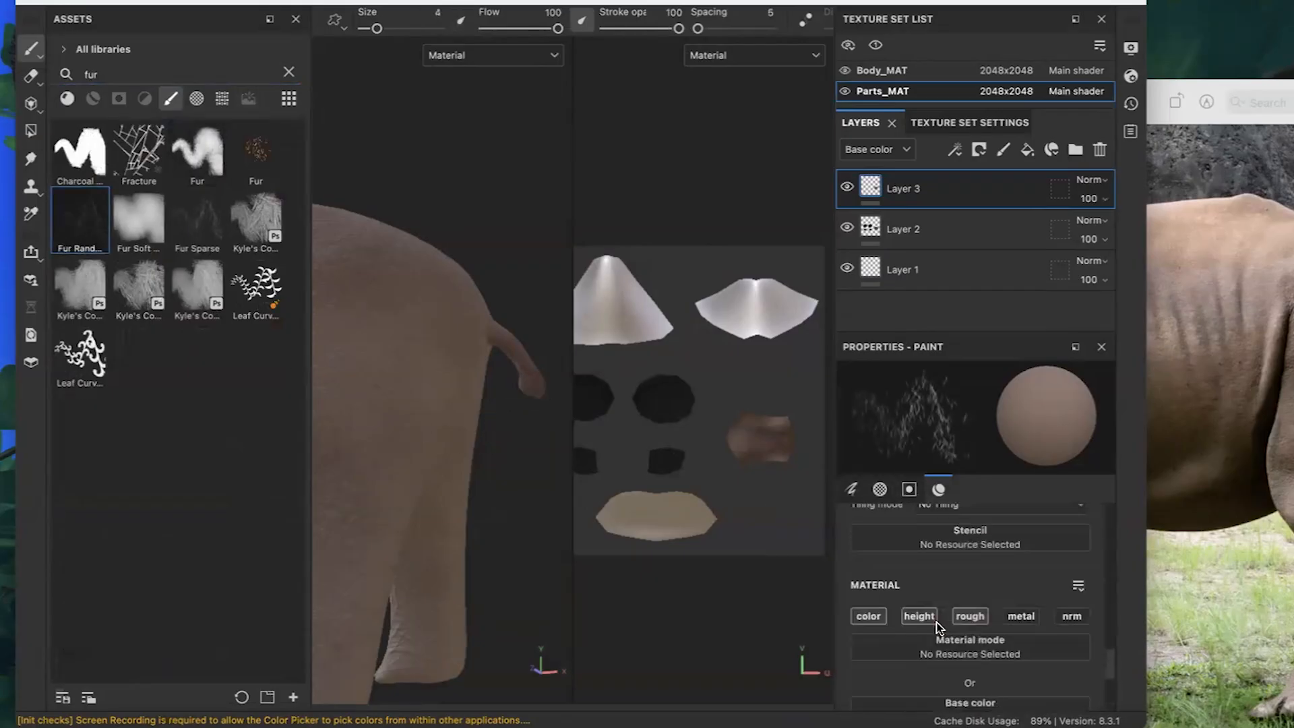
scroll(469, 393, "up", 5)
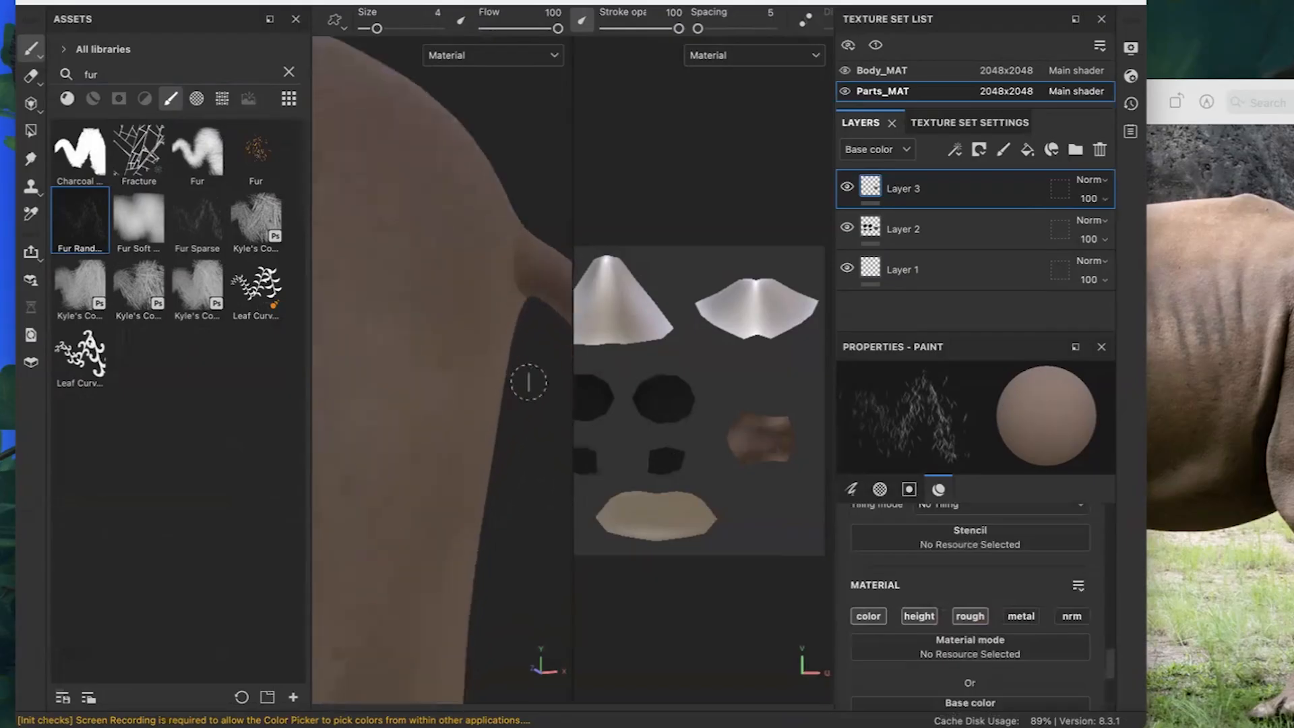
left_click_drag(492, 369, 350, 339, "alt+super")
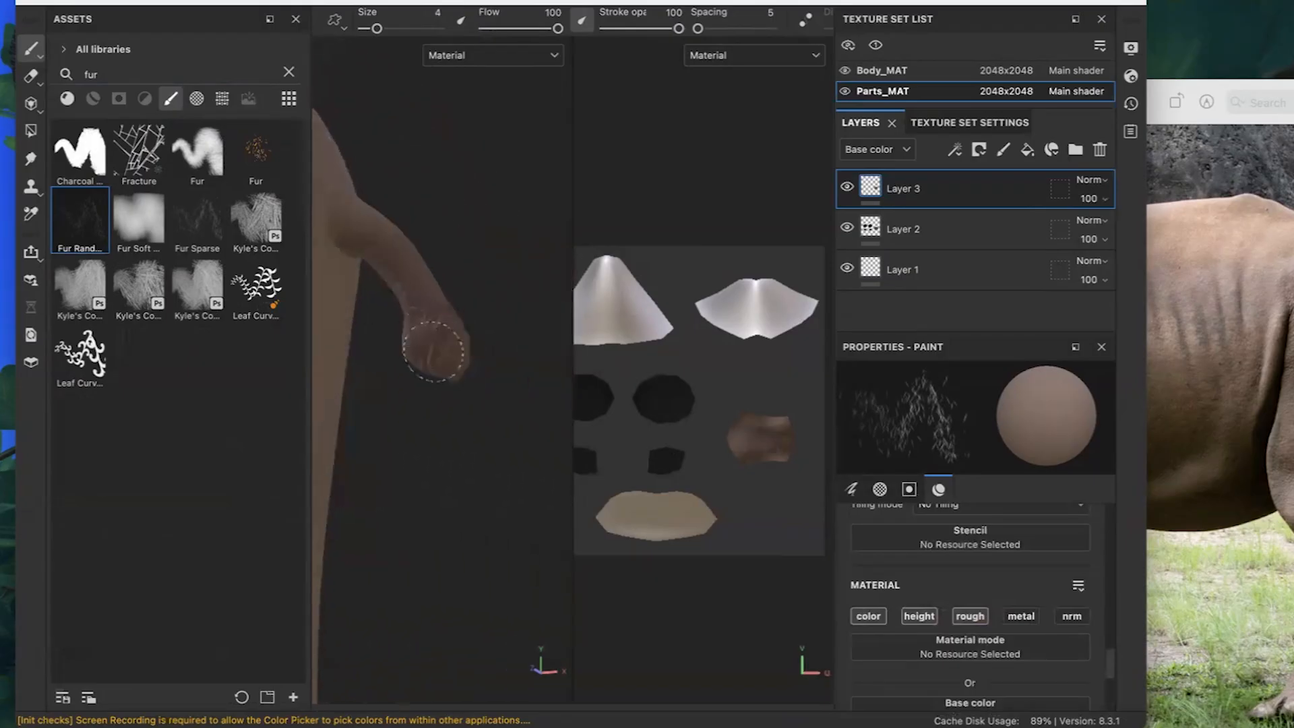
mouse_move(460, 423)
left_mouse_down("super")
mouse_move(368, 450)
mouse_move(459, 407)
left_mouse_up("super")
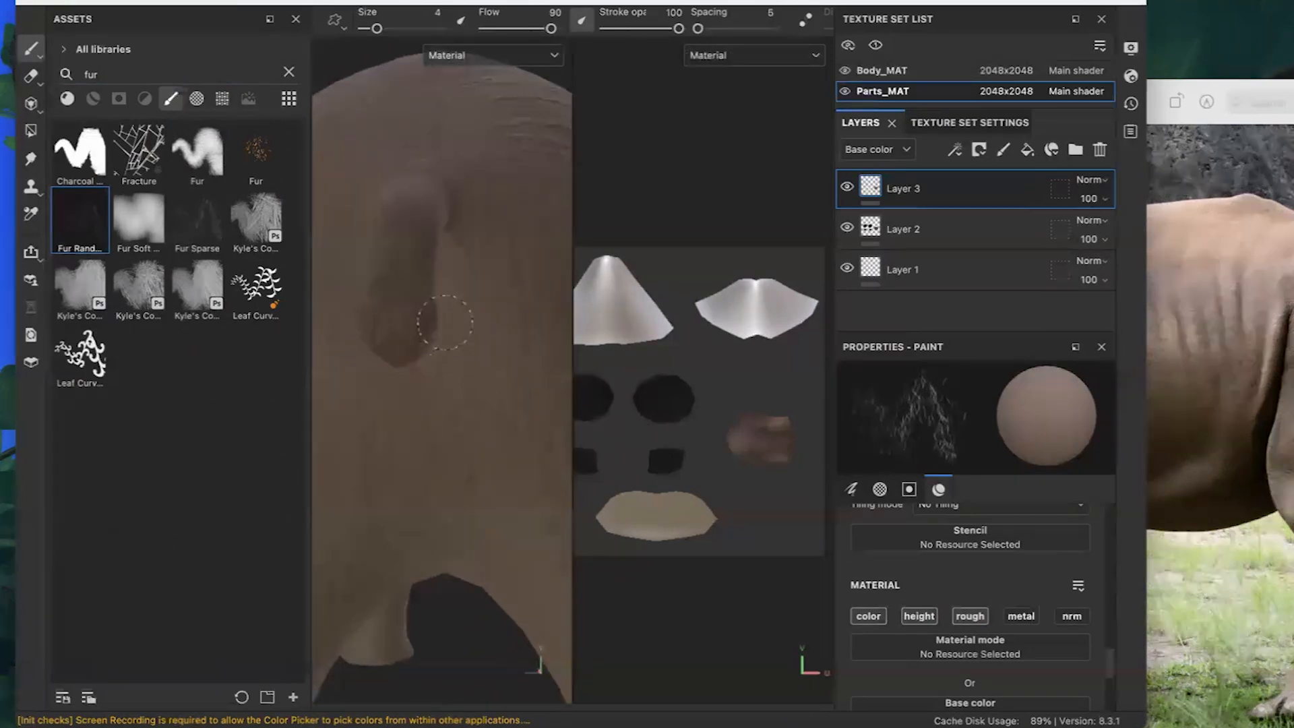
Add a paint layer above Layer 3 for the horns and set the base color to light gray 908C89.
scroll(388, 364, "down", 5)
left_click_drag(387, 367, 466, 384, "alt")
scroll(466, 384, "down", 5)
left_click_drag(343, 340, 529, 416, "alt+super")
right_click_drag(529, 417, 788, 456, "alt")
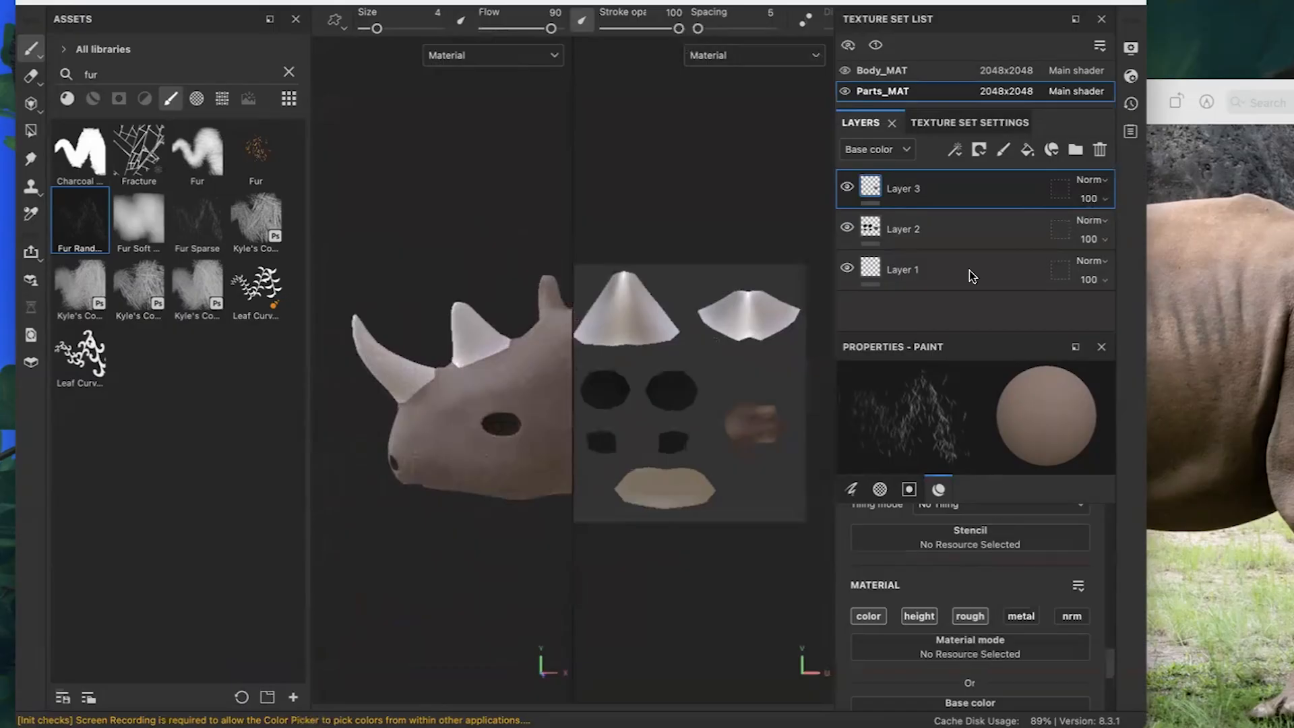
left_click(995, 150)
scroll(989, 633, "down", 3)
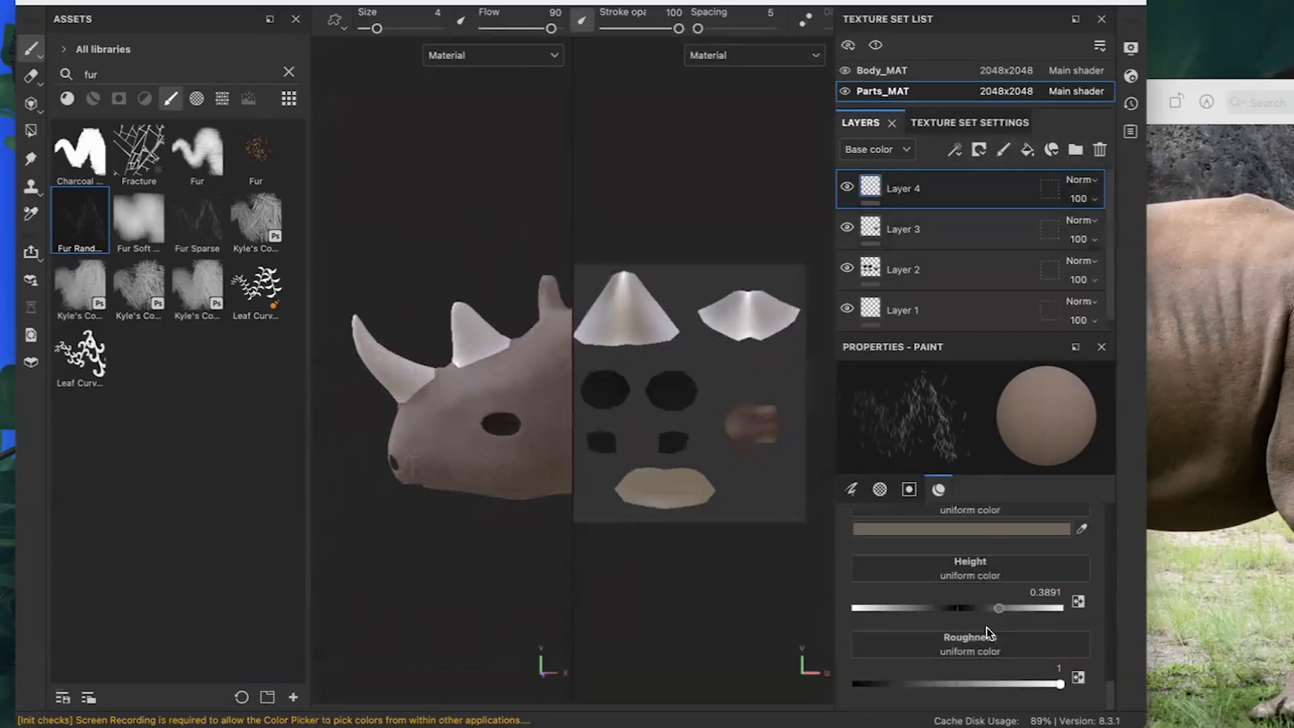
left_click(953, 530)
left_click_drag(829, 327, 802, 273)
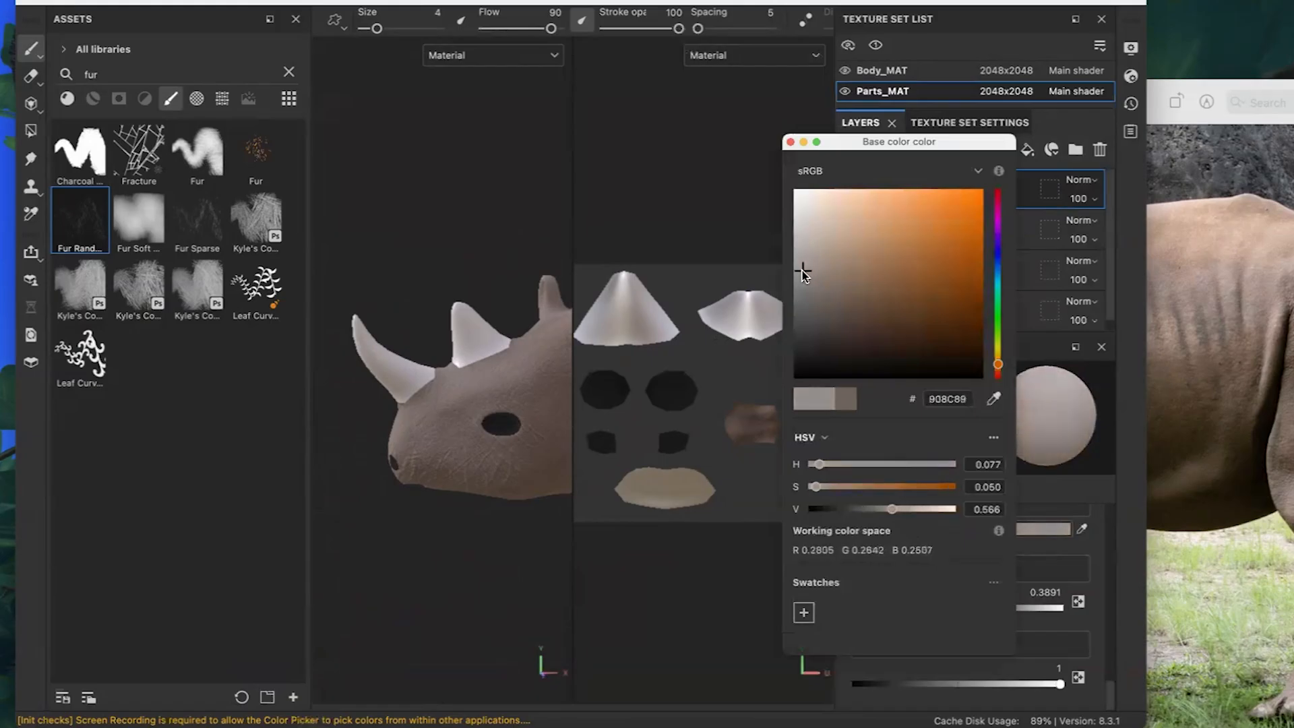
Try painting the front horn with gray fur strokes at height 0.3891, and undo the strokes and their new layer.
left_click_drag(357, 333, 395, 379)
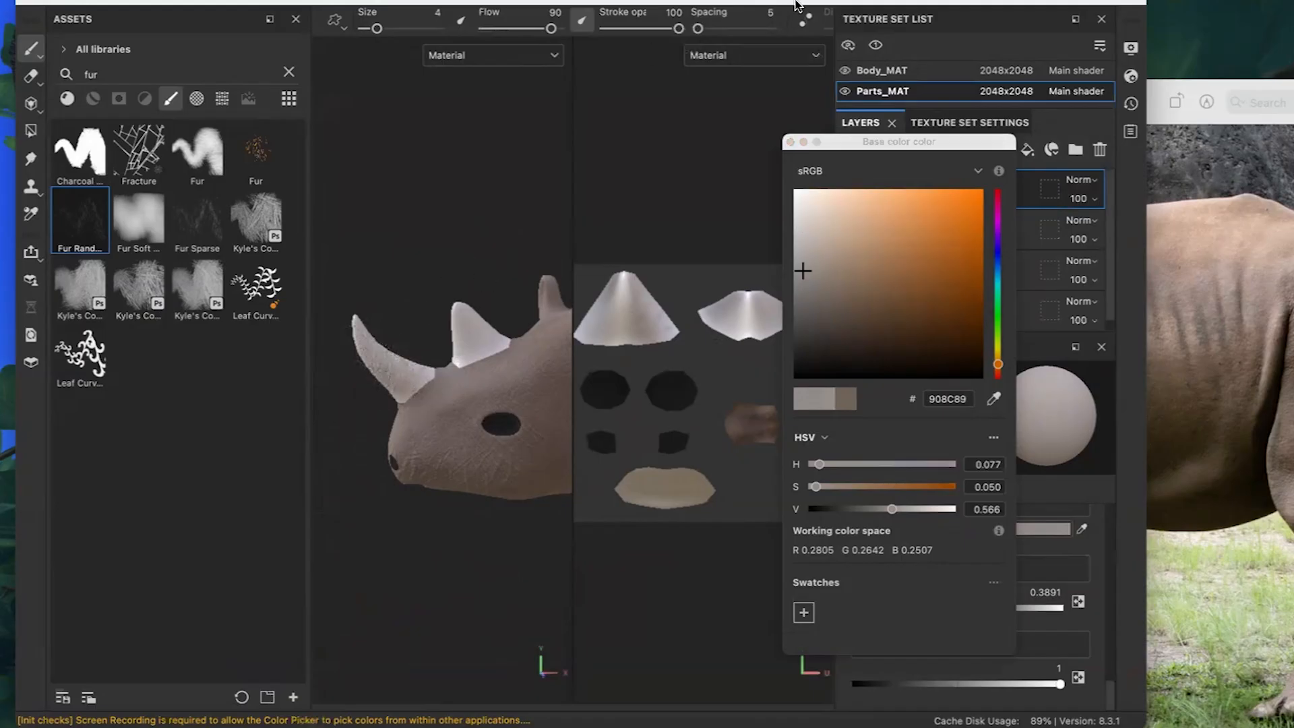
left_click_drag(337, 428, 499, 421, "alt")
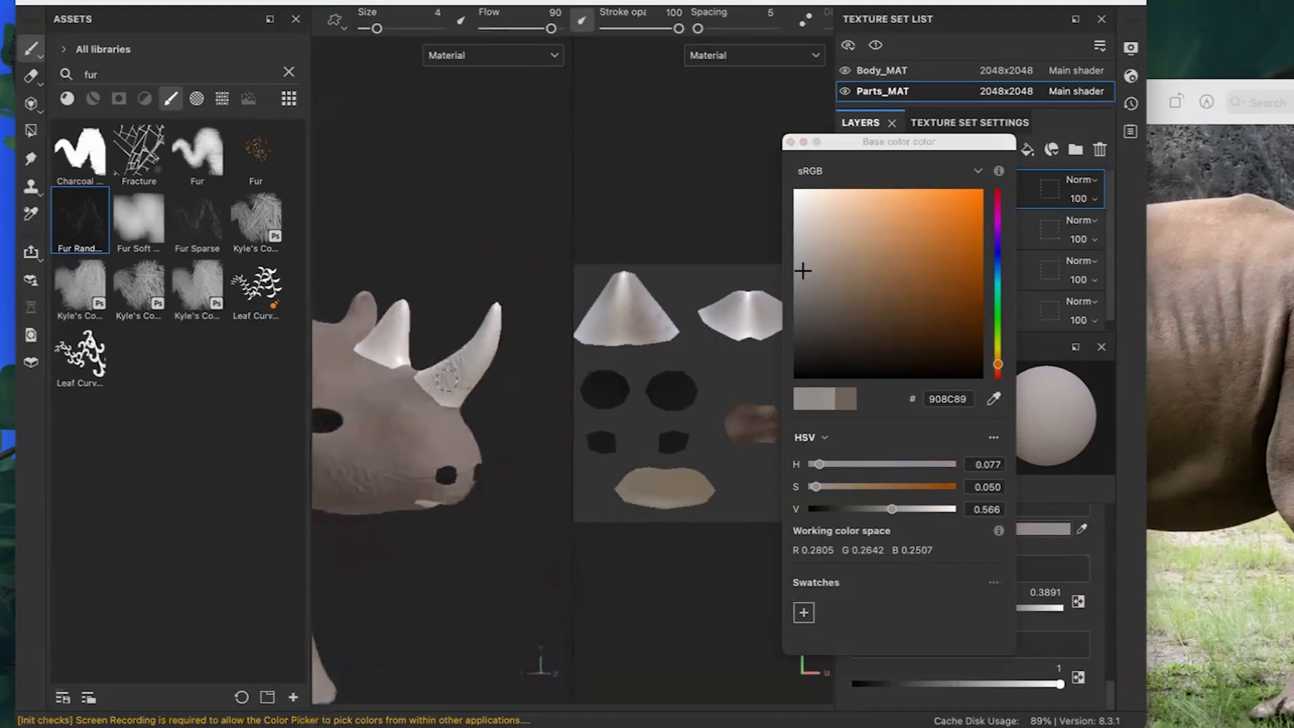
key("super+z")
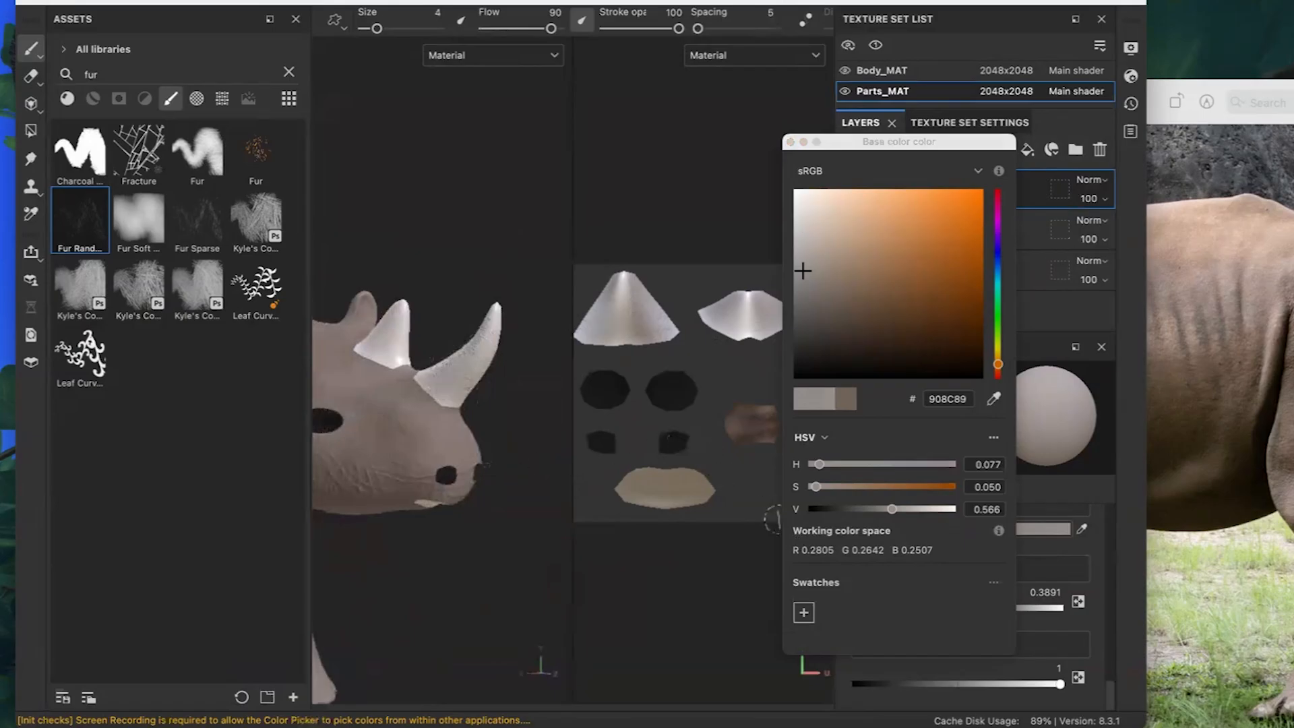
left_click(790, 143)
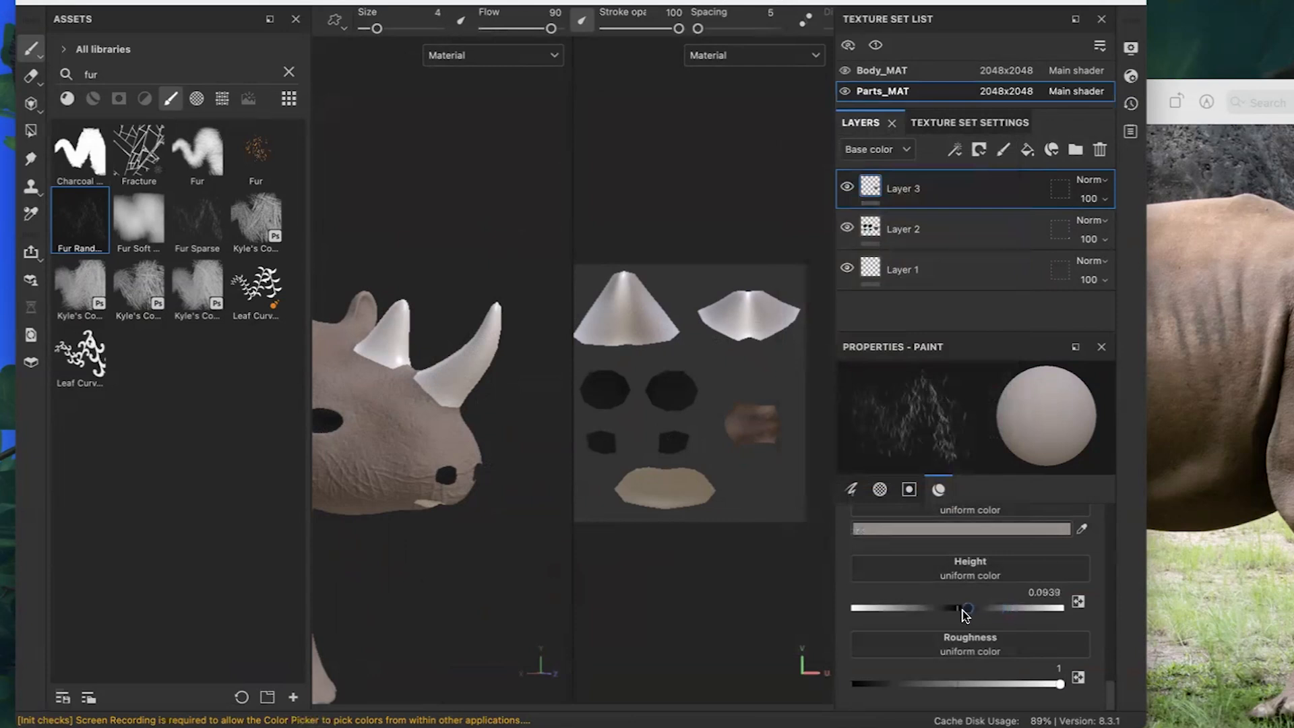
Set the brush height to 0.0449, turn off the height channel, and paint gray fur strokes on the front horn.
left_click_drag(967, 614, 962, 610)
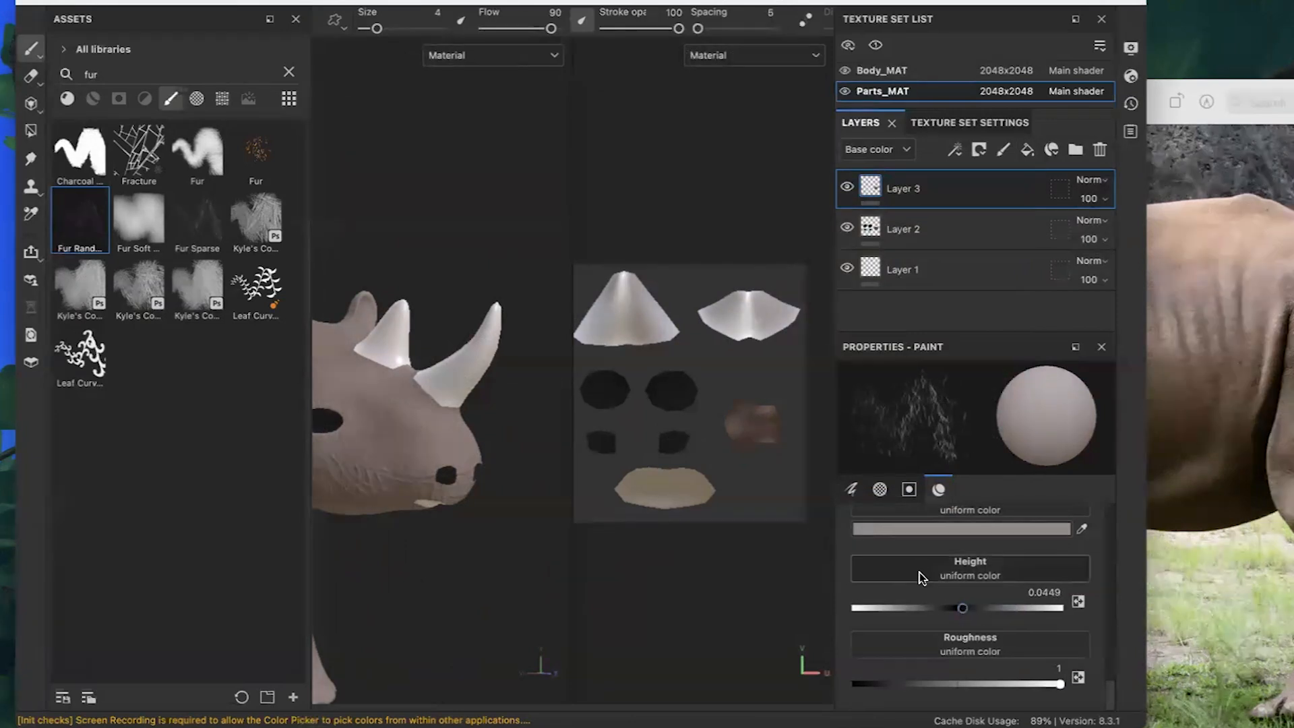
scroll(936, 559, "up", 3)
left_click(920, 514)
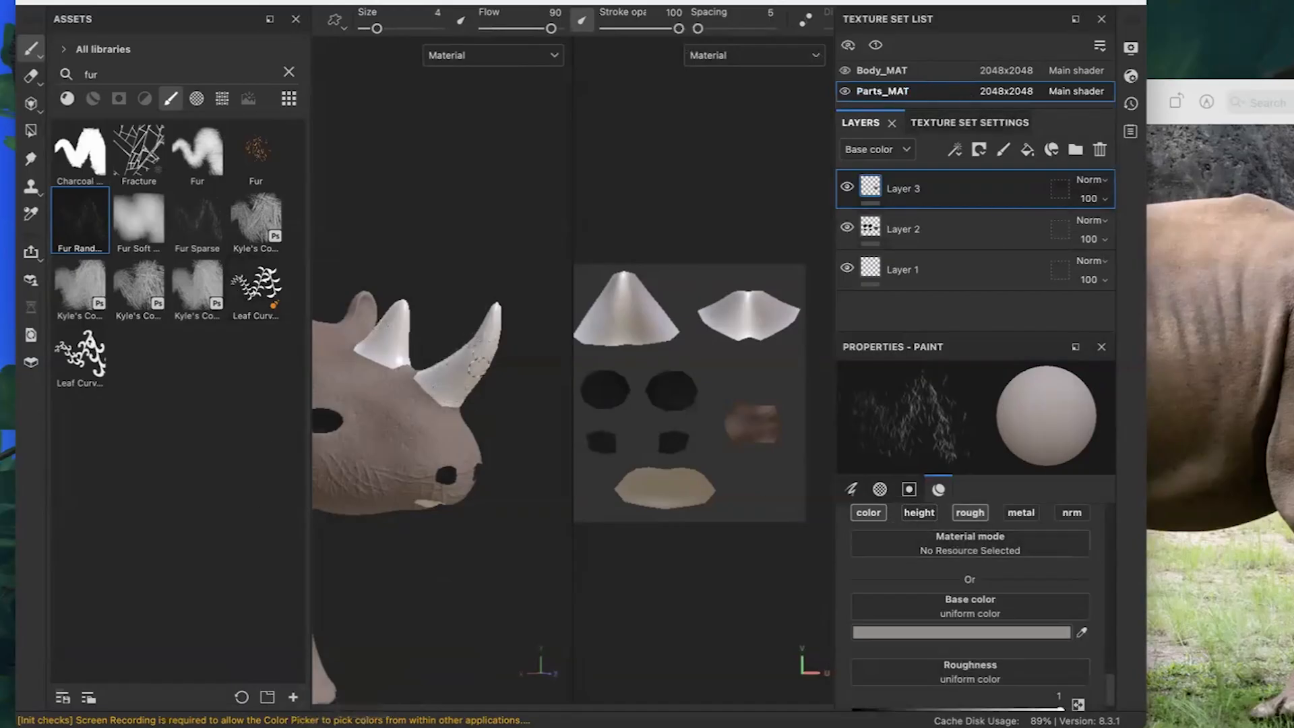
scroll(457, 375, "up", 3)
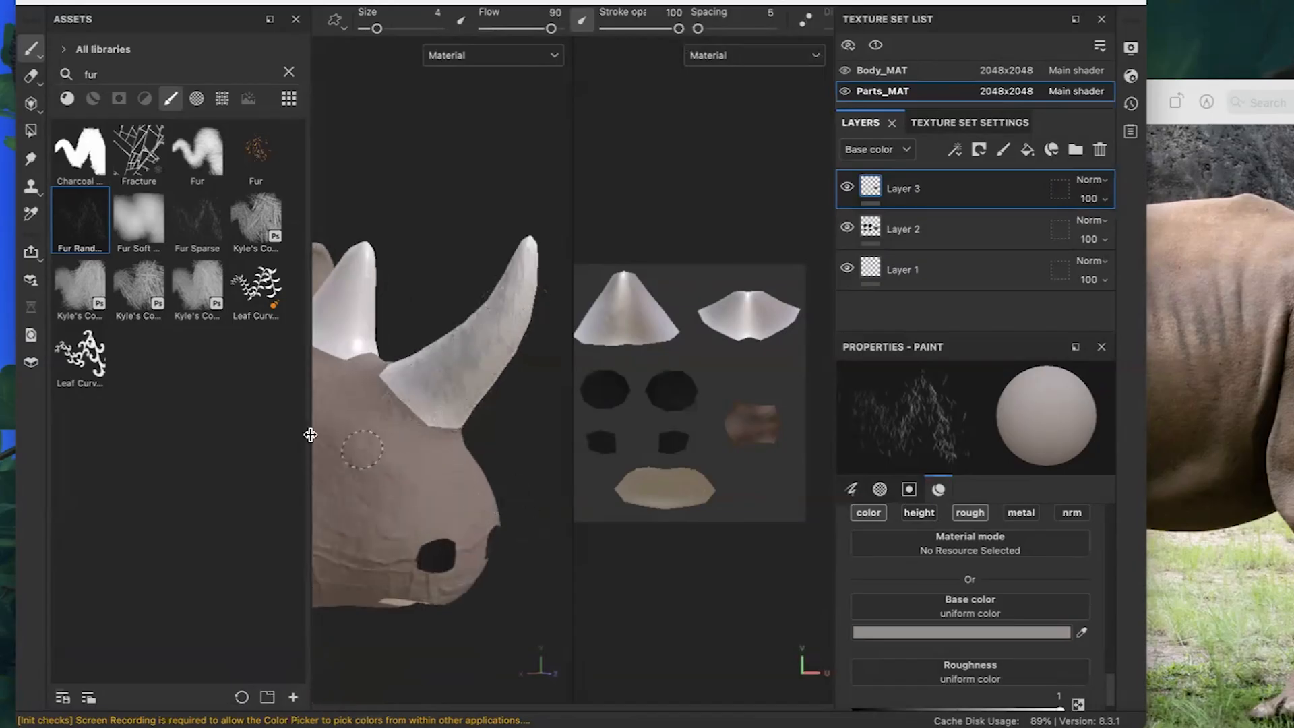
Select the Charcoal brush, set its flow to 81, and shade both sides of the front horn in gray.
left_click(94, 148)
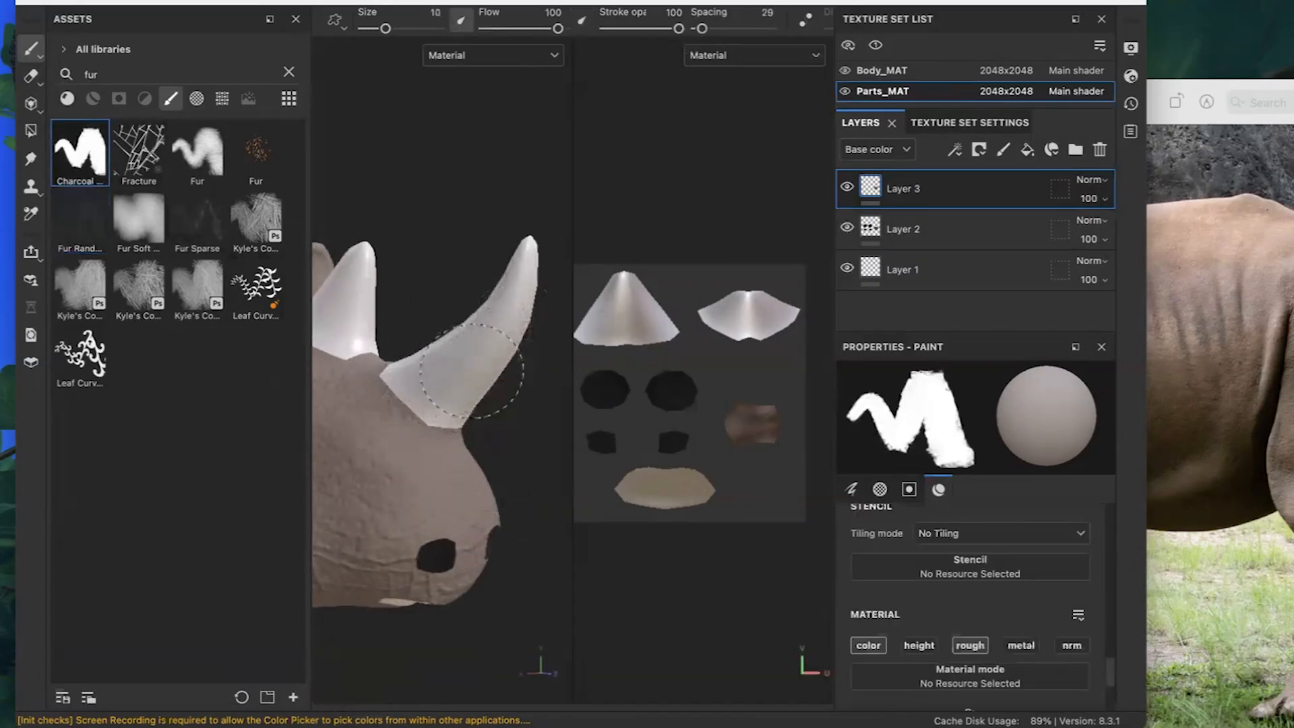
left_click_drag(481, 467, 327, 497, "ctrl")
left_click_drag(478, 396, 441, 368)
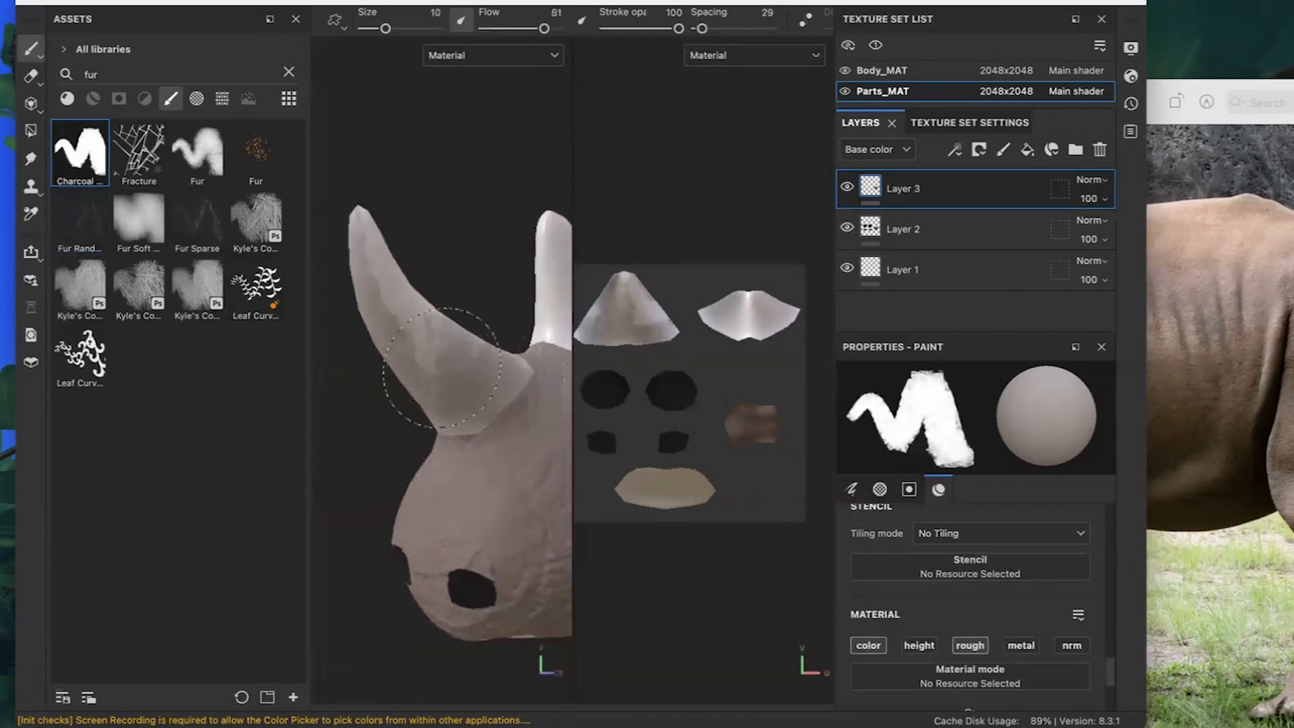
left_click_drag(395, 254, 346, 280, "alt")
mouse_move(475, 423)
left_mouse_down("alt")
mouse_move(523, 491)
mouse_move(581, 490)
left_mouse_up("alt")
mouse_move(456, 398)
left_mouse_down()
mouse_move(418, 409)
mouse_move(567, 433)
left_mouse_up()
Shade the rear horn with the same gray charcoal strokes, working around its sides.
left_click_drag(523, 397, 448, 399, "alt")
mouse_move(532, 367)
left_mouse_down("alt")
mouse_move(480, 392)
mouse_move(599, 435)
left_mouse_up("alt")
mouse_move(440, 409)
left_mouse_down()
mouse_move(440, 343)
mouse_move(406, 375)
left_mouse_up()
mouse_move(419, 445)
left_mouse_down("alt")
mouse_move(364, 468)
mouse_move(325, 445)
left_mouse_up("alt")
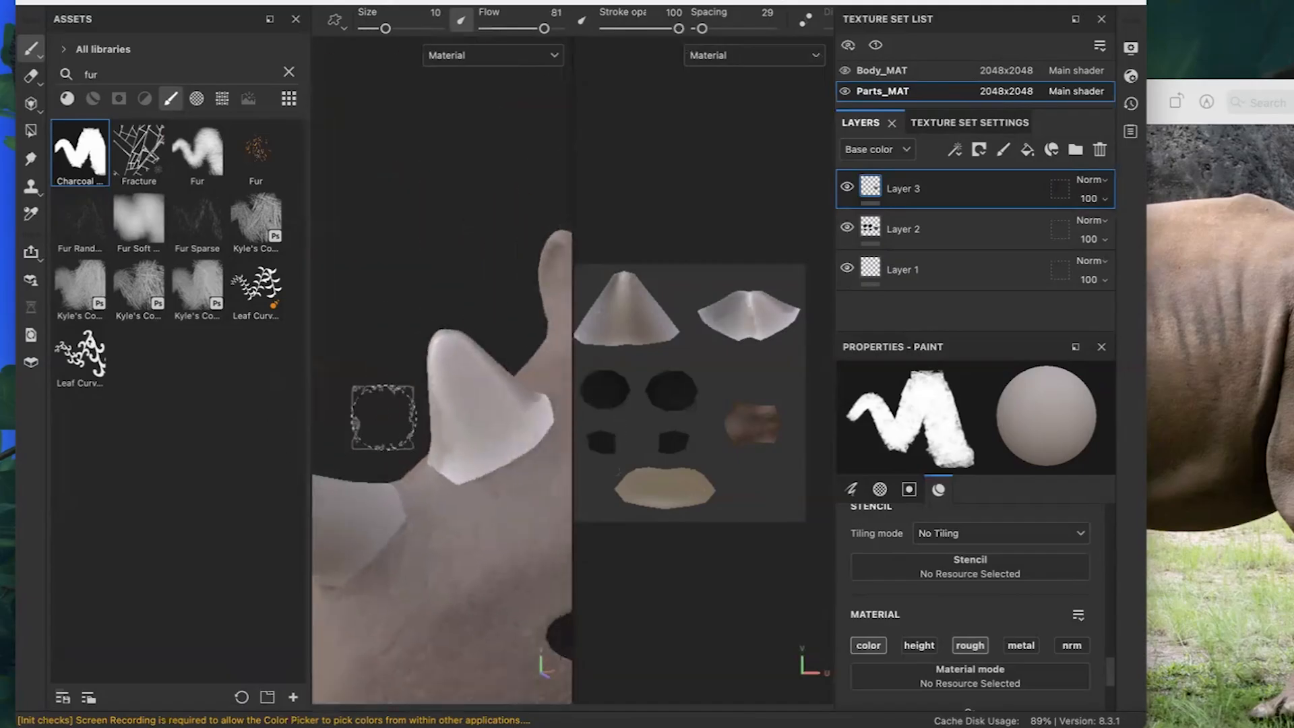
left_click_drag(500, 432, 492, 359)
left_click_drag(476, 440, 596, 464, "alt")
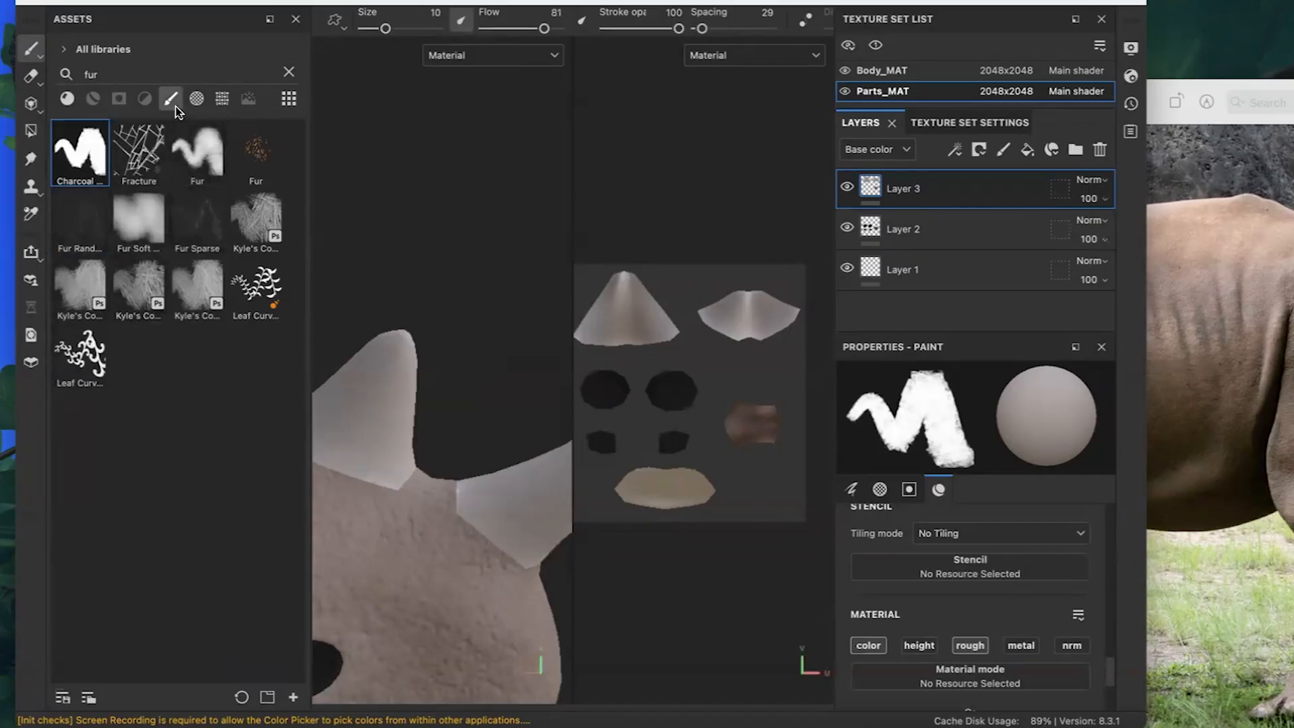
Clear the fur search, list all brushes, and select the spotted Kyle's Co... brush.
left_click_drag(166, 66, 56, 64)
left_click(171, 98)
left_click(289, 71)
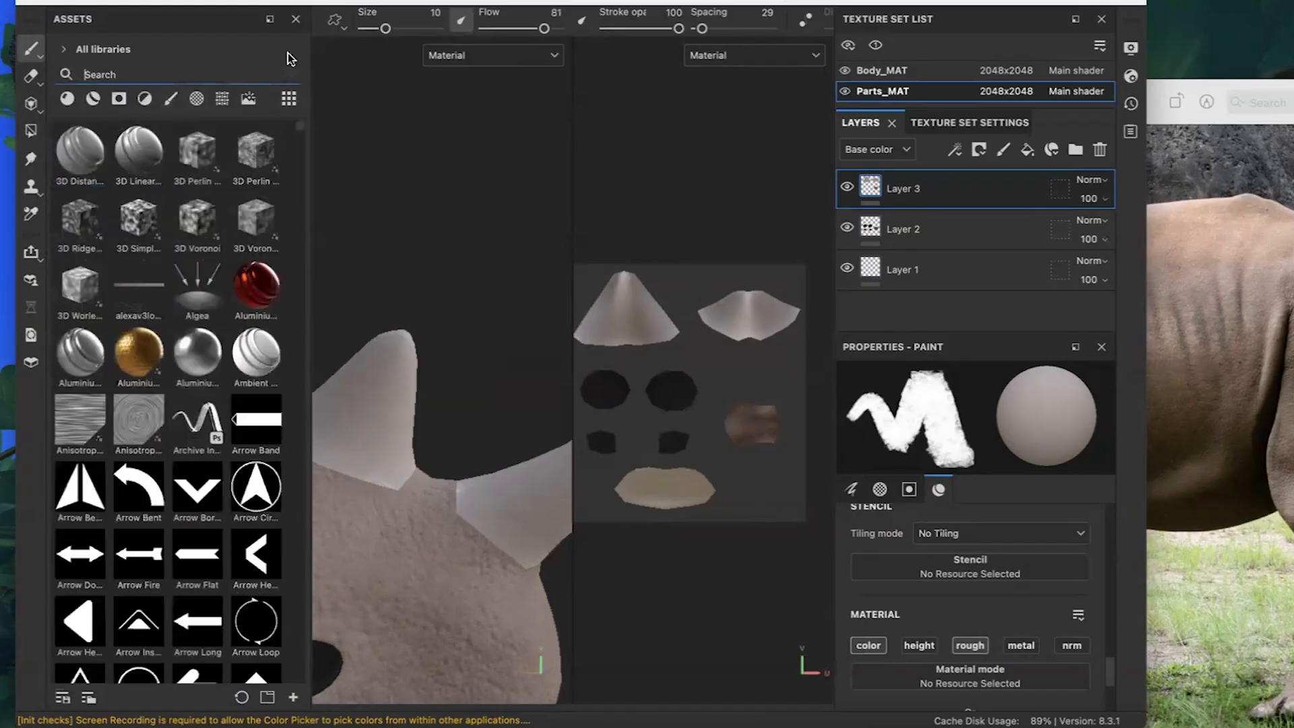
left_click(171, 98)
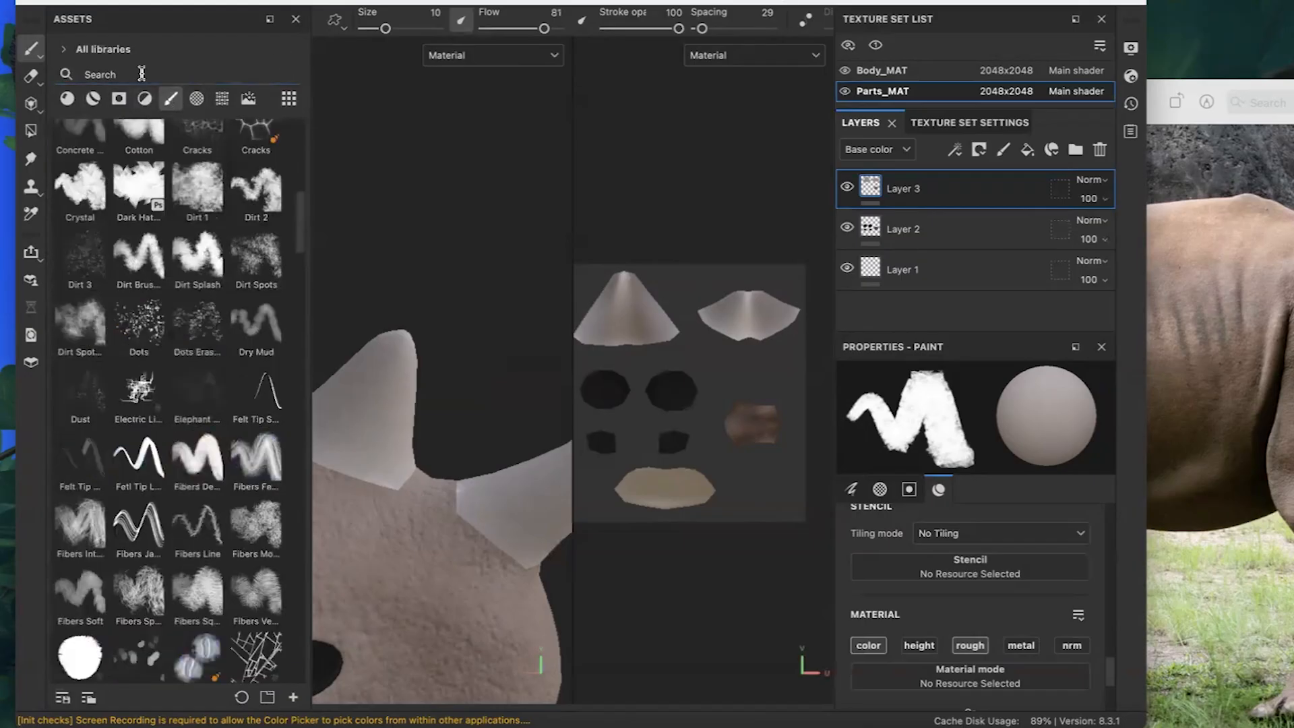
scroll(201, 516, "down", 3)
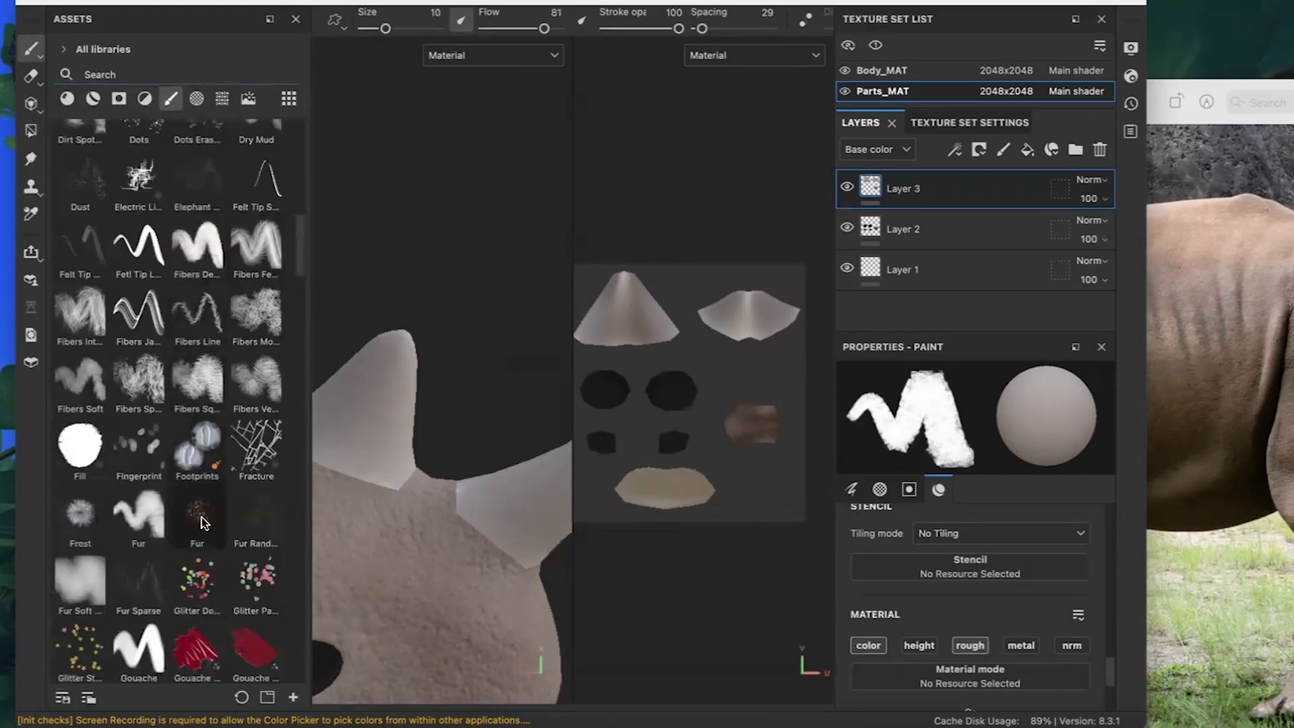
scroll(200, 519, "down", 10)
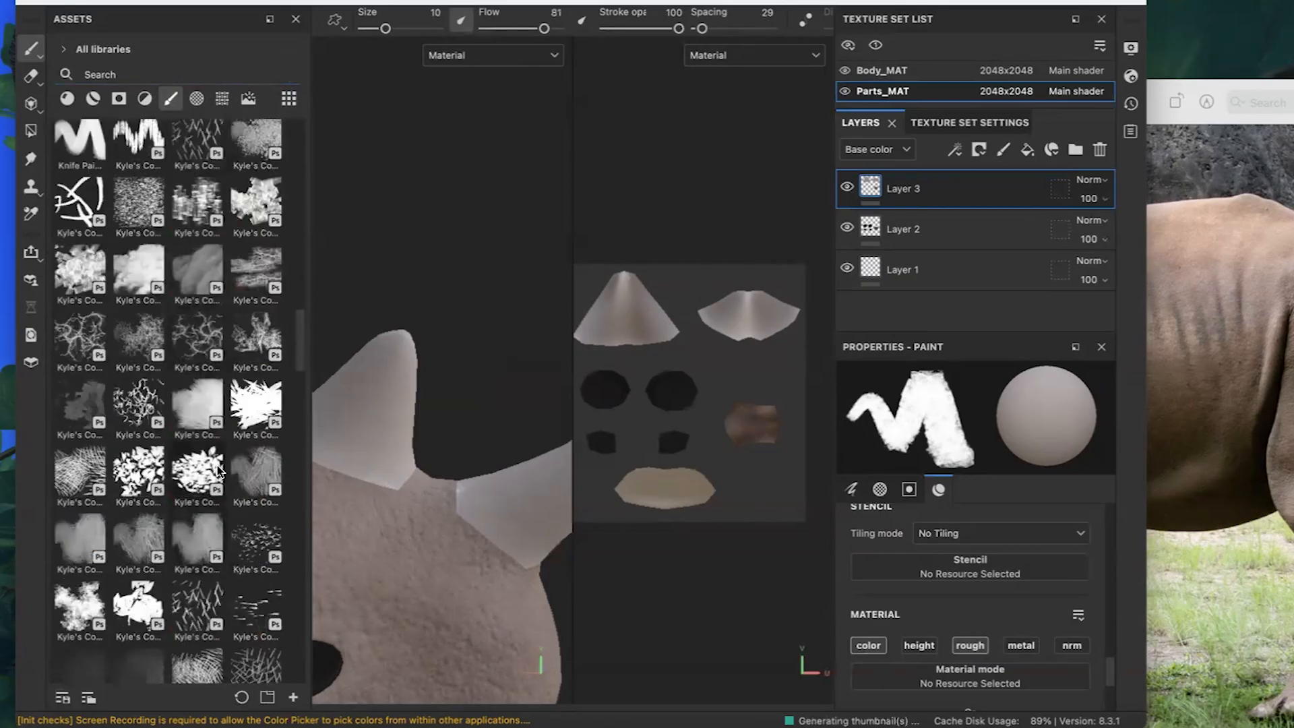
left_click(134, 214)
left_click(256, 145)
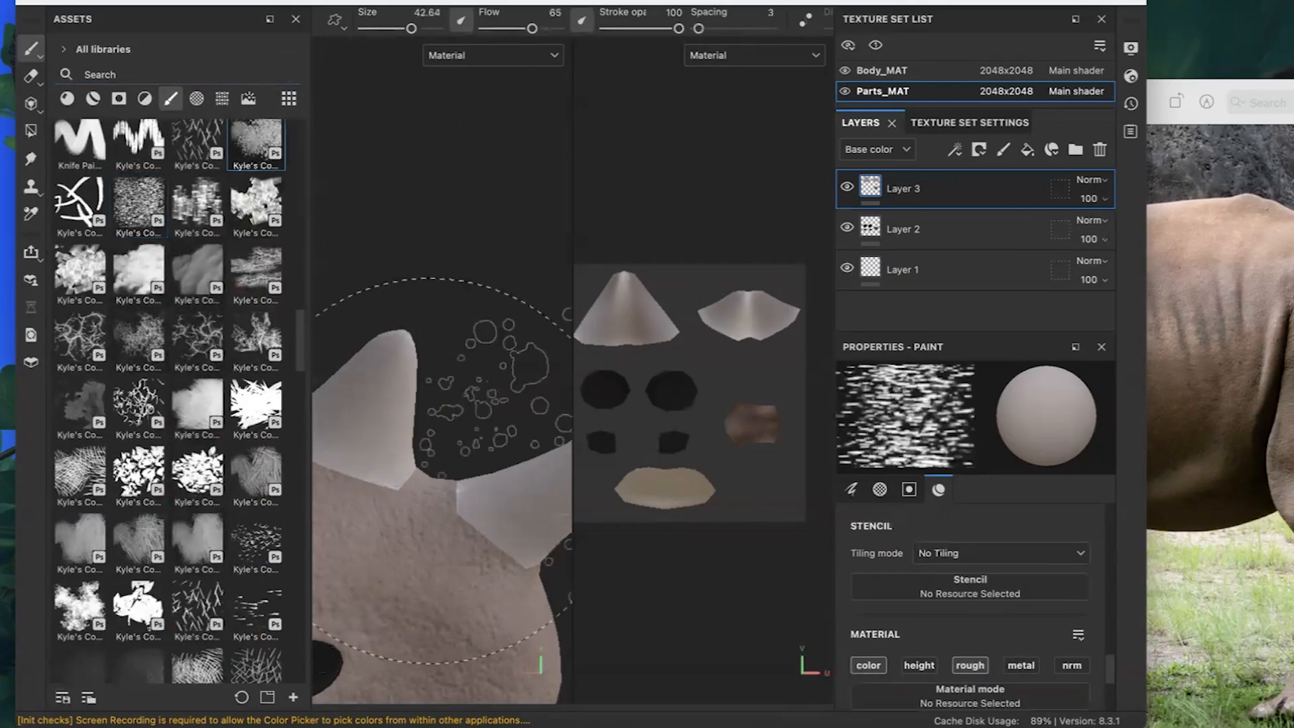
Set the base color to light gray A8A29D and dab the spotted brush over the front horn at size 42.64.
scroll(984, 536, "down", 3)
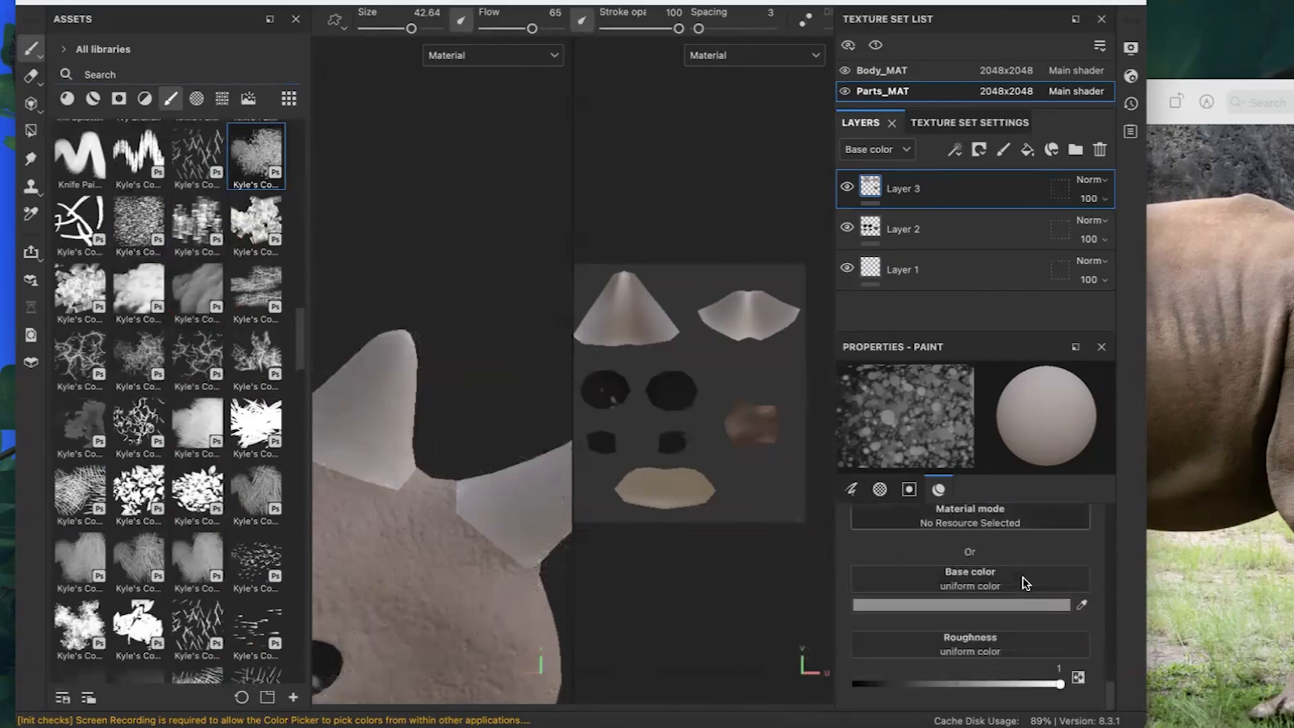
left_click(1013, 607)
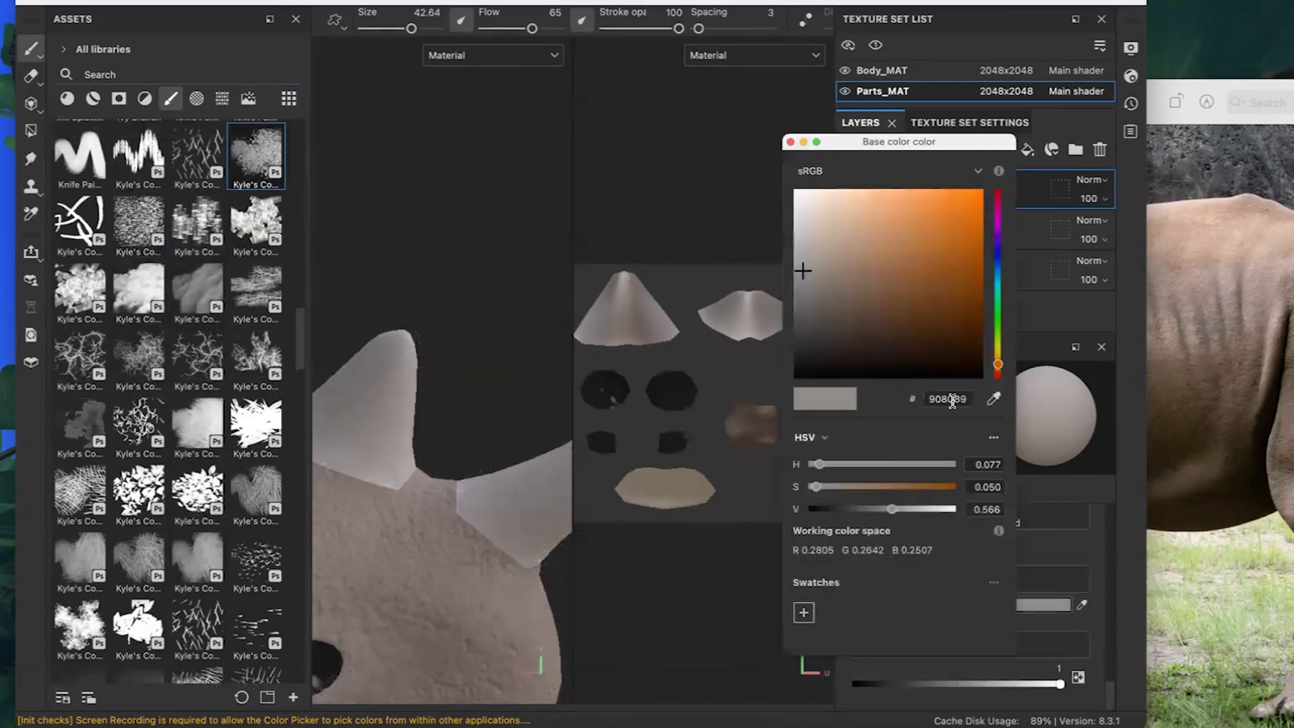
left_click(806, 254)
scroll(443, 429, "down", 5)
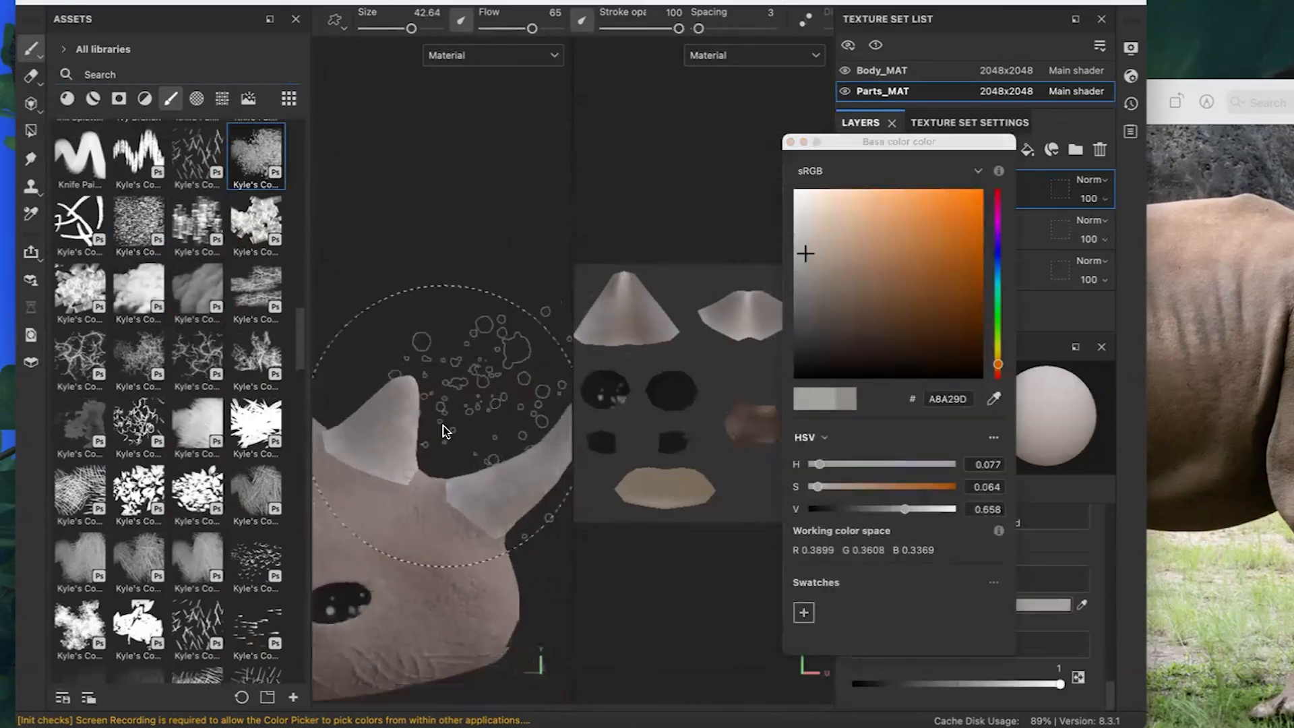
mouse_move(480, 500)
left_mouse_down()
mouse_move(398, 427)
mouse_move(476, 499)
left_mouse_up()
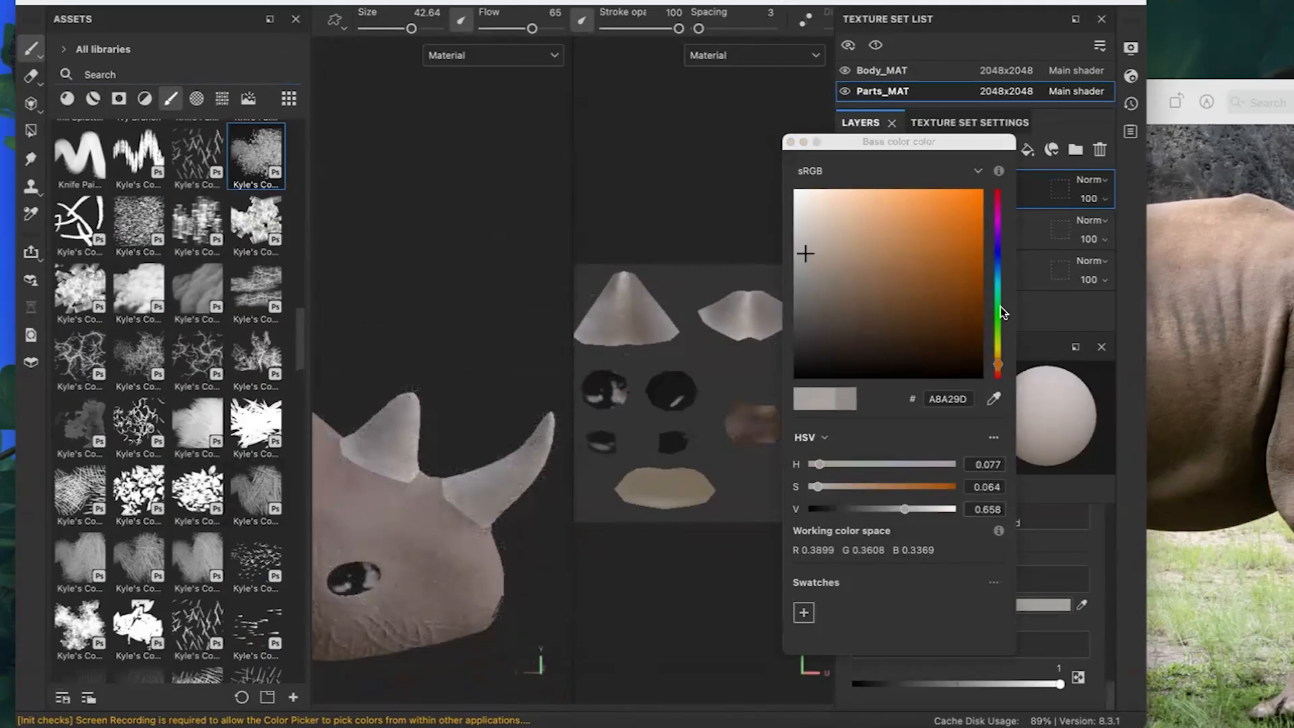
Select the streaked Kyle's Co... brush and add a paint layer above Layer 3 with only the height channel enabled.
left_click(139, 222)
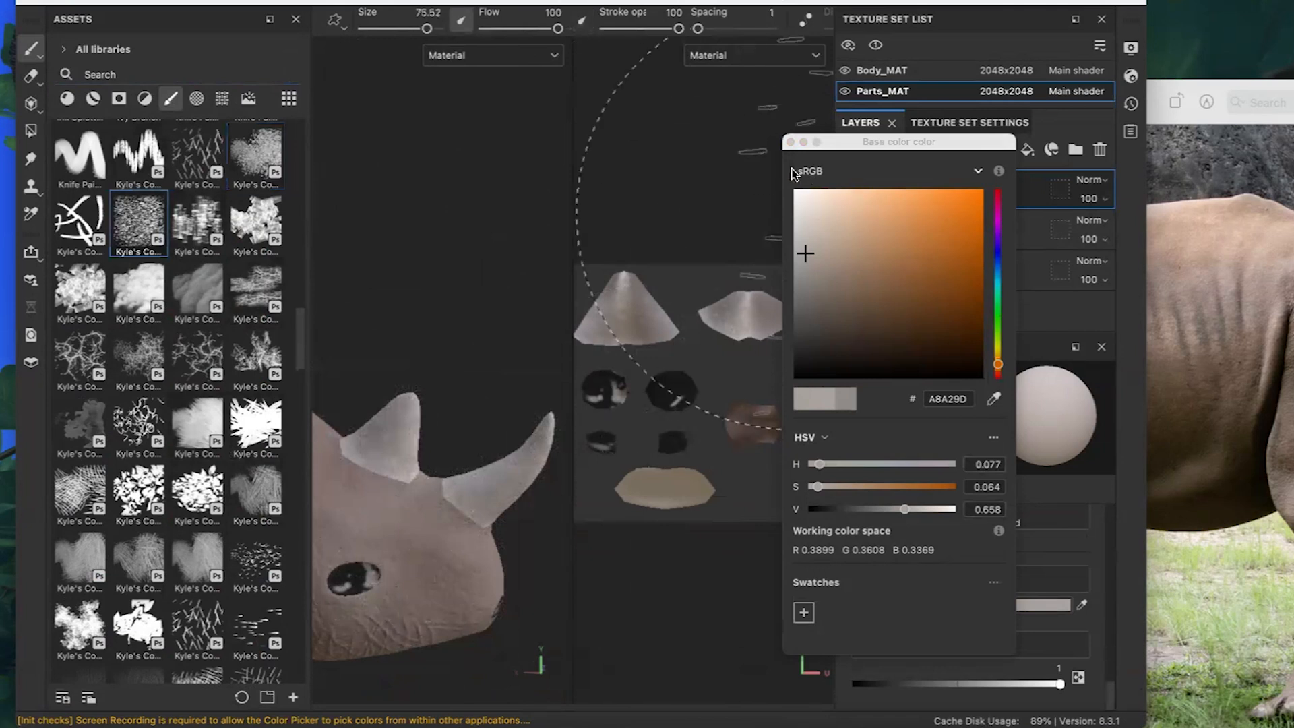
left_click(804, 142)
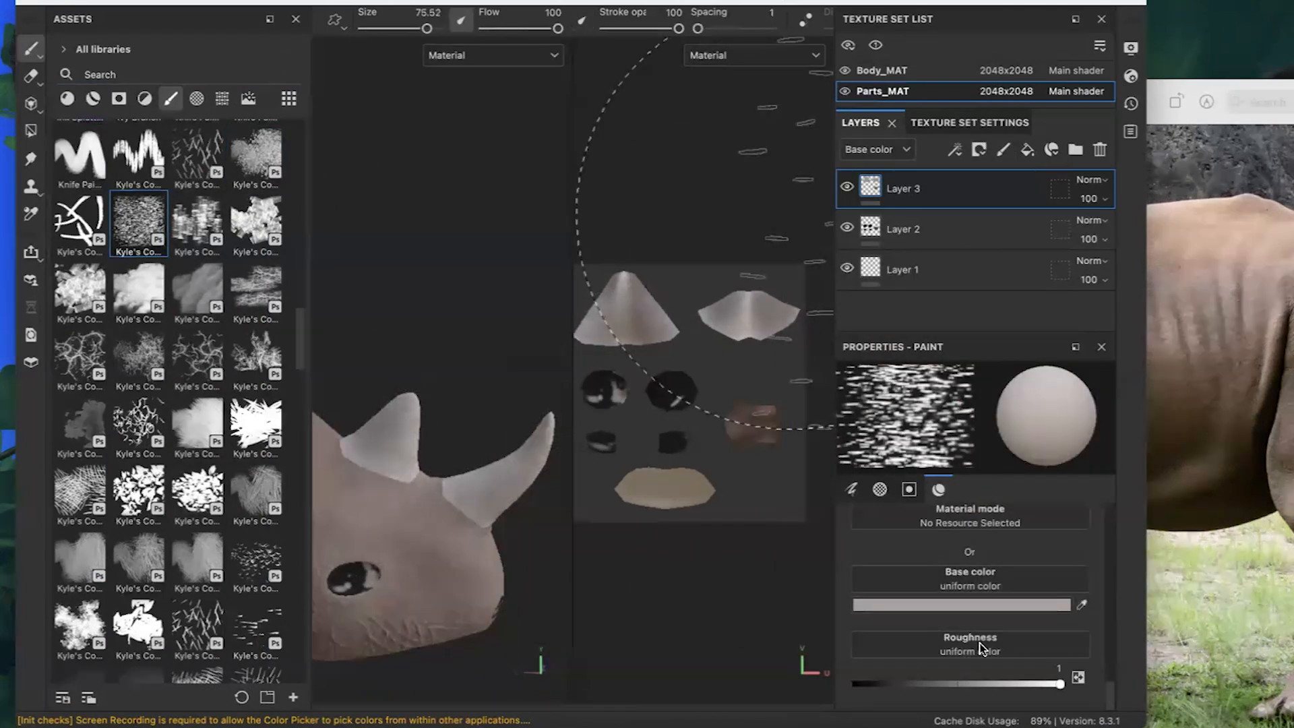
left_click(1003, 149)
scroll(991, 593, "up", 5)
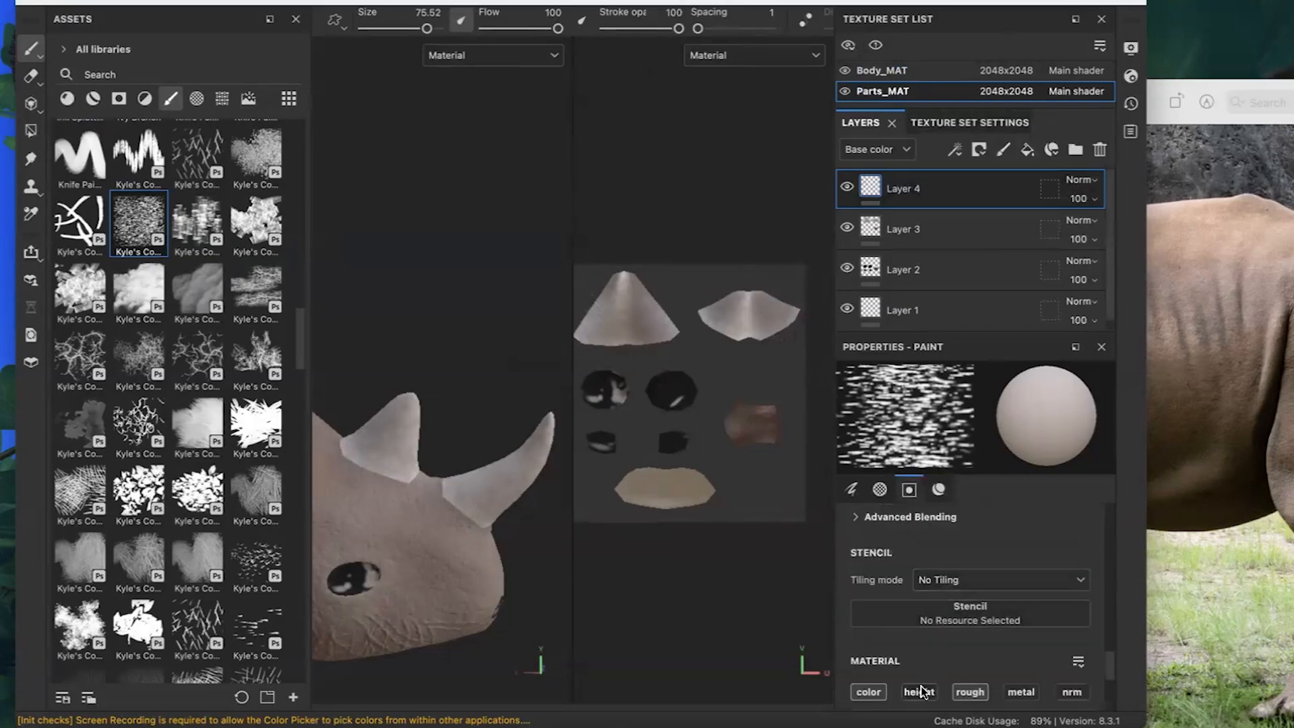
left_click(968, 692)
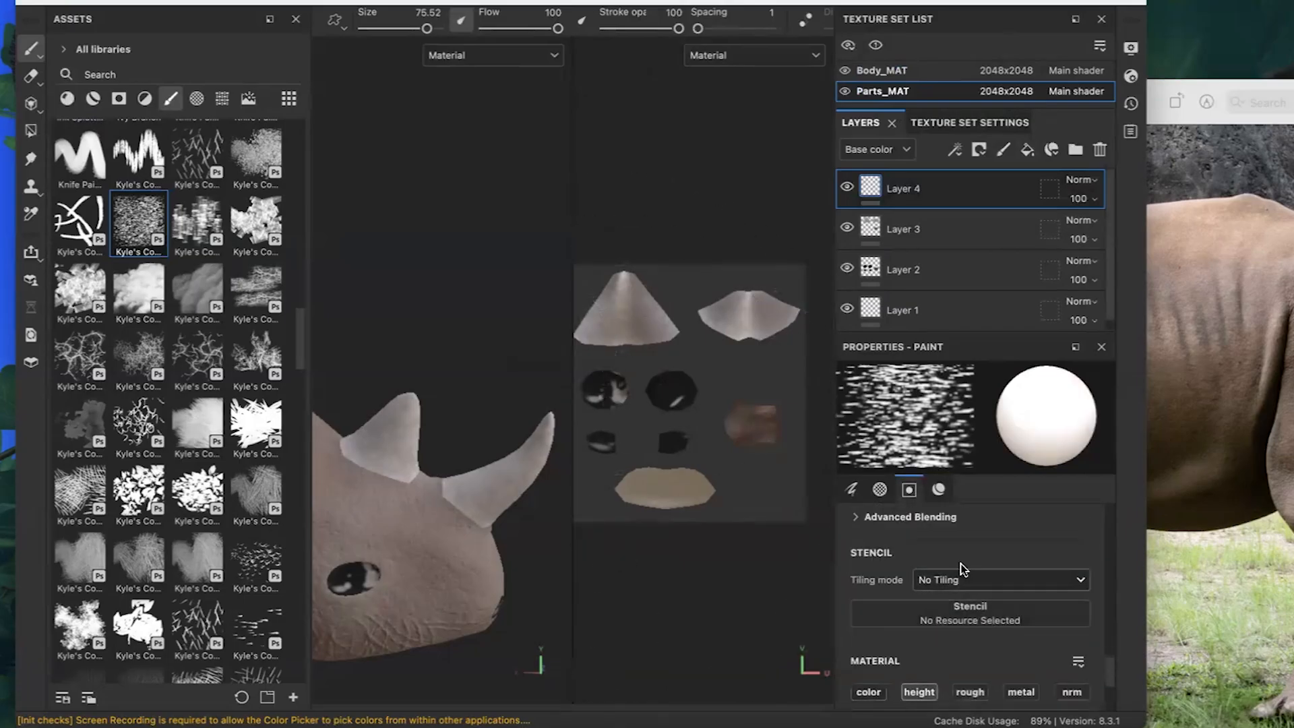
Set the brush size to 2.82 and flow to 92, and paint fine height detail over both horns.
scroll(965, 580, "up", 2)
scroll(965, 580, "up", 5)
left_click_drag(960, 597, 901, 597)
scroll(531, 459, "up", 3)
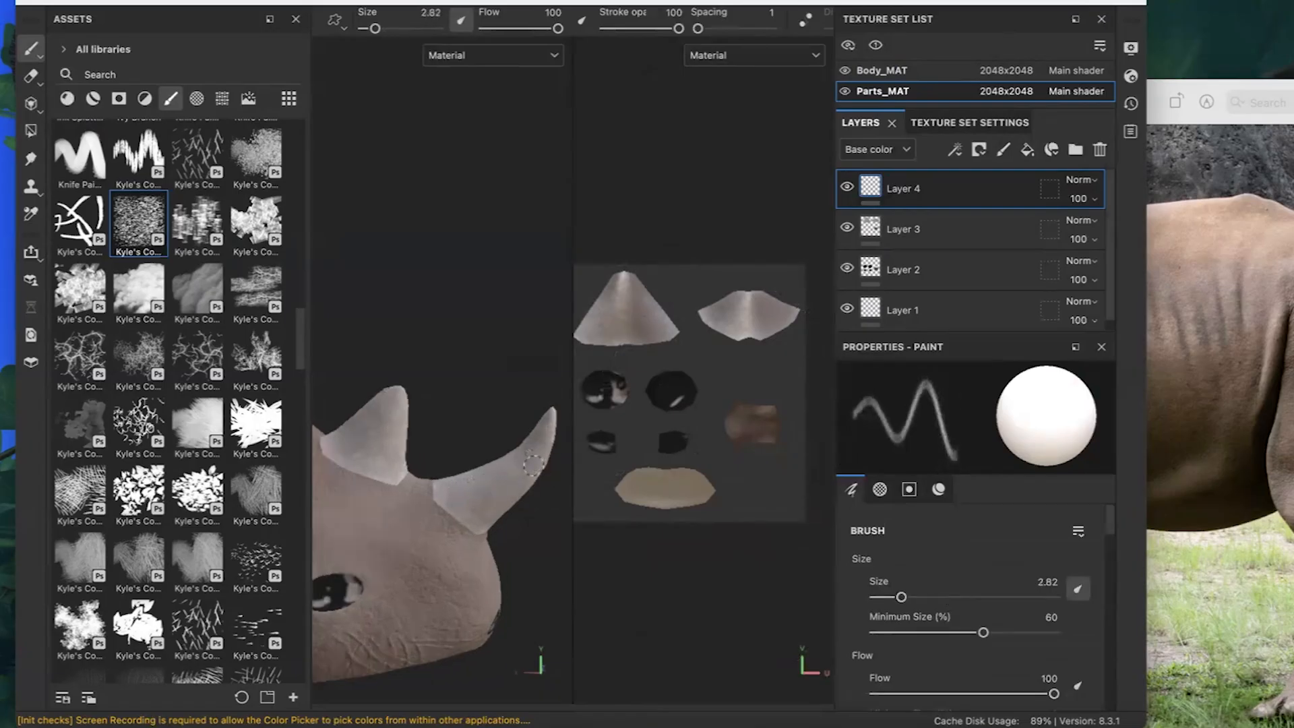
scroll(461, 523, "up", 2)
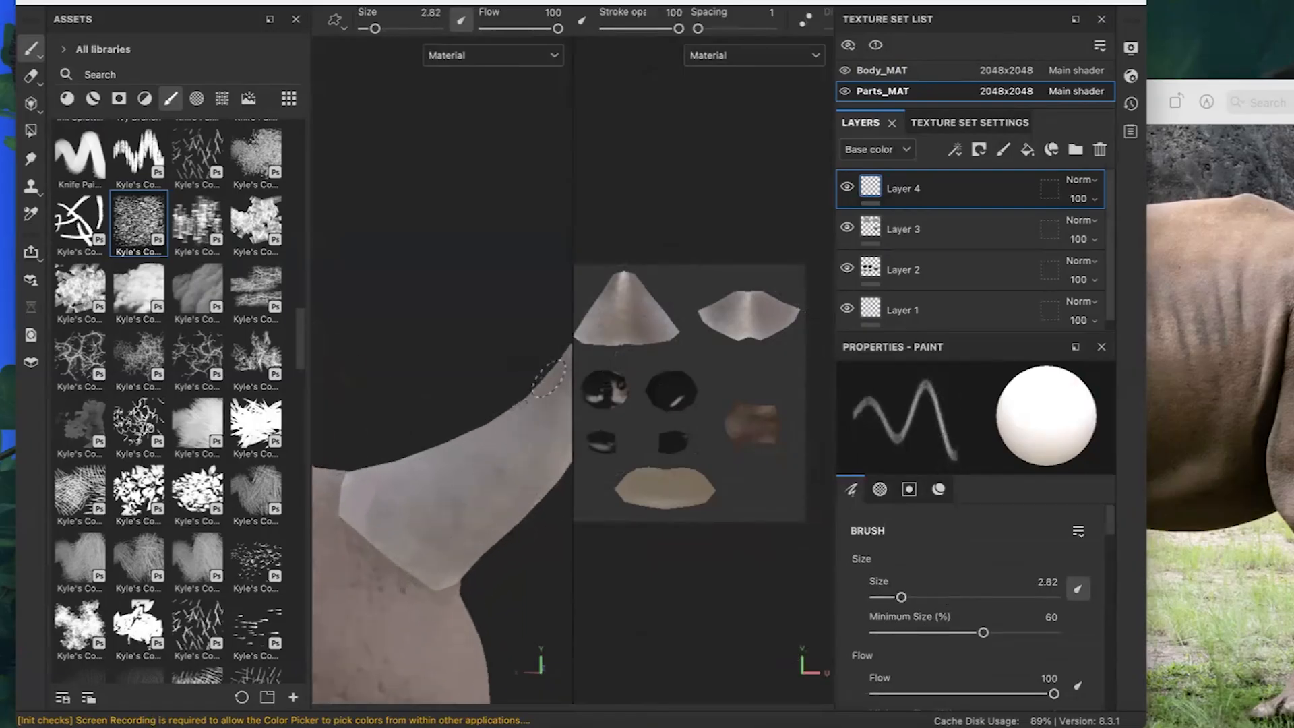
right_click_drag(487, 566, 496, 578, "ctrl")
left_click_drag(467, 585, 353, 558, "alt")
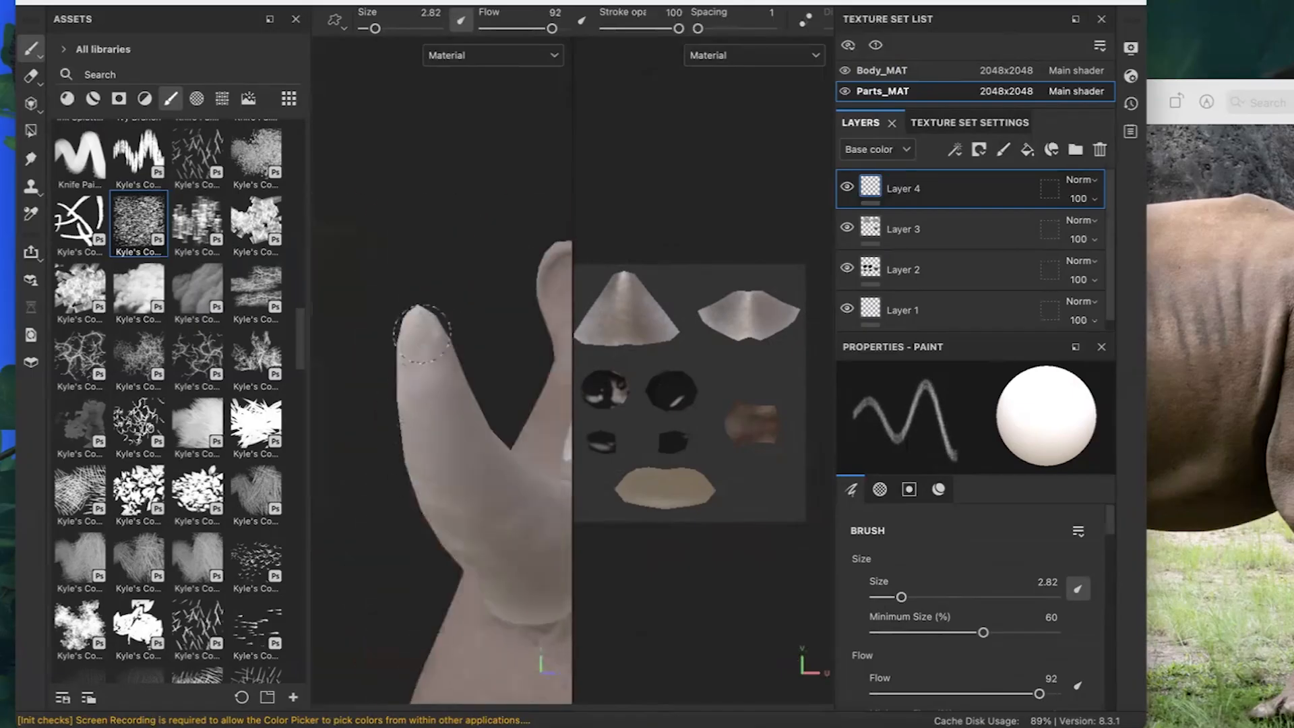
left_click_drag(536, 529, 481, 453, "alt")
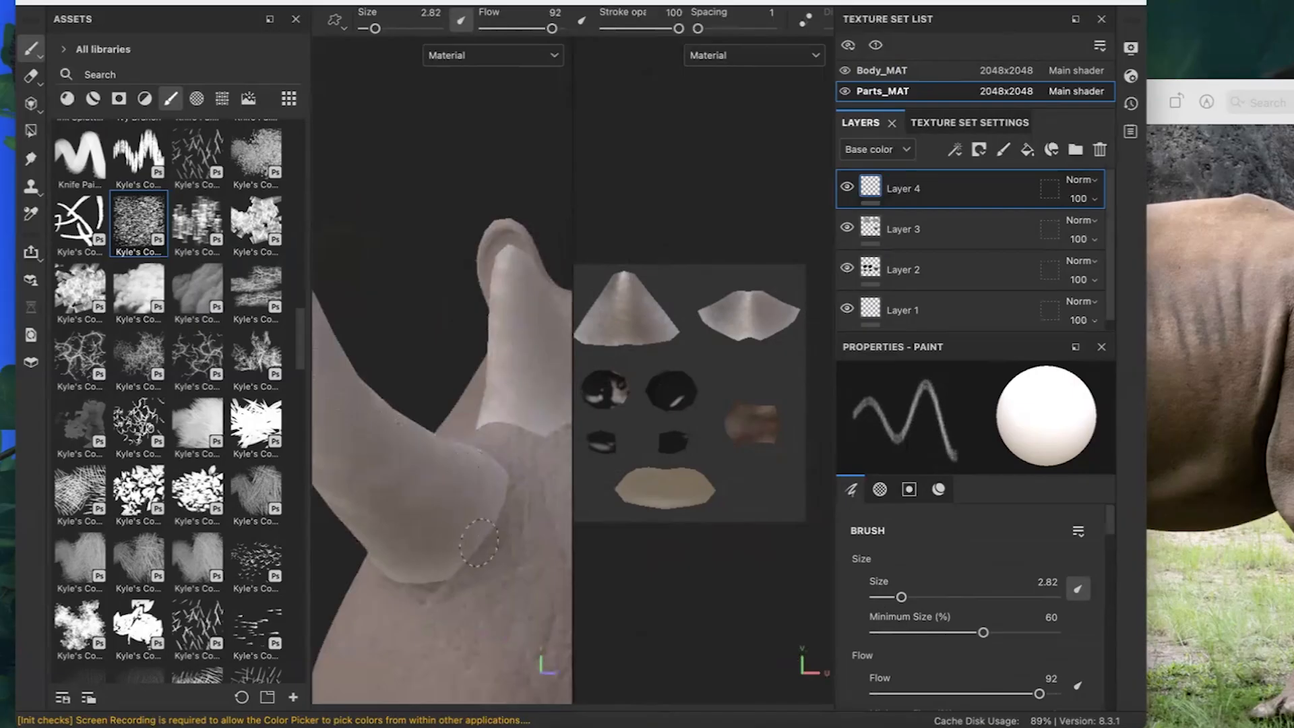
left_click_drag(519, 308, 410, 300, "alt")
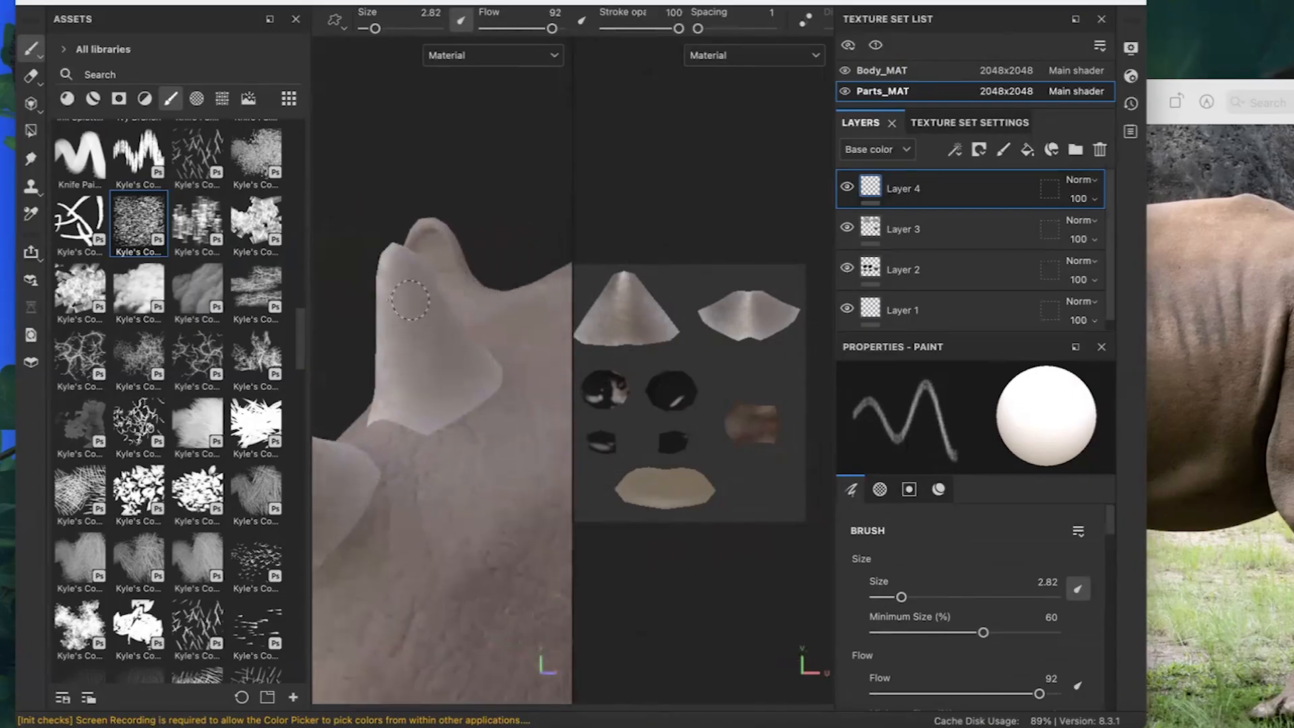
Set the brush flow to 97, add a paint layer above Layer 4 for the mouth, and close the asset library.
scroll(919, 593, "down", 3)
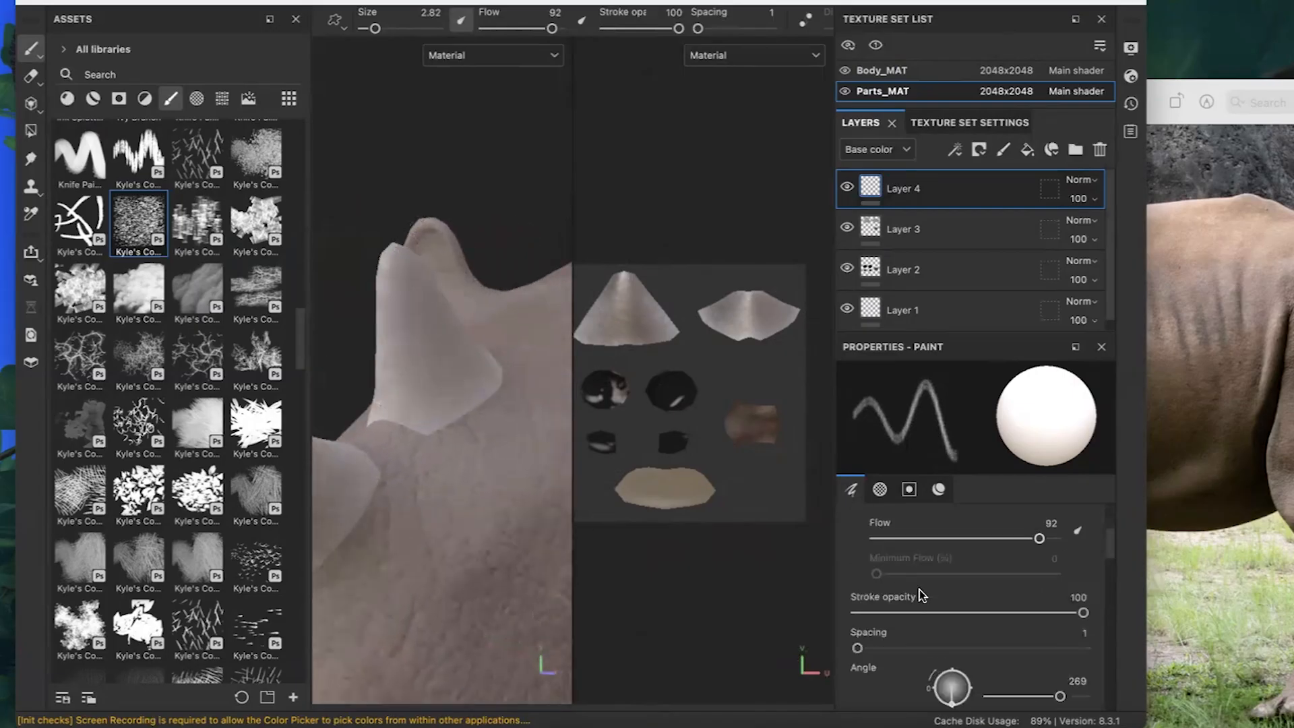
scroll(667, 444, "down", 2)
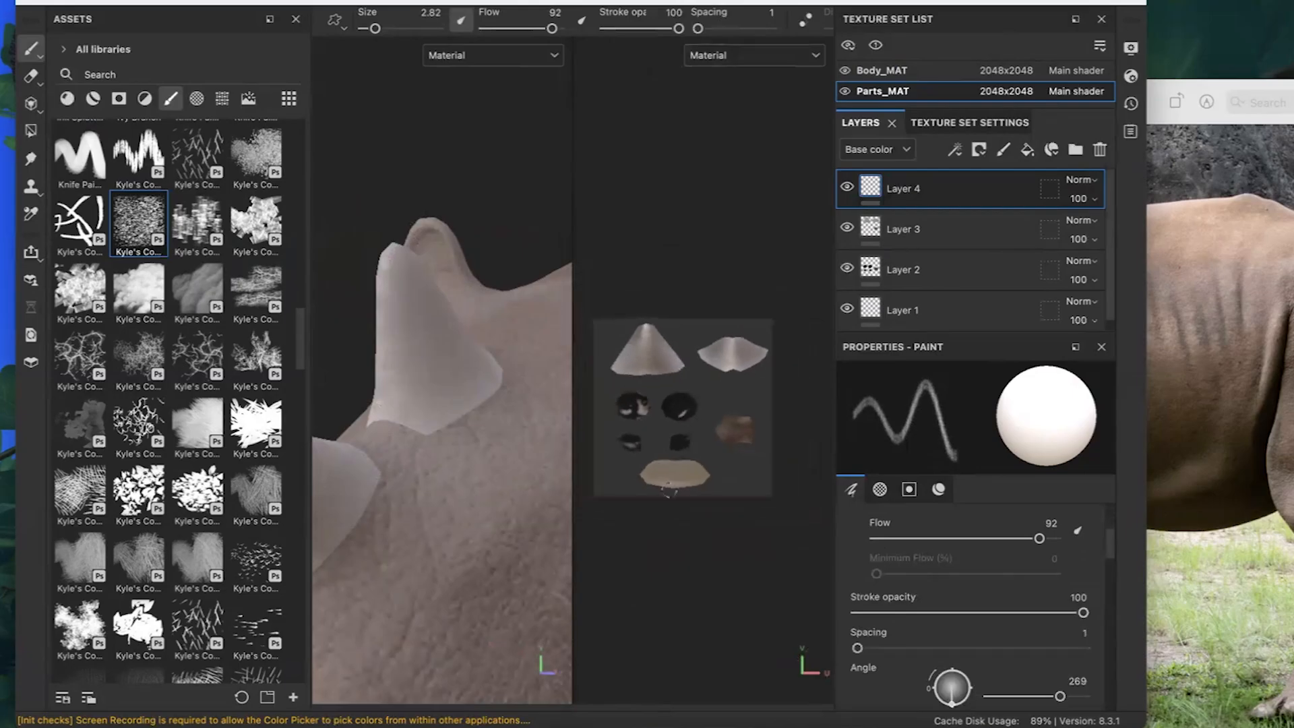
left_click_drag(461, 567, 499, 494, "ctrl")
mouse_move(499, 494)
middle_mouse_down("alt")
mouse_move(481, 447)
mouse_move(454, 480)
middle_mouse_up("alt")
right_click_drag(454, 480, 426, 529, "alt")
left_click_drag(426, 529, 398, 471, "alt")
middle_click_drag(398, 471, 406, 364, "alt")
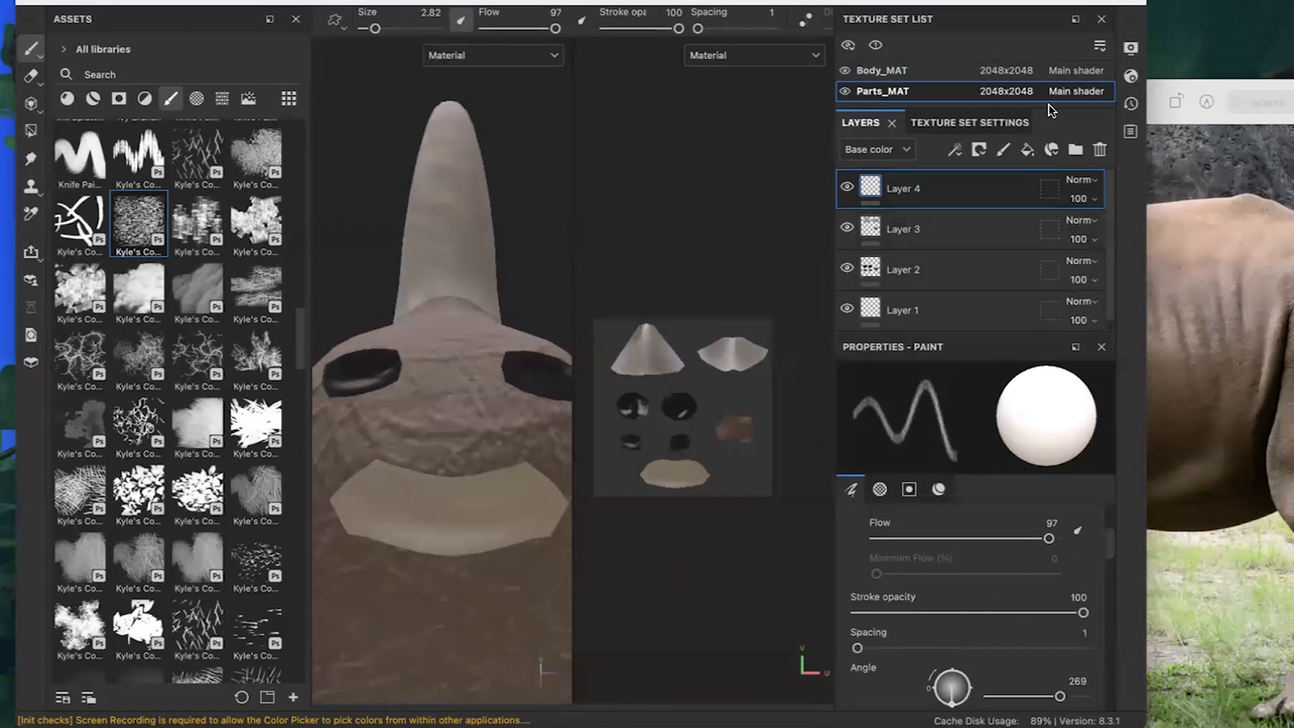
left_click(1004, 154)
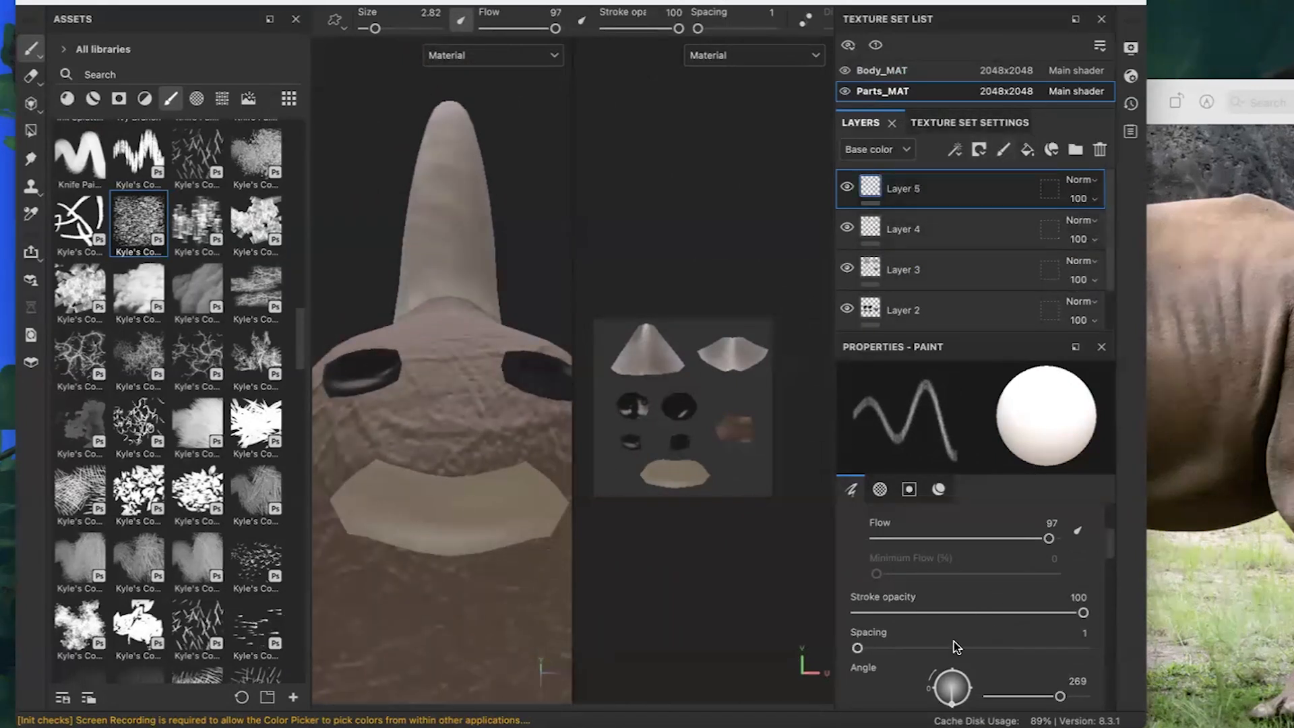
scroll(953, 641, "down", 5)
scroll(953, 640, "down", 10)
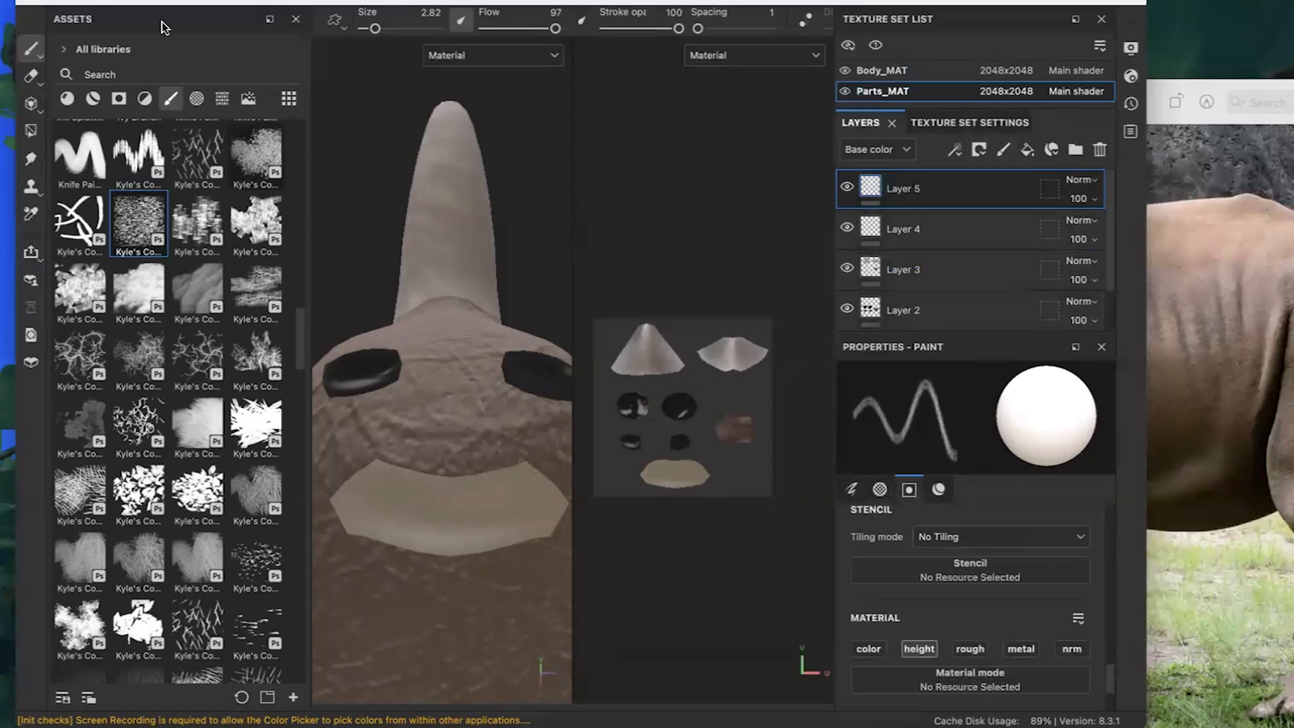
left_click(295, 22)
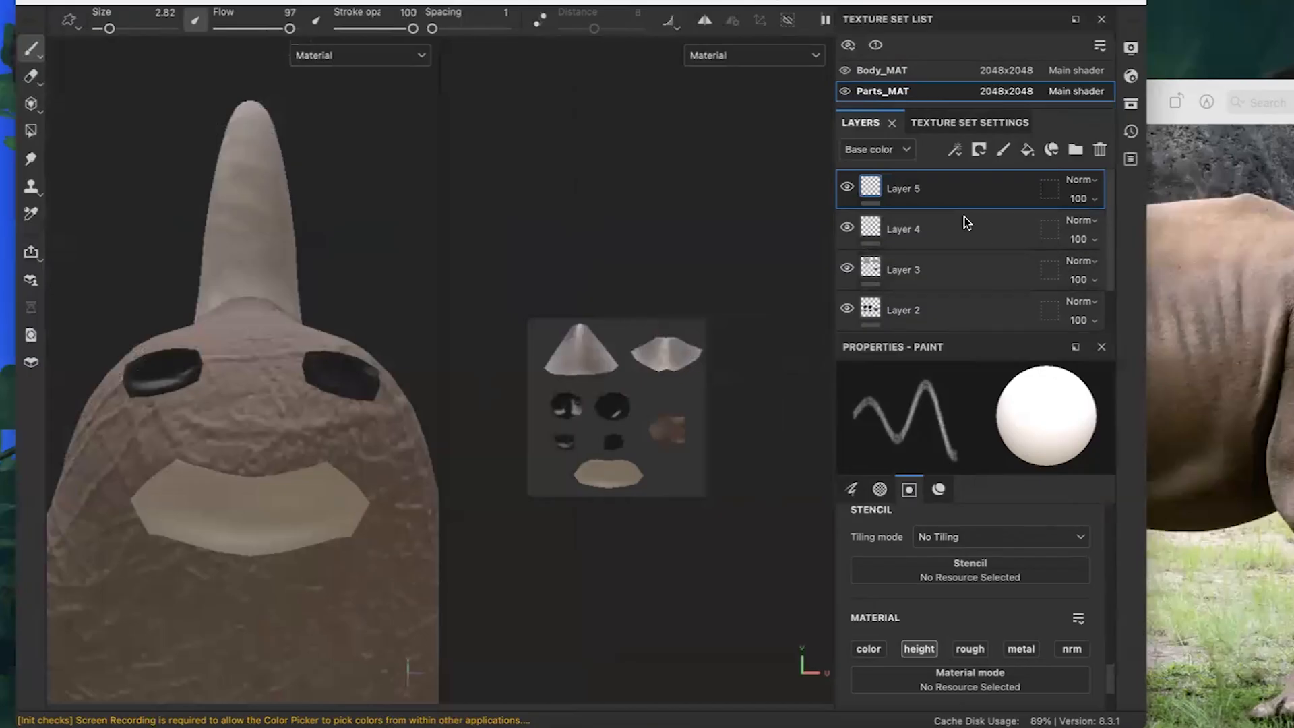
Enable color alongside height, set the base color to dark brown 2D1C0E, and shade the upper part of the mouth patch.
scroll(953, 552, "up", 2)
scroll(903, 583, "down", 4)
left_click(868, 550)
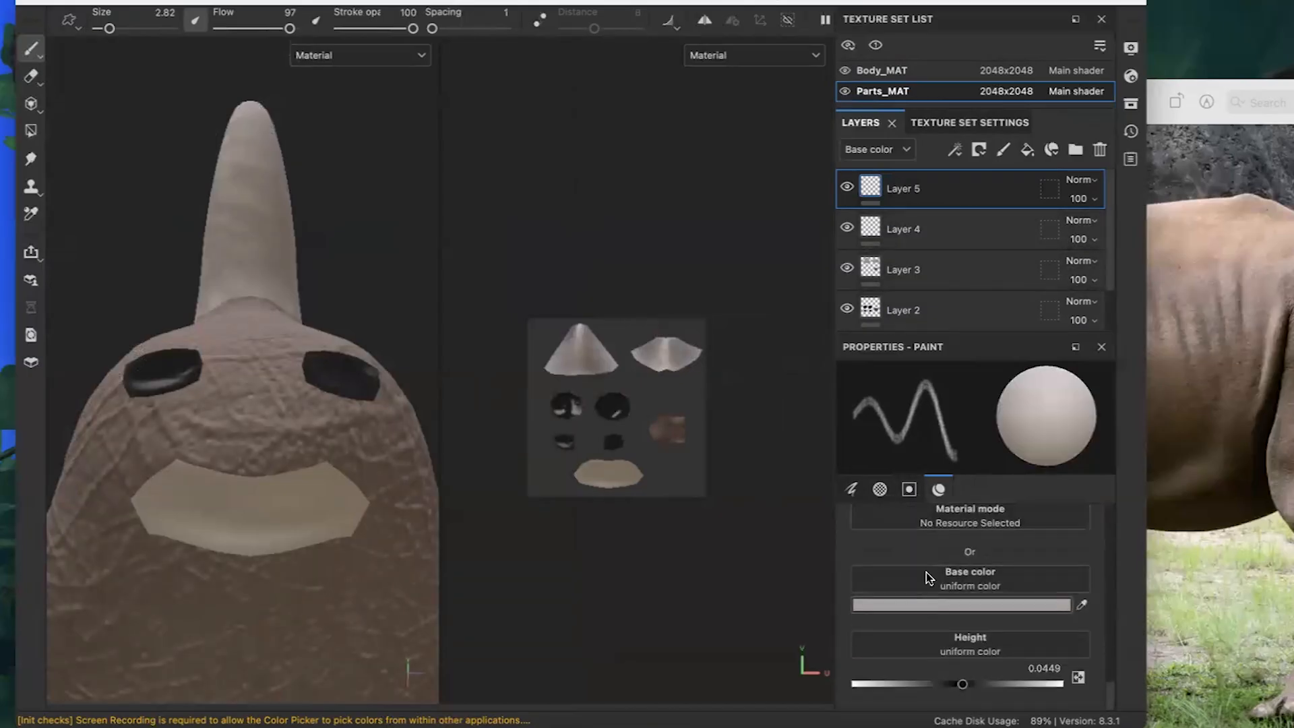
left_click(960, 605)
left_click(925, 333)
left_click_drag(922, 330, 925, 345)
mouse_move(190, 480)
left_mouse_down()
mouse_move(298, 496)
mouse_move(213, 488)
left_mouse_up()
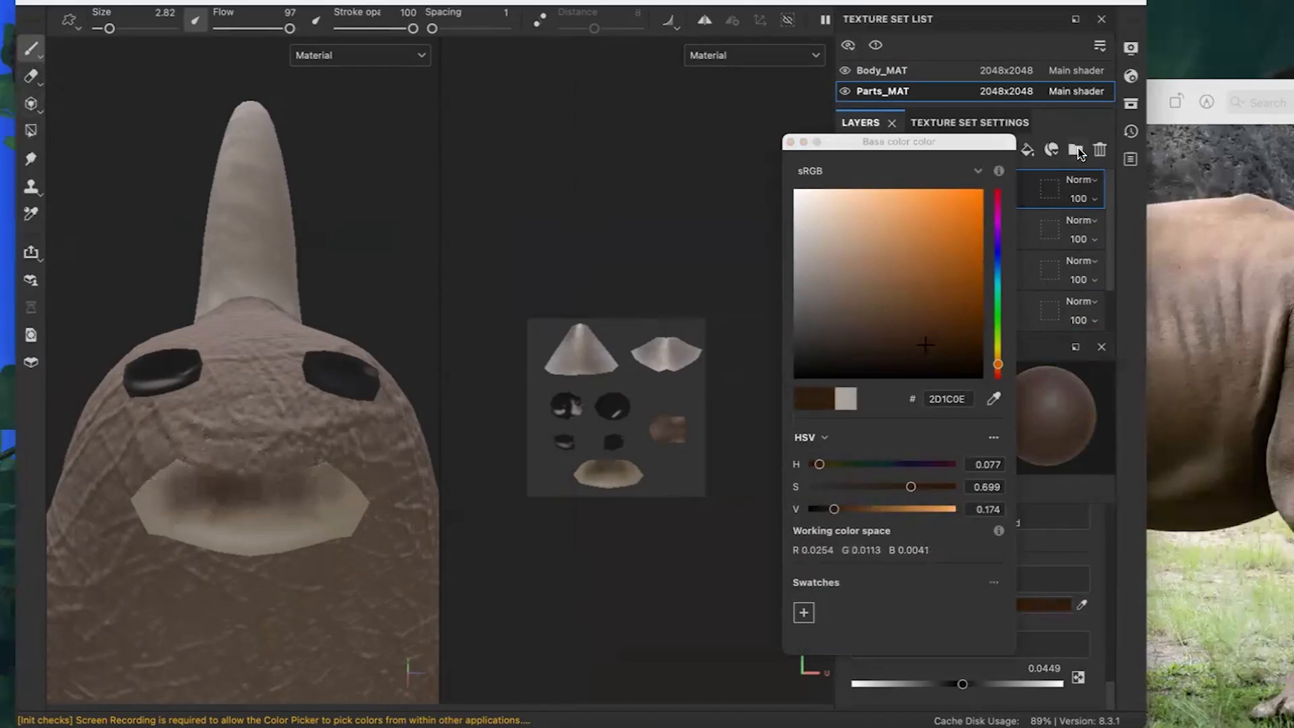
Add a fill layer above Layer 5 and hide it.
left_click(1027, 149)
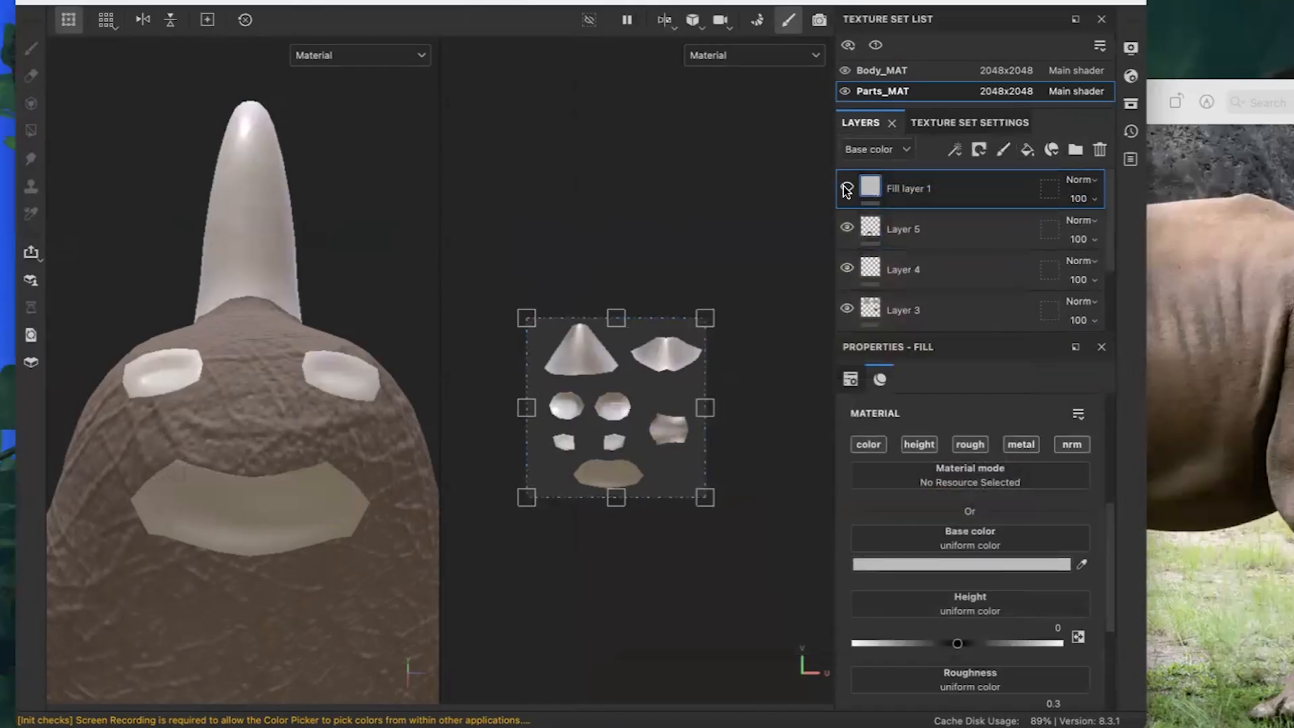
left_click(847, 188)
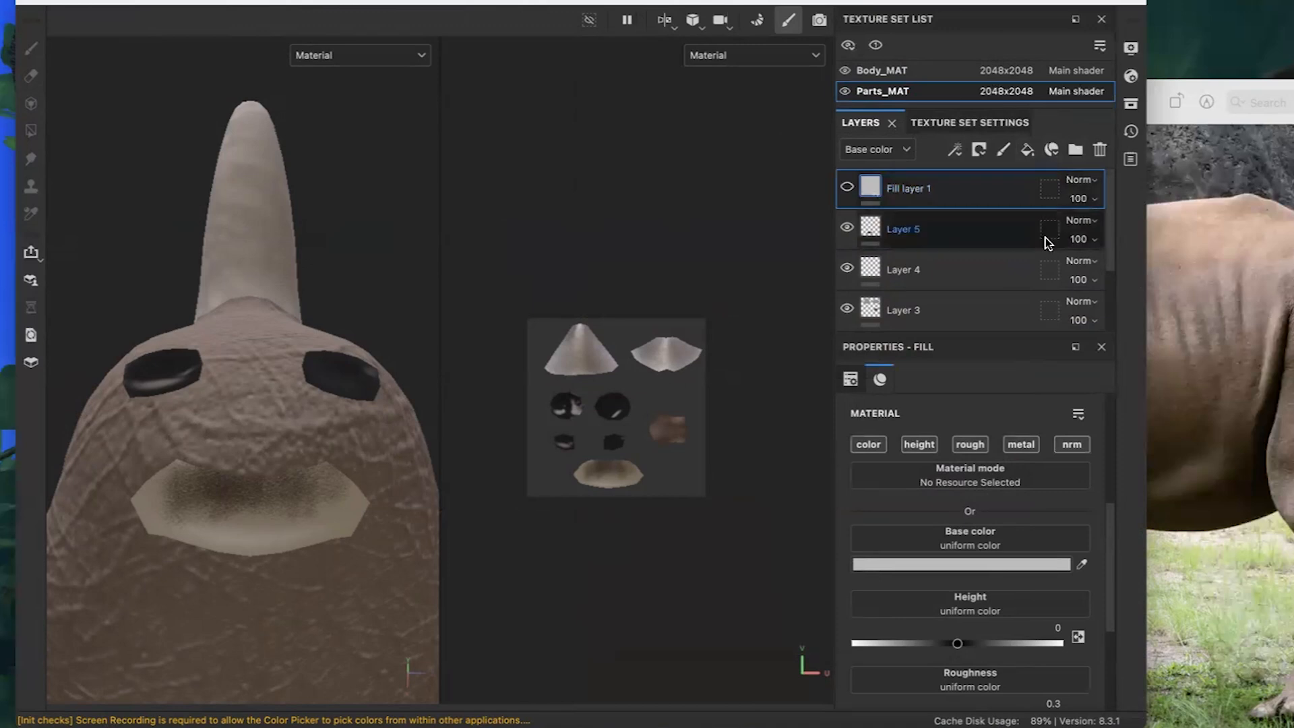
Show Fill layer 1 in Parts_MAT and set its base color to dark reddish brown 241313.
left_click(847, 186)
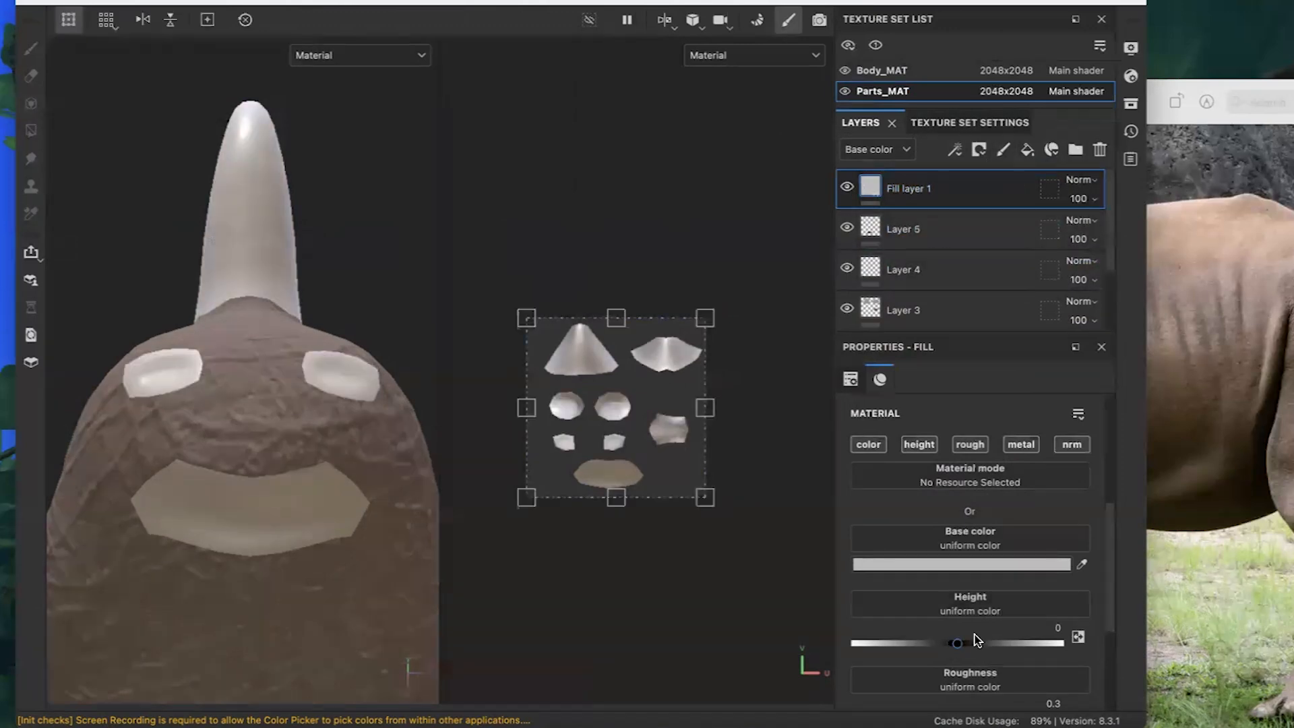
left_click(951, 565)
mouse_move(889, 357)
left_mouse_down()
mouse_move(879, 341)
mouse_move(890, 355)
left_mouse_up()
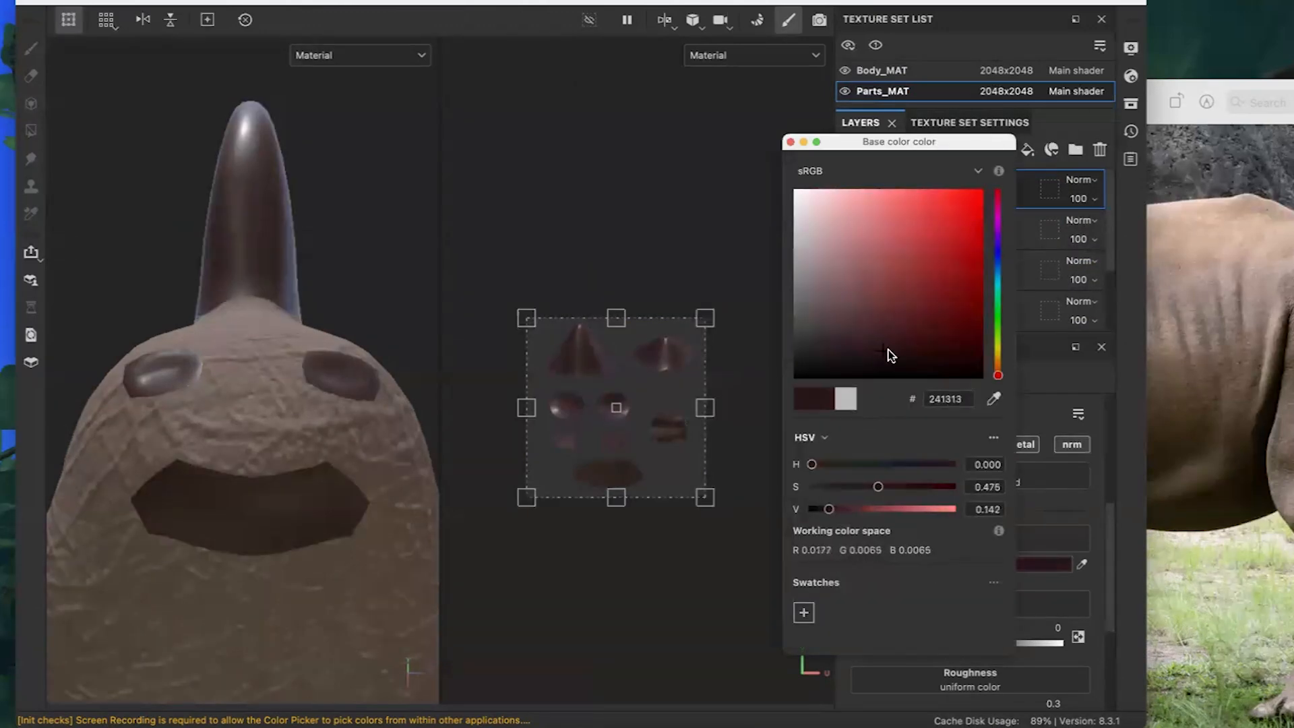
left_click(790, 143)
Add a black mask to Fill layer 1 and paint the mask over the mouth patch to restrict the dark color there.
left_click(977, 151)
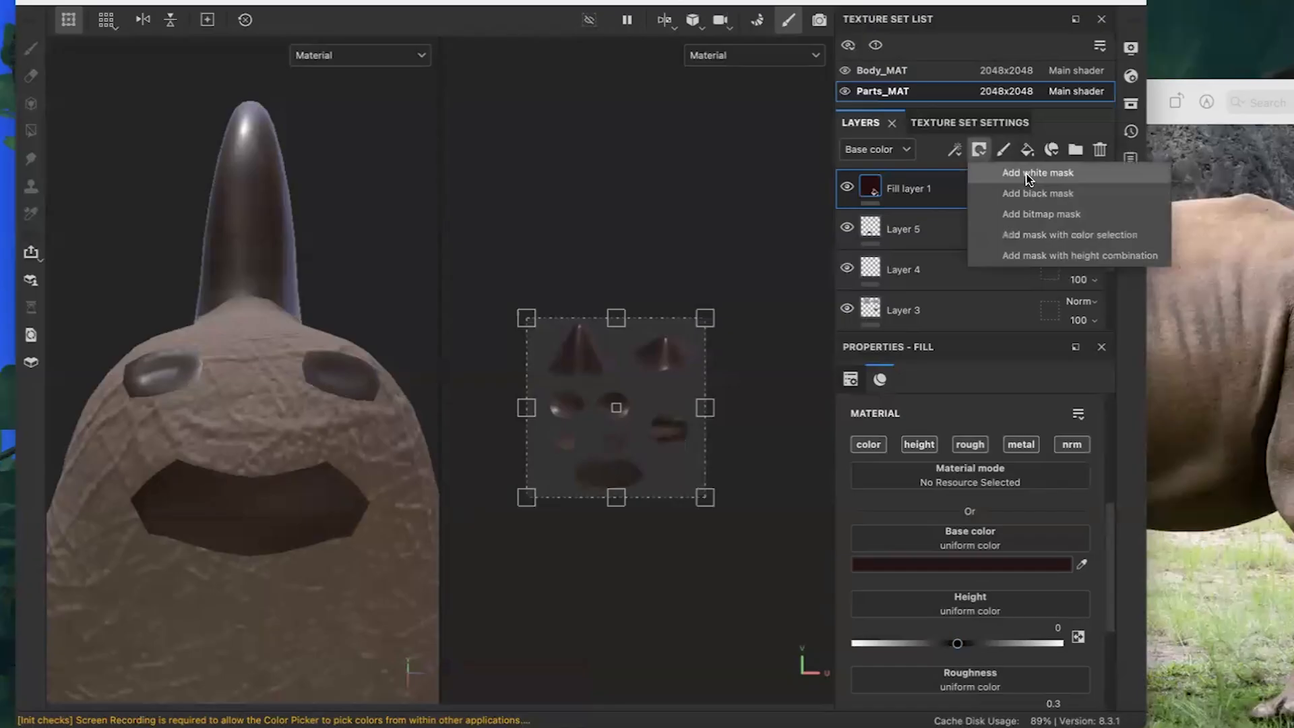
left_click(1038, 194)
mouse_move(225, 511)
left_mouse_down()
mouse_move(162, 512)
mouse_move(350, 512)
mouse_move(338, 601)
mouse_move(290, 621)
mouse_move(140, 509)
left_mouse_up()
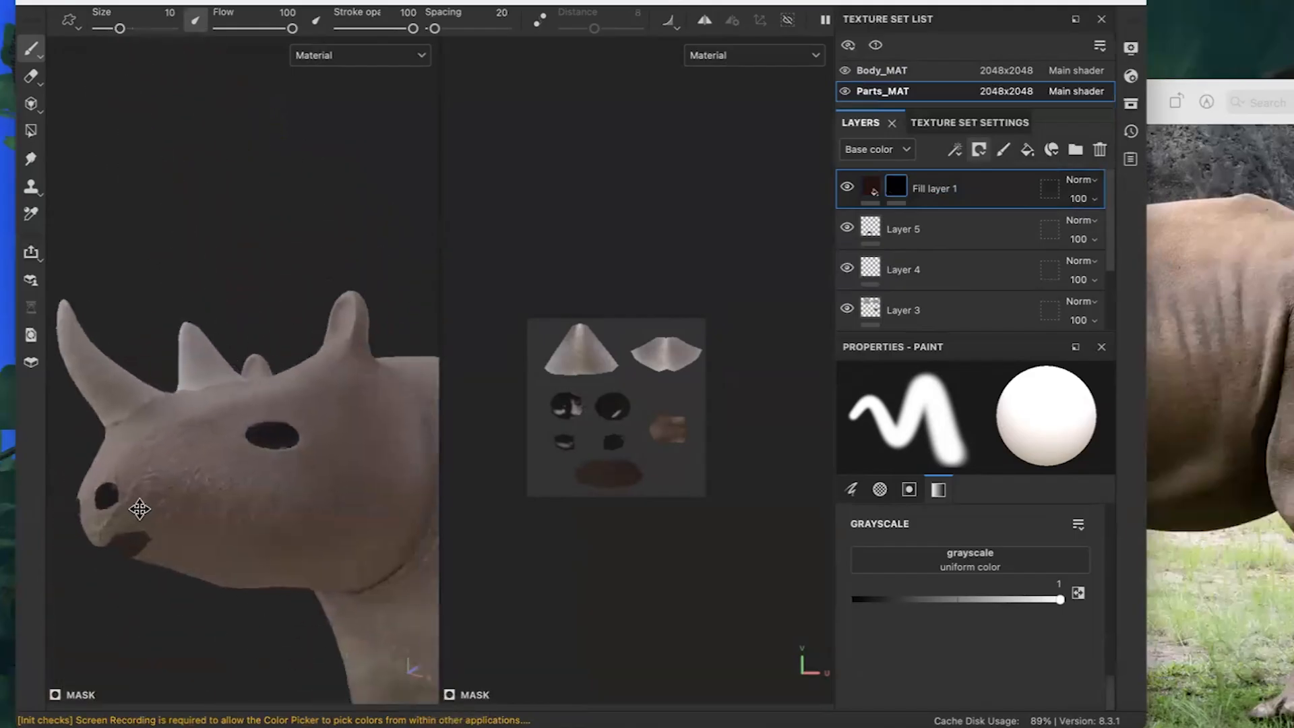
Add a paint layer above Fill layer 2 in the Body_MAT texture set and shade the insides of the ears dark brown.
scroll(233, 528, "down", 5)
left_click_drag(234, 528, 301, 570, "alt")
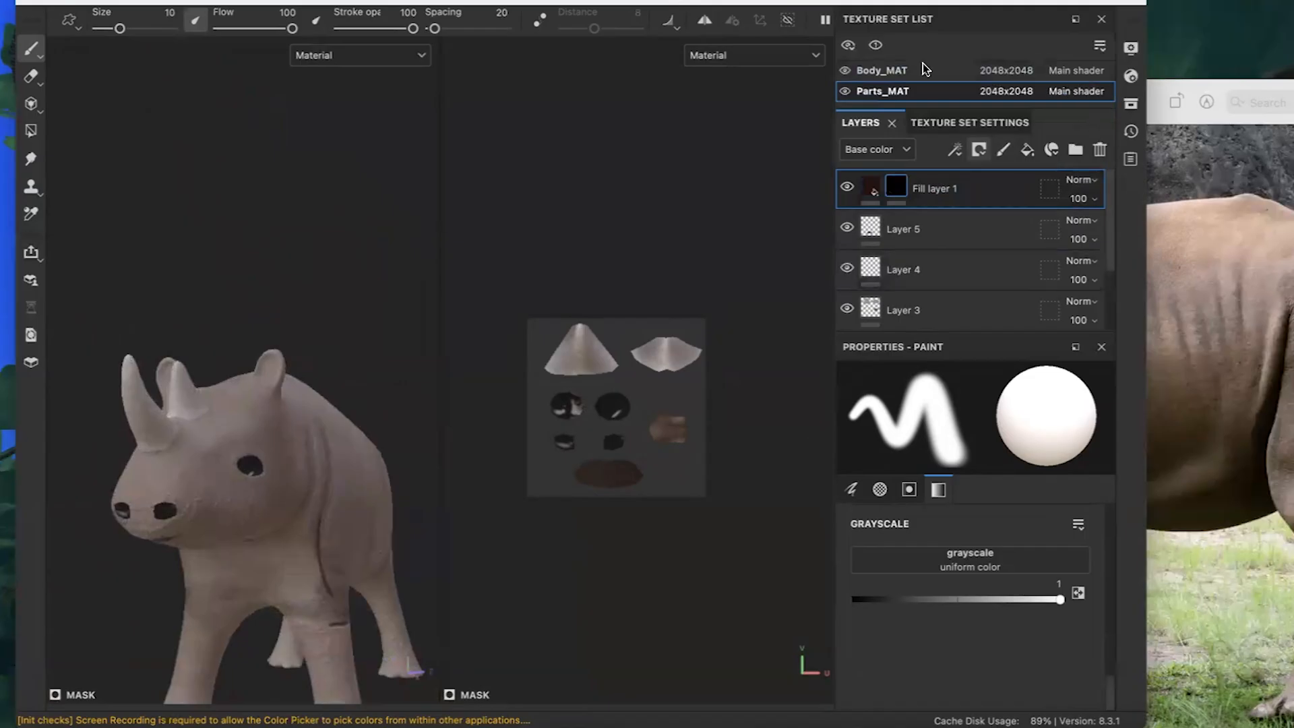
scroll(260, 478, "up", 8)
left_click_drag(334, 301, 248, 168, "alt")
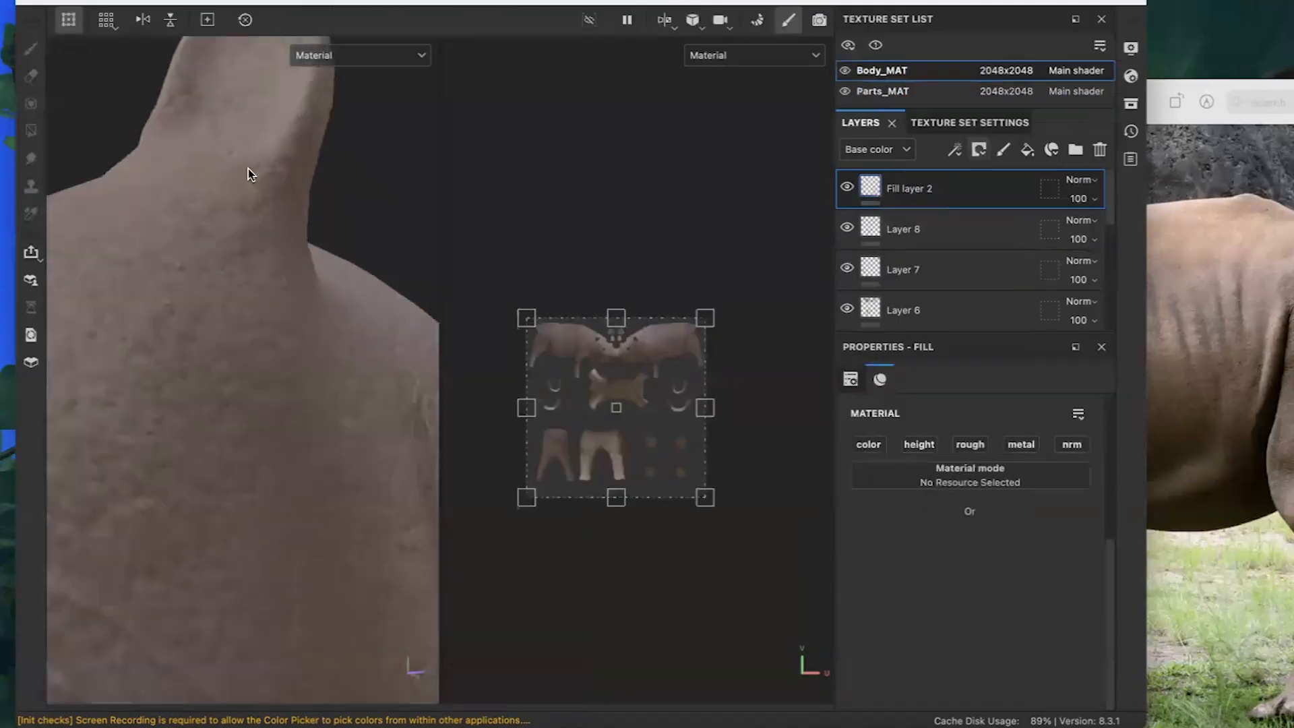
left_click(1003, 149)
mouse_move(224, 75)
left_mouse_down("alt")
mouse_move(235, 70)
mouse_move(218, 125)
mouse_move(259, 57)
mouse_move(221, 108)
mouse_move(226, 122)
mouse_move(242, 91)
left_mouse_up("alt")
scroll(245, 192, "down", 5)
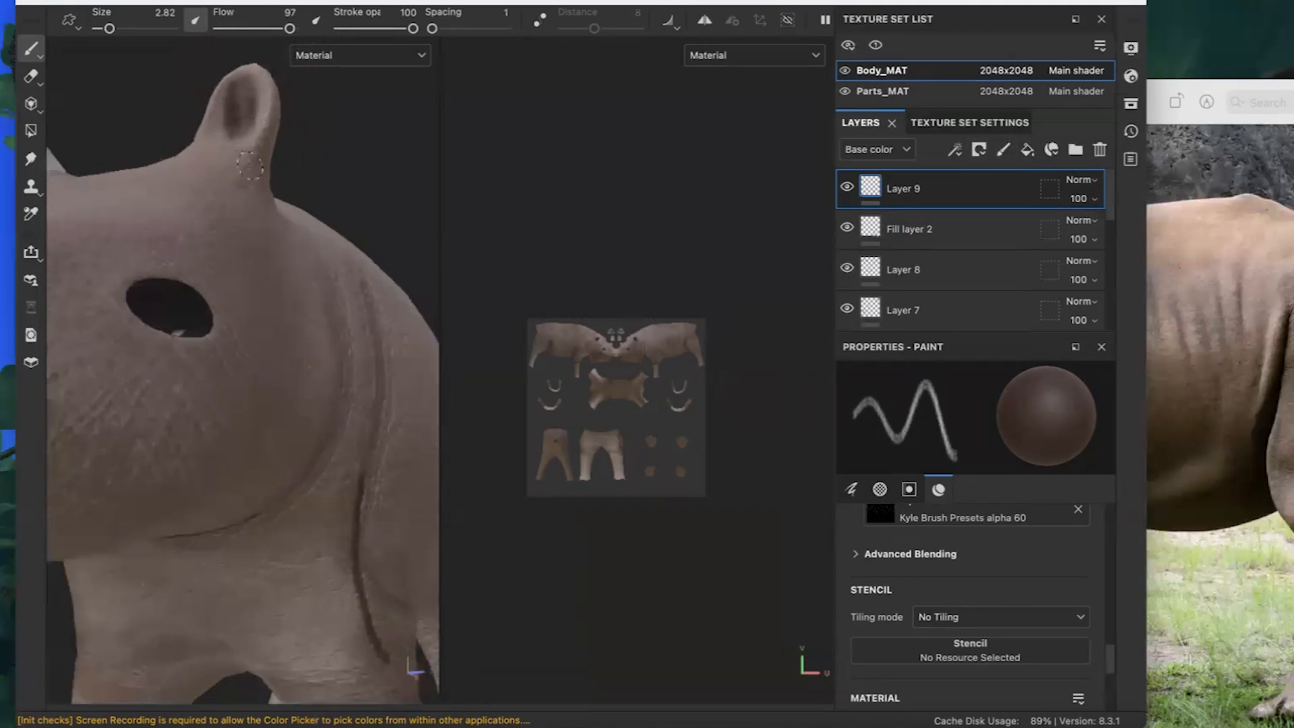
left_click_drag(173, 297, 264, 267, "alt")
mouse_move(147, 203)
left_mouse_down()
mouse_move(170, 209)
mouse_move(160, 217)
mouse_move(170, 202)
mouse_move(167, 215)
mouse_move(155, 186)
left_mouse_up()
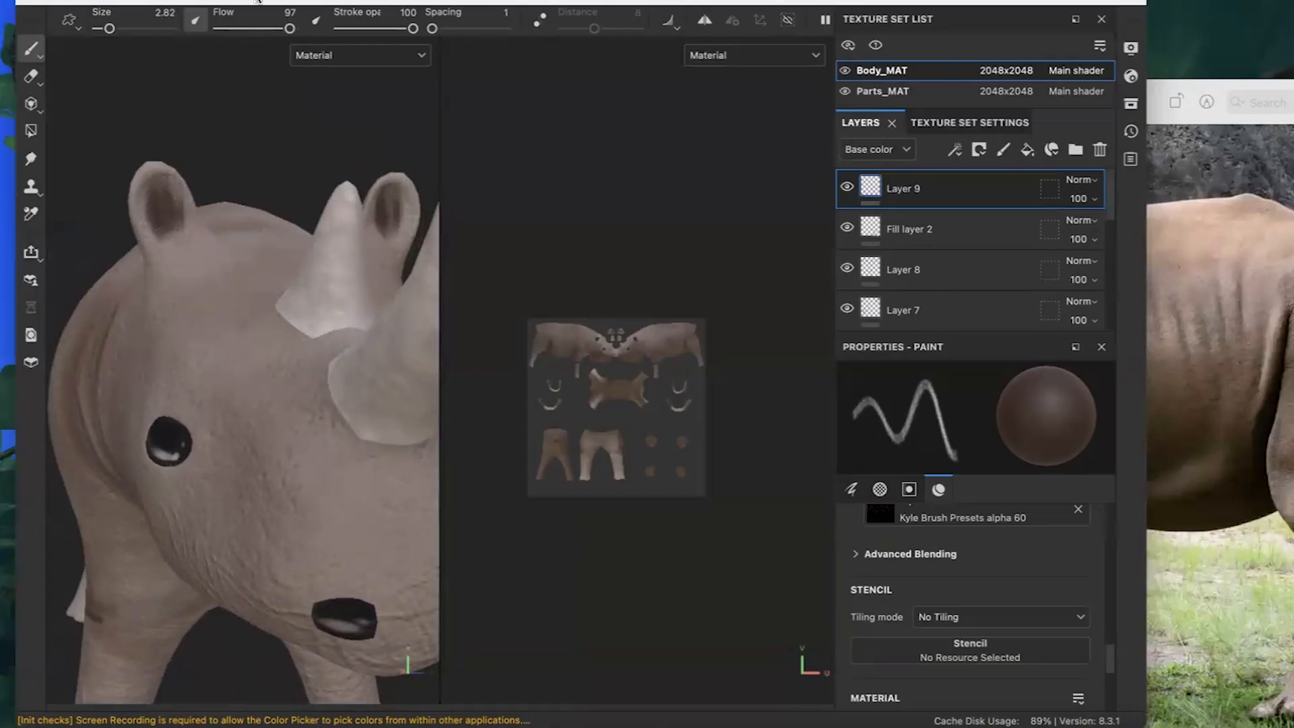
left_click(61, 2)
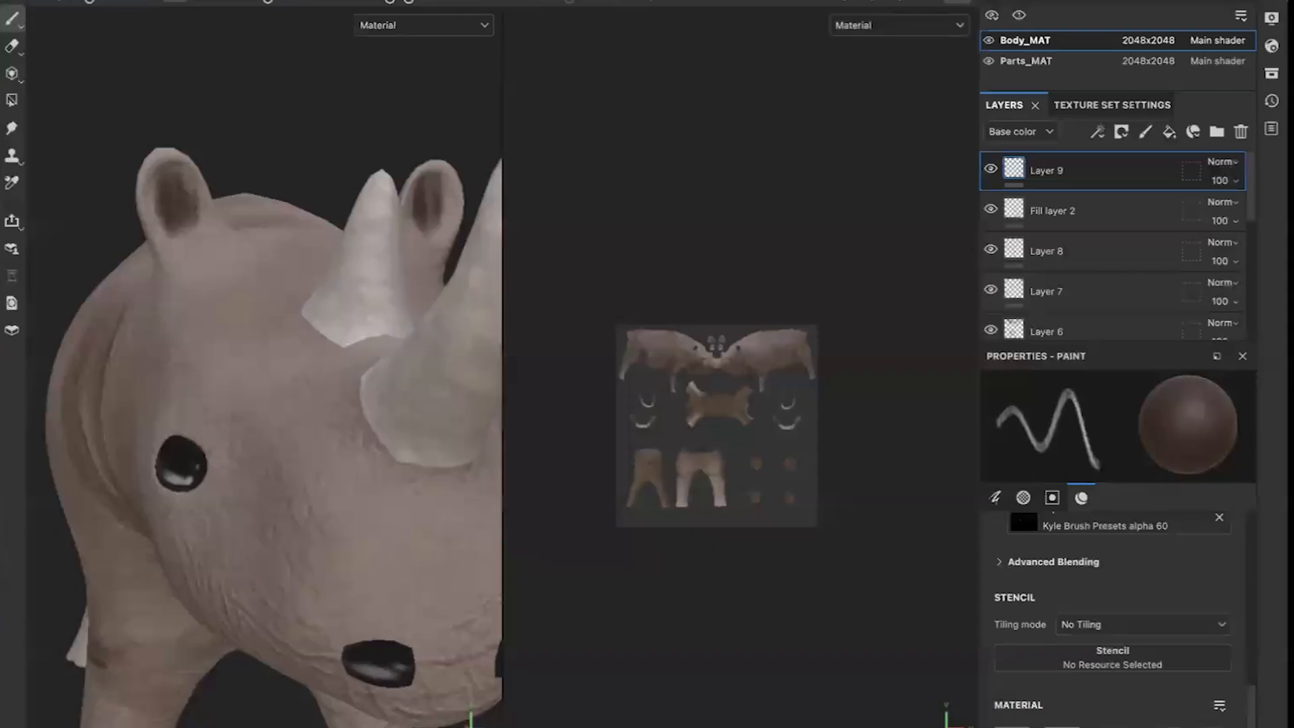
scroll(429, 381, "down", 5)
left_click_drag(349, 498, 375, 531, "alt")
left_click(174, 0)
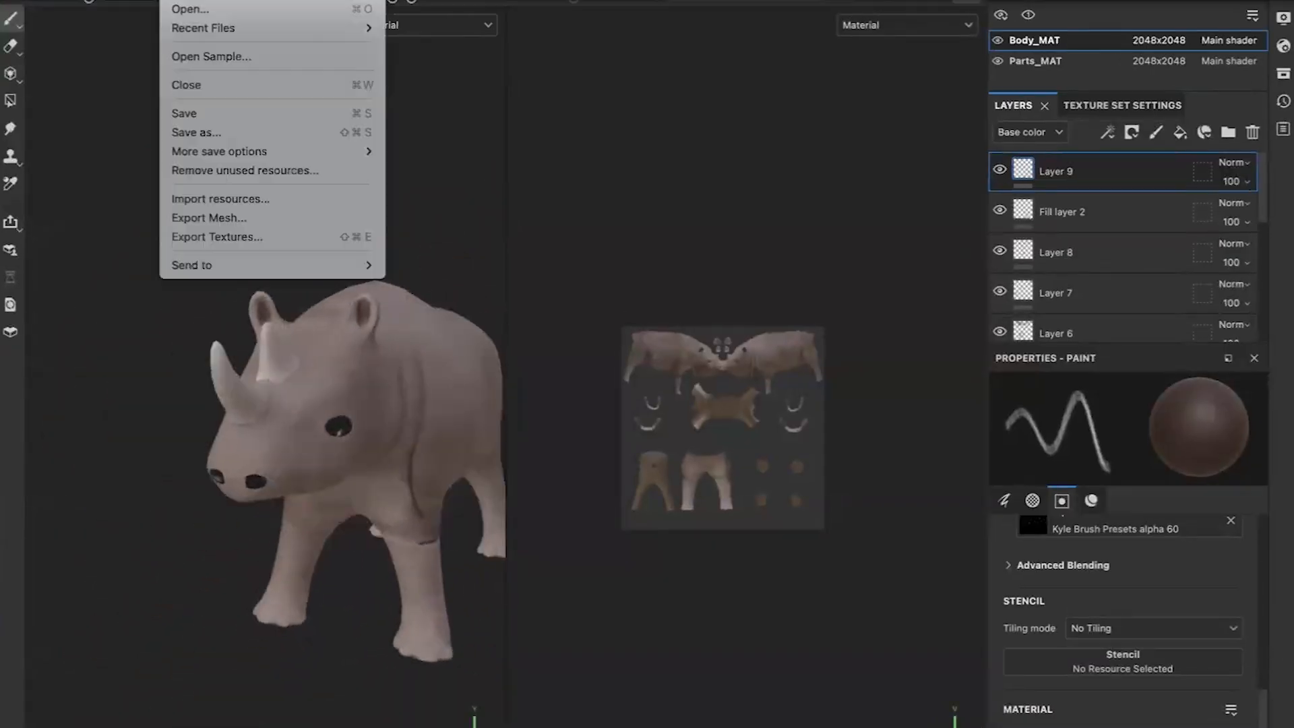
left_click(202, 133)
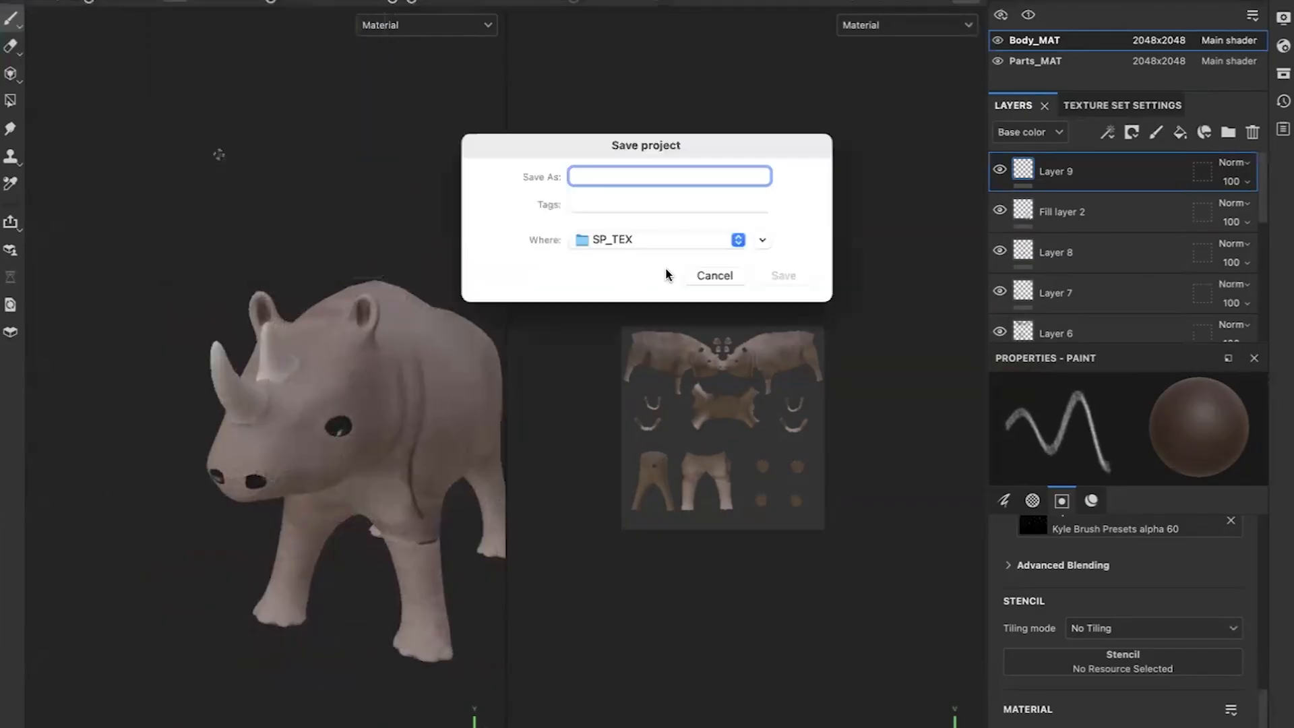
left_click(694, 279)
Save the project as rhino in the SP_TEX folder.
left_click(87, 1)
mouse_move(174, 0)
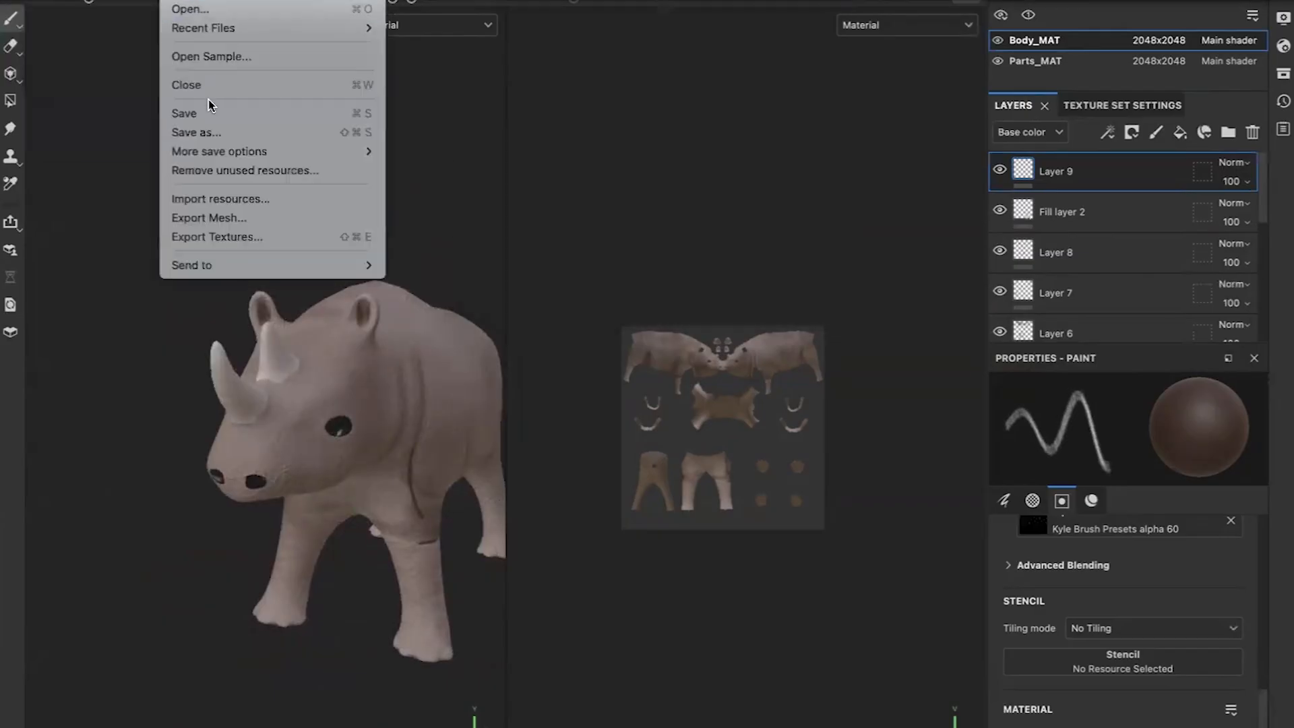
left_click(202, 134)
type("rhino")
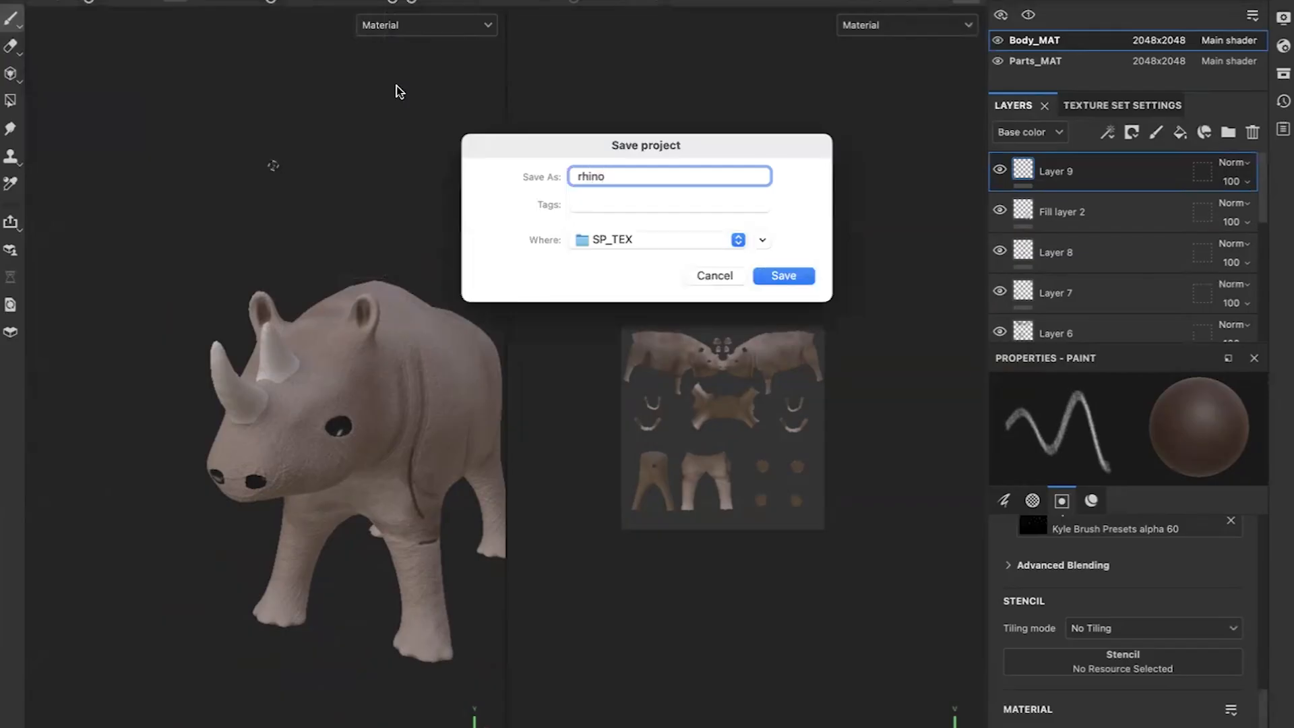
left_click(783, 276)
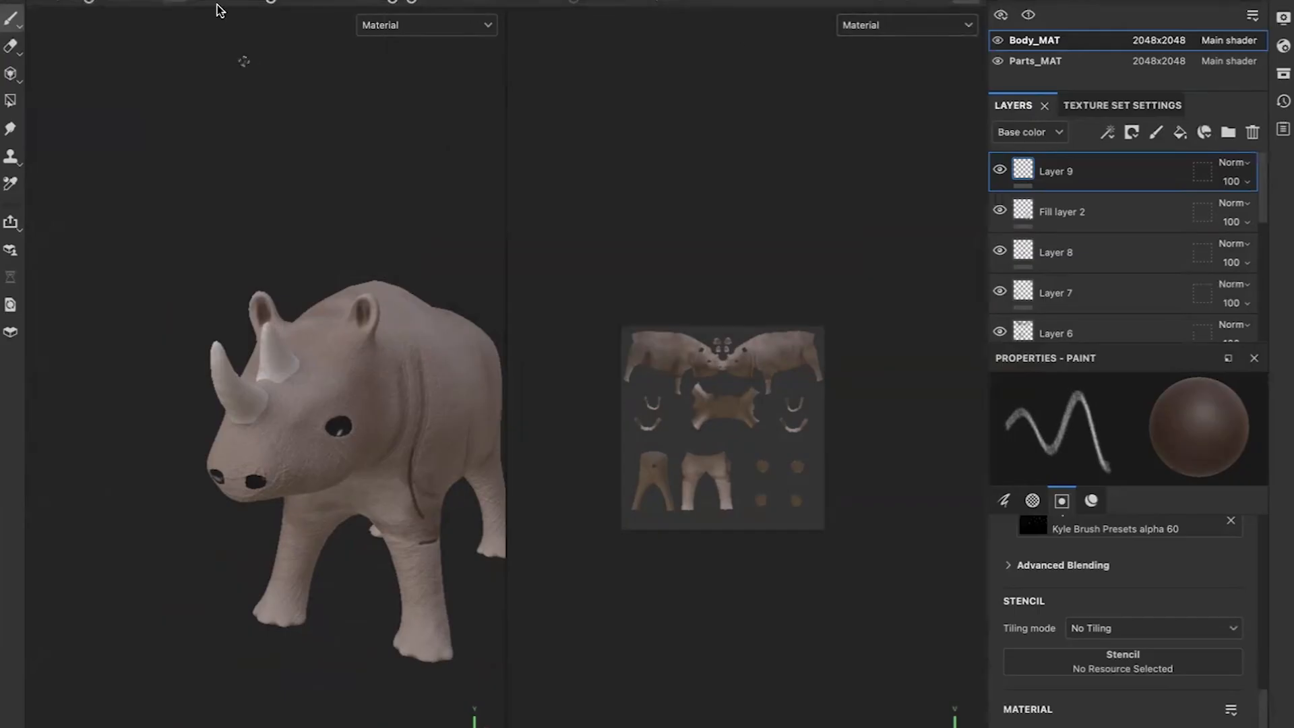
Open the texture export settings for the project.
left_click(177, 0)
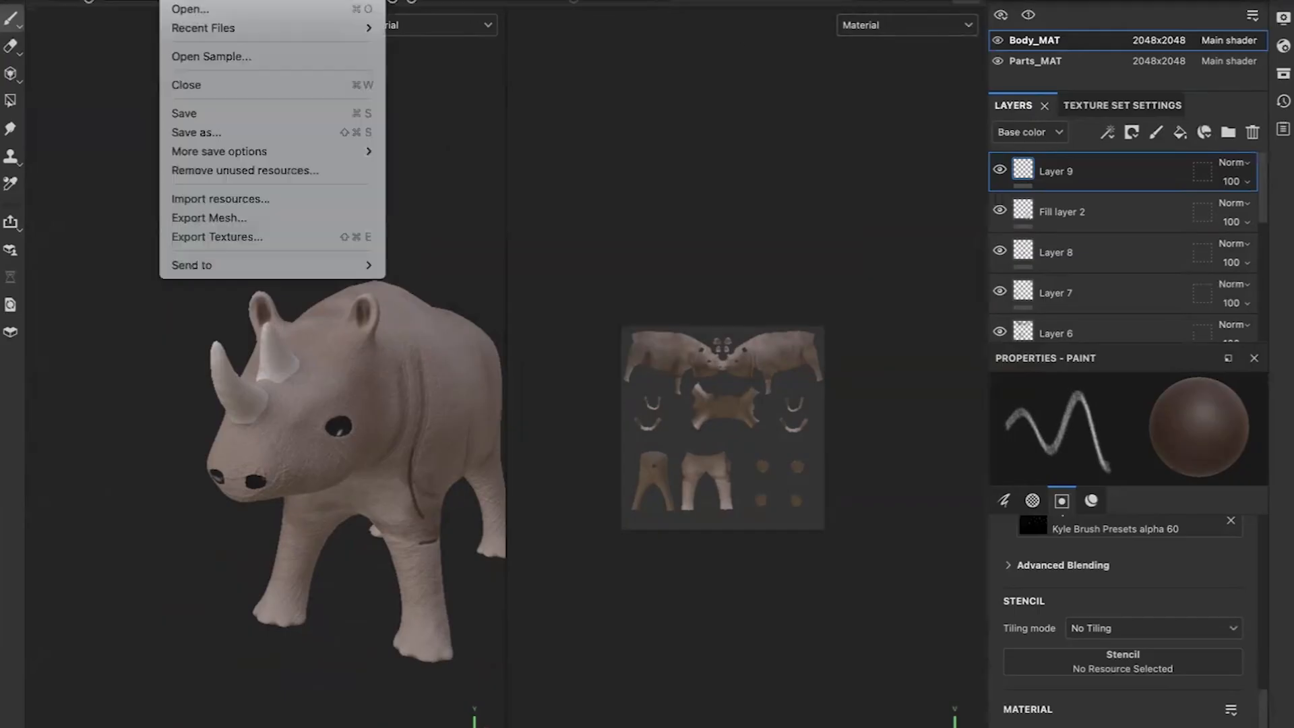
left_click(226, 237)
mouse_move(374, 34)
left_mouse_down()
mouse_move(381, 42)
mouse_move(352, 21)
left_mouse_up()
key("ctrl+Right")
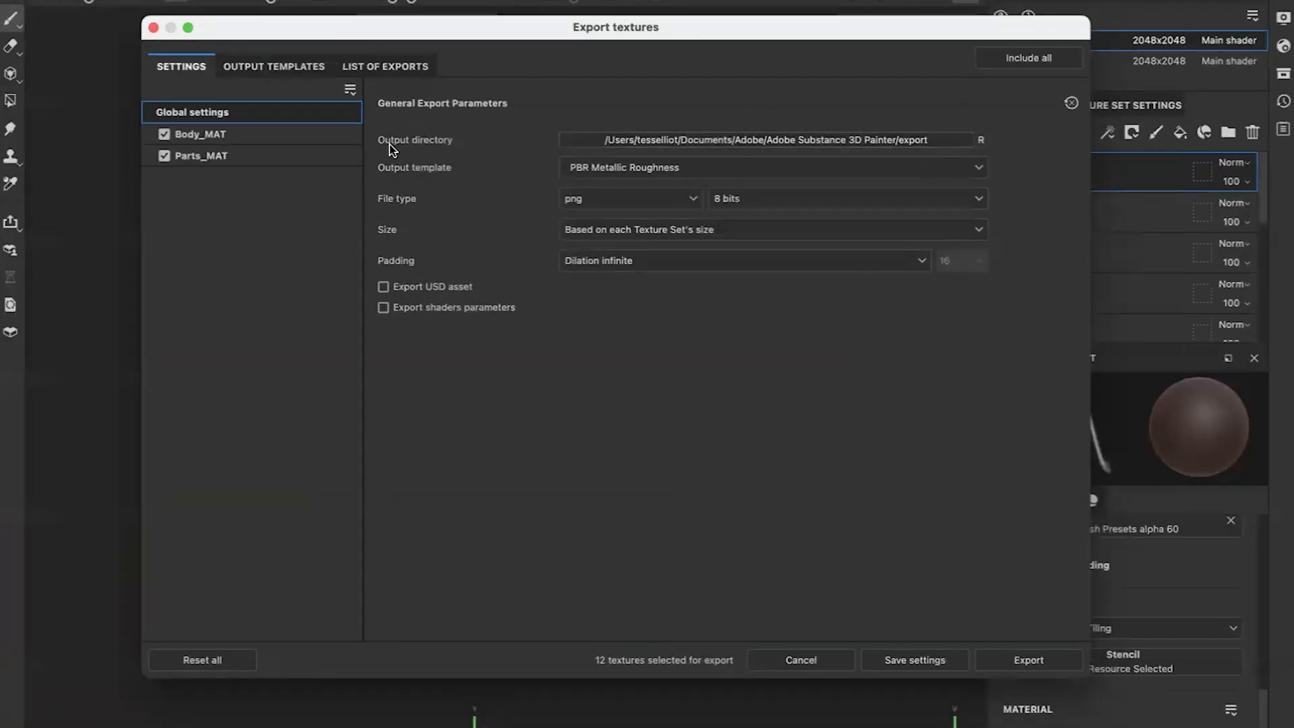
Set the output directory to the sourceimages folder under Videos/Maya/Rhino and export the textures of both texture sets.
left_click(887, 135)
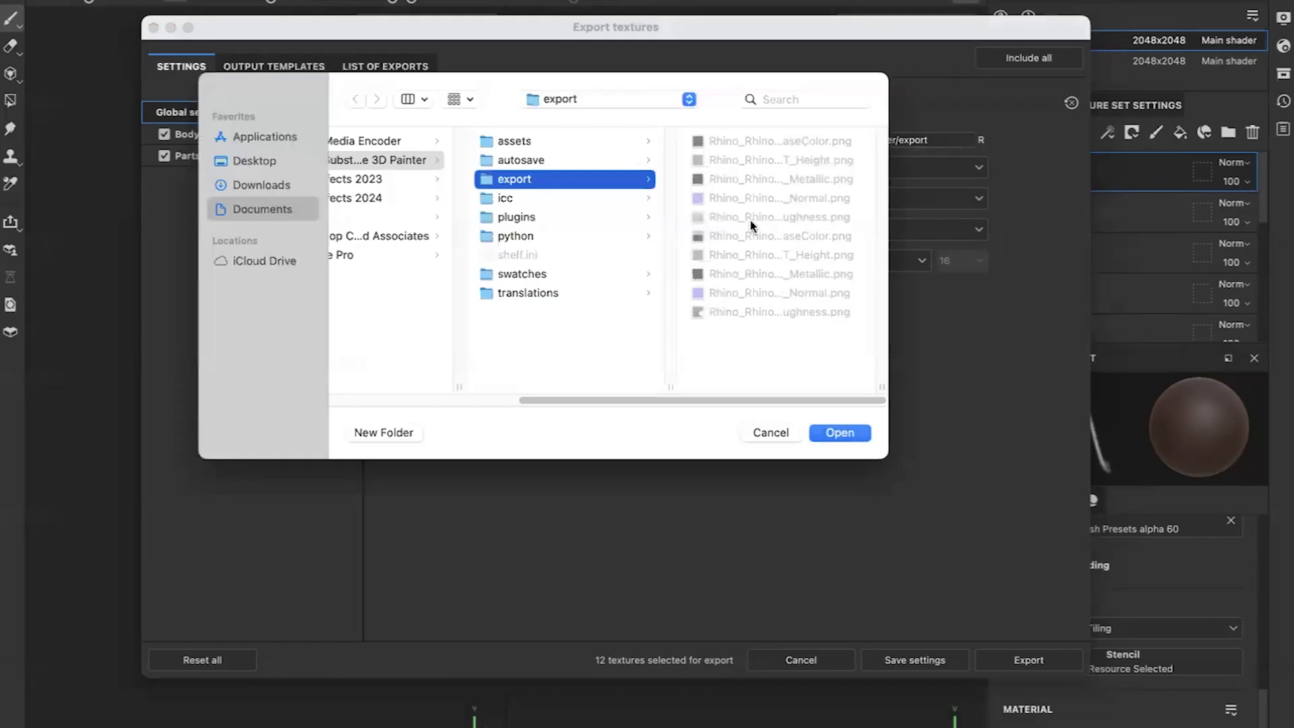
left_click_drag(619, 403, 358, 407)
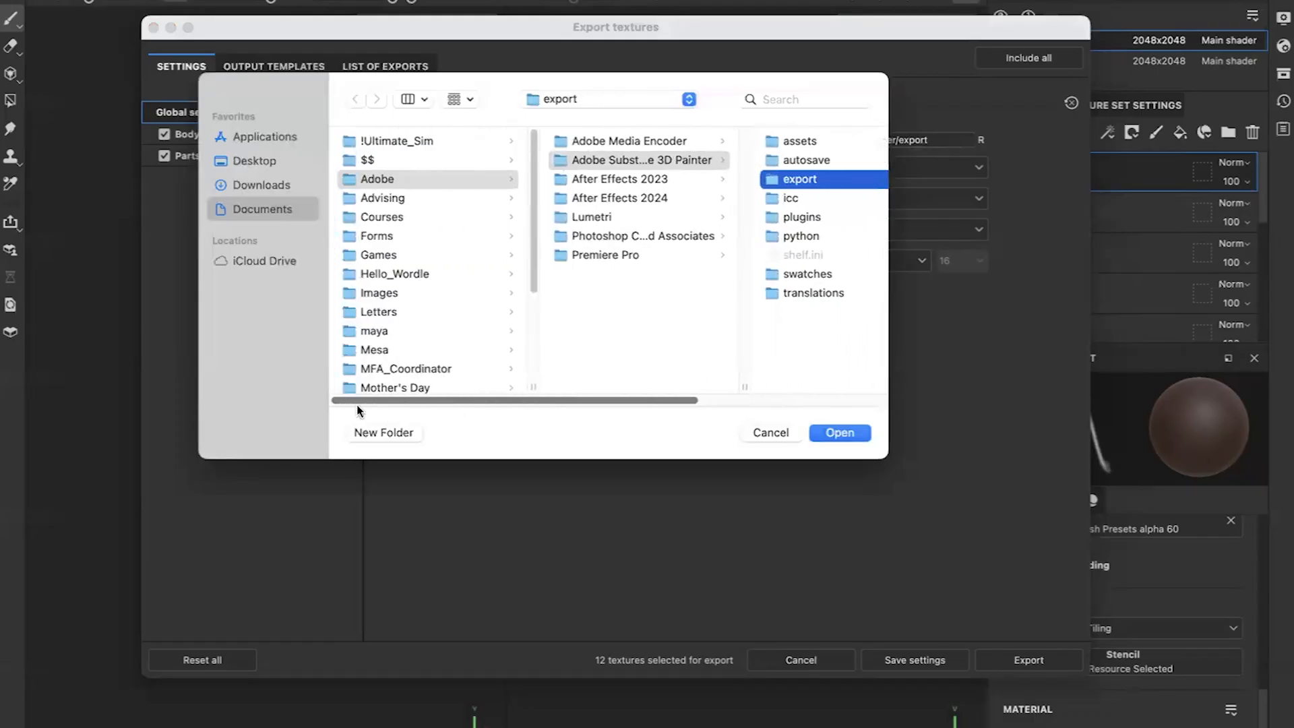
scroll(381, 345, "down", 5)
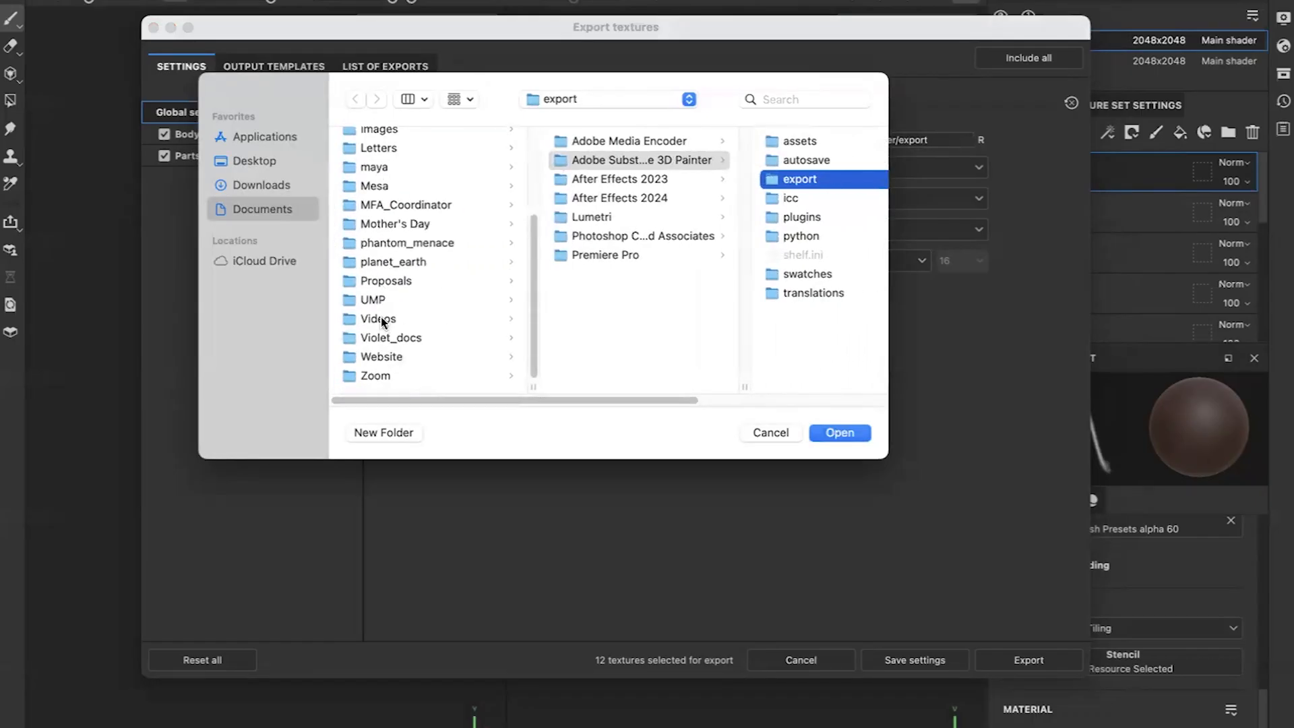
left_click(382, 319)
left_click(586, 160)
left_click(748, 140)
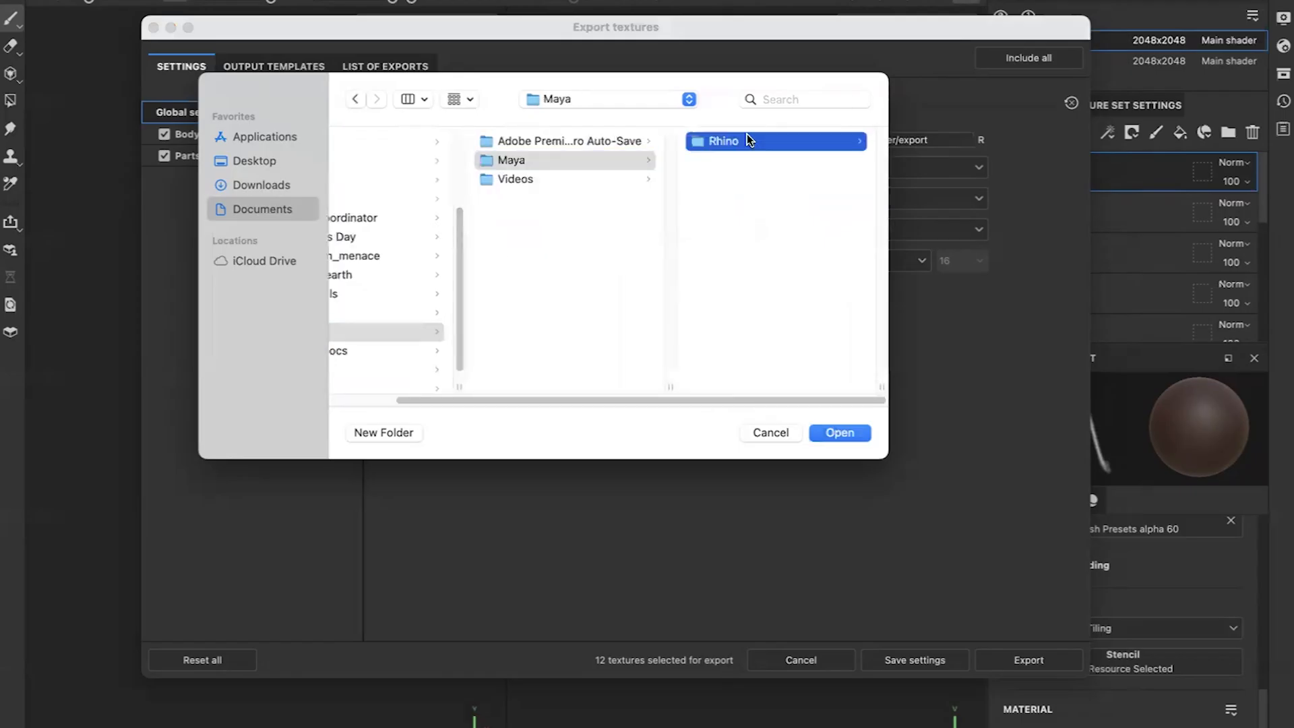
left_click(730, 370)
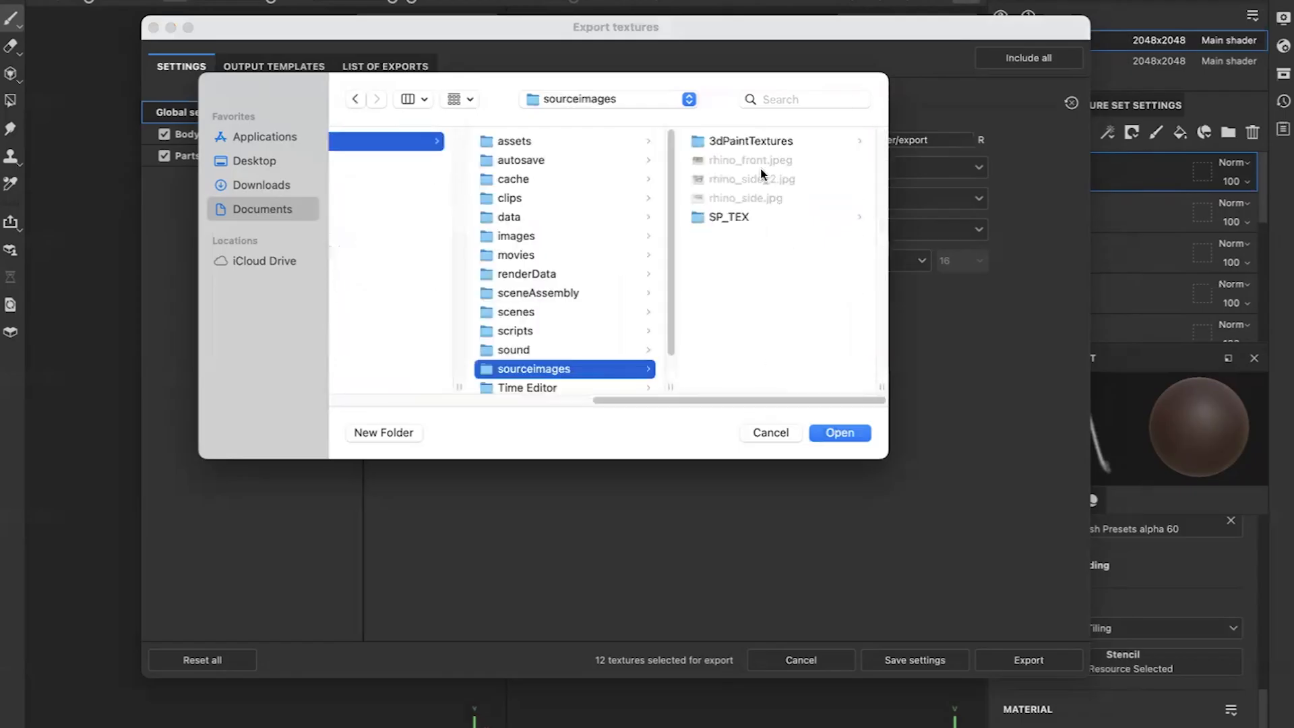
scroll(621, 234, "down", 1)
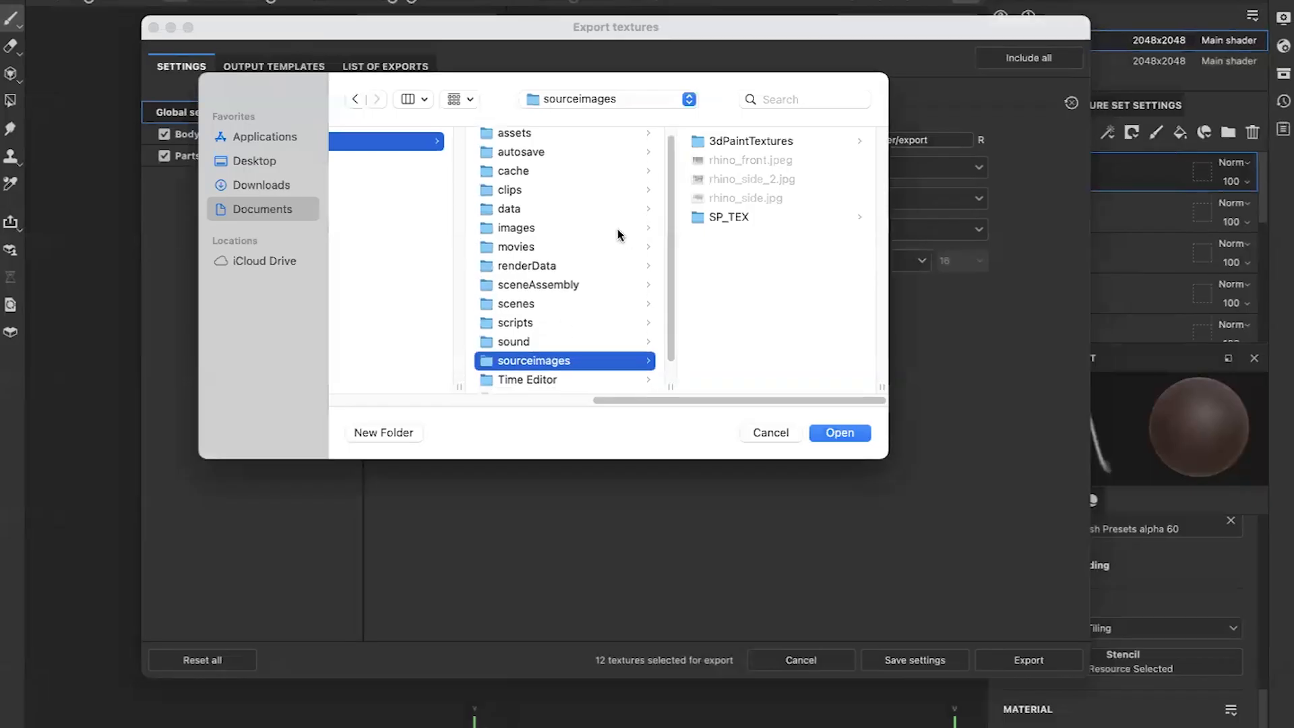
left_click(836, 432)
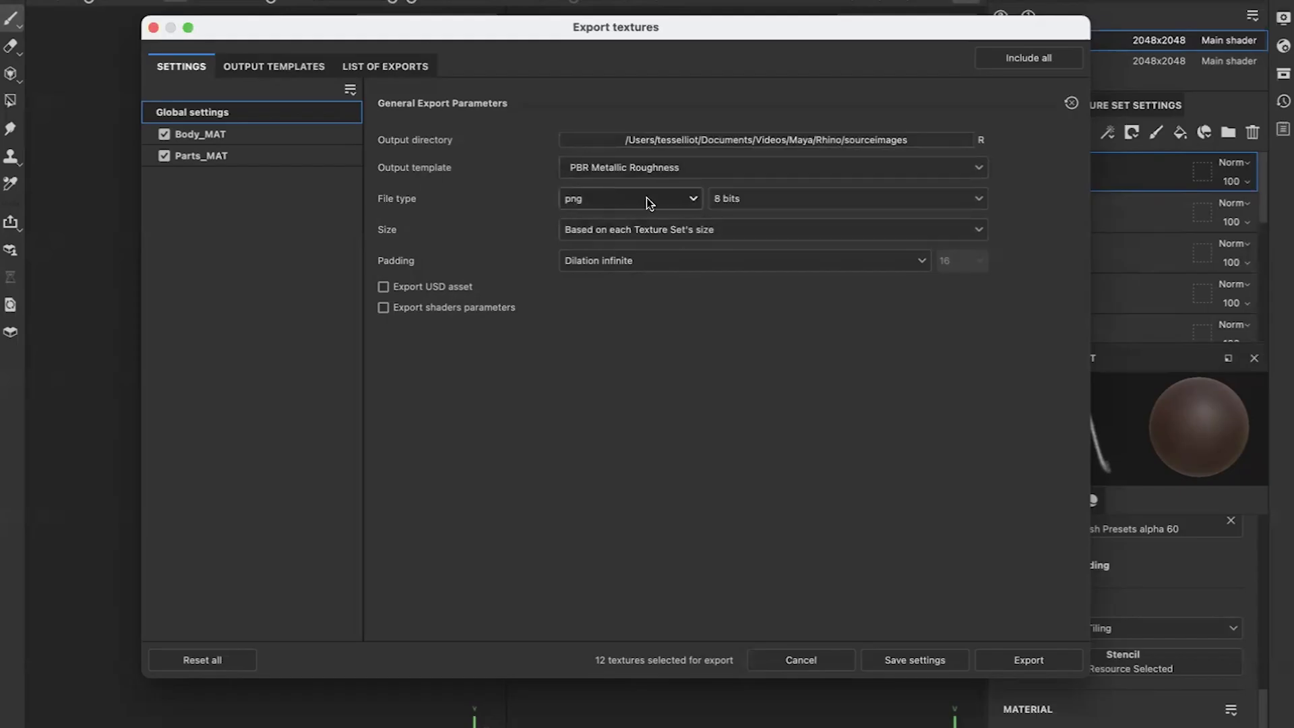
left_click(1028, 660)
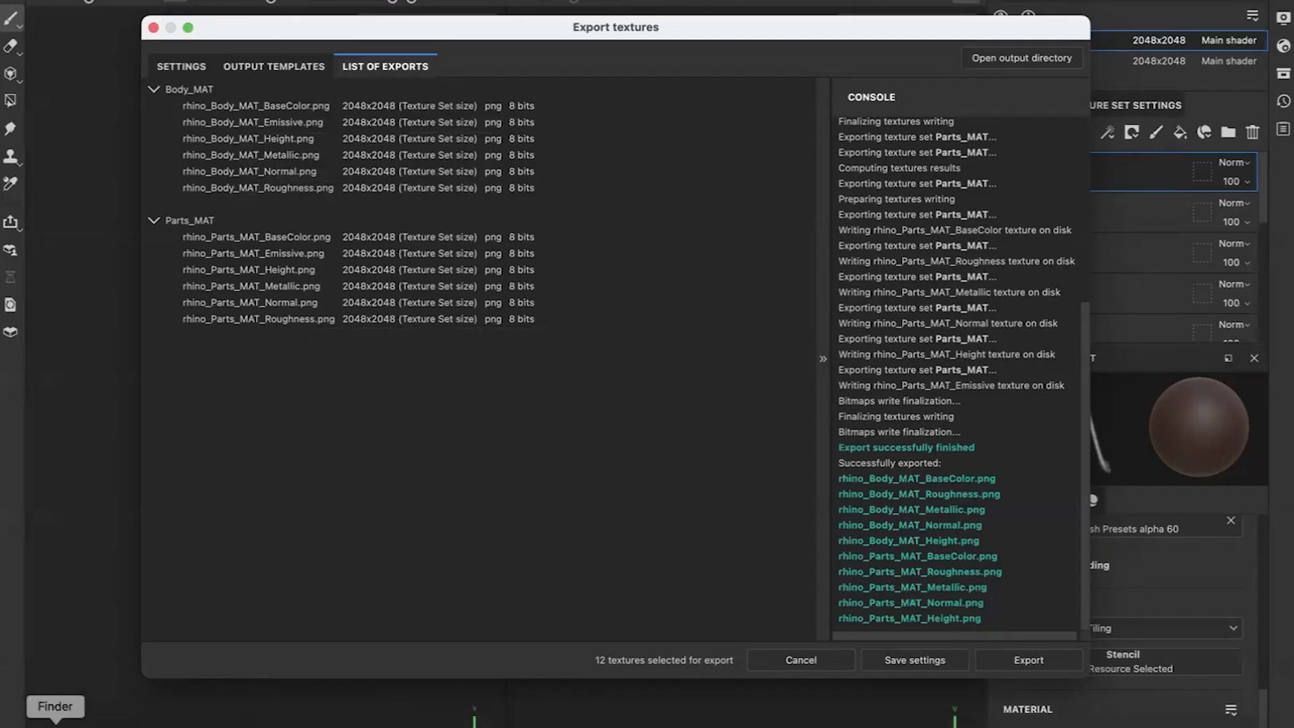
Switch to Finder and preview the exported Body_MAT base color, height, metallic and normal maps in the sourceimages folder.
left_click(54, 722)
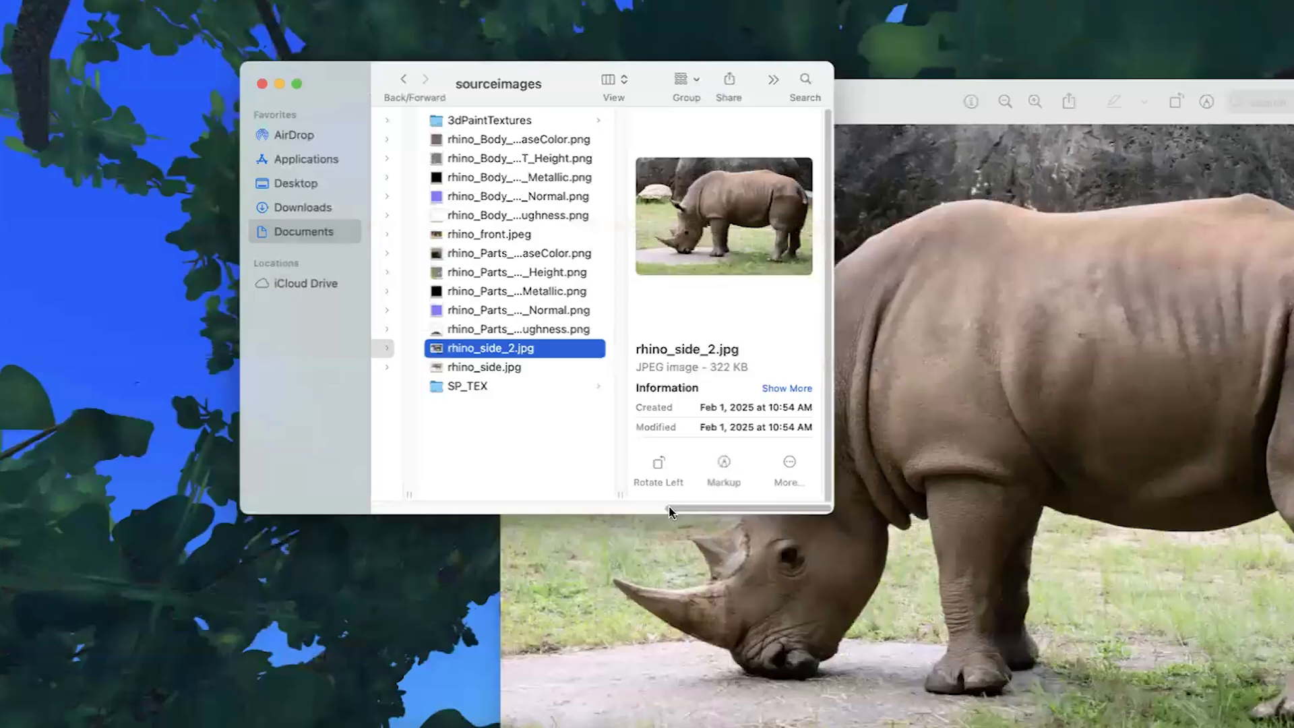
scroll(540, 499, "left", 10)
left_click_drag(454, 499, 643, 502)
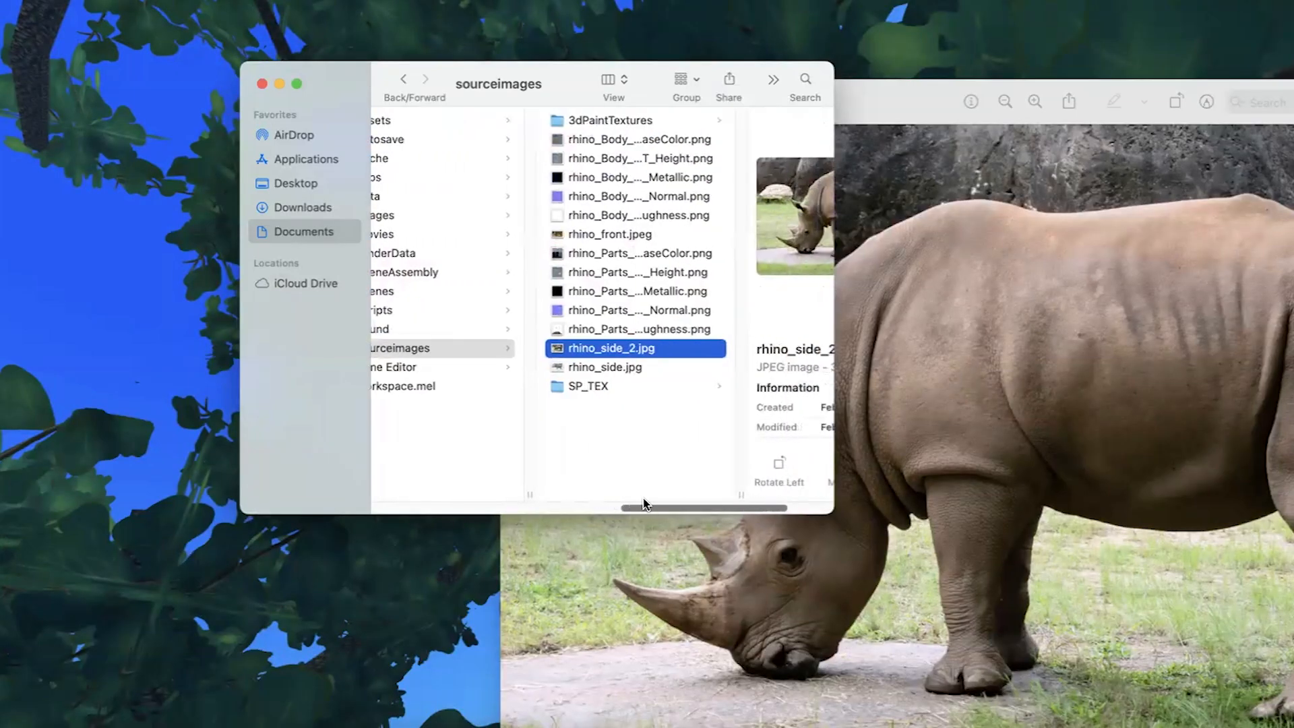
left_click(580, 140)
left_click(578, 160)
left_click(537, 177)
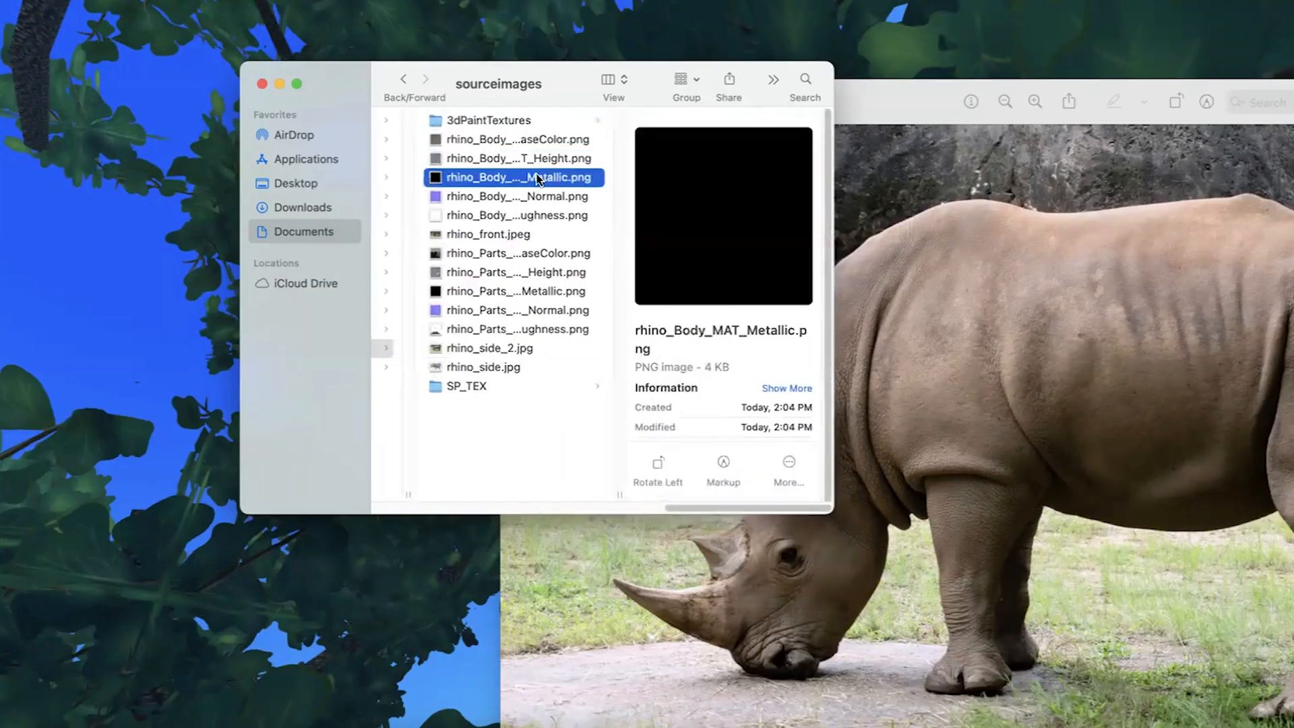
left_click(525, 140)
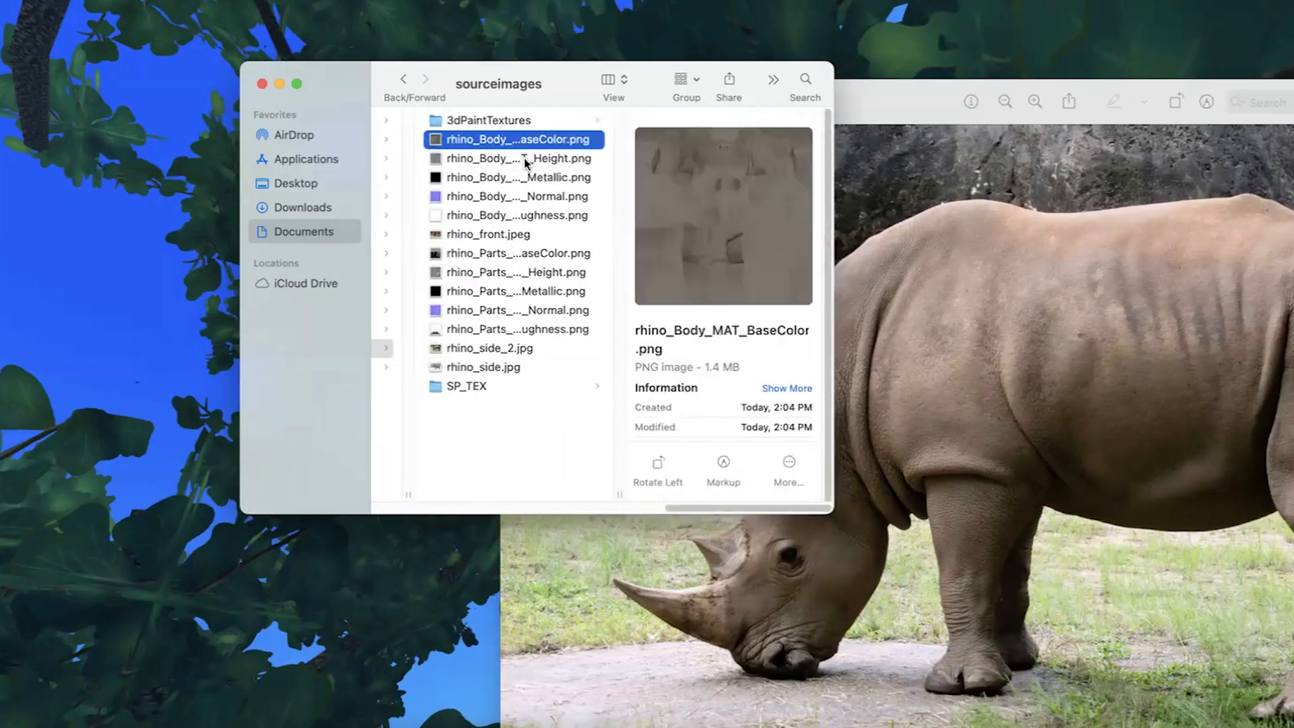
left_click(526, 162)
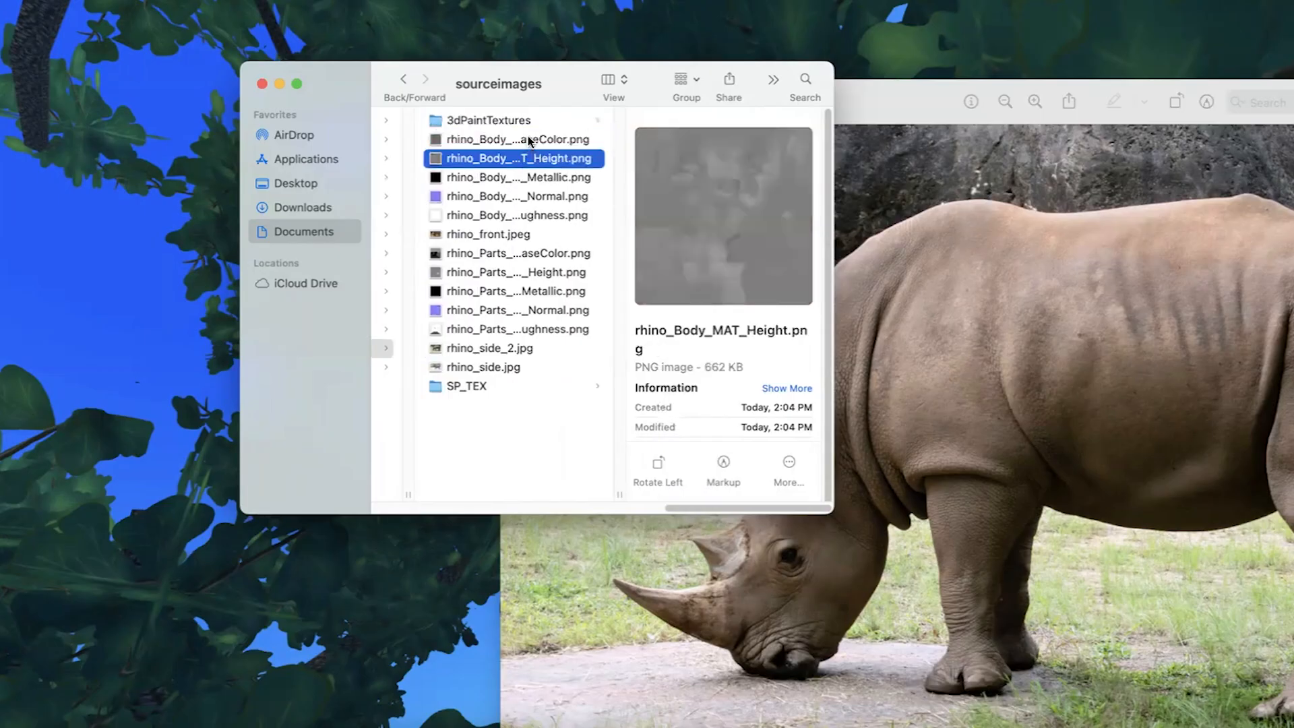
left_click(530, 141)
left_click(529, 162)
left_click(530, 179)
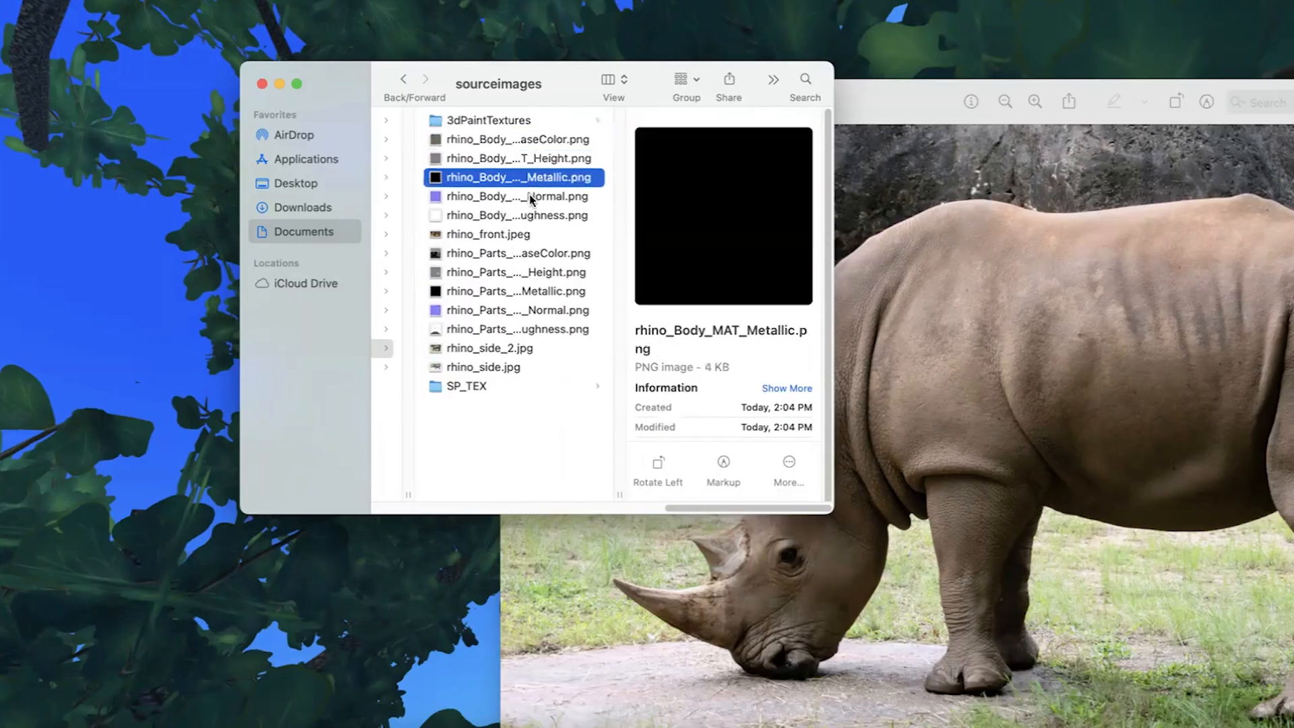
left_click(532, 197)
Preview the exported Parts_MAT base color, height and metallic maps, and return to the Body_MAT base color map.
left_click(513, 256)
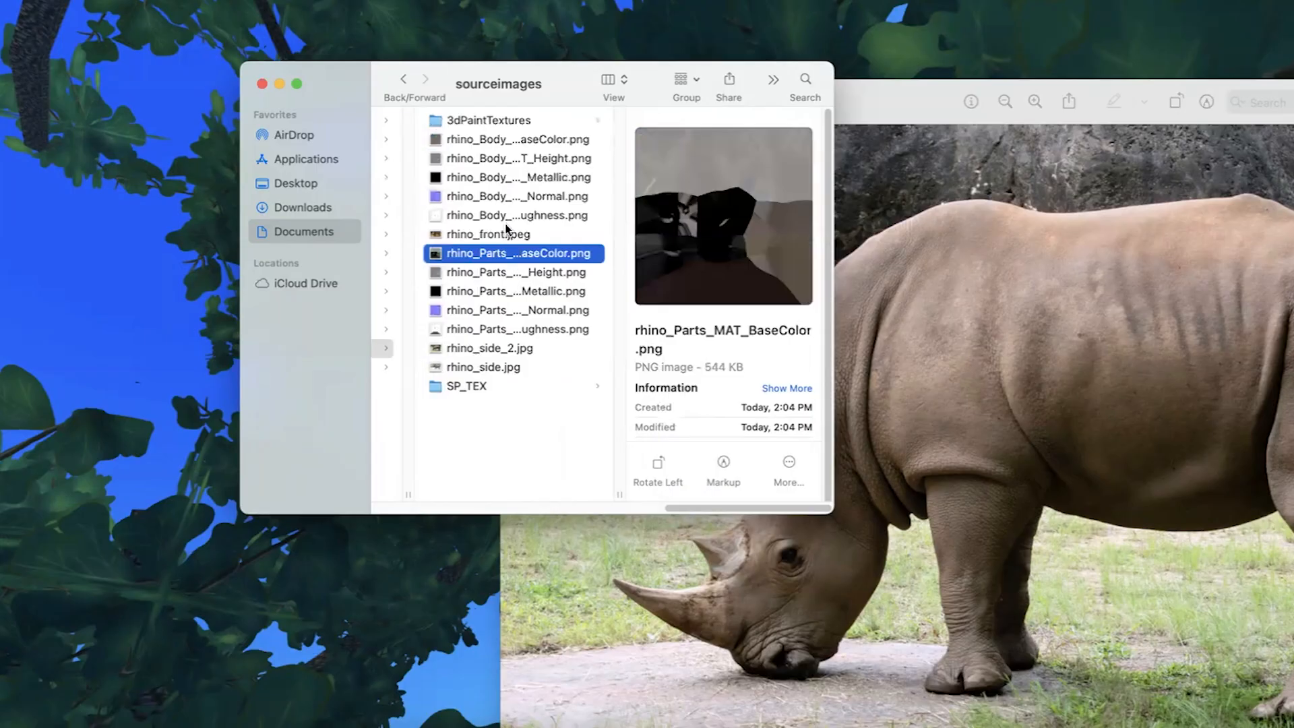
left_click(507, 273)
left_click(507, 293)
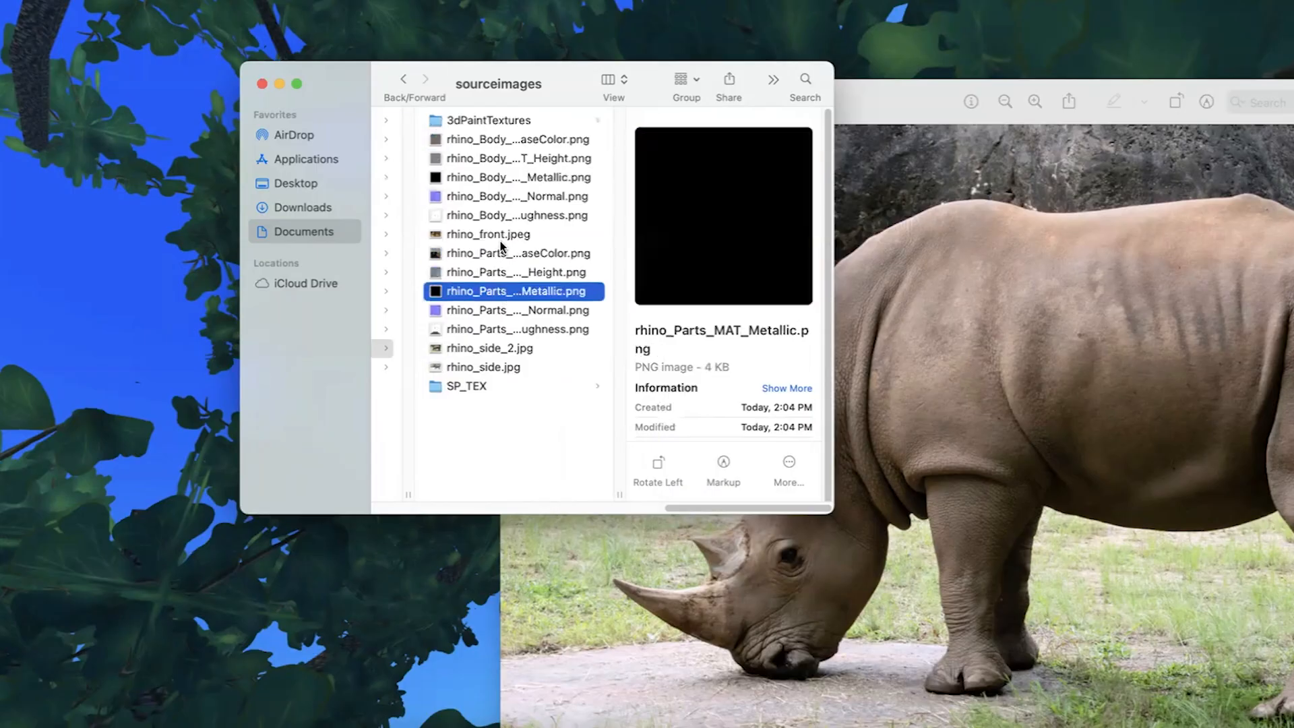
left_click(509, 141)
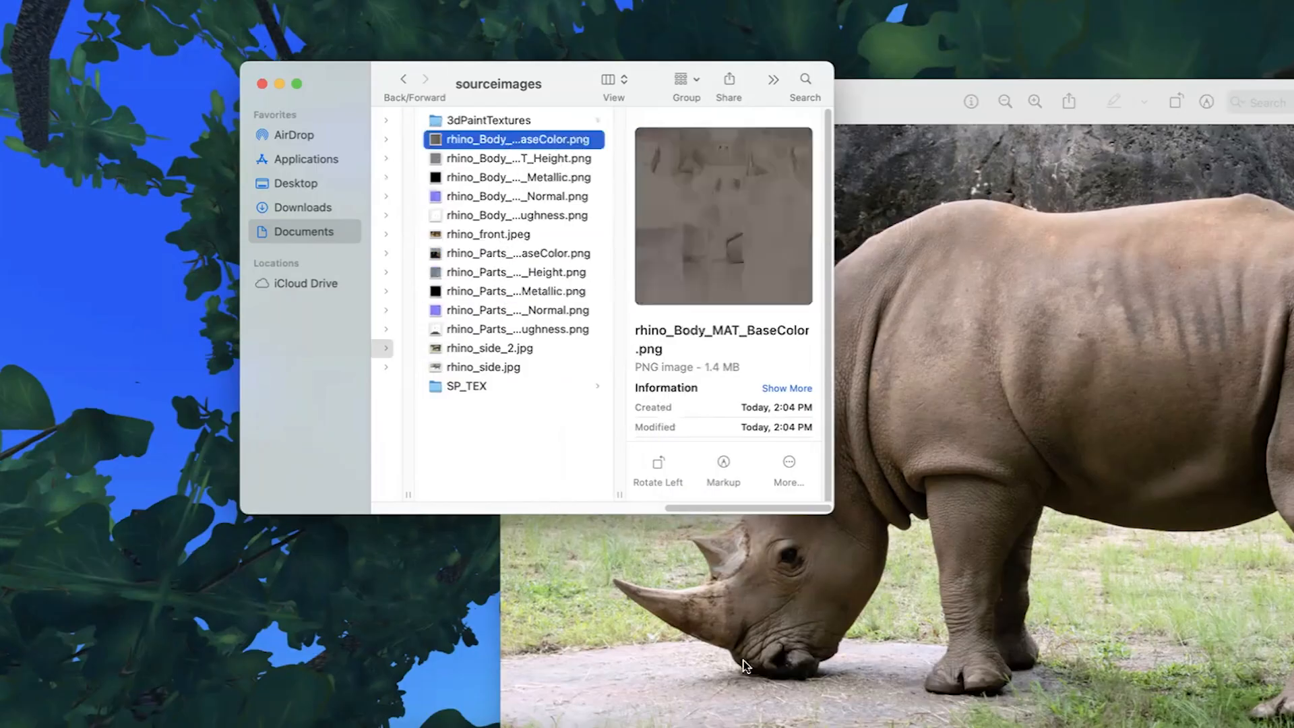
Switch to Maya, connect rhino_Body_MAT_BaseColor.png as a file texture to Body_MAT's color, and display textures on the rhino.
left_click(890, 724)
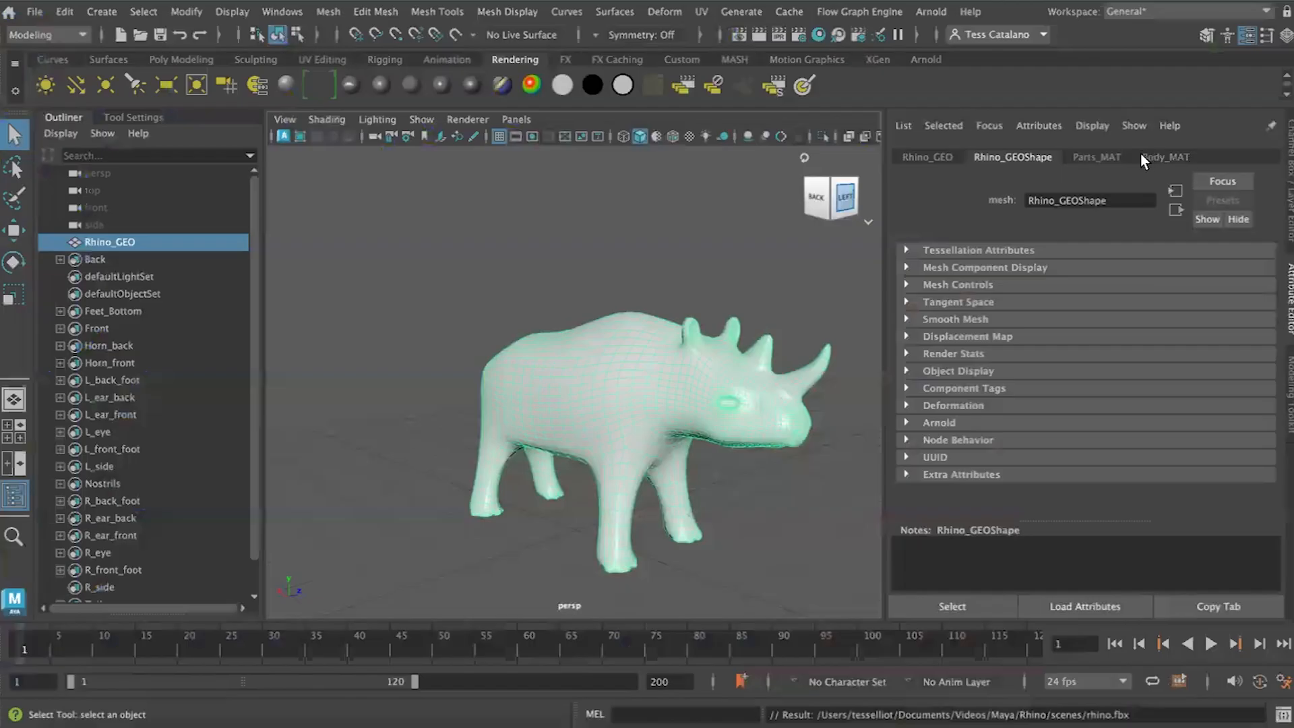
left_click(1149, 158)
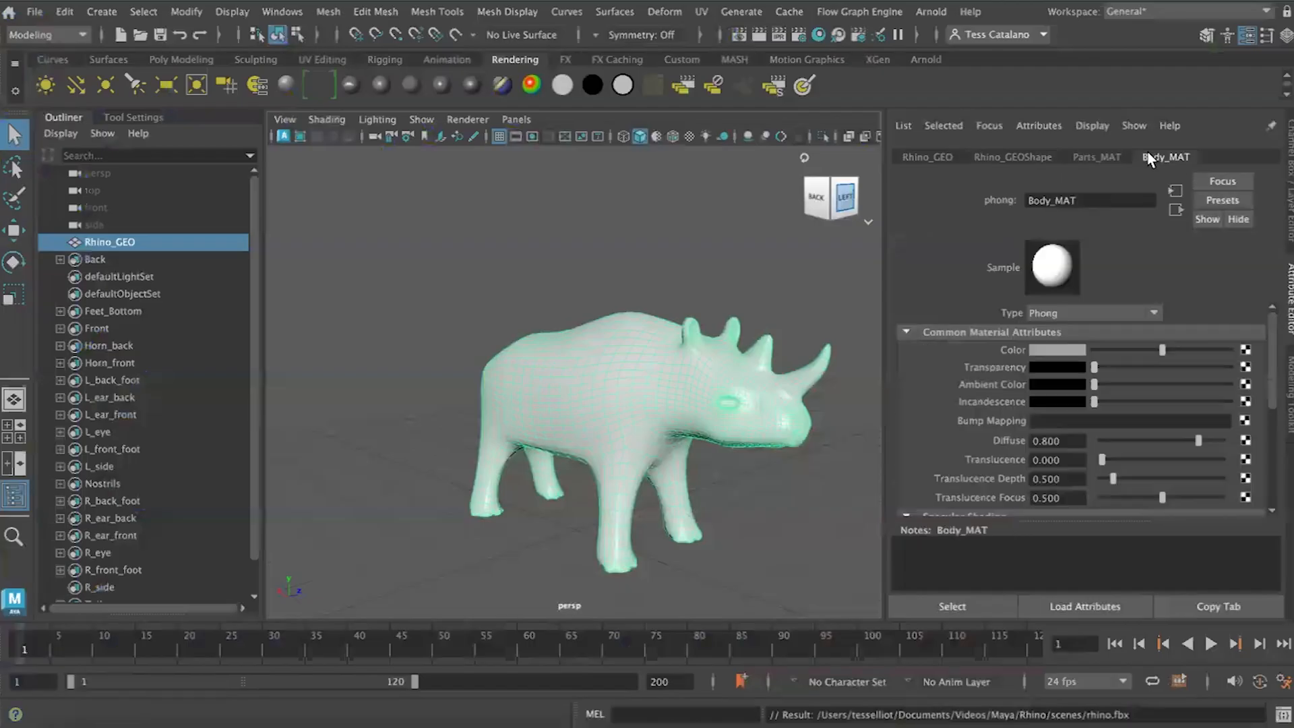
left_click(1245, 350)
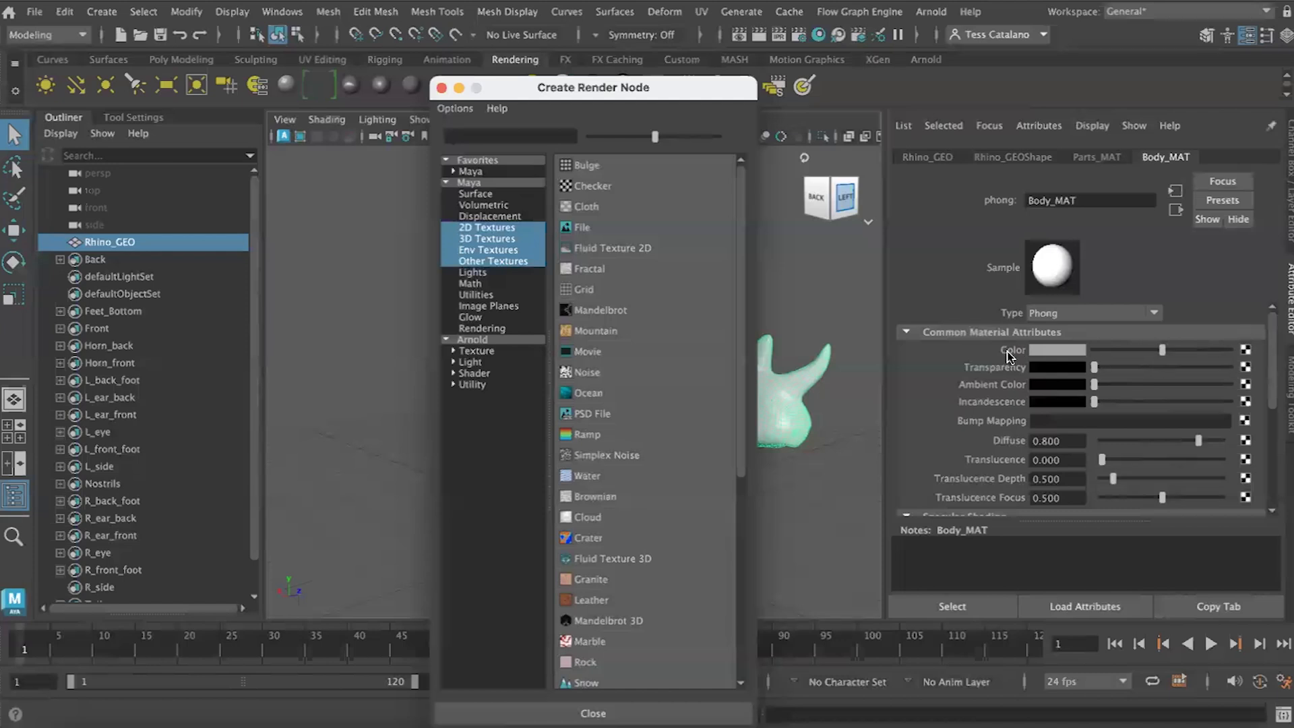
left_click(567, 228)
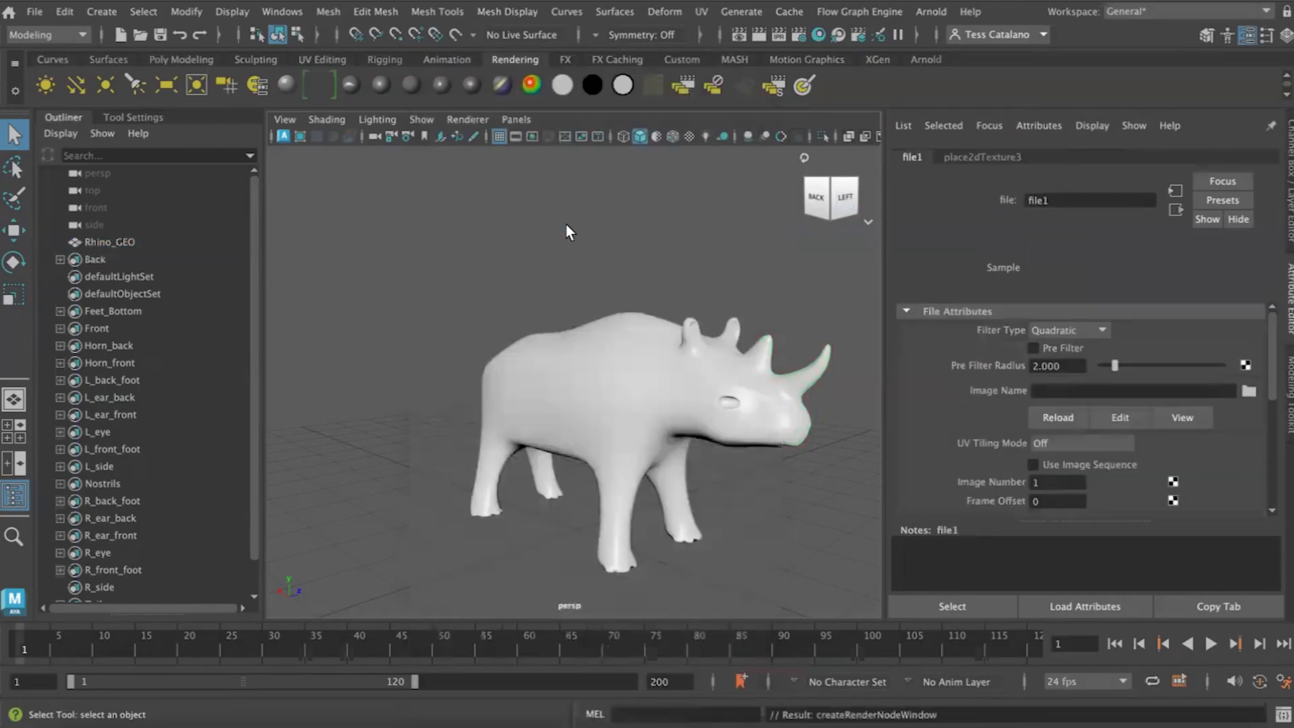
left_click(1248, 391)
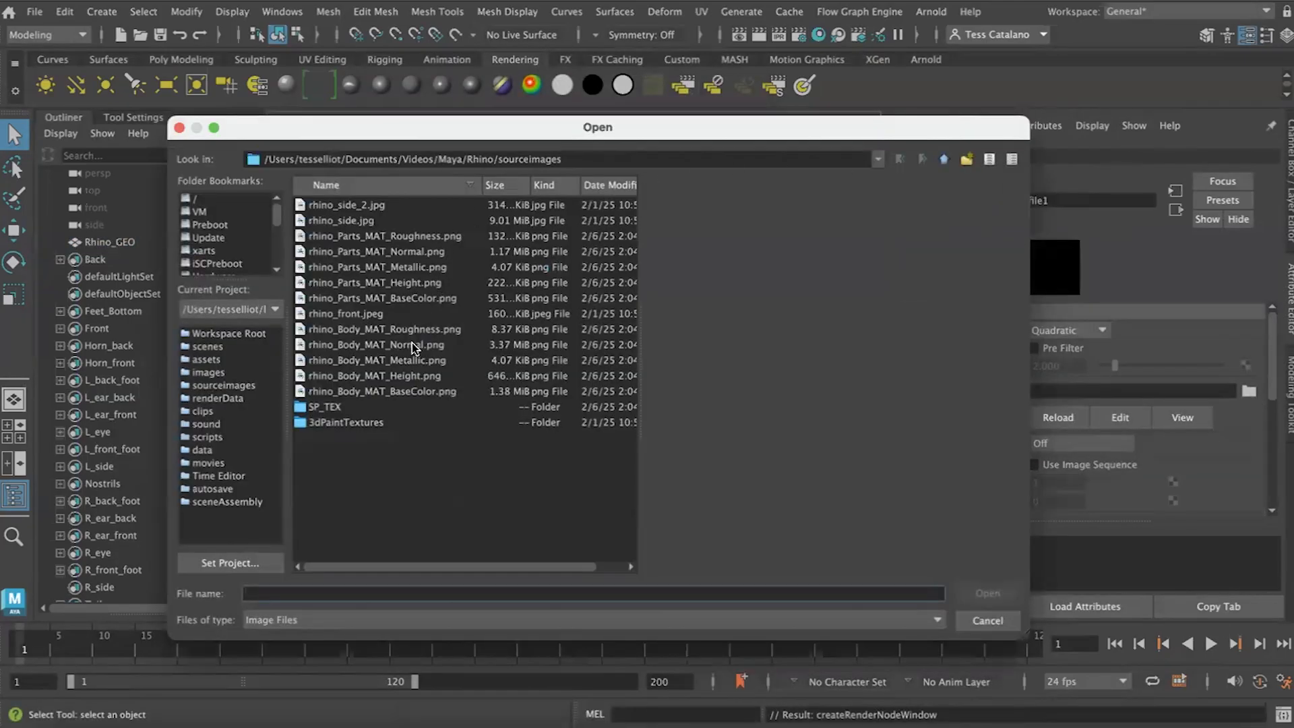
left_click(422, 392)
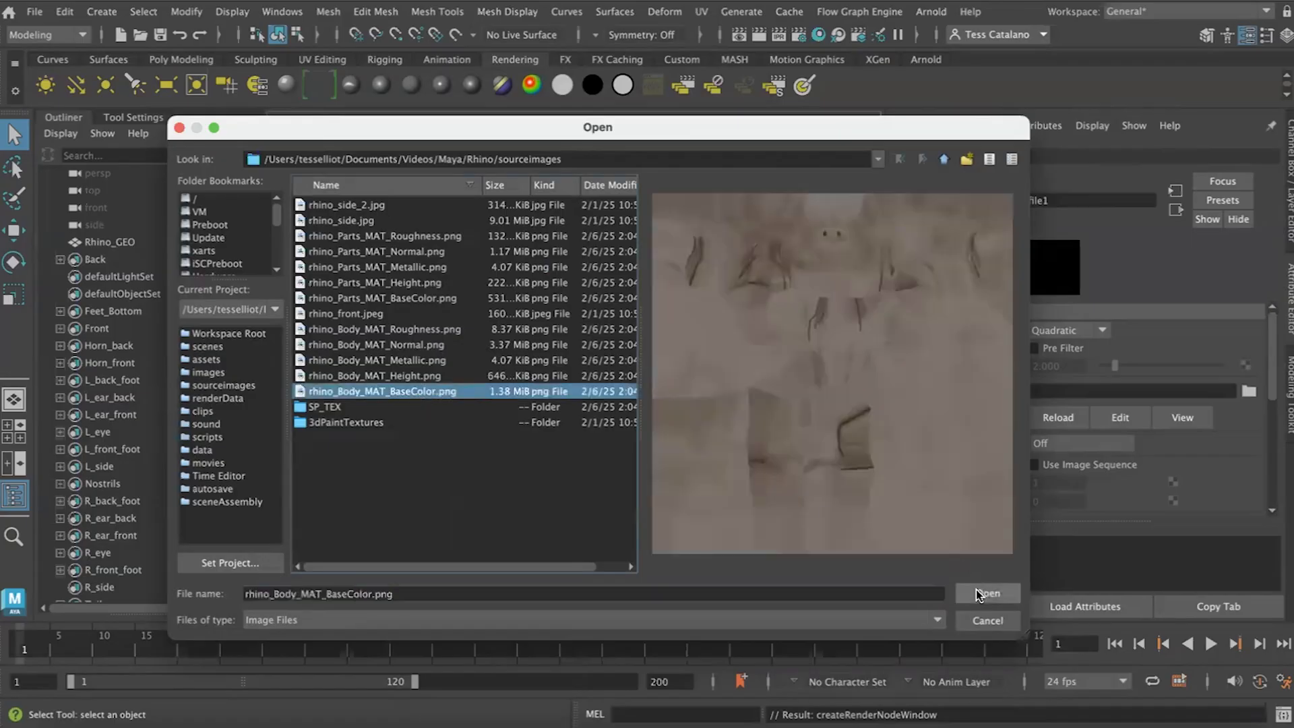
left_click(985, 593)
key("6")
left_click_drag(753, 506, 661, 485, "alt")
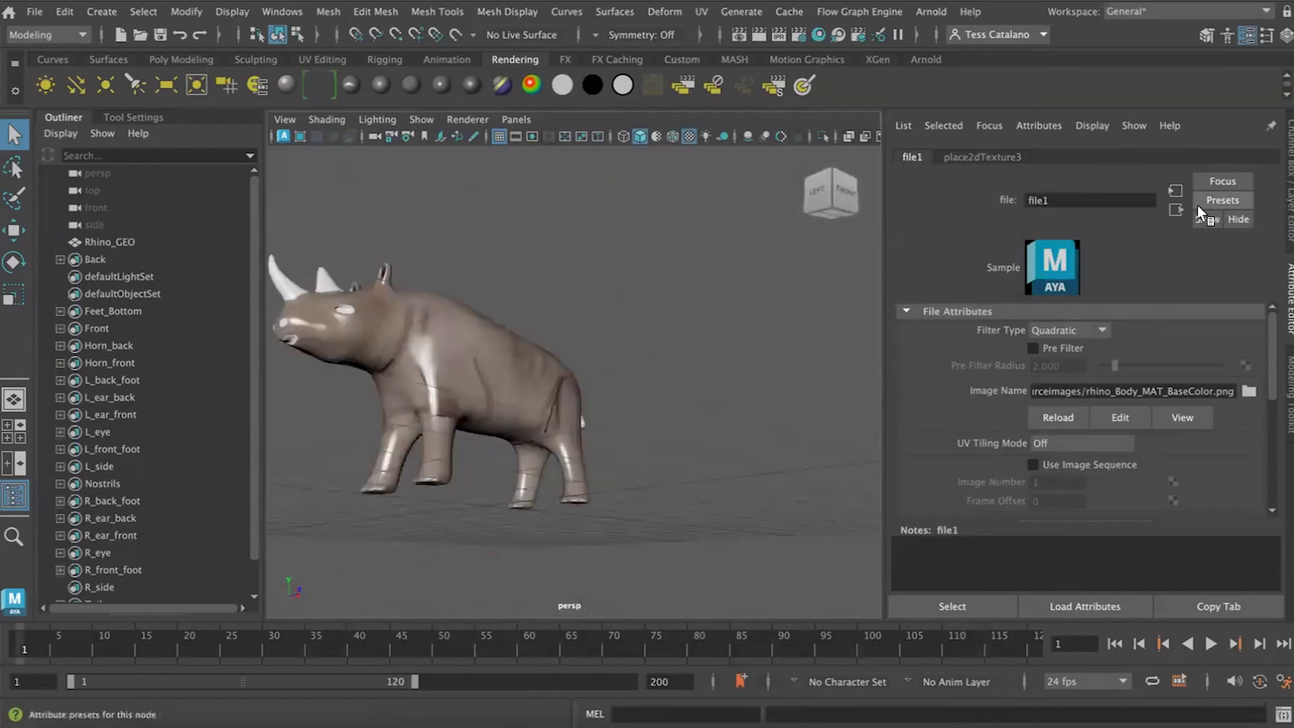
Return to Body_MAT and connect rhino_Body_MAT_Height.png as a file texture to its bump mapping.
left_click(1175, 210)
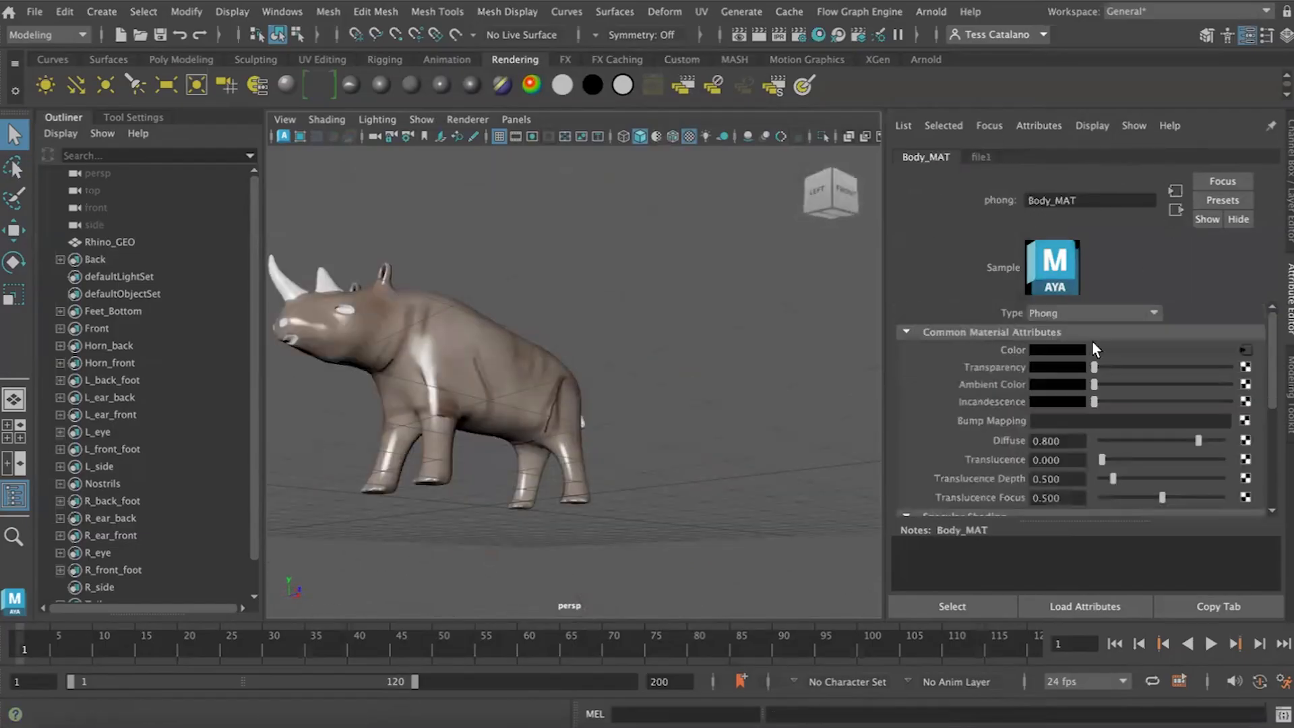
left_click(1246, 420)
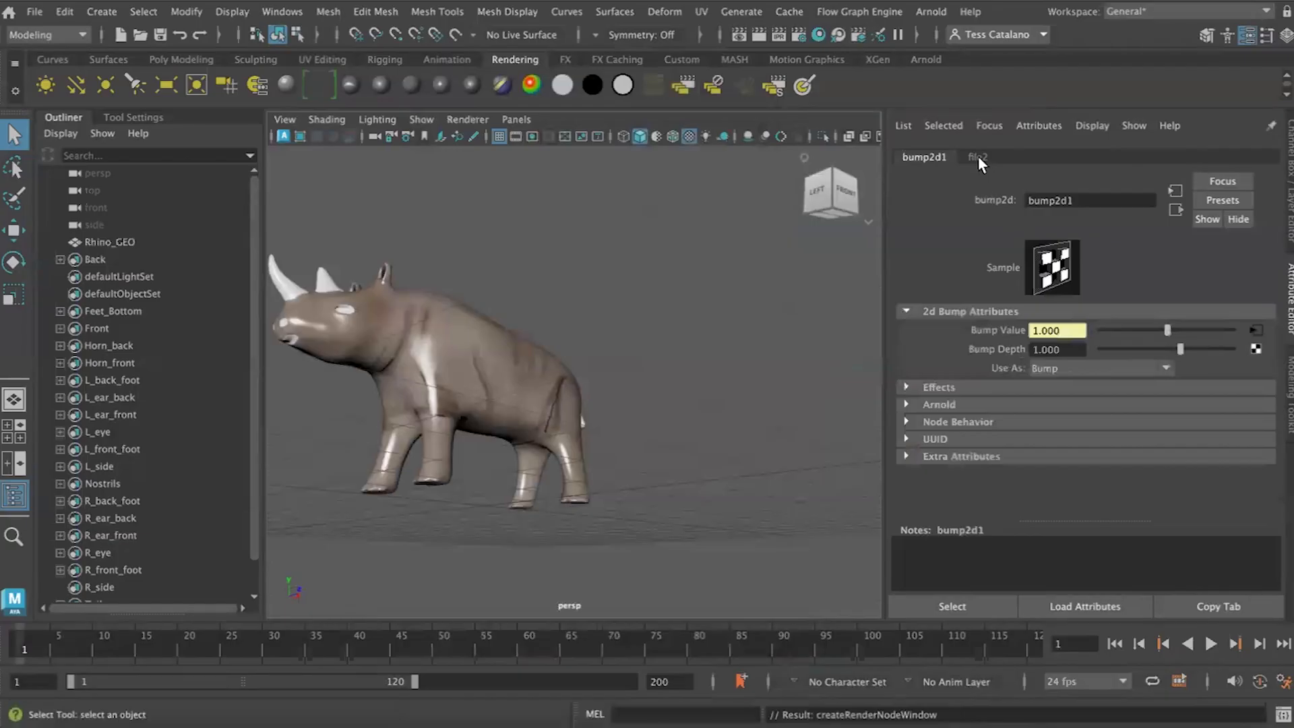
left_click(977, 157)
left_click(1249, 392)
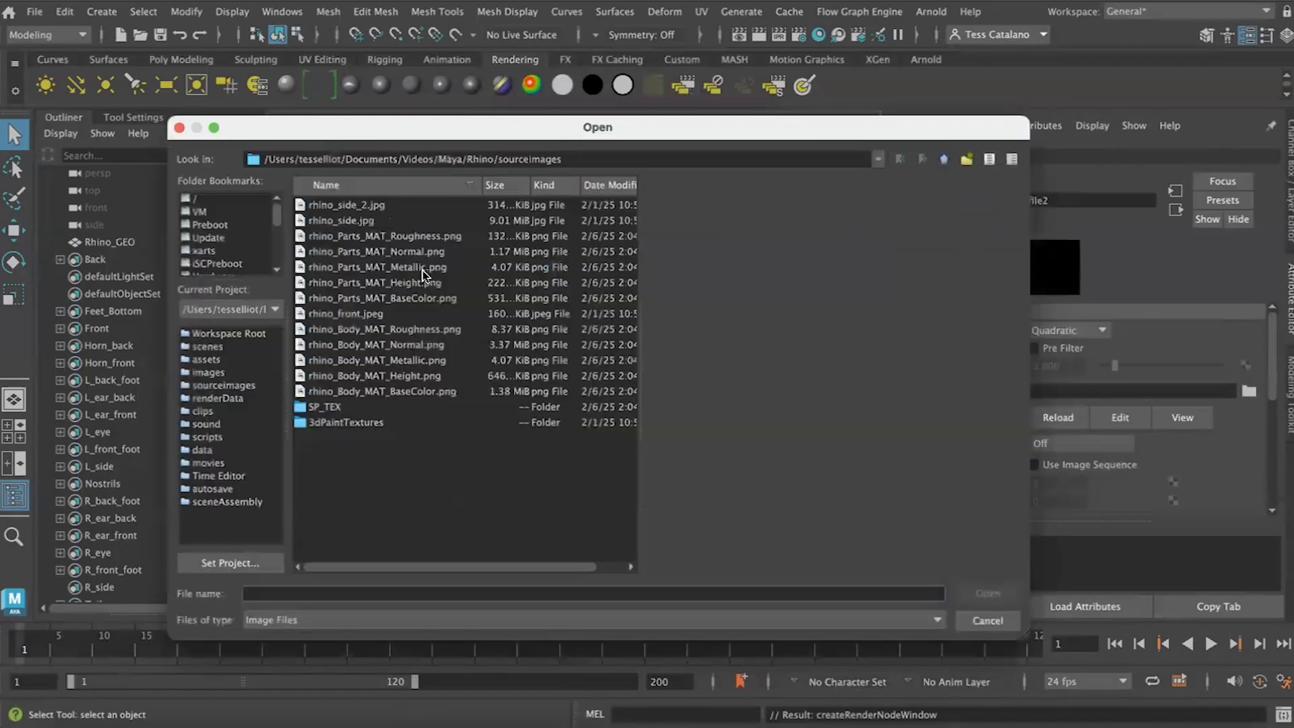
left_click(384, 376)
left_click(988, 593)
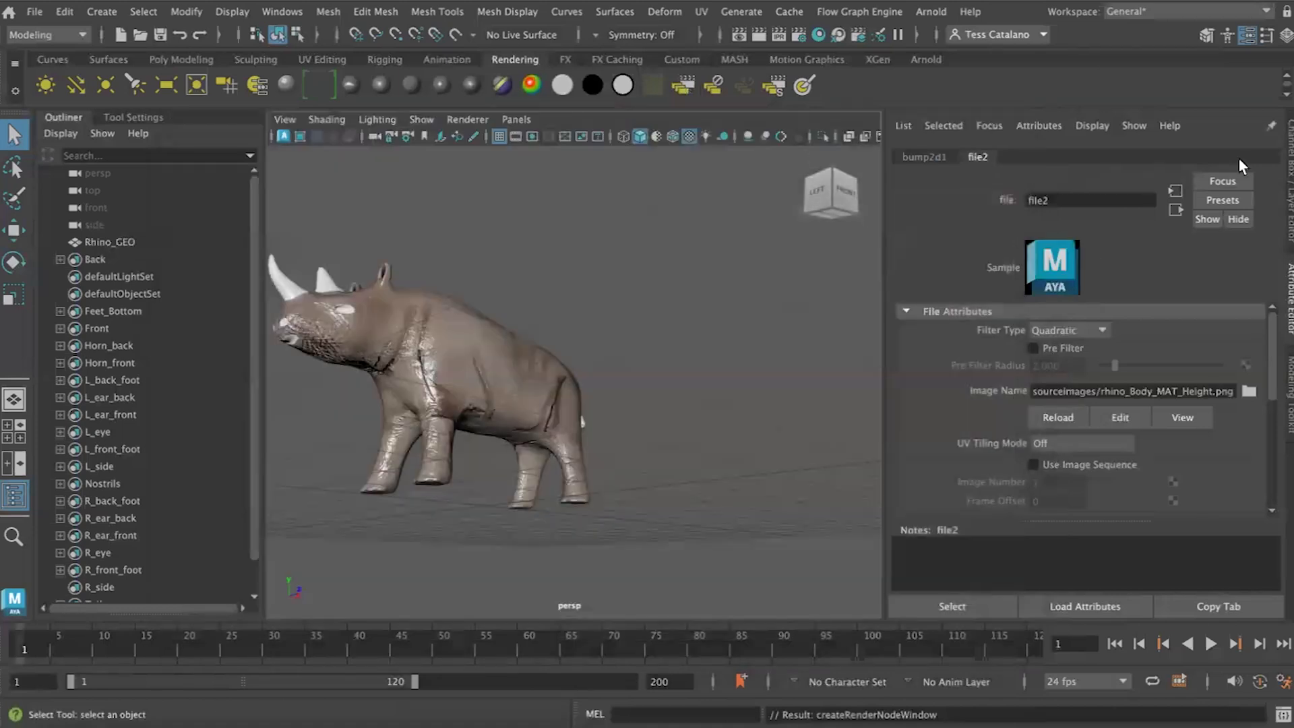
Return to Body_MAT and connect rhino_Body_MAT_Roughness.png as a file texture to its Diffuse attribute.
left_click(1178, 211)
left_click(1176, 189)
left_click(1173, 188)
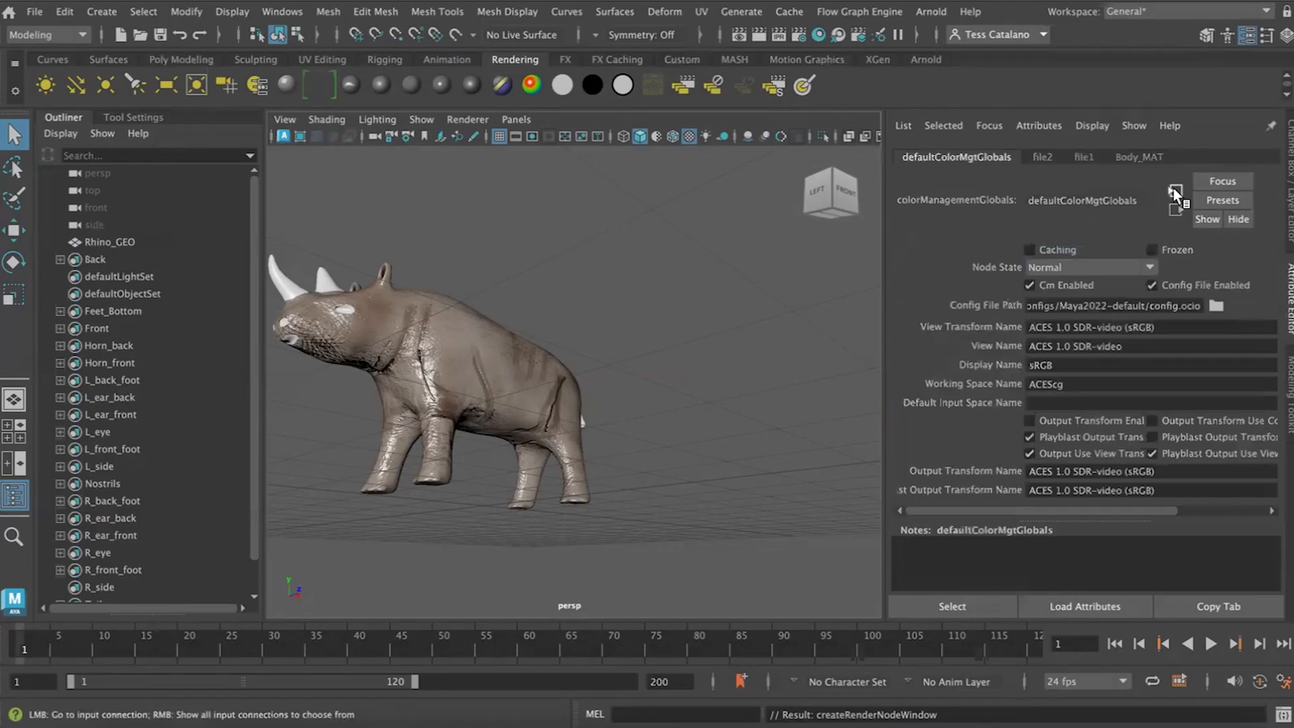
left_click(1154, 156)
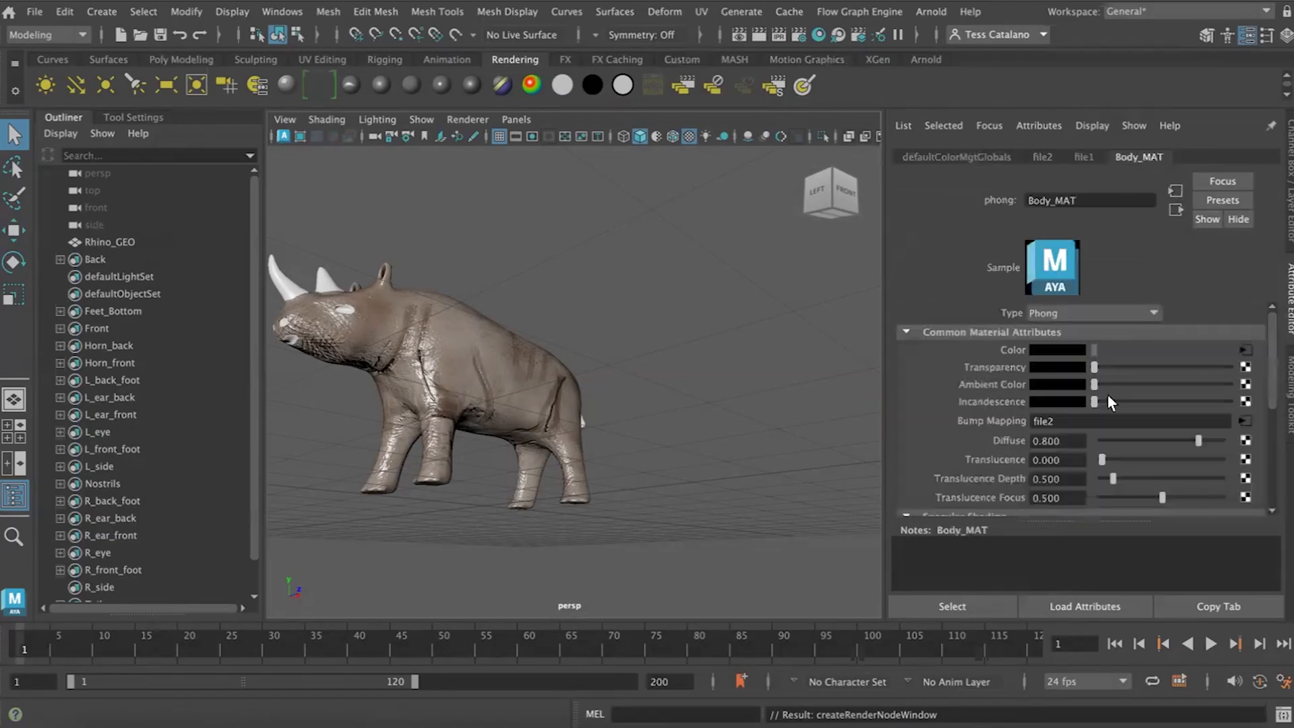
scroll(1020, 440, "down", 2)
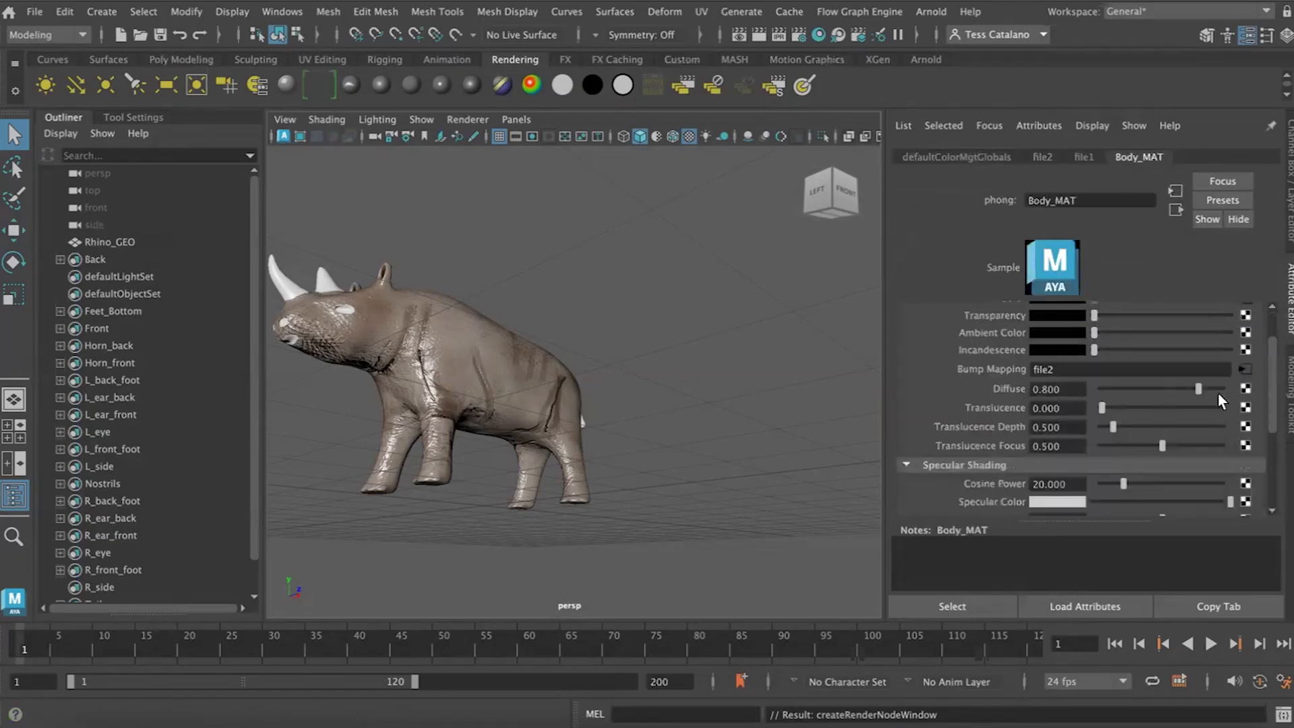
scroll(1178, 422, "down", 4)
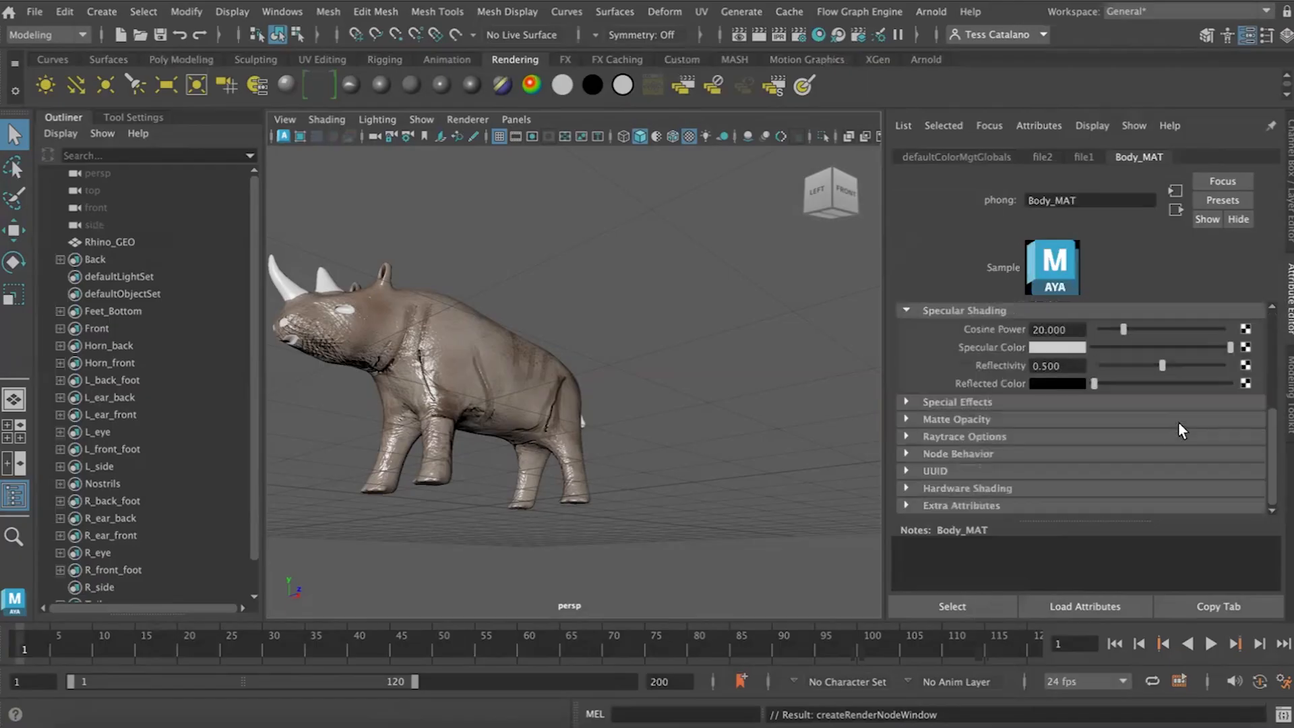
scroll(1160, 455, "up", 2)
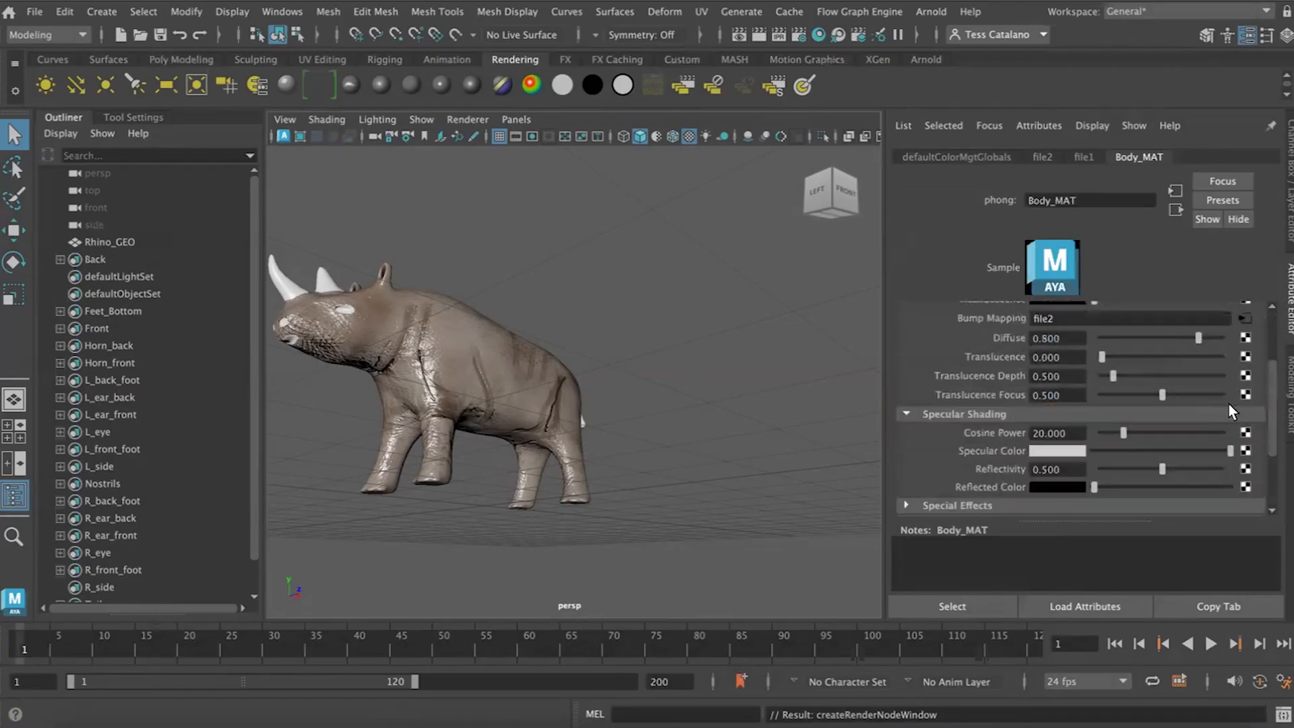
left_click(1245, 338)
left_click(572, 226)
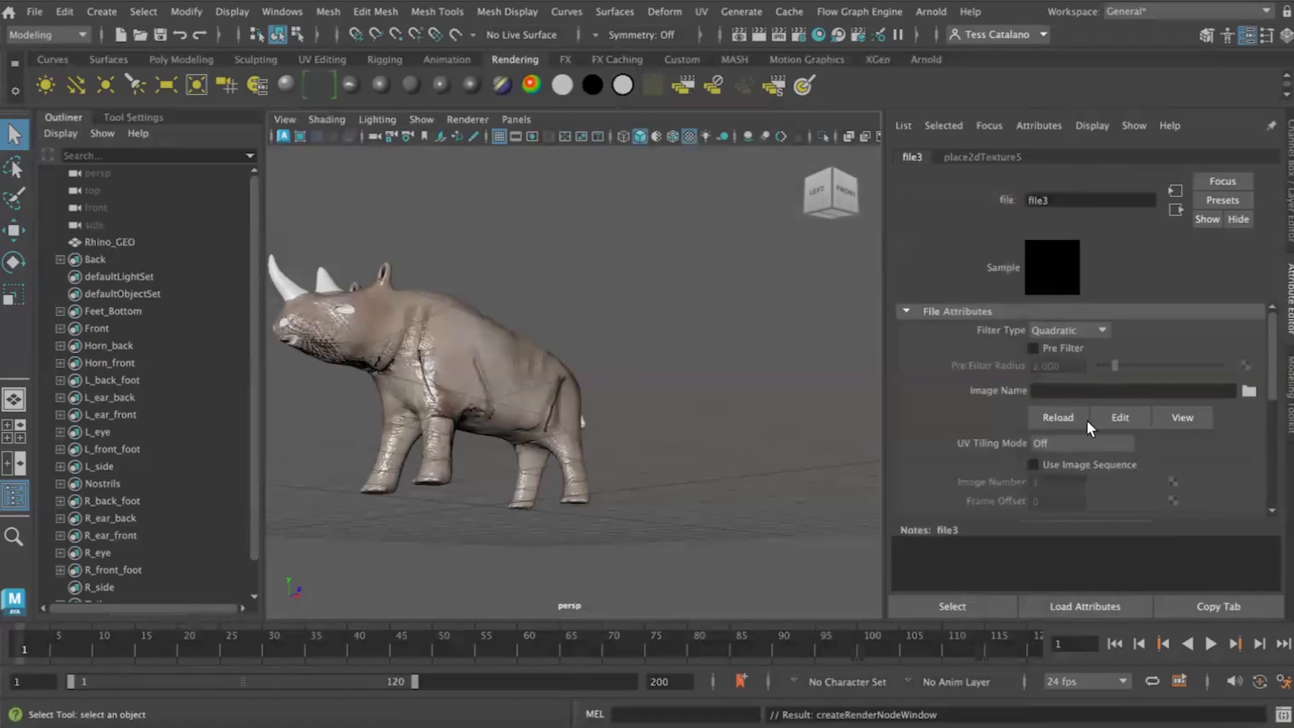
left_click(1241, 390)
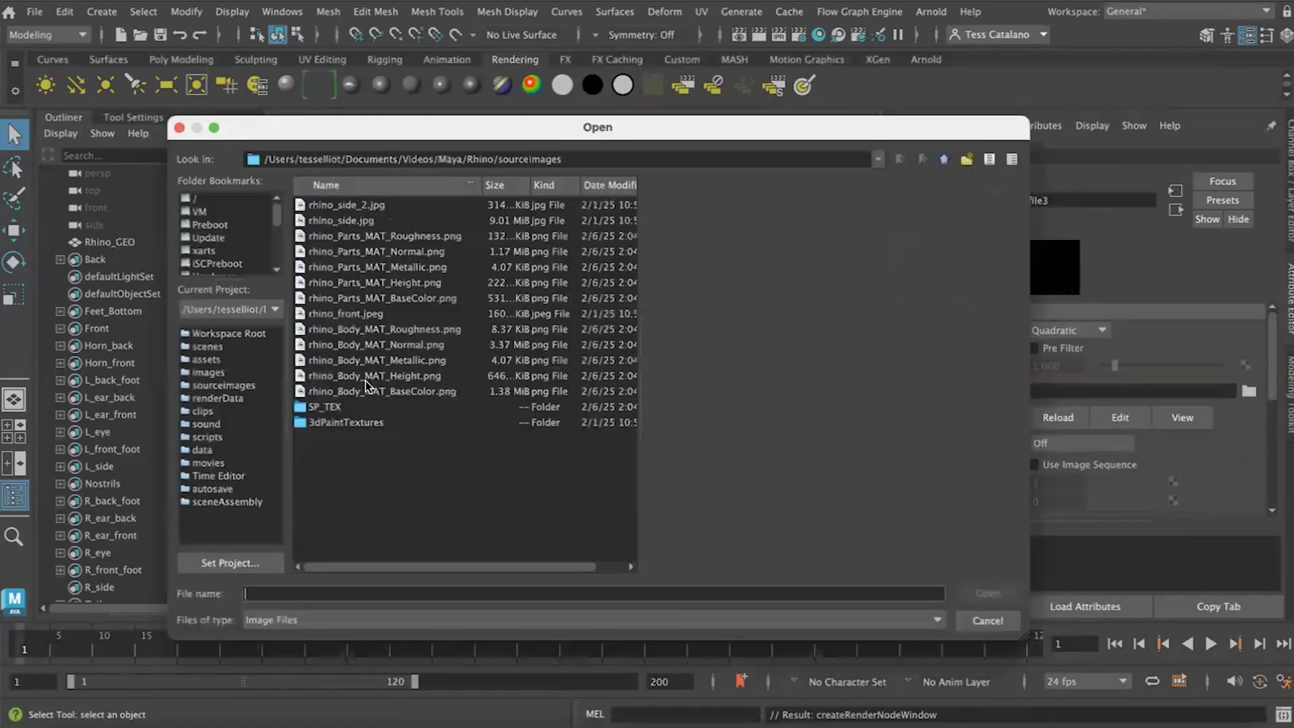
left_click(377, 333)
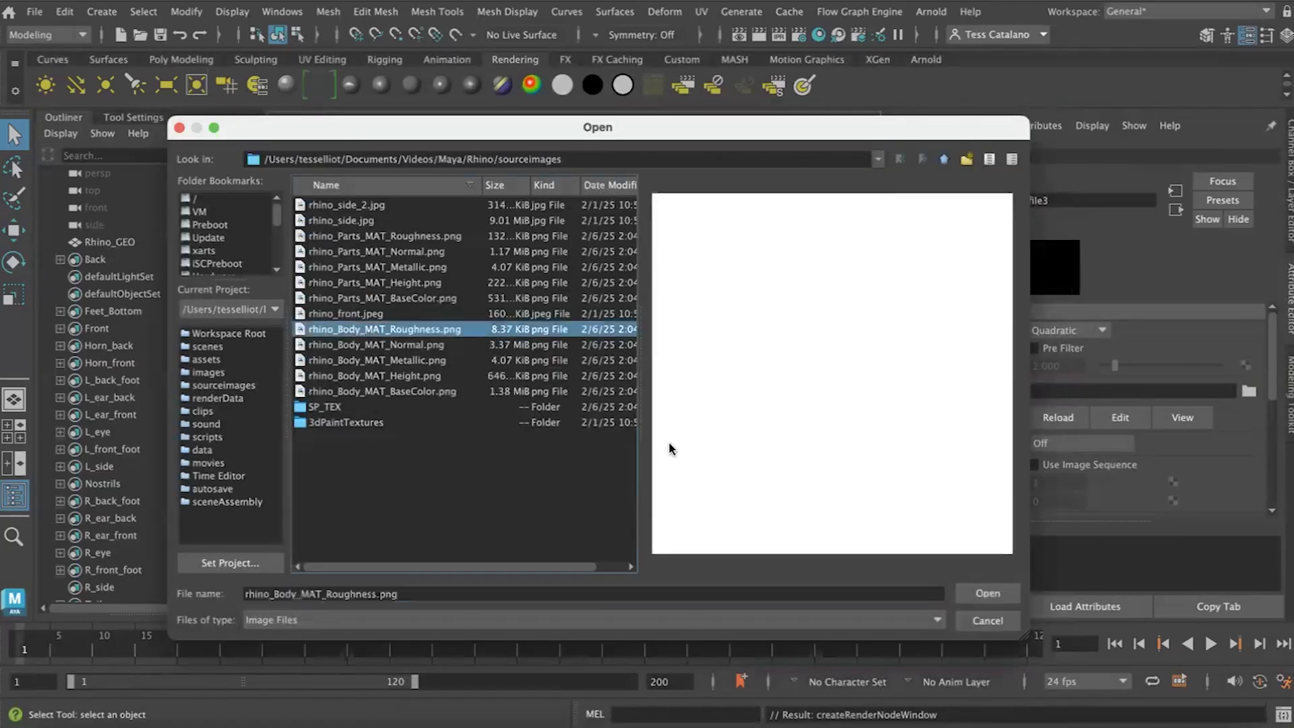
left_click(995, 597)
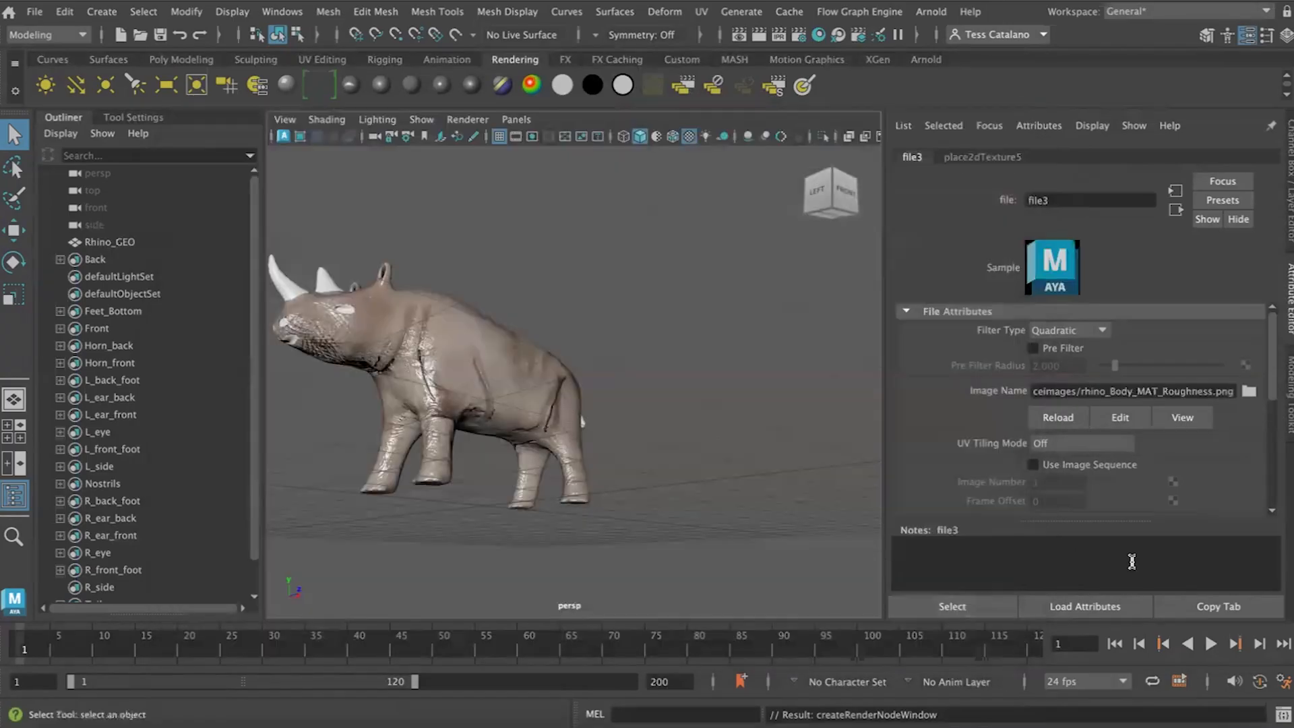
Set Body_MAT's reflectivity to 0 and its specular color to black, then deselect the rhino and view its body.
left_click(722, 415)
left_click(529, 415)
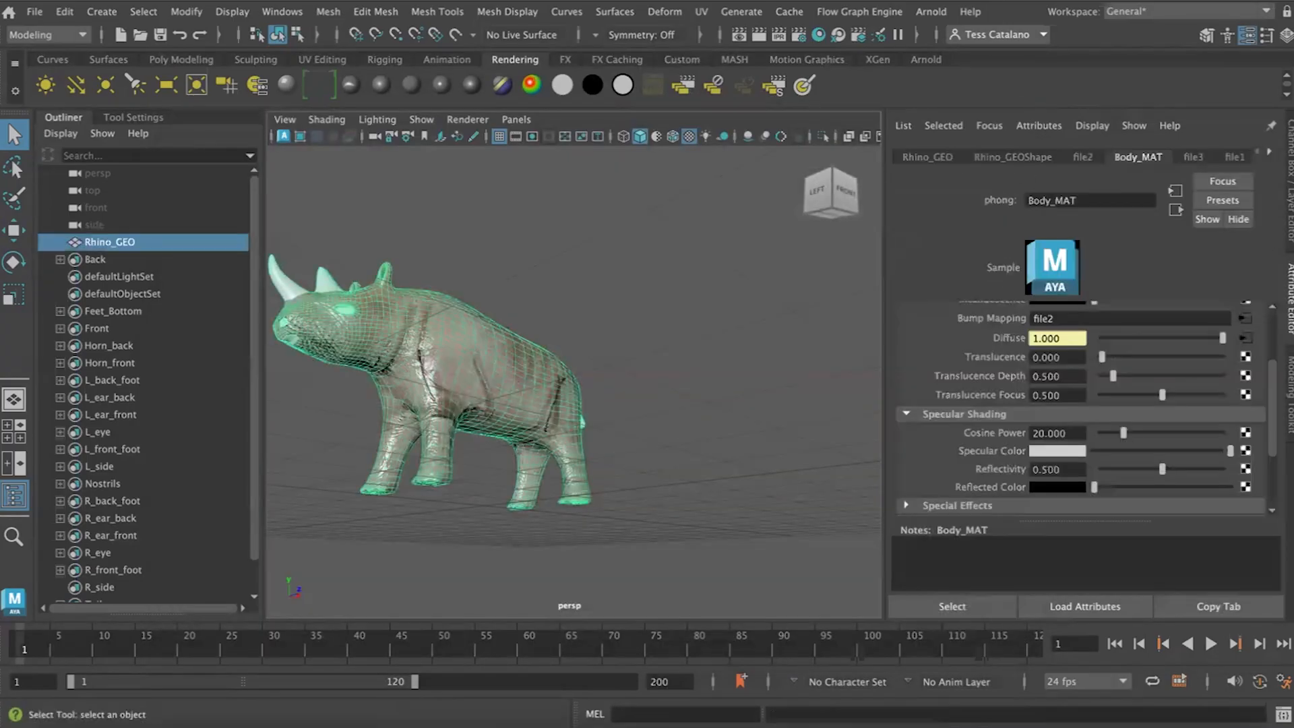
scroll(1106, 450, "down", 3)
left_click_drag(1162, 417, 1106, 417)
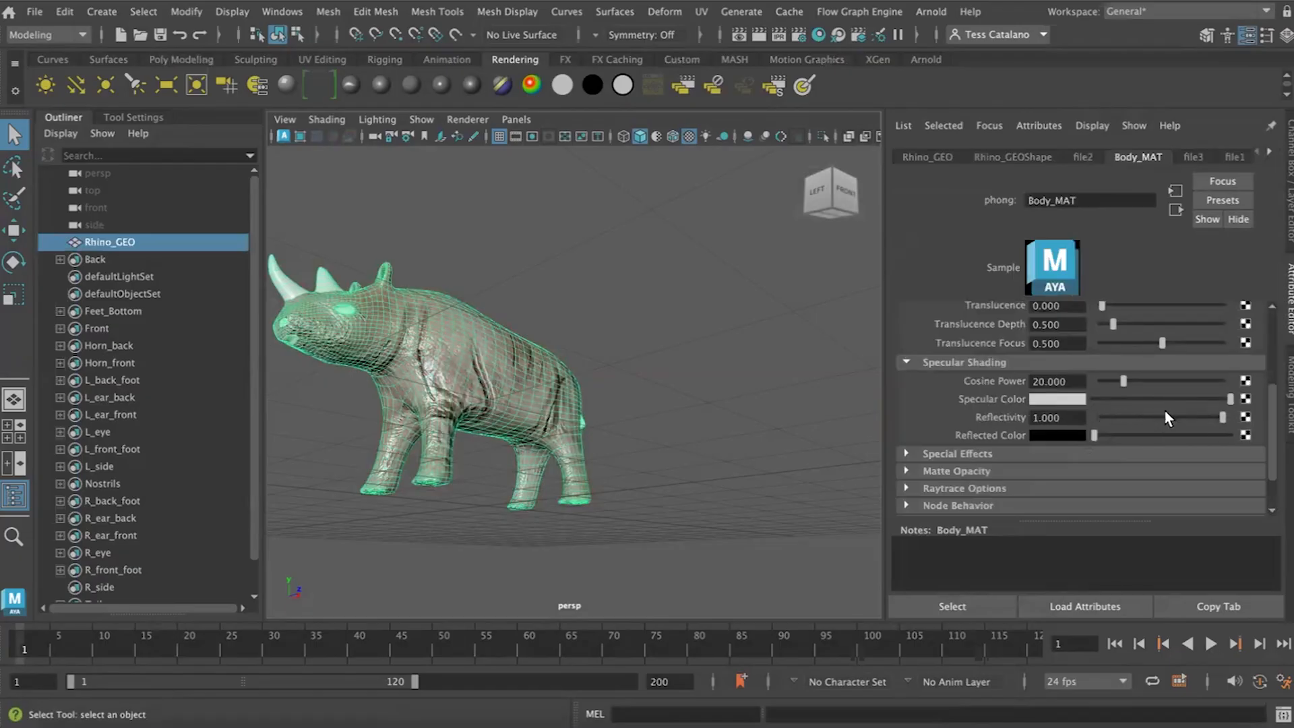
left_click_drag(1223, 420, 1035, 403)
left_click_drag(1231, 400, 1051, 398)
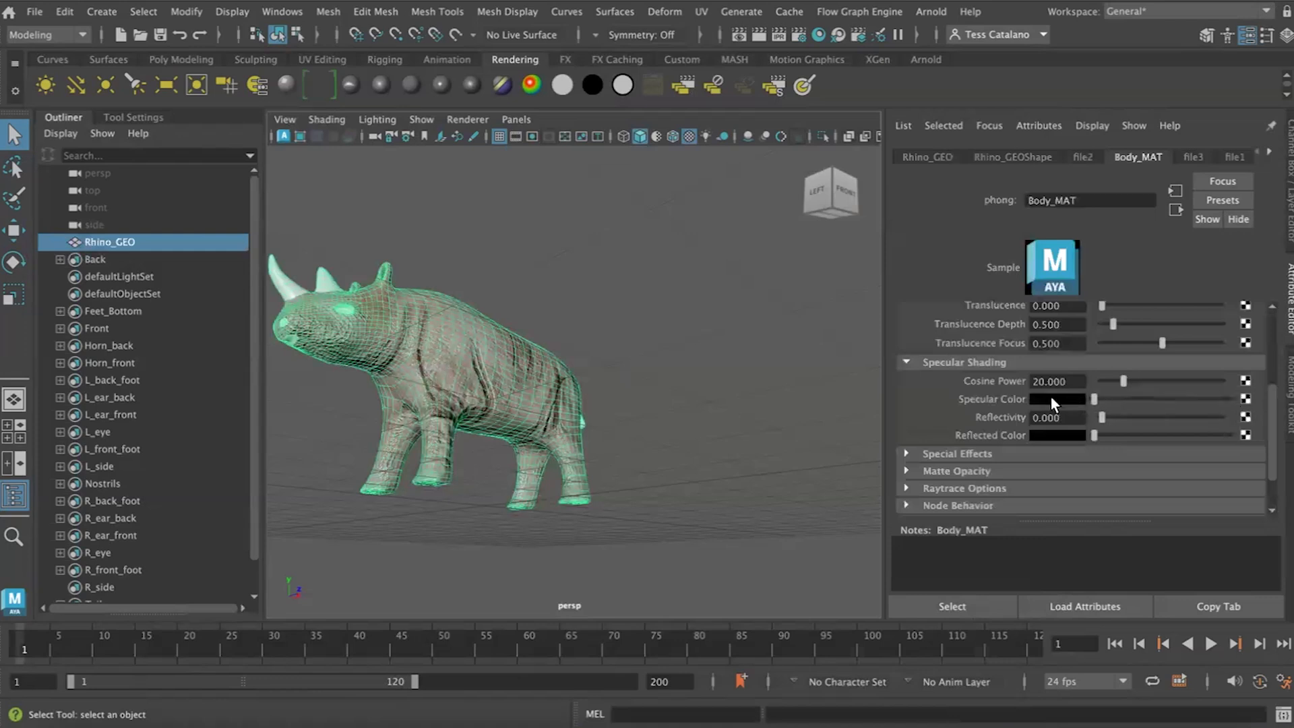
left_click(697, 397)
left_click_drag(679, 428, 552, 350, "alt")
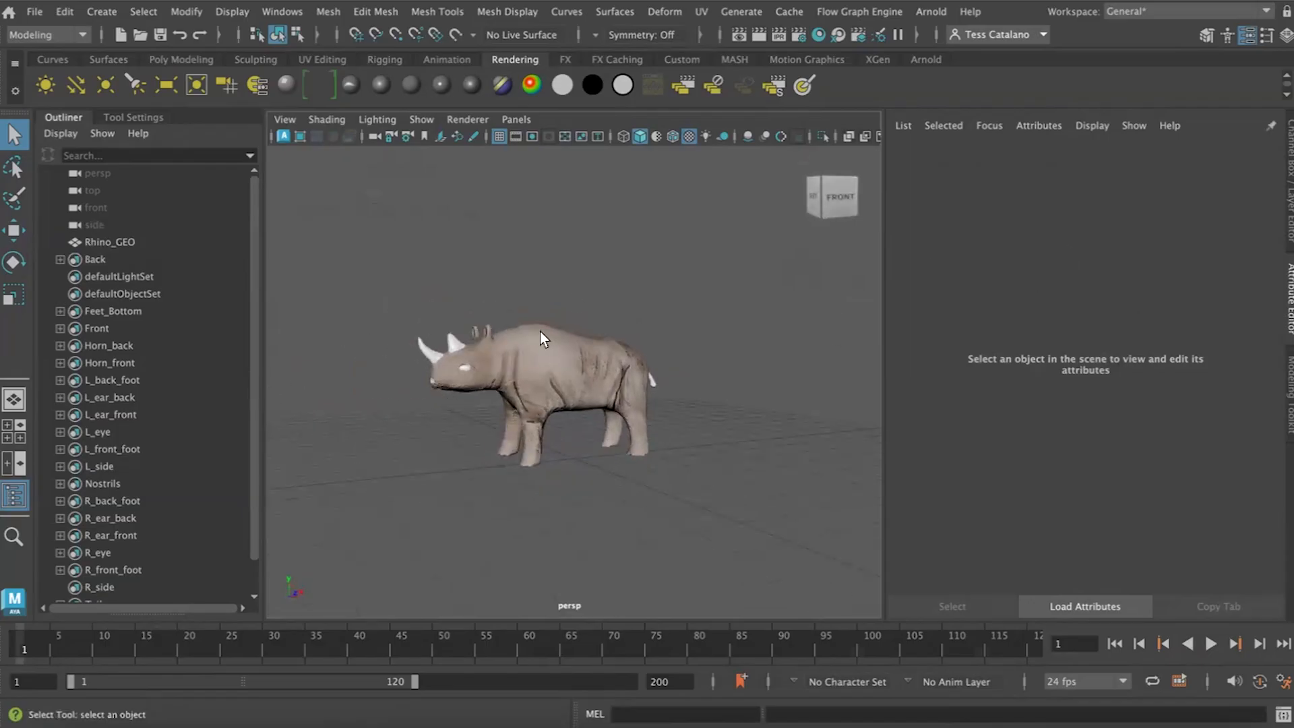
Select the rhino and connect rhino_Parts_MAT_BaseColor.png as a file texture to Parts_MAT's color.
left_click(546, 364)
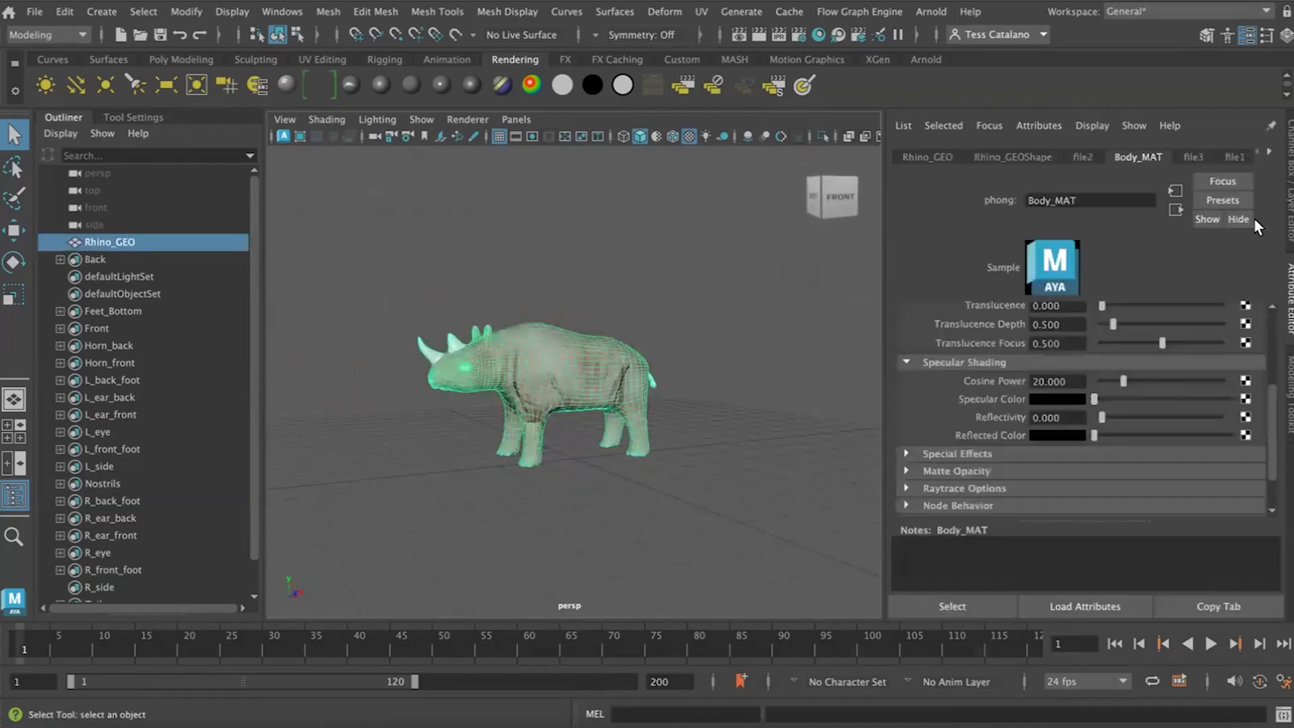
left_click(1269, 153)
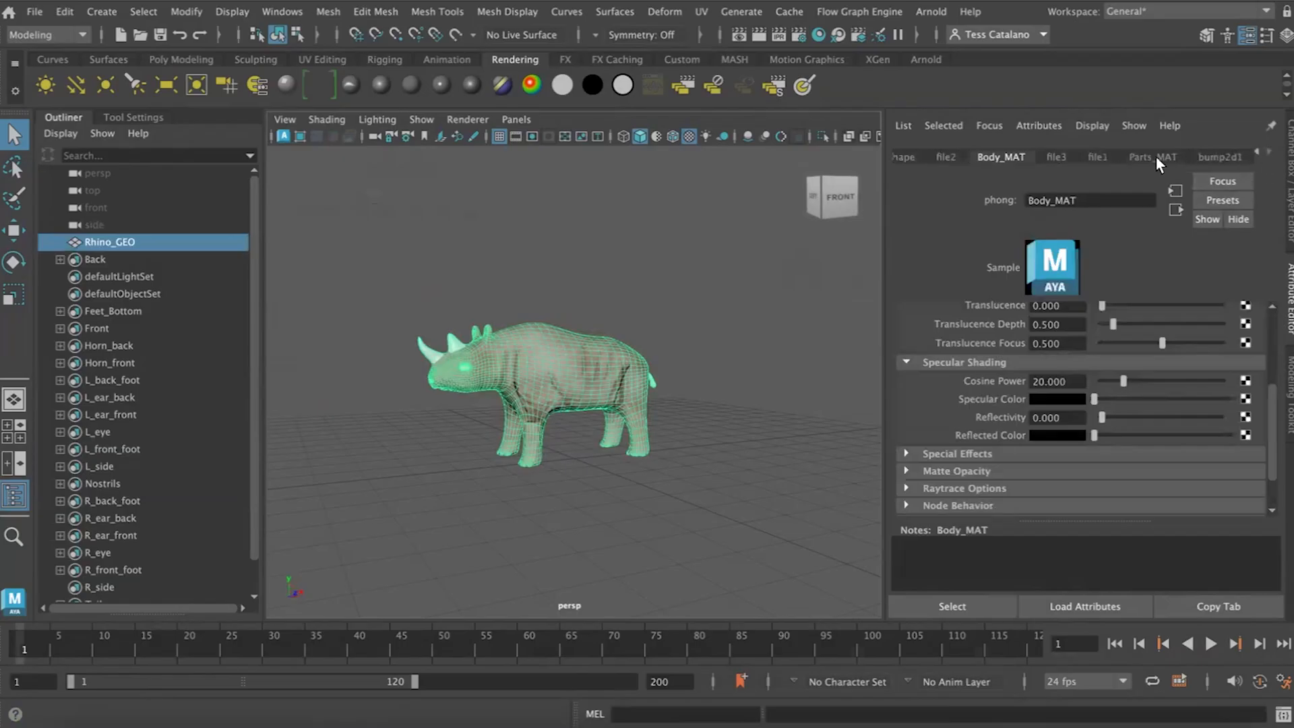
left_click(1154, 157)
scroll(1101, 355, "up", 5)
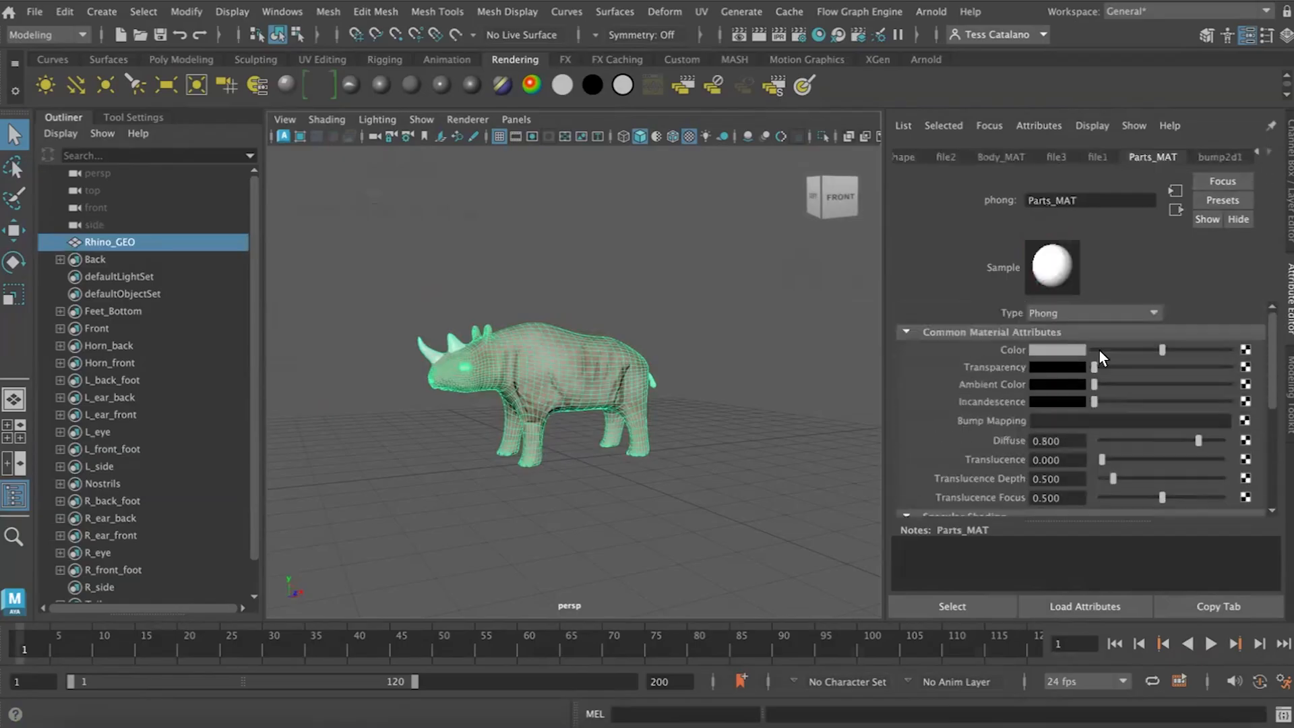
left_click(1245, 350)
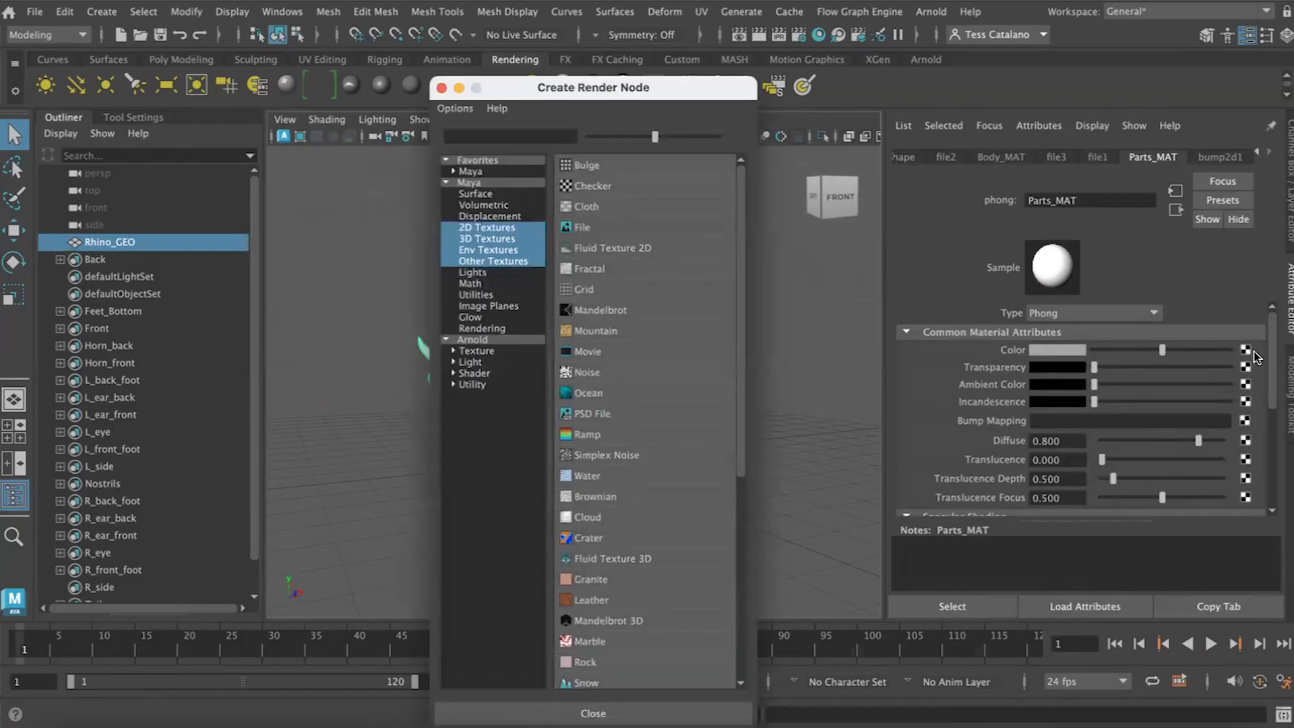
left_click(575, 227)
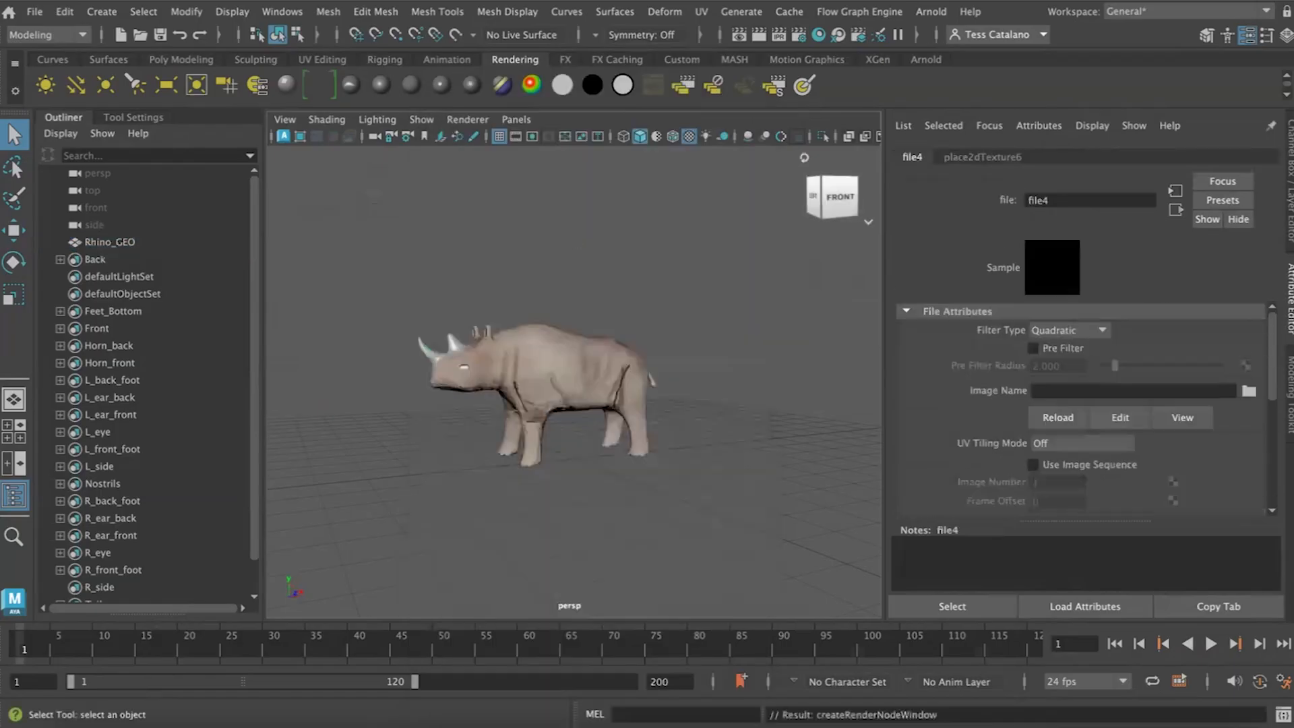
left_click(1249, 391)
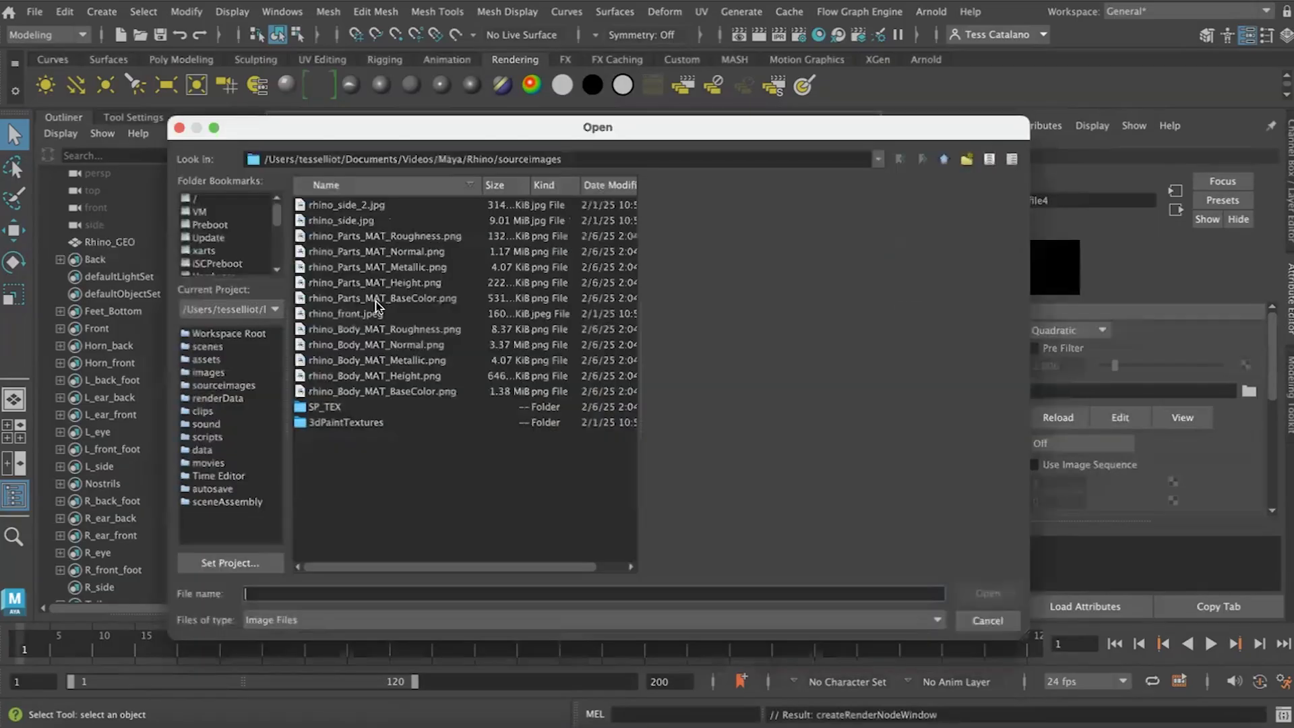
left_click(375, 298)
left_click(987, 593)
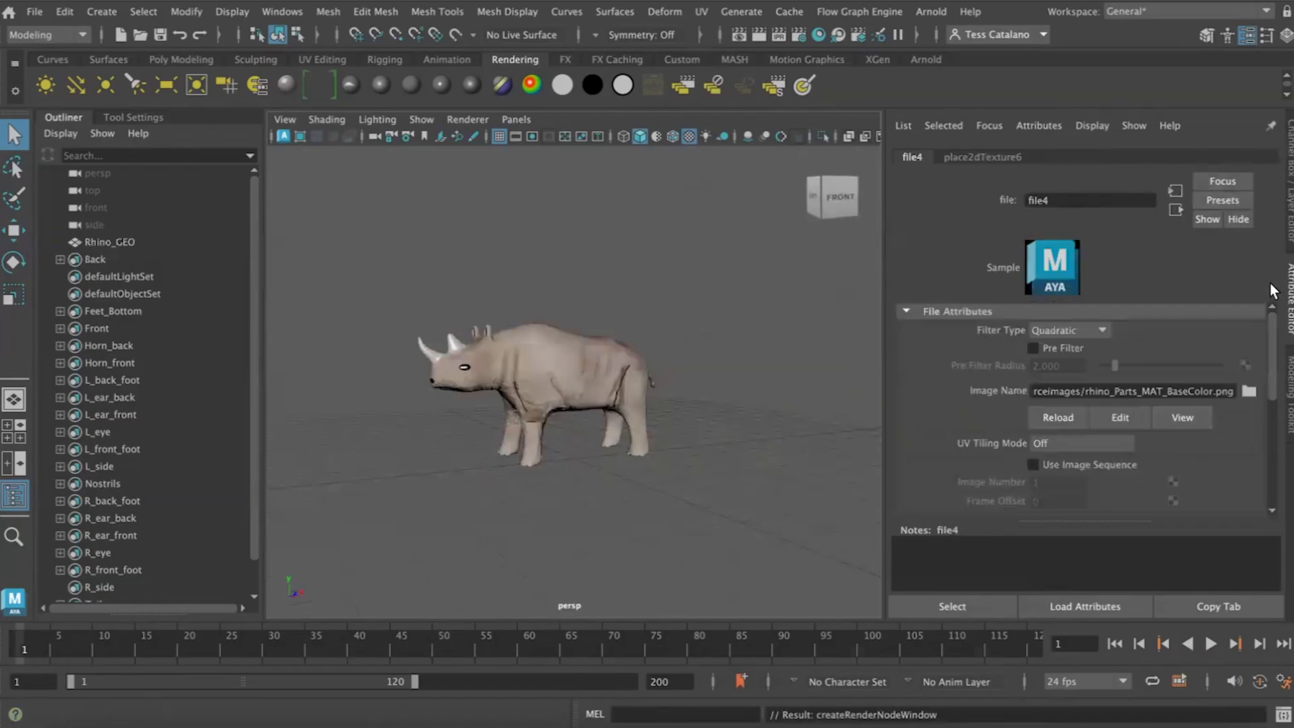
scroll(465, 311, "up", 5)
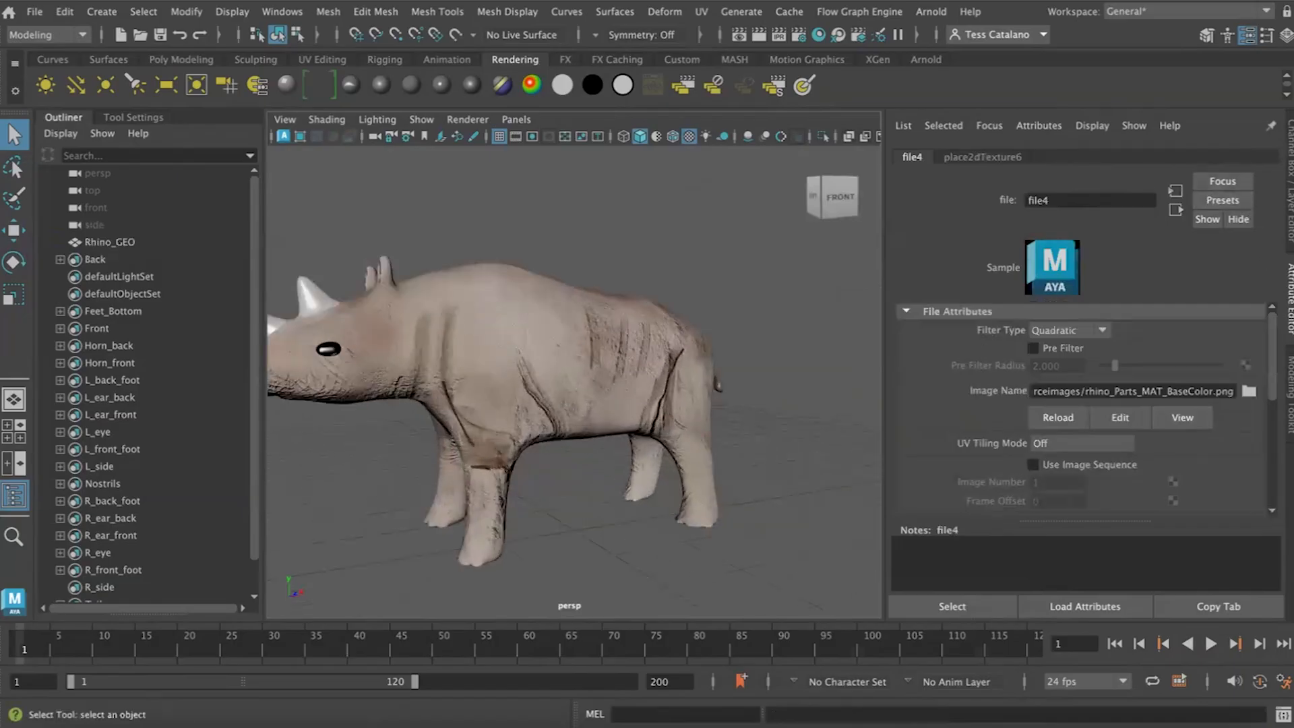
Return to Parts_MAT and connect rhino_Parts_MAT_Height.png as a file texture to its bump mapping.
left_click(1175, 210)
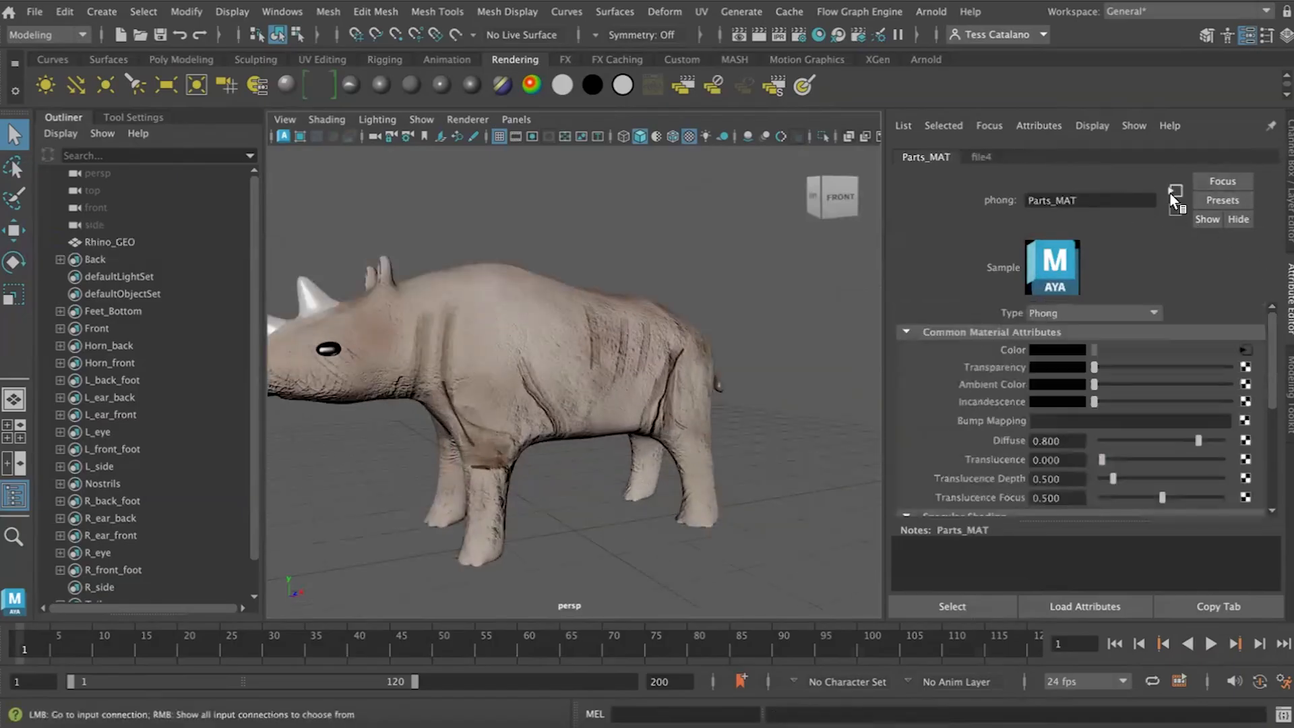
left_click(1175, 191)
left_click(1175, 210)
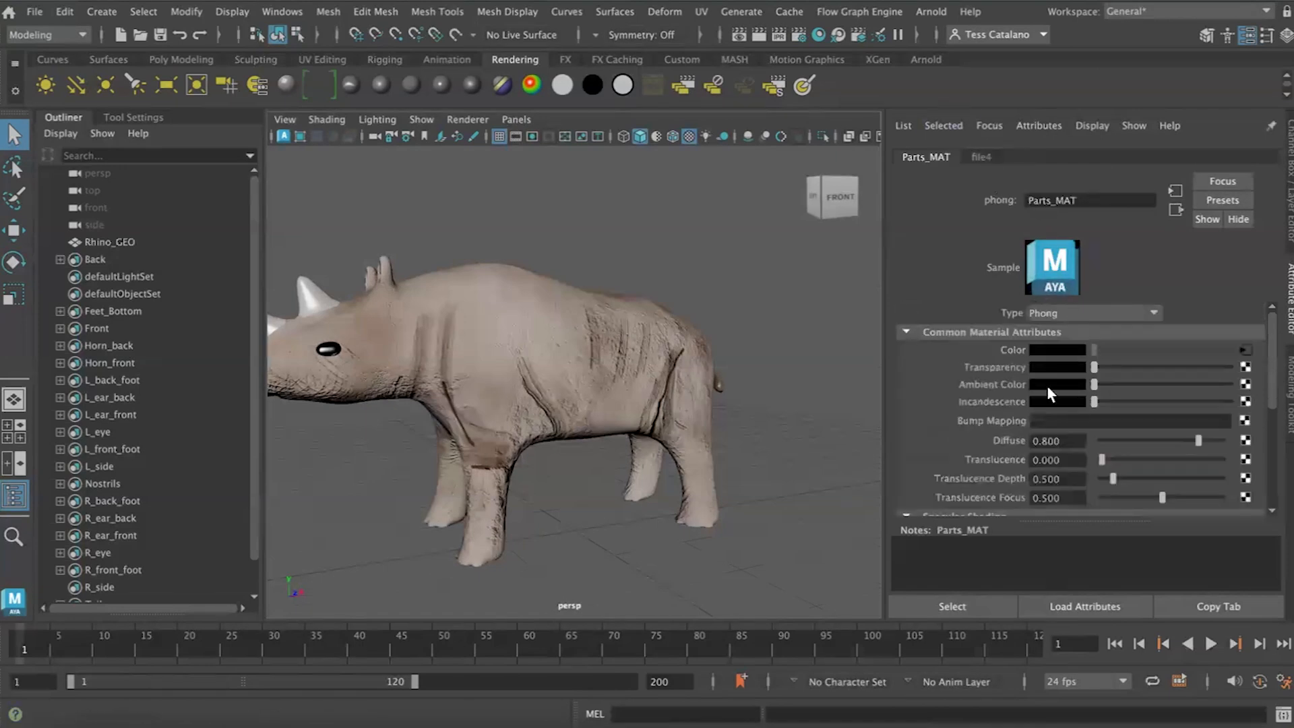
left_click(1245, 421)
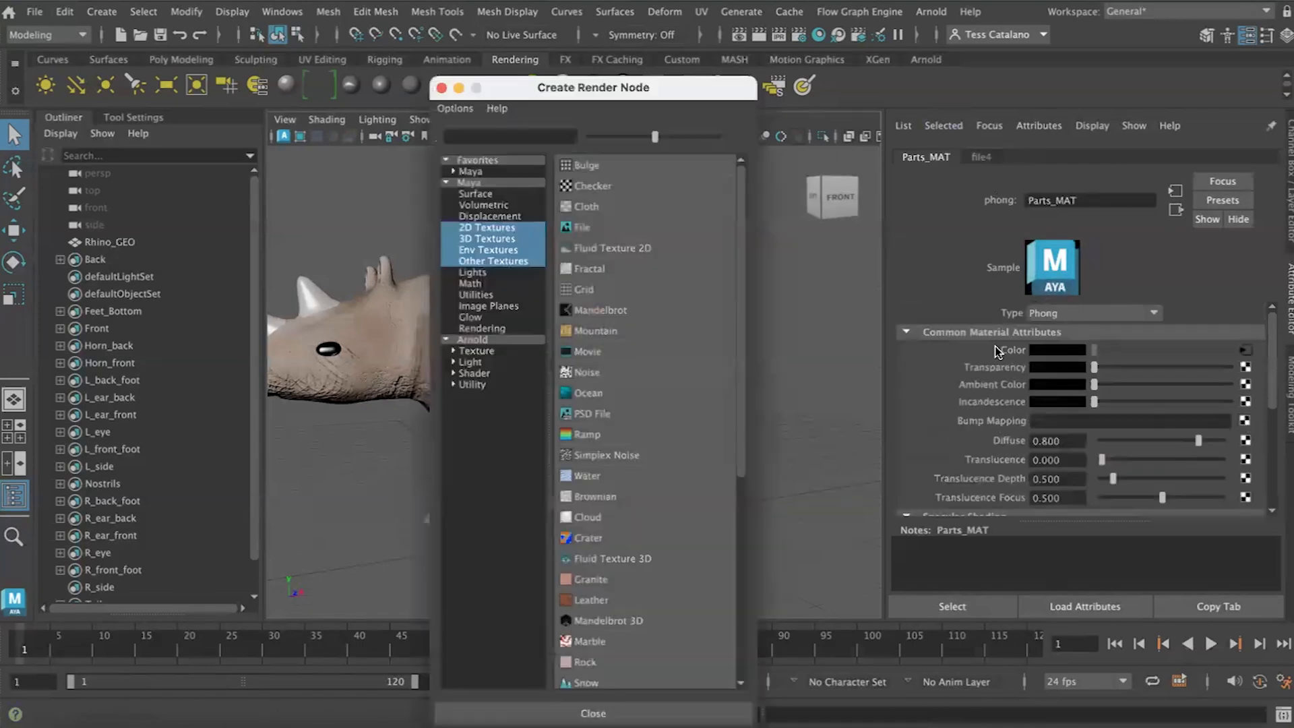
left_click(597, 227)
left_click(978, 157)
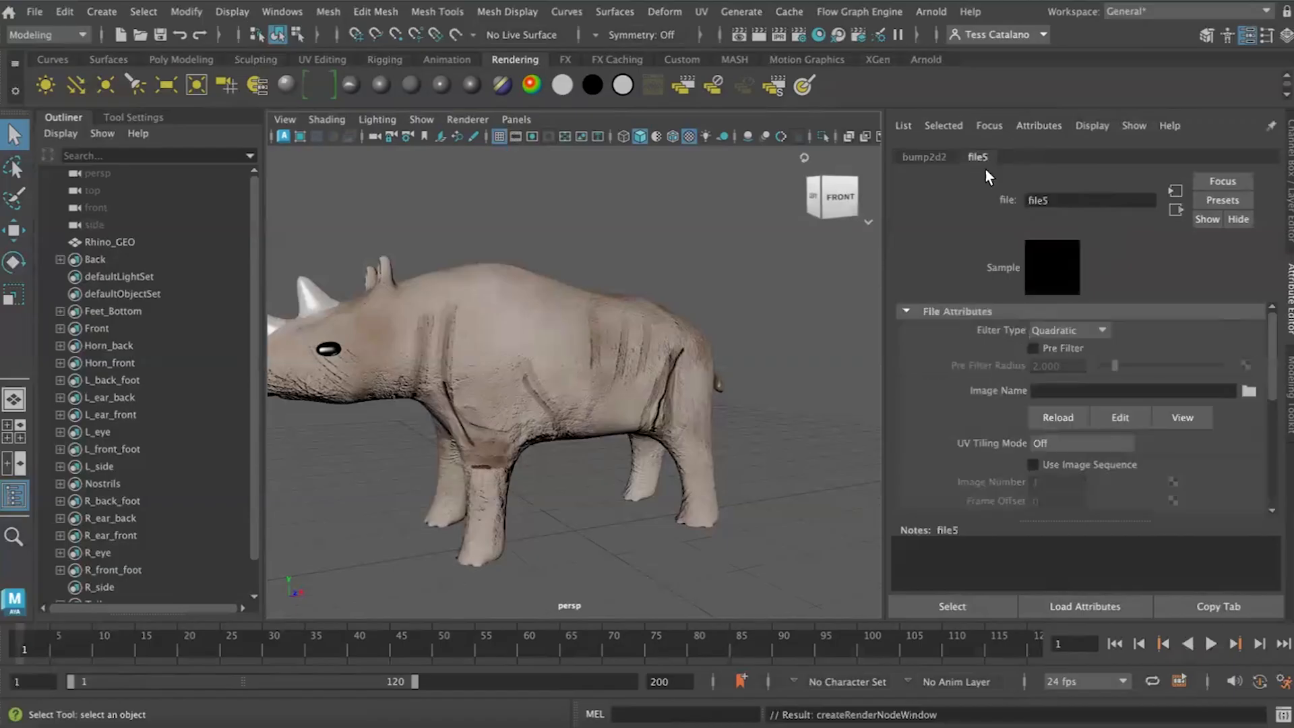
left_click(1250, 392)
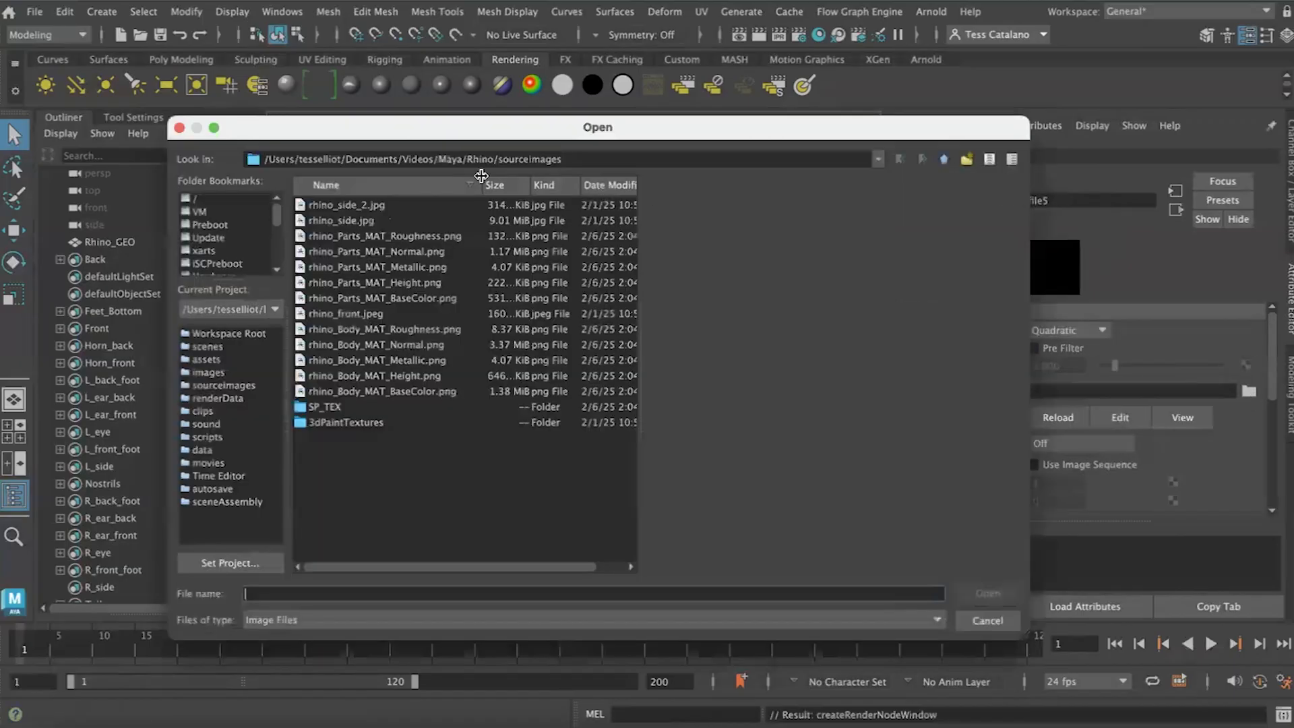
left_click(407, 283)
left_click(983, 592)
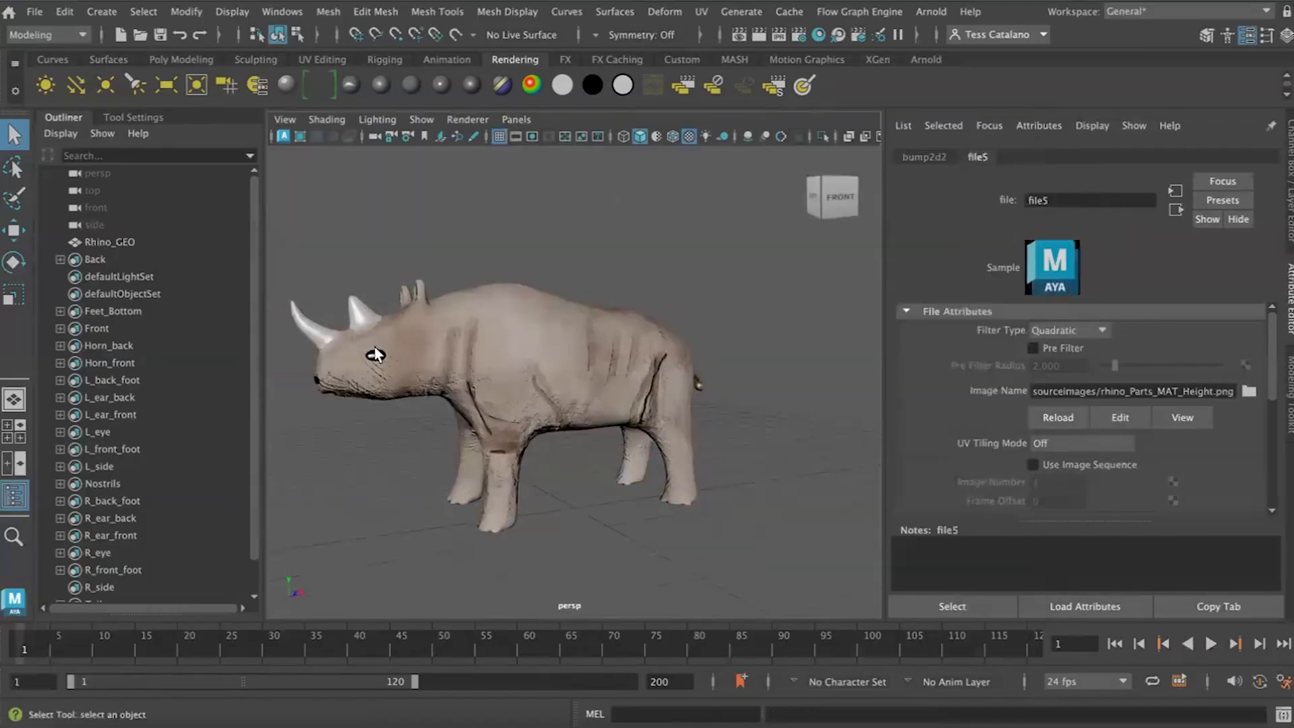
Examine the textured rhino's head, body and tail up close and from several angles.
left_click_drag(363, 412, 469, 412, "alt")
scroll(513, 401, "up", 5)
middle_click_drag(609, 375, 497, 374, "alt")
left_click_drag(634, 354, 690, 334, "alt")
scroll(802, 329, "down", 5)
left_click_drag(627, 435, 540, 392, "alt")
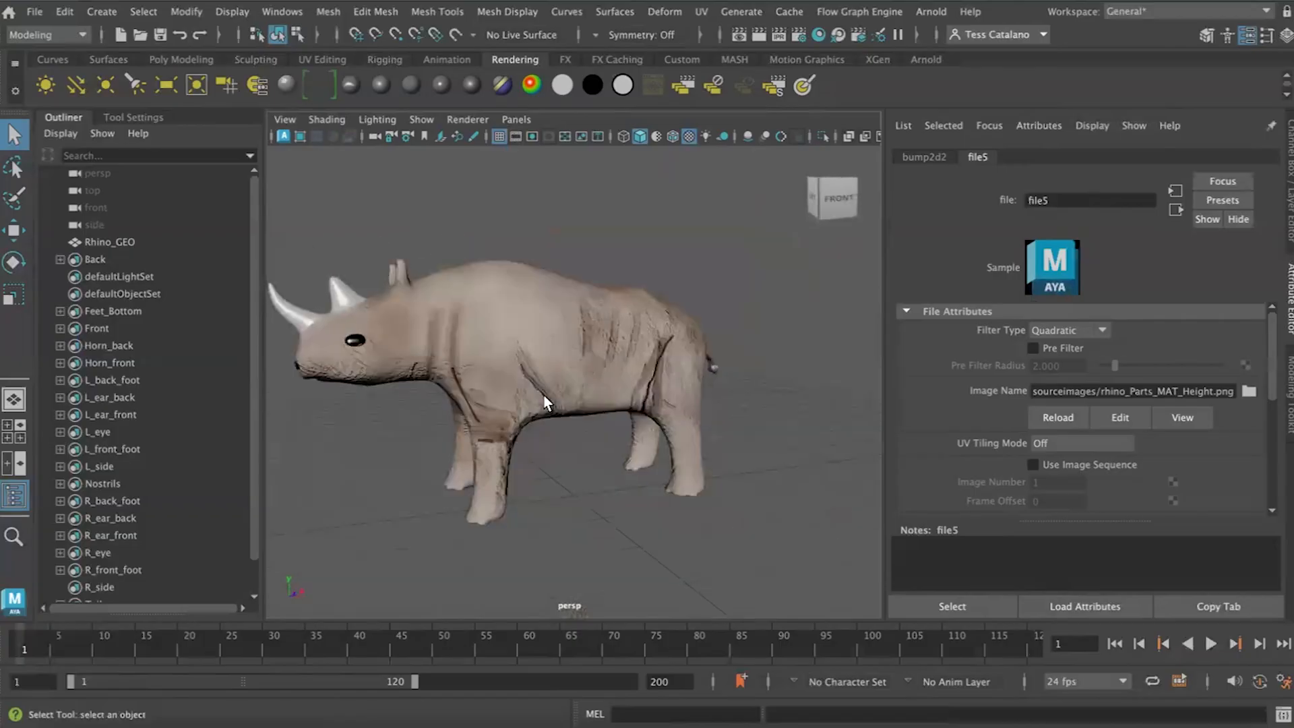
middle_click_drag(541, 392, 603, 395, "alt")
mouse_move(603, 395)
left_mouse_down("alt")
mouse_move(559, 394)
mouse_move(680, 395)
mouse_move(606, 413)
mouse_move(597, 395)
left_mouse_up("alt")
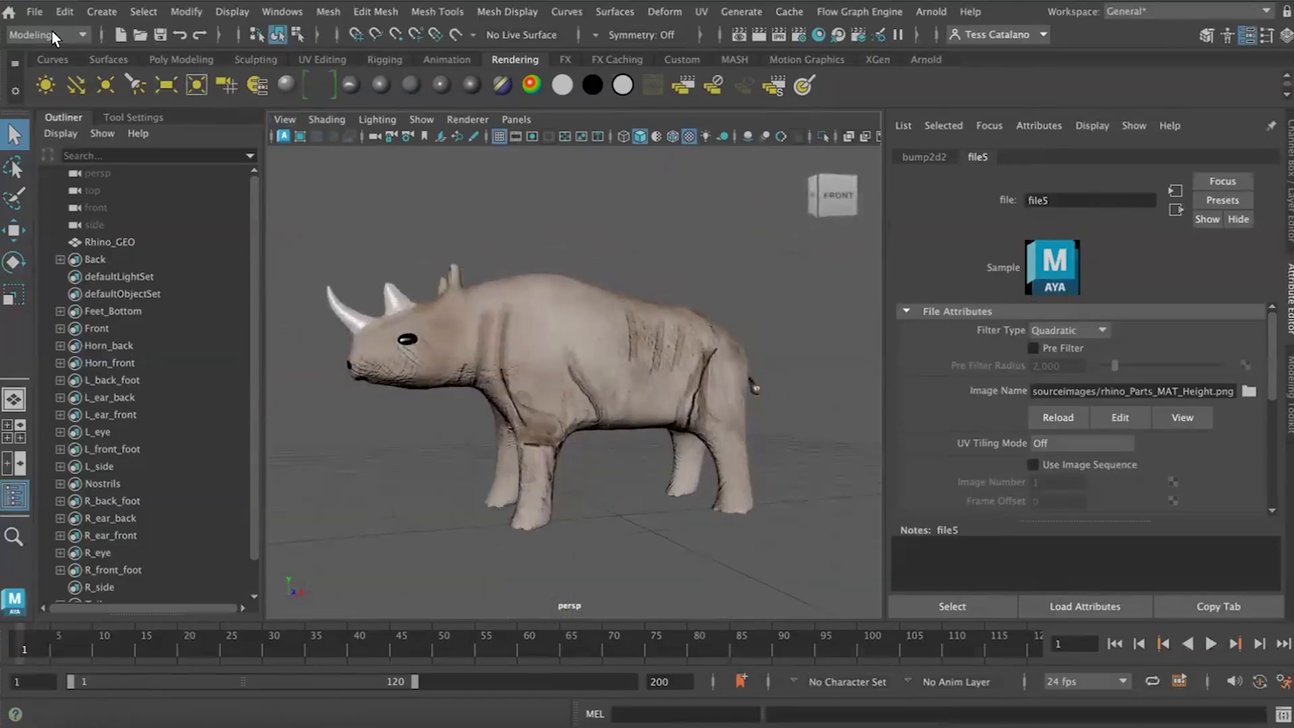
Save the scene under the new name rhino_Texture.
left_click(31, 14)
left_click(58, 96)
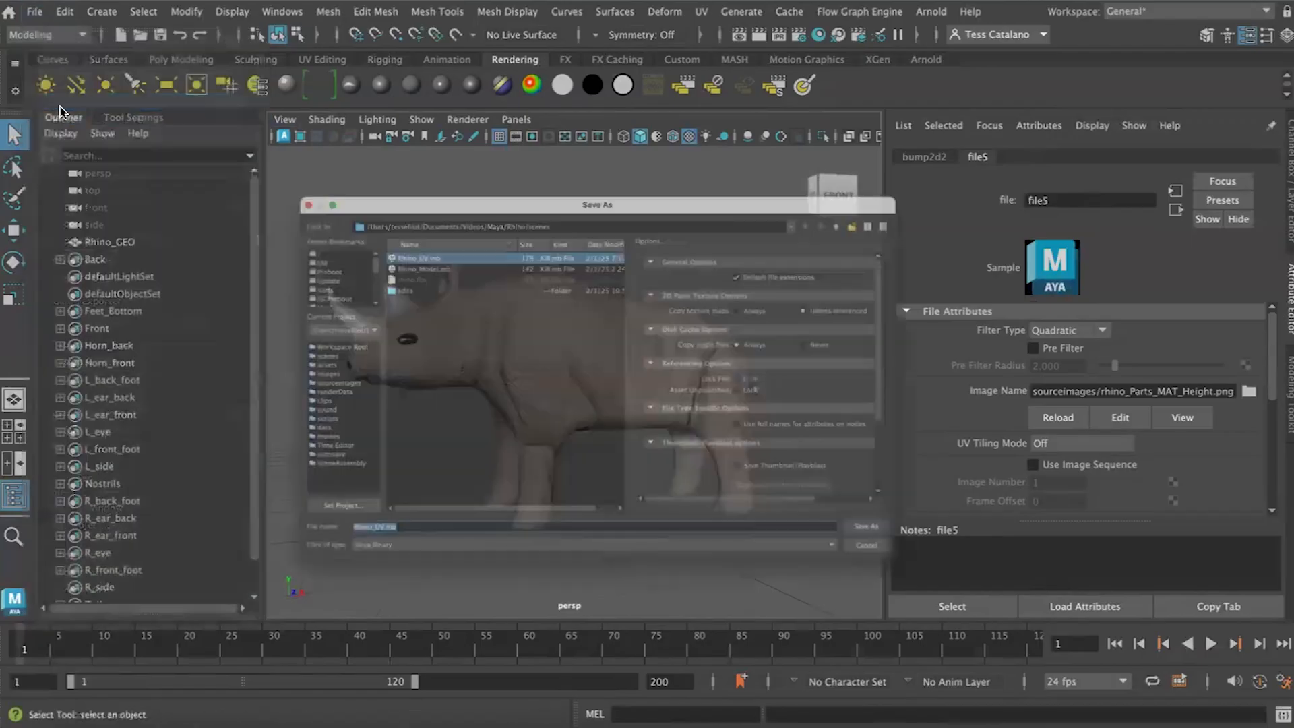
type("rhino_Texture")
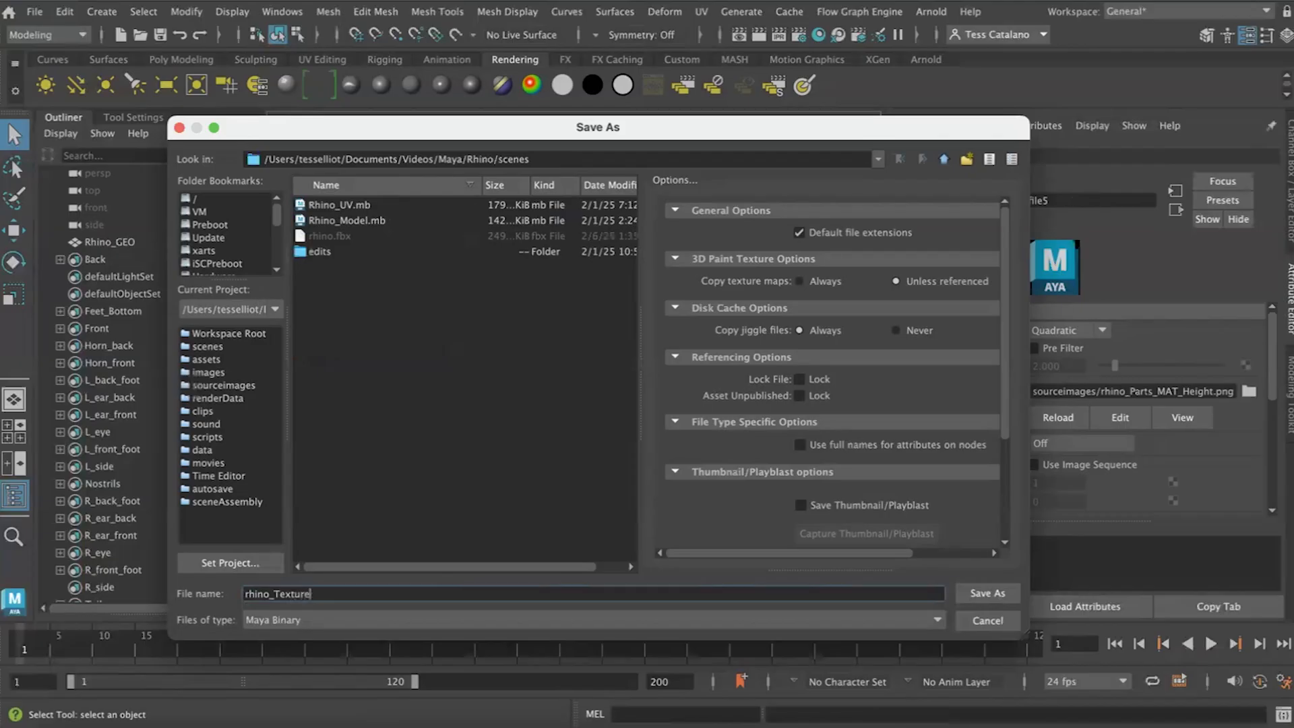
key("Return")
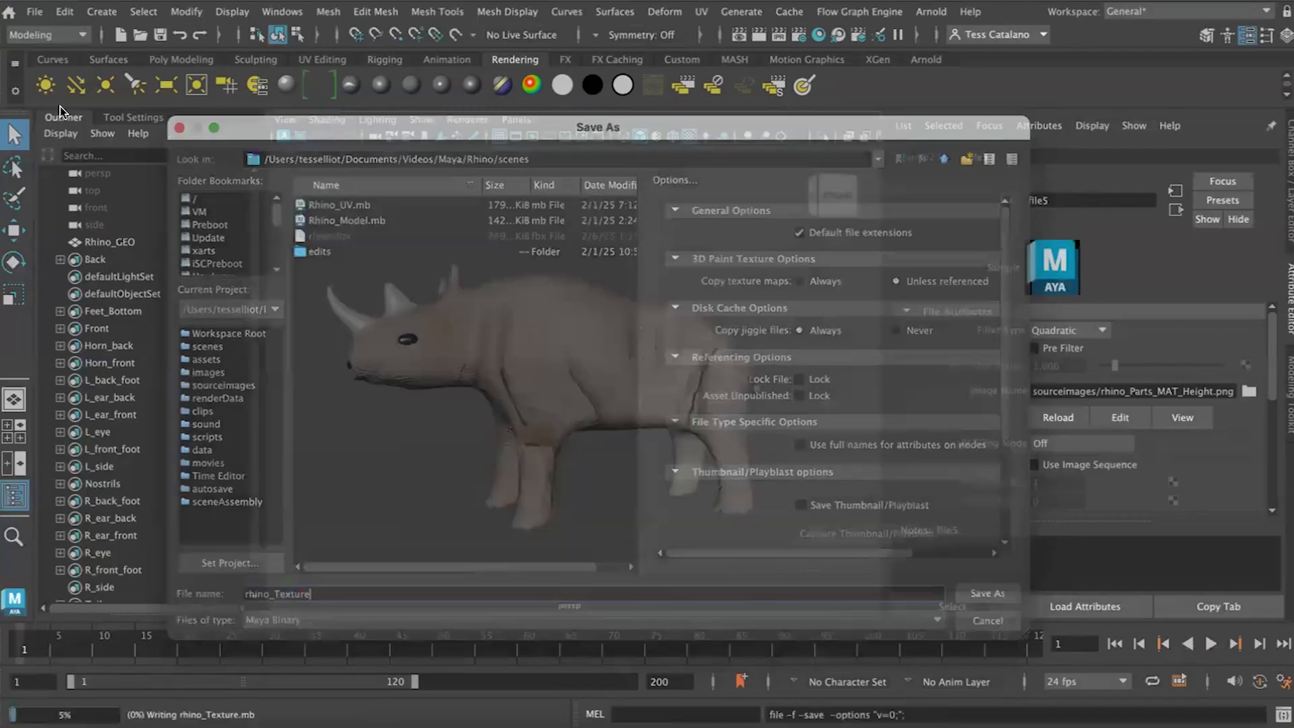
Delete all history in the scene with the rhino selected, and deselect the rhino.
left_click(519, 300)
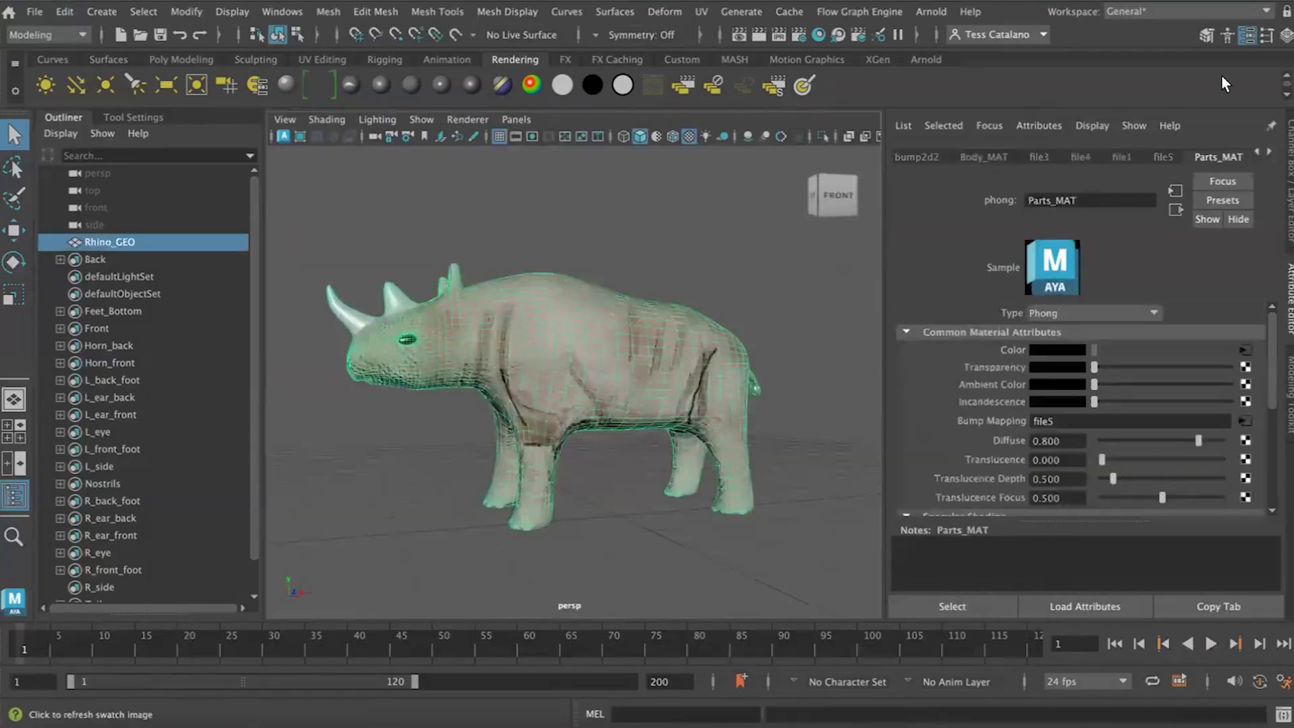
left_click(65, 11)
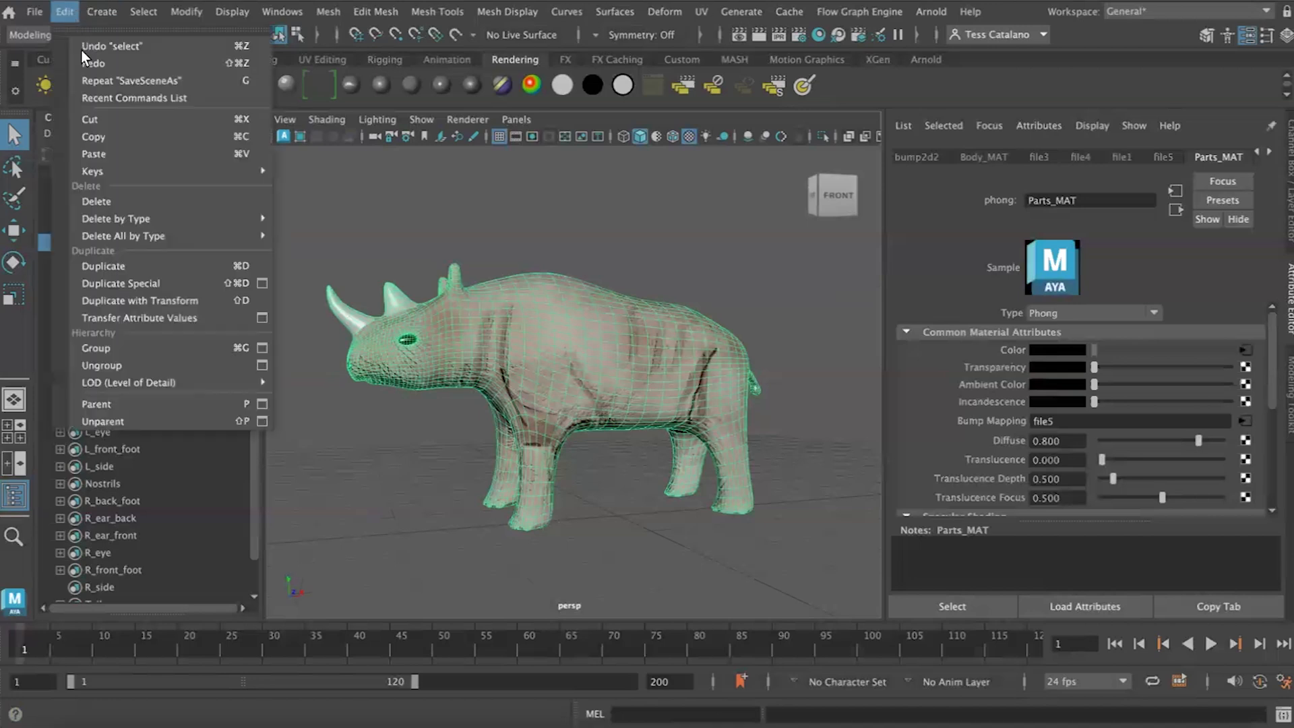
mouse_move(124, 236)
left_click(297, 176)
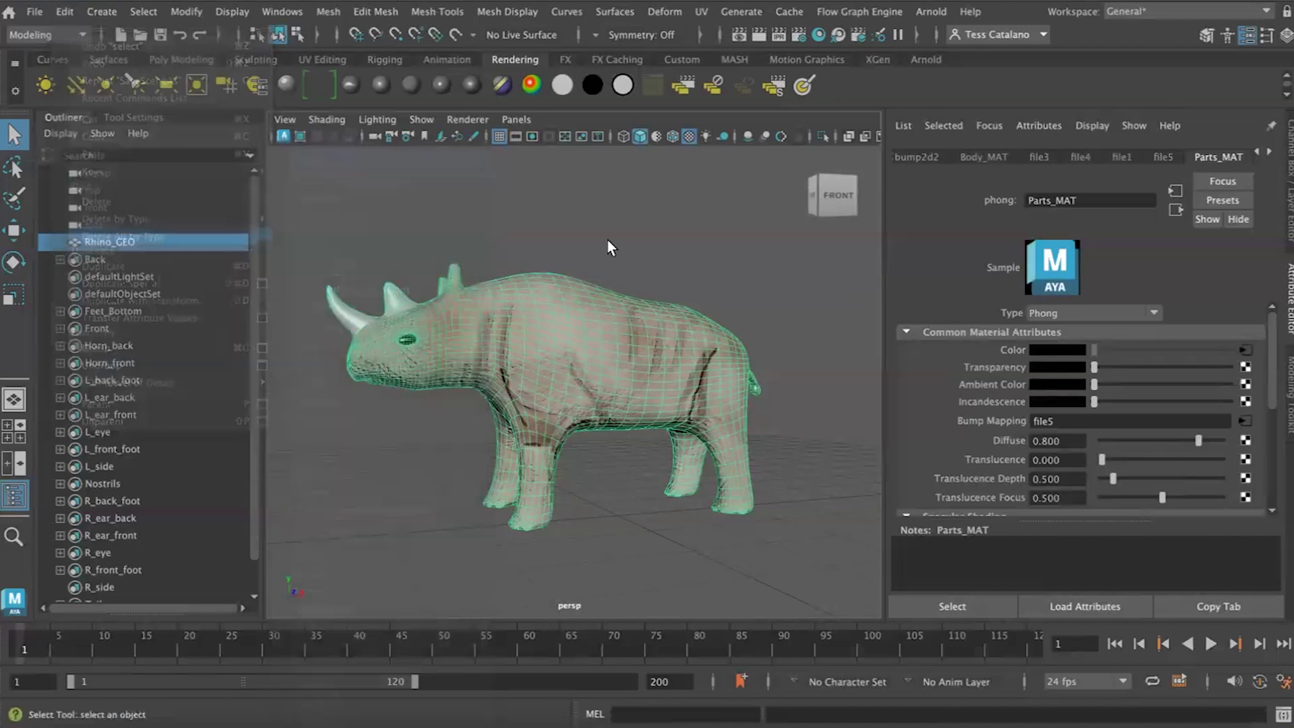
left_click(1256, 154)
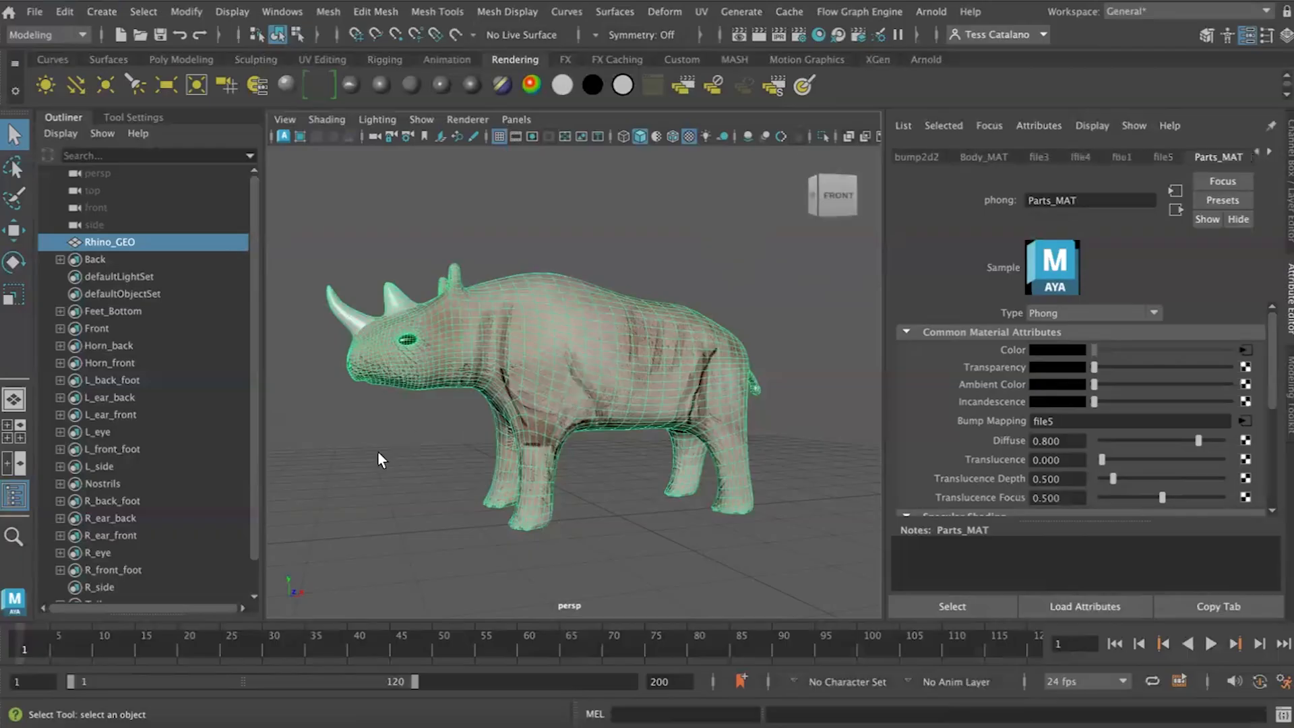
left_click(402, 484)
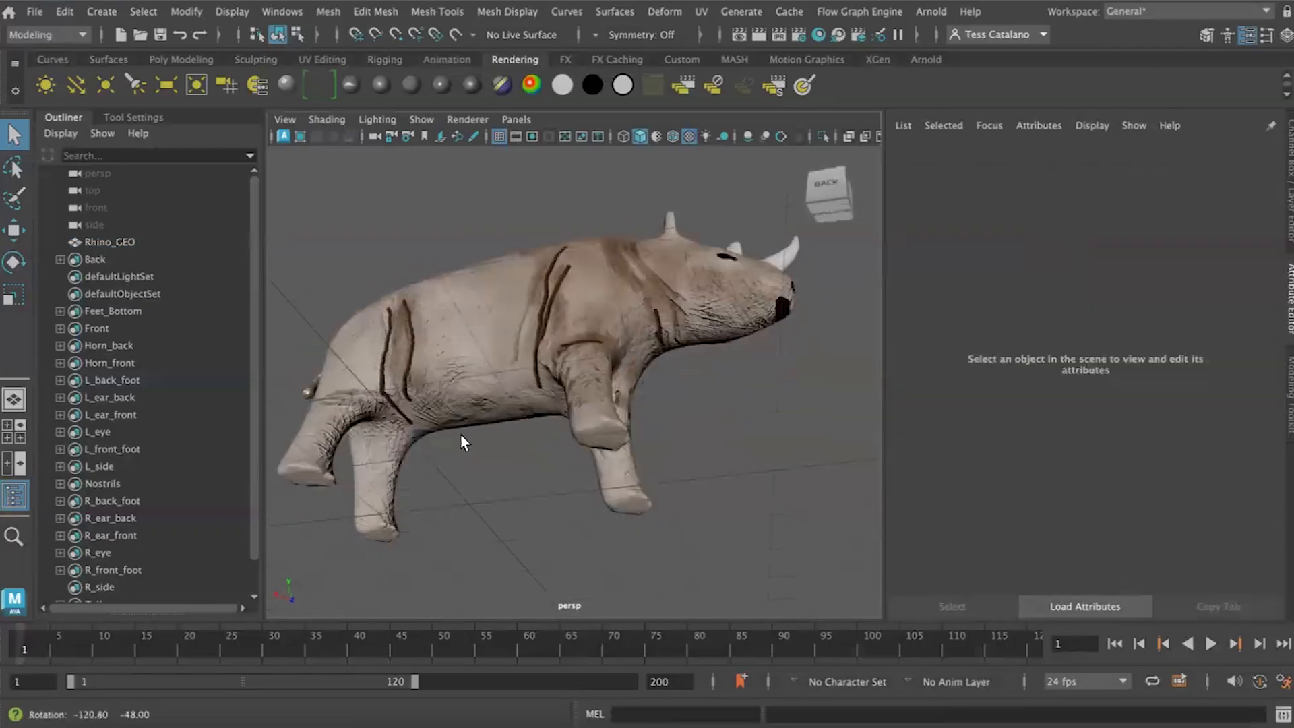